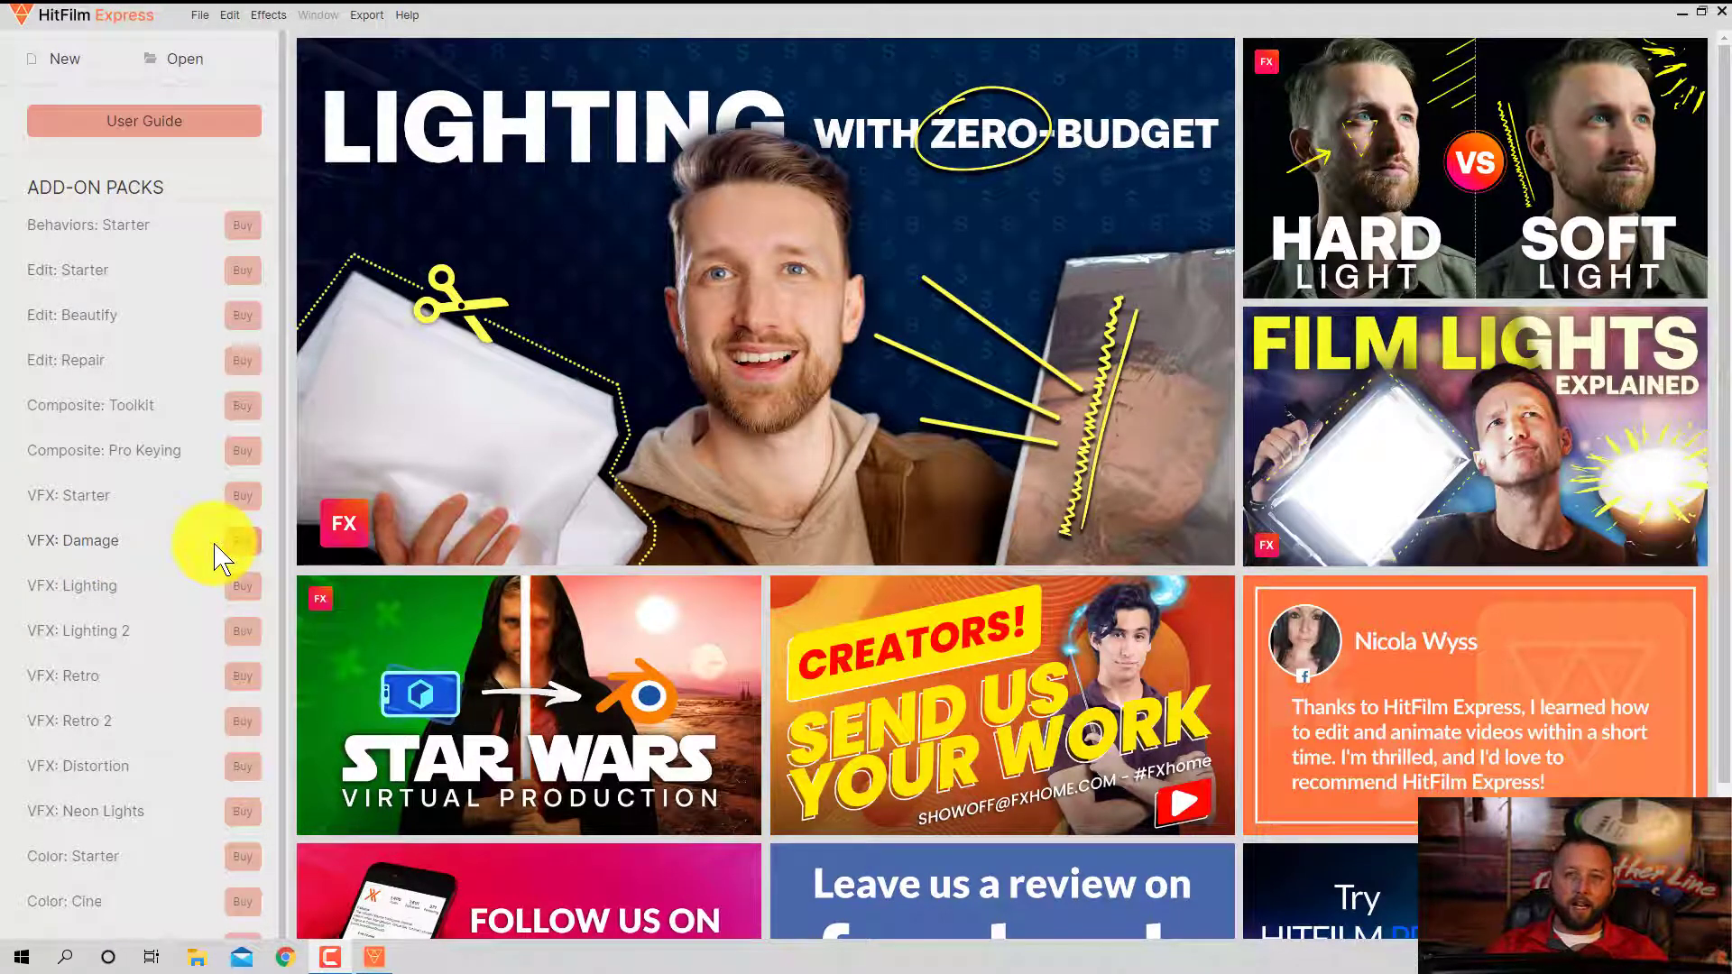
Create a new project using the 1080p Full HD @ 60 fps template
{"action": "left_click", "coordinate": [60, 74]}
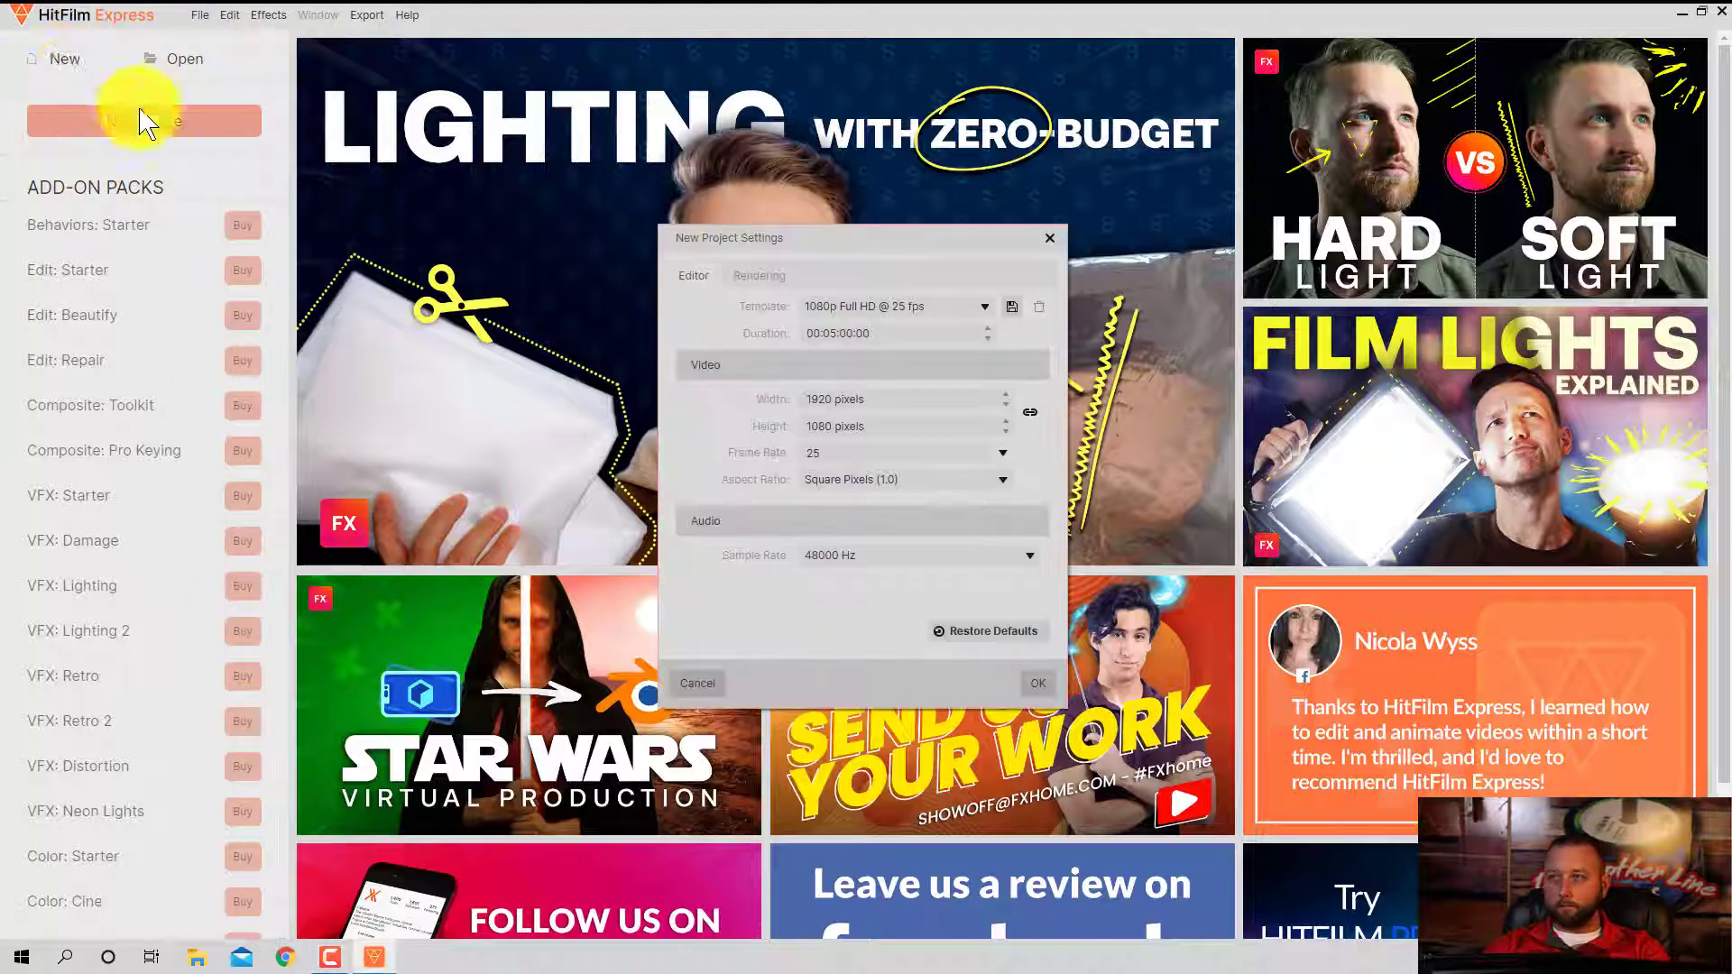
{"action": "left_click", "coordinate": [990, 318]}
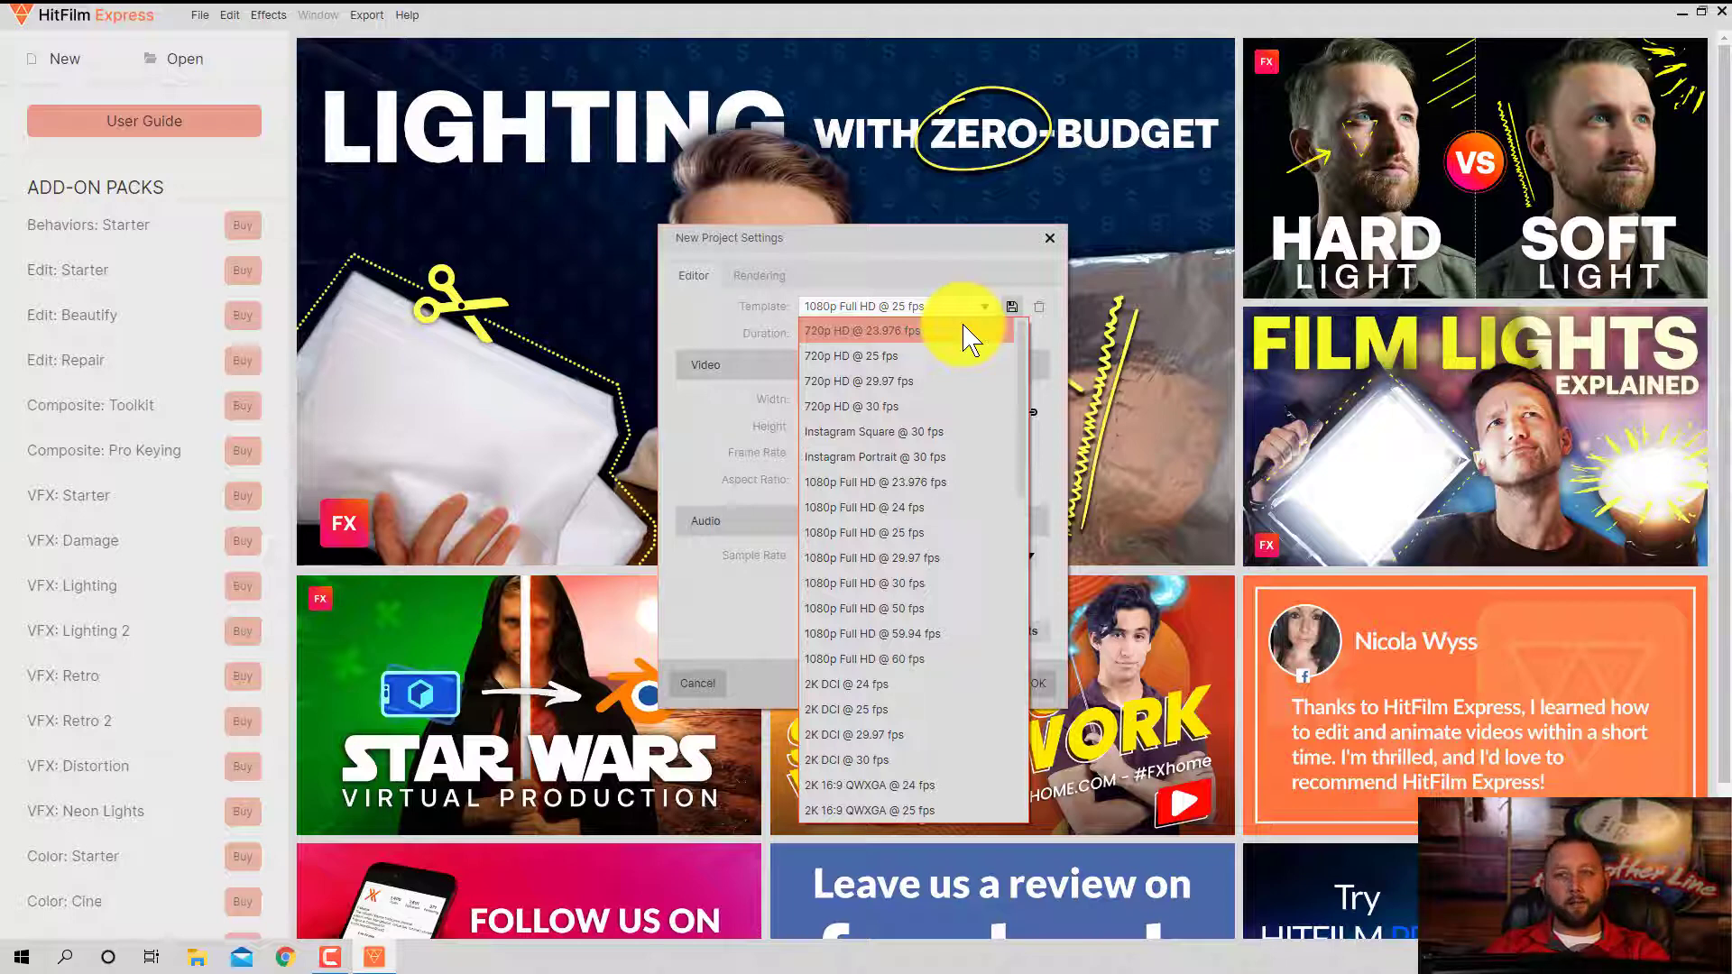
{"action": "left_click", "coordinate": [902, 670]}
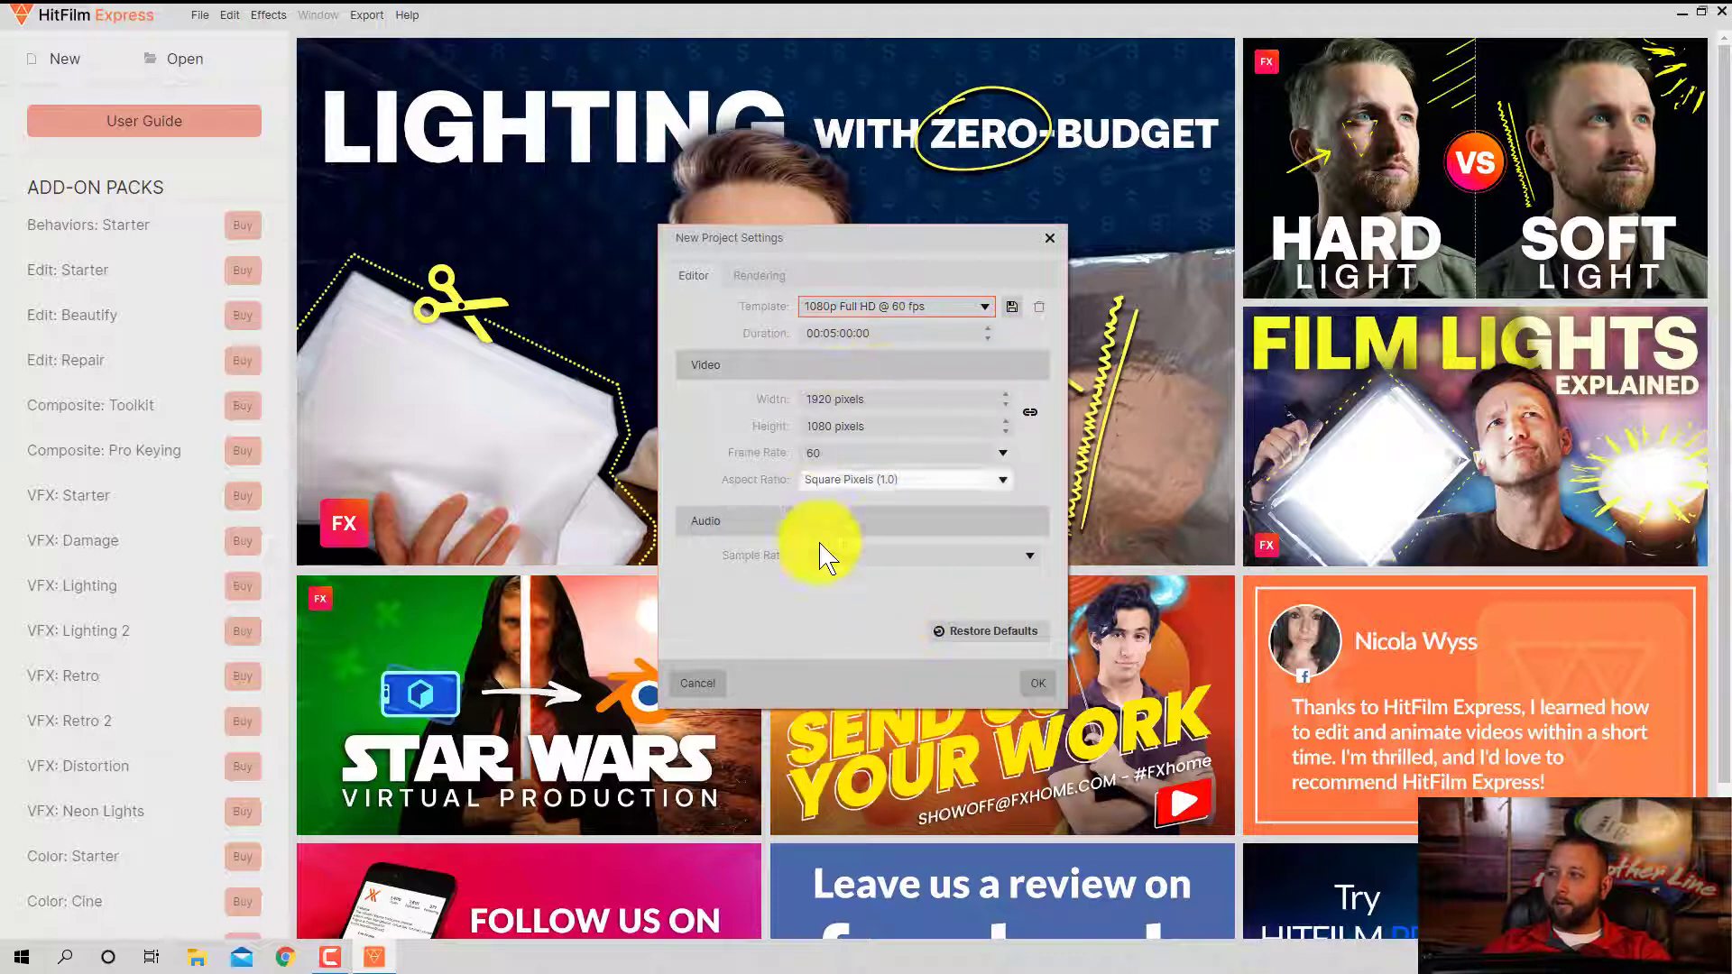
{"action": "left_click", "coordinate": [1040, 684]}
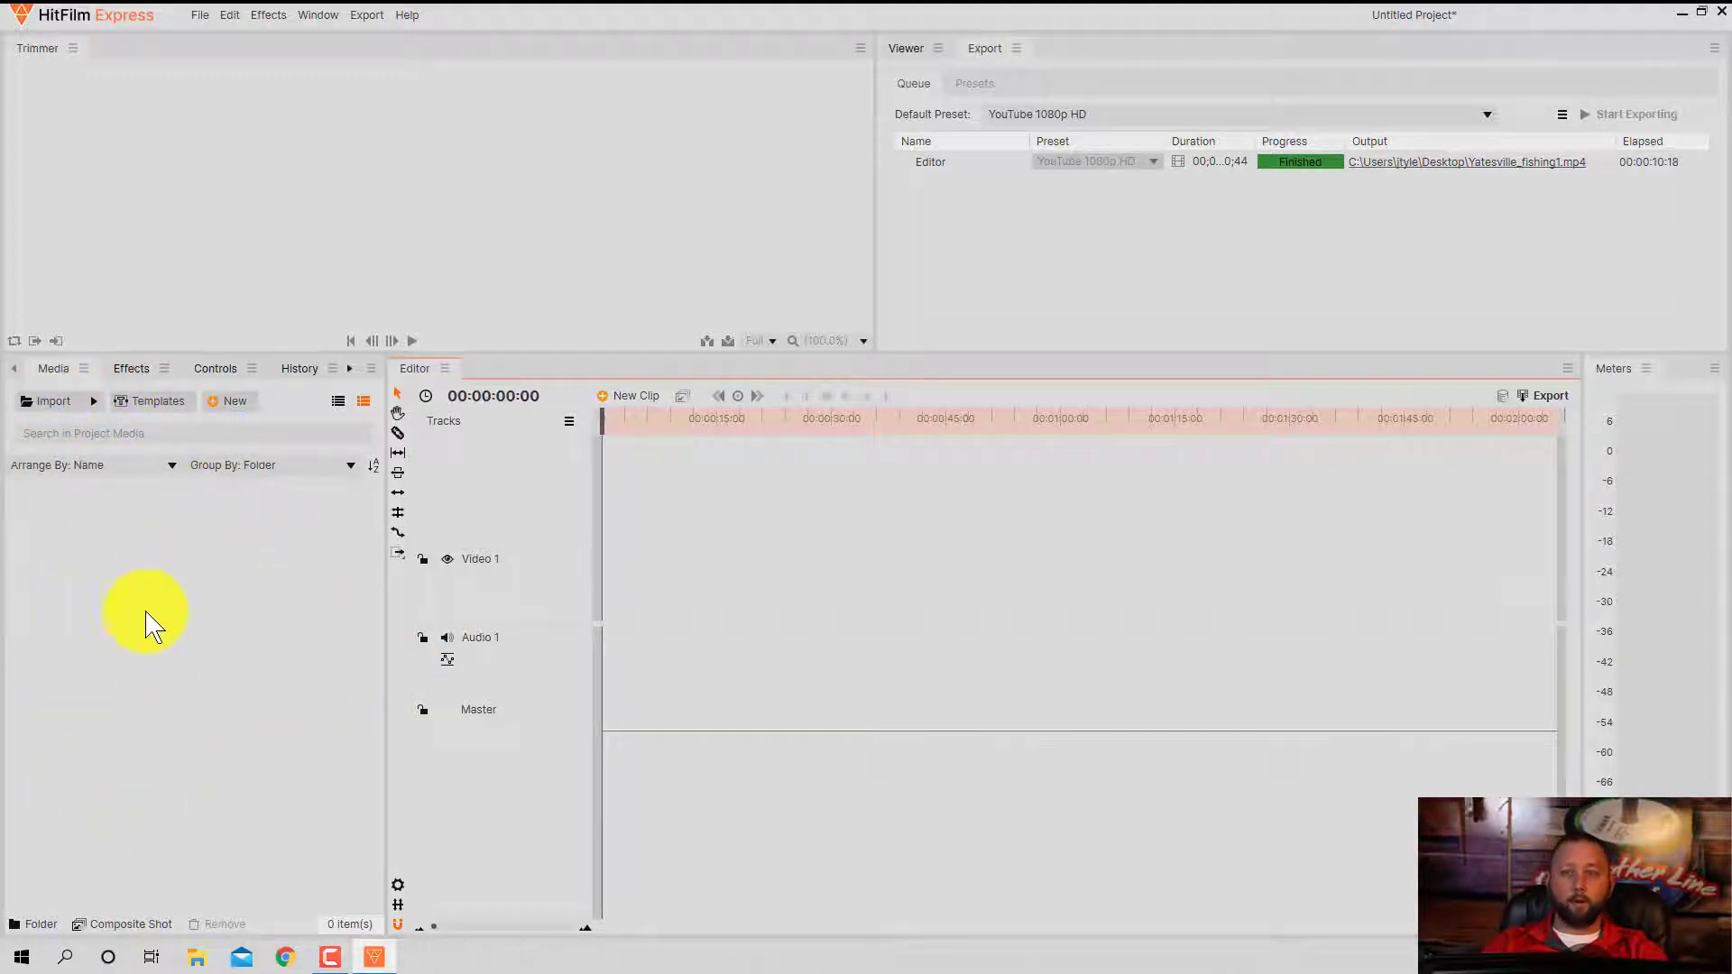
Look through the Effects, Controls and History panels, and return to the project's Media panel
{"action": "left_click", "coordinate": [136, 370]}
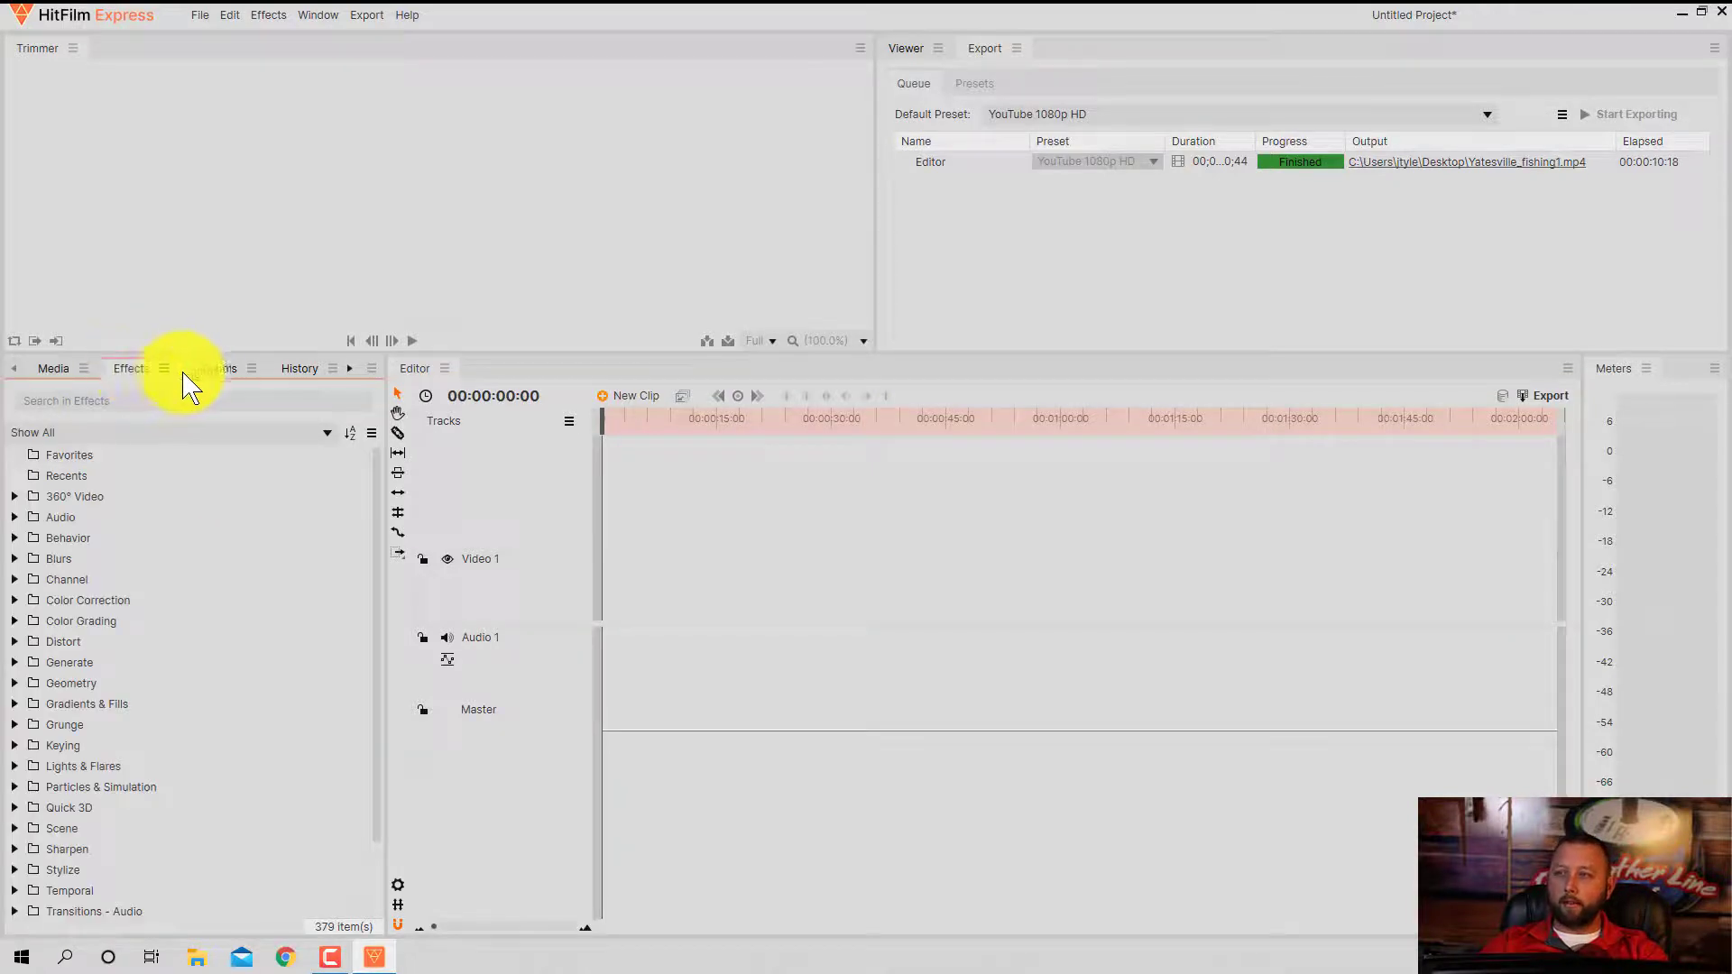
{"action": "left_click", "coordinate": [212, 370]}
{"action": "left_click", "coordinate": [287, 371]}
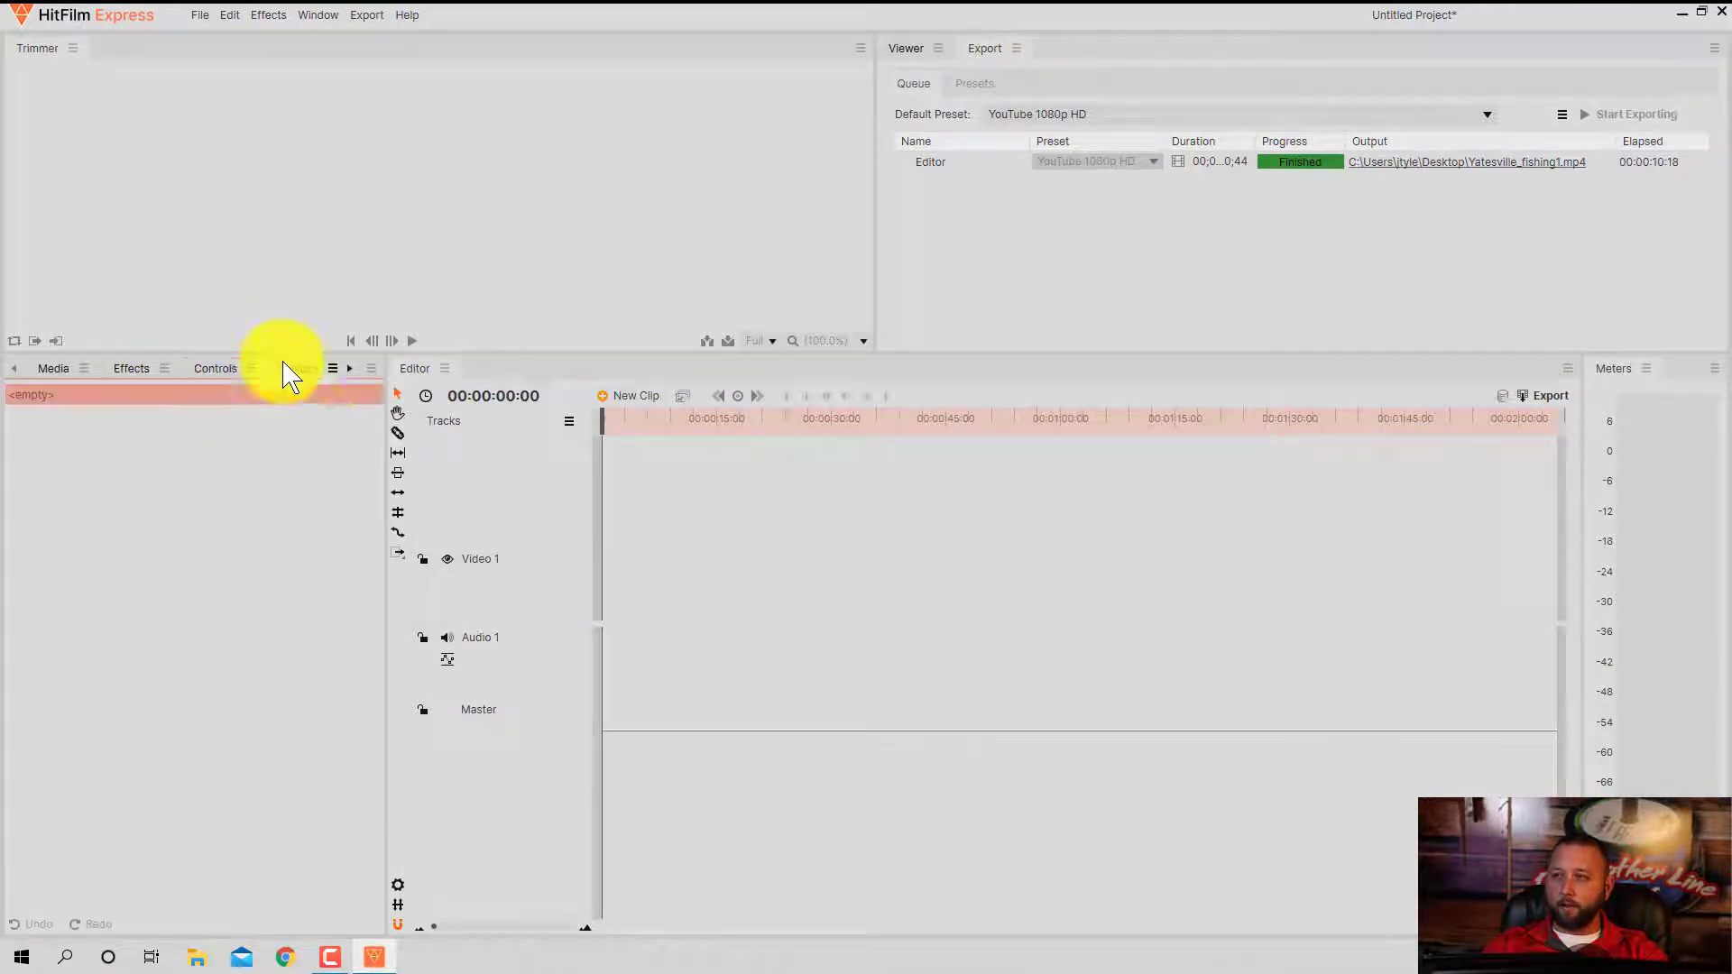
{"action": "left_click", "coordinate": [349, 370]}
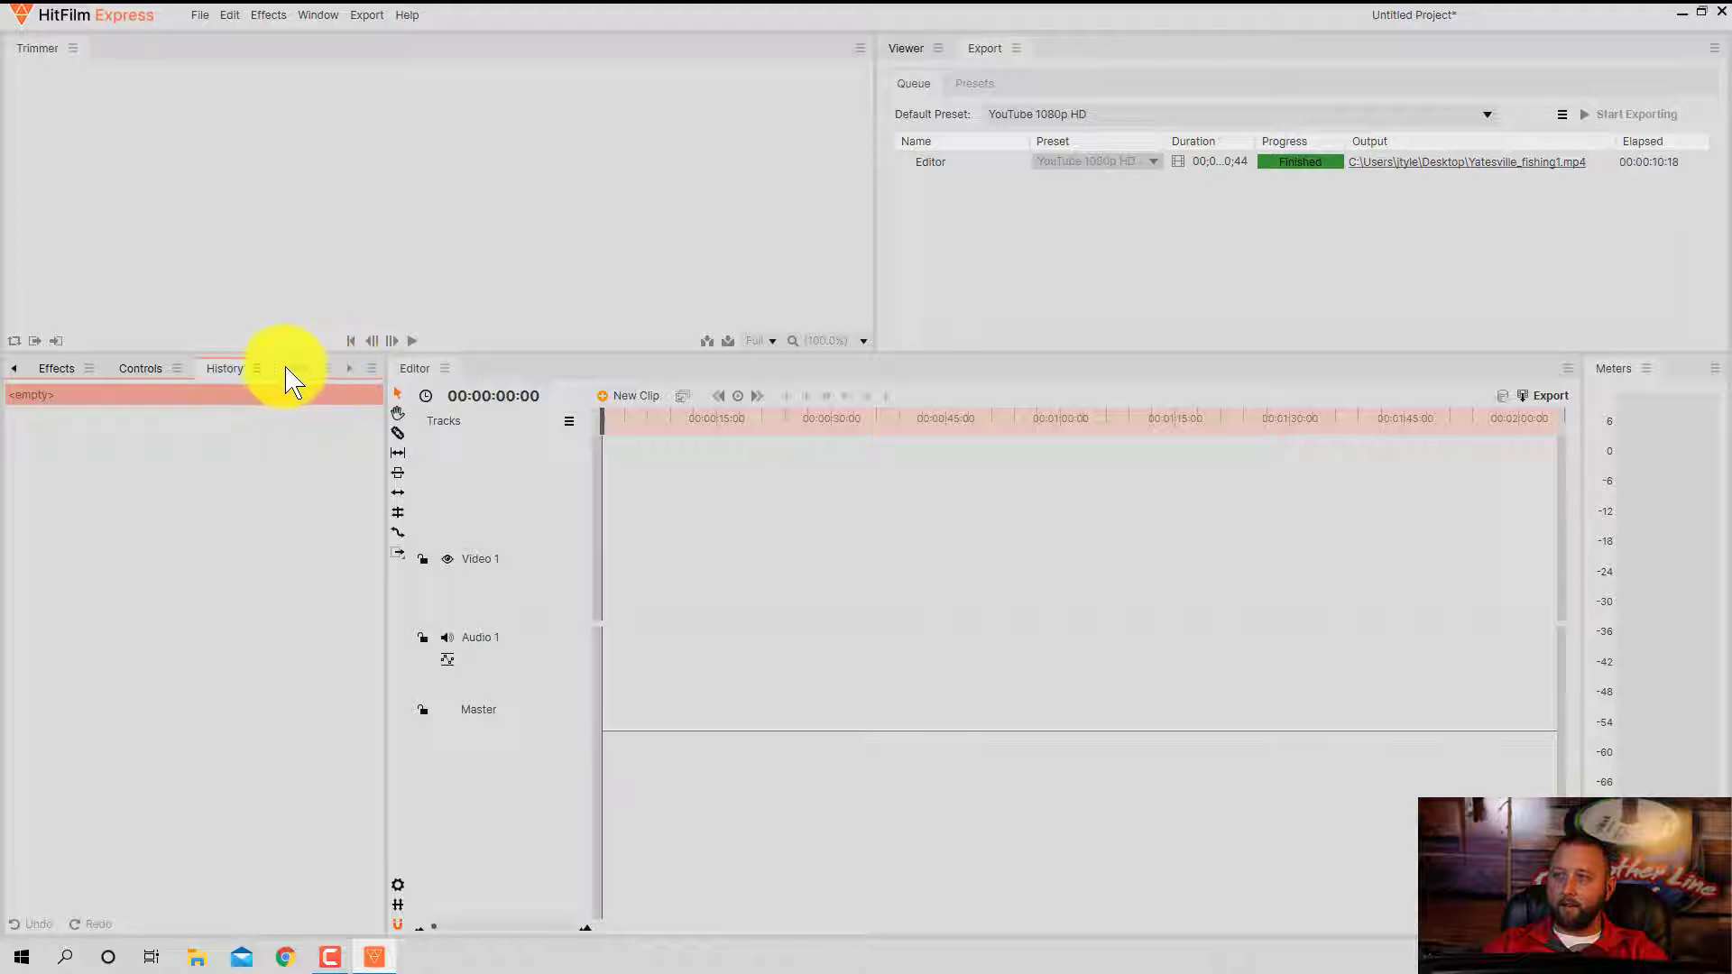
{"action": "left_click", "coordinate": [15, 369]}
{"action": "left_click", "coordinate": [49, 370]}
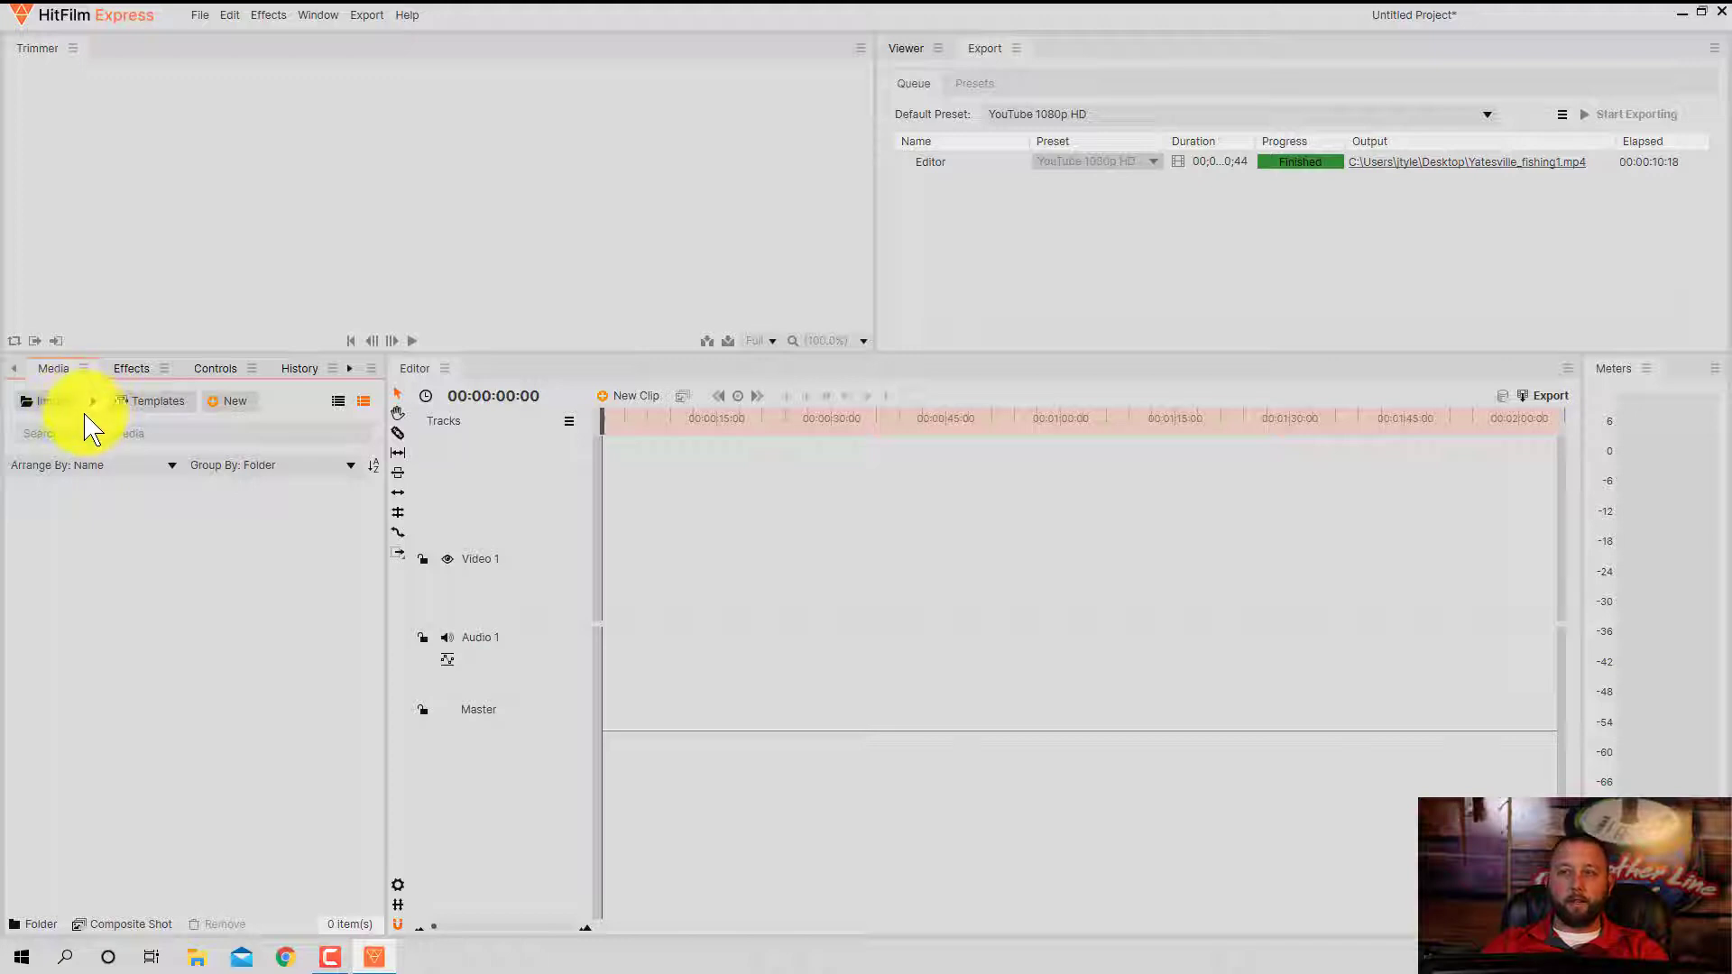
{"action": "left_click", "coordinate": [200, 16]}
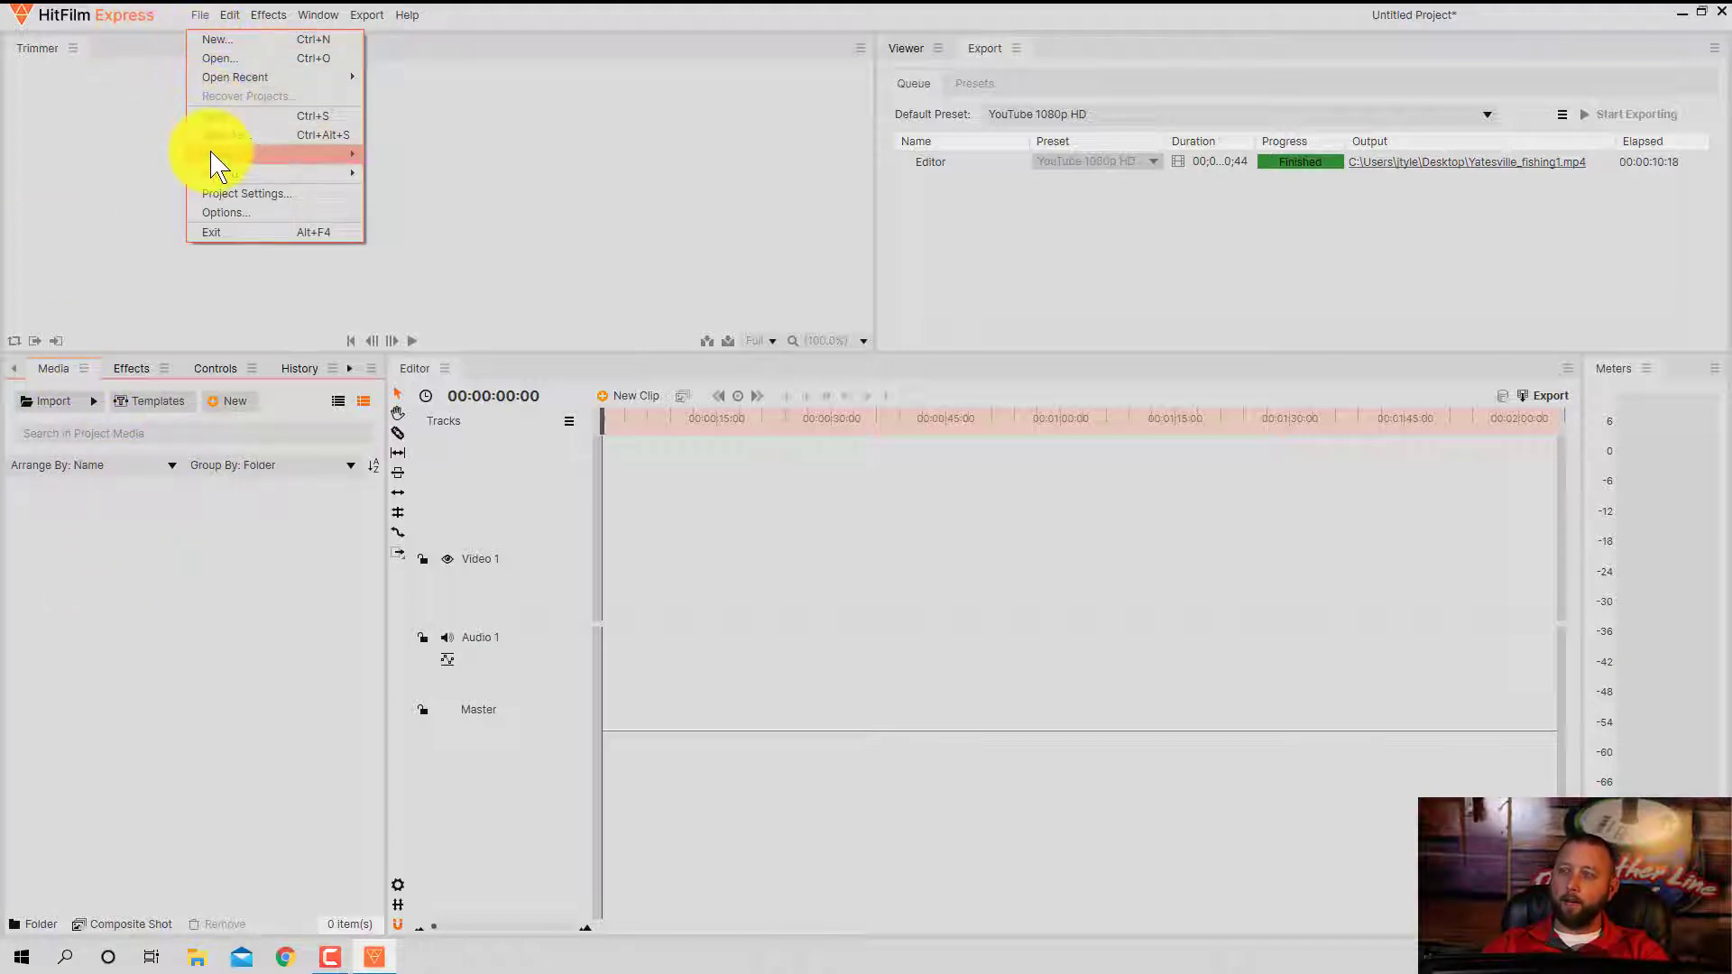
{"action": "mouse_move", "coordinate": [302, 155]}
{"action": "left_click", "coordinate": [211, 564]}
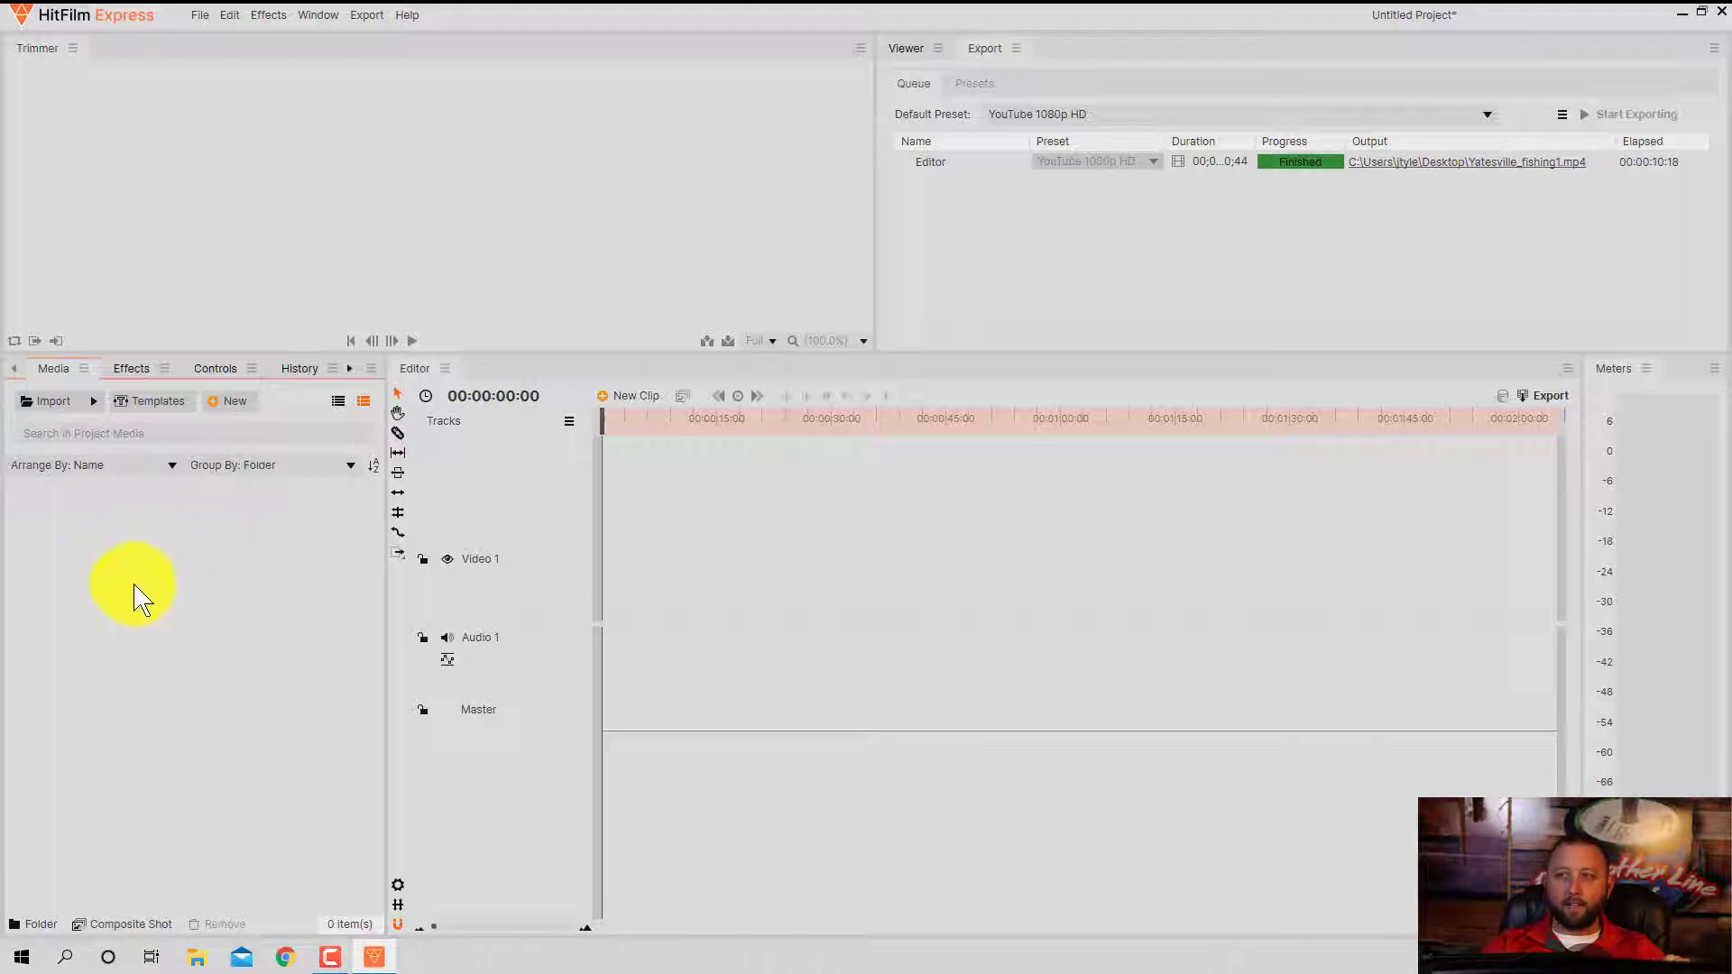
Start a media import and browse to the YouTube Video folder on the Backup (E:) drive
{"action": "double_click", "coordinate": [166, 572]}
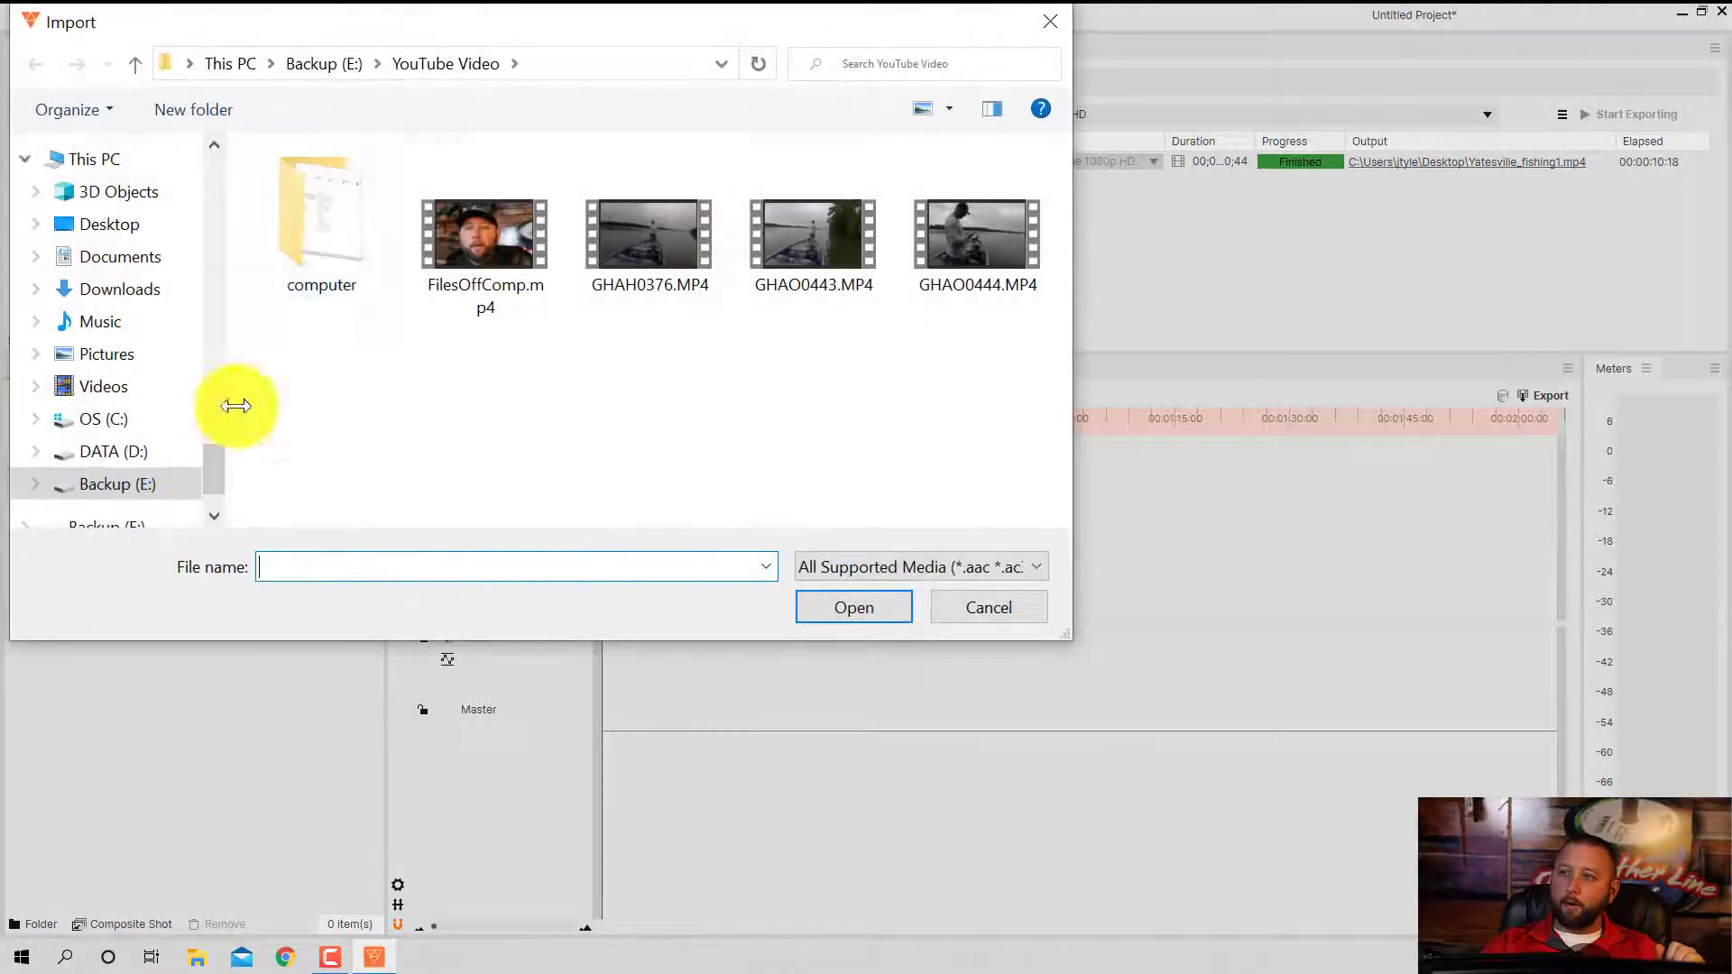
{"action": "left_click_drag", "start_coordinate": [386, 26], "coordinate": [557, 159]}
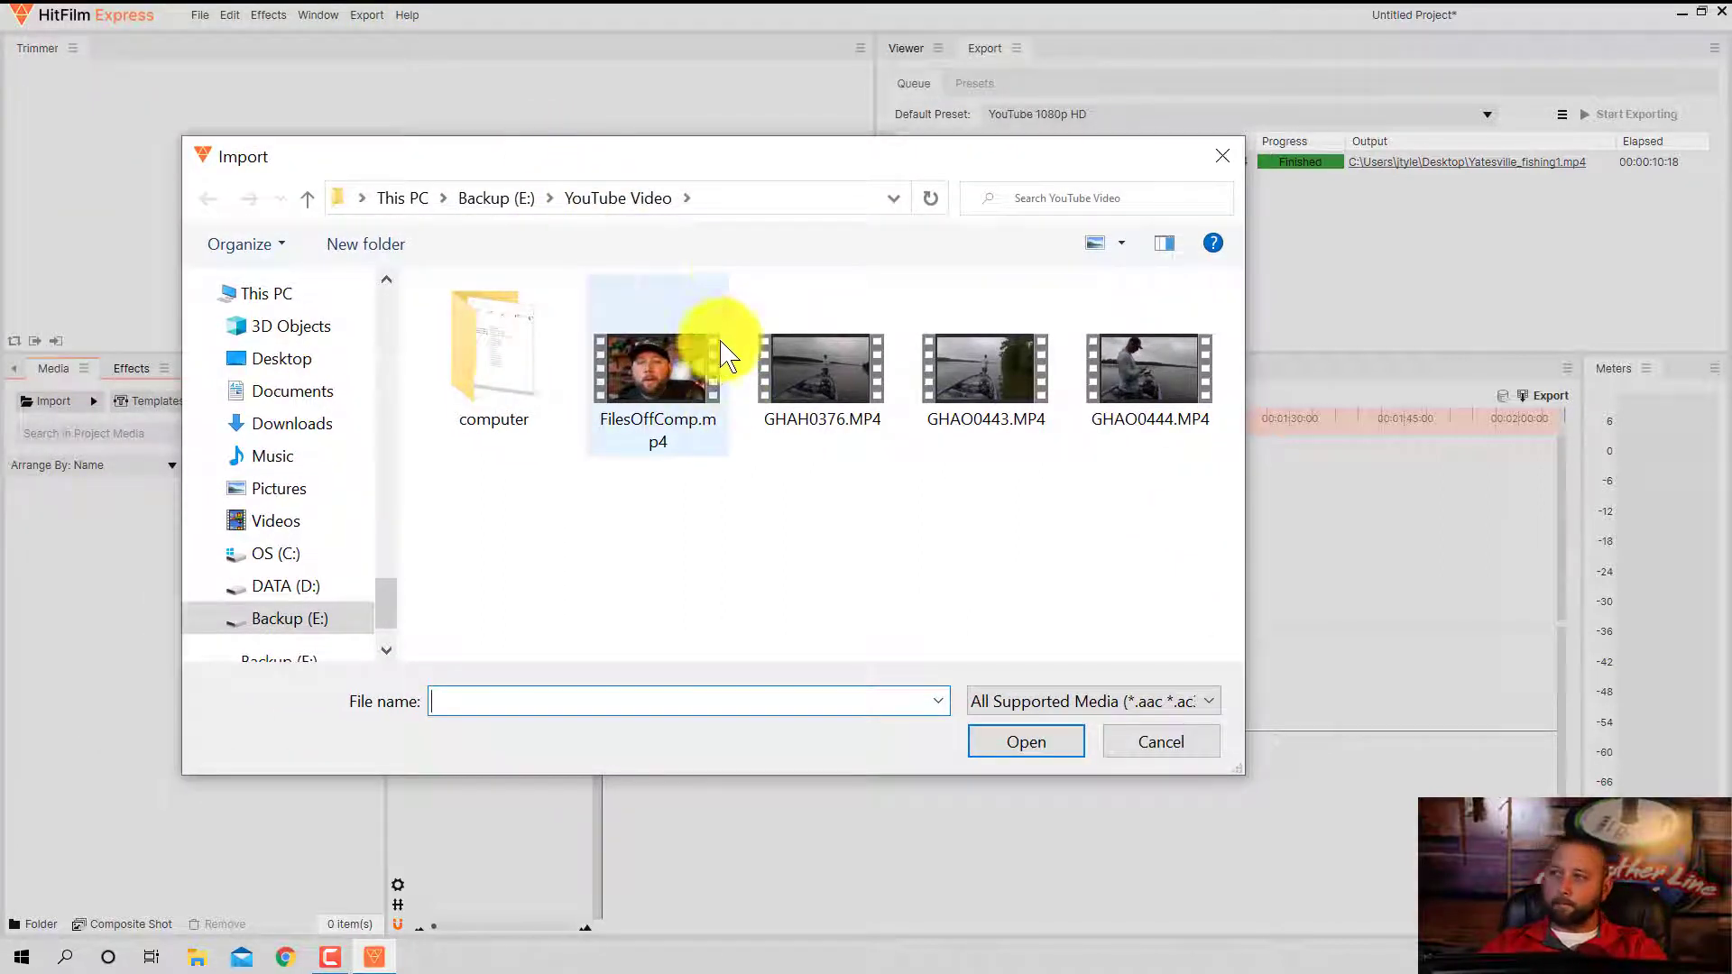
{"action": "left_click", "coordinate": [494, 198]}
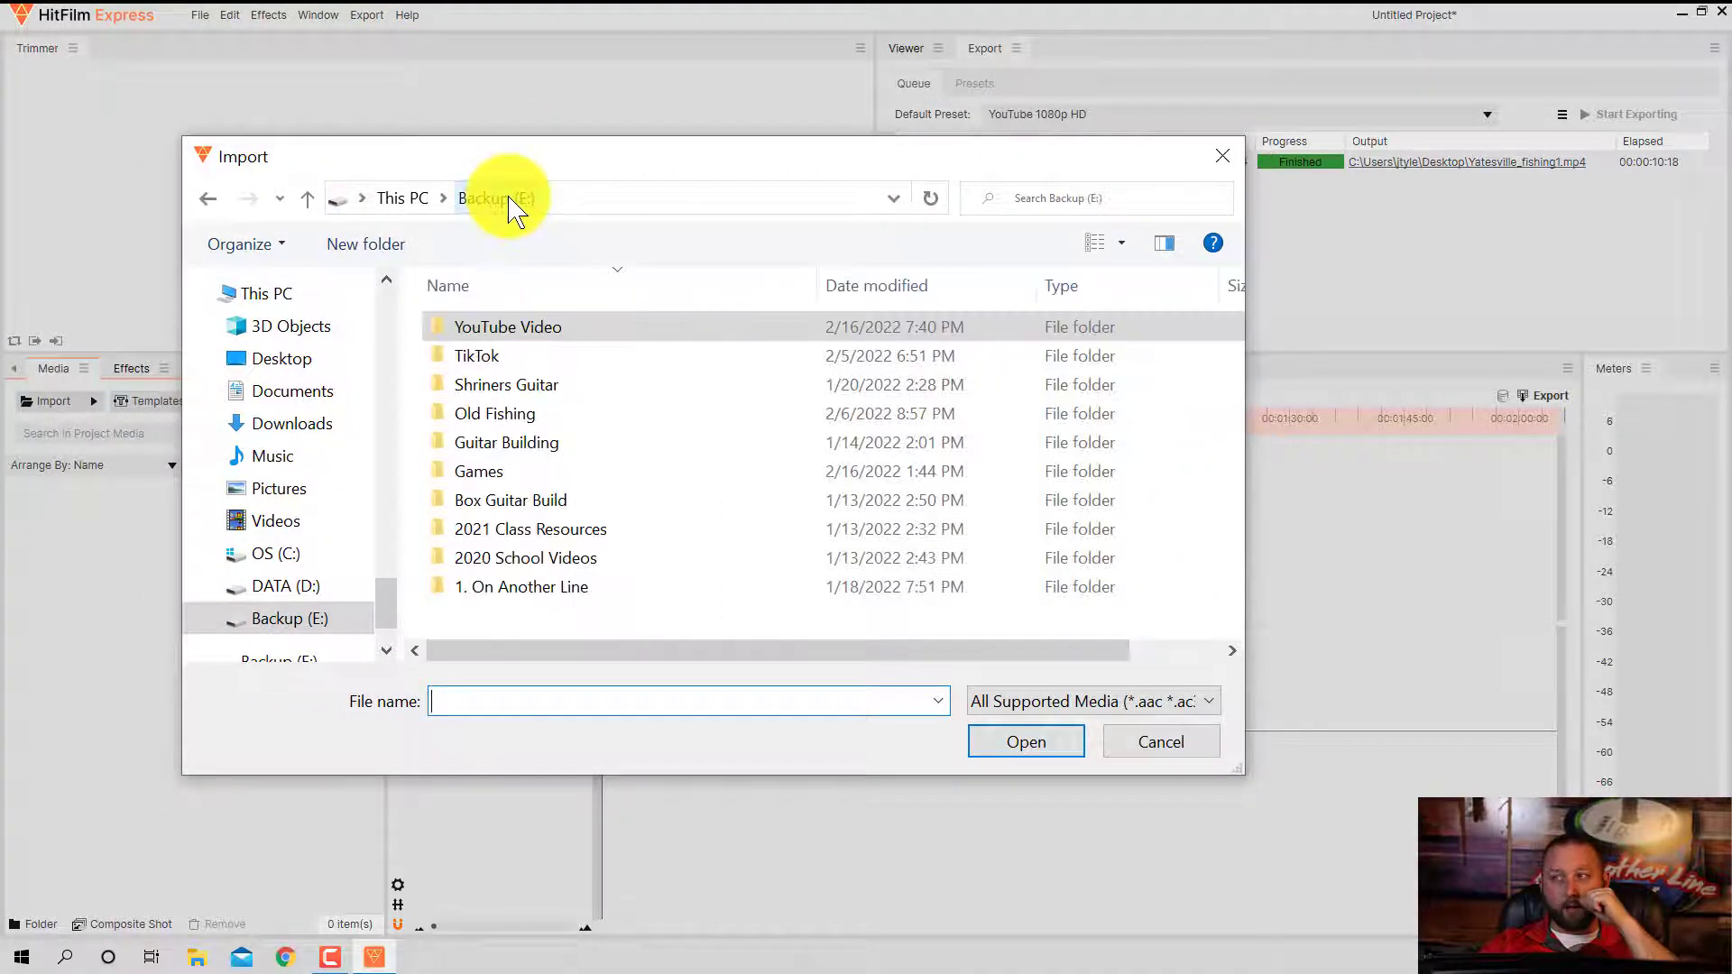
{"action": "double_click", "coordinate": [512, 339]}
Try selecting GHAH0376.MP4, GHAO0443.MP4 and GHAO0444.MP4 as a group and one at a time, clearing the selection after each attempt
{"action": "left_click_drag", "start_coordinate": [808, 488], "coordinate": [1119, 394]}
{"action": "left_click", "coordinate": [1096, 528]}
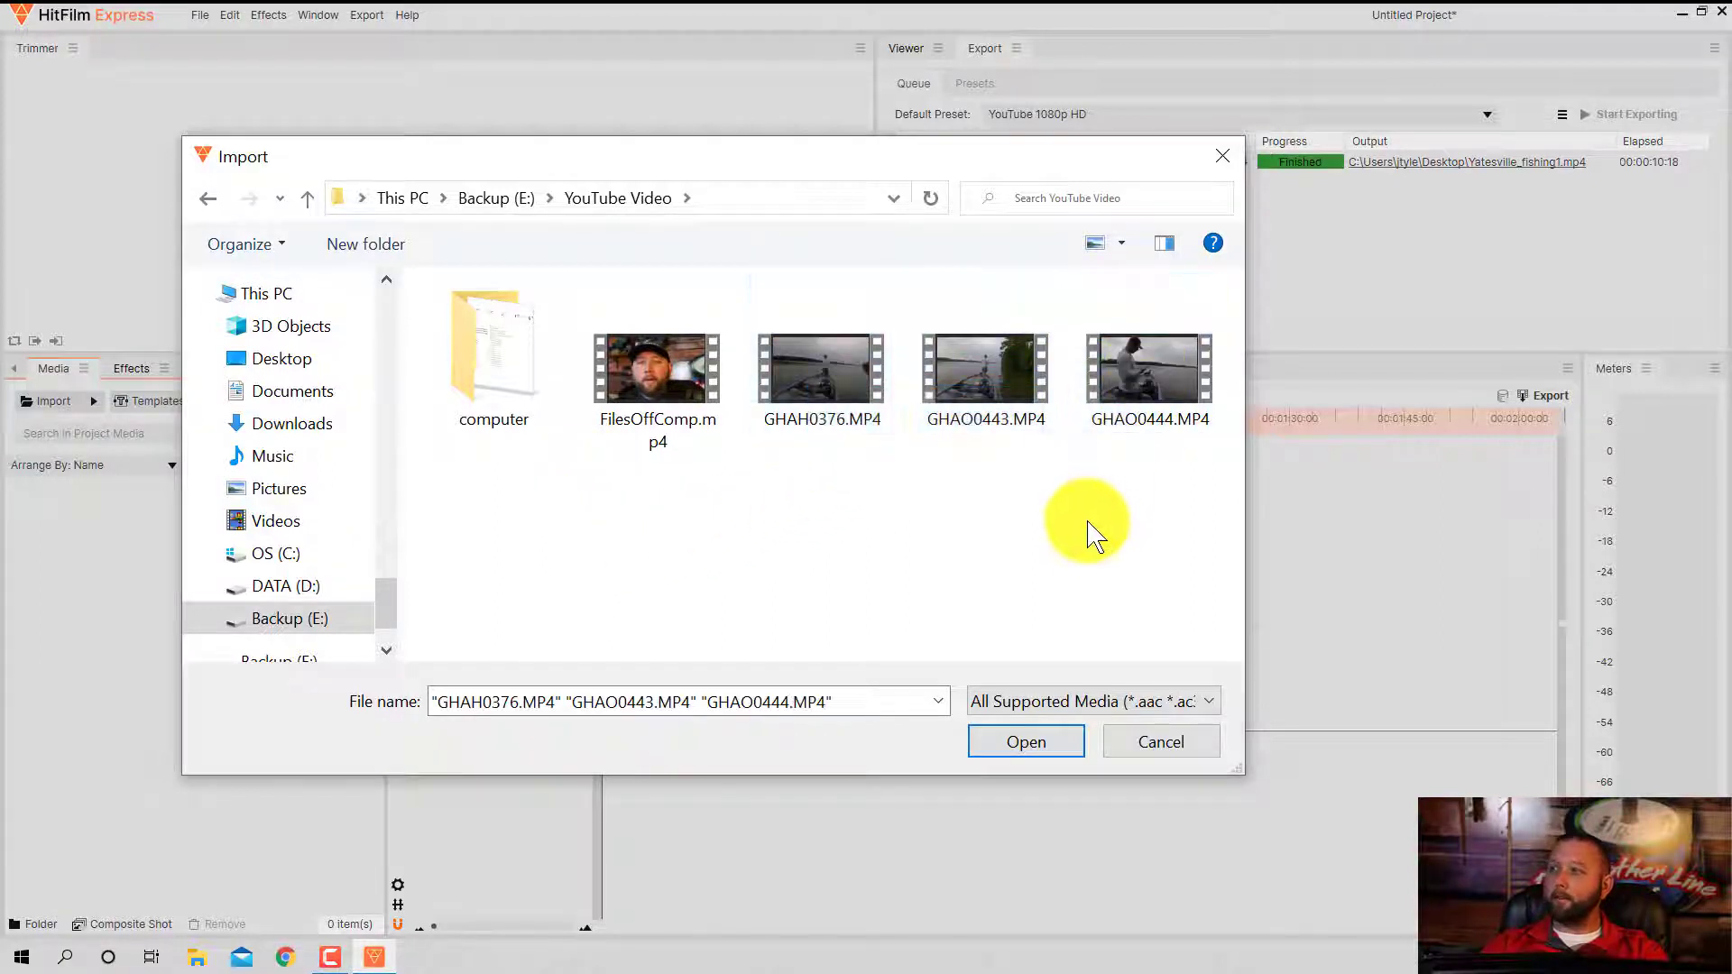
{"action": "left_click", "coordinate": [866, 375]}
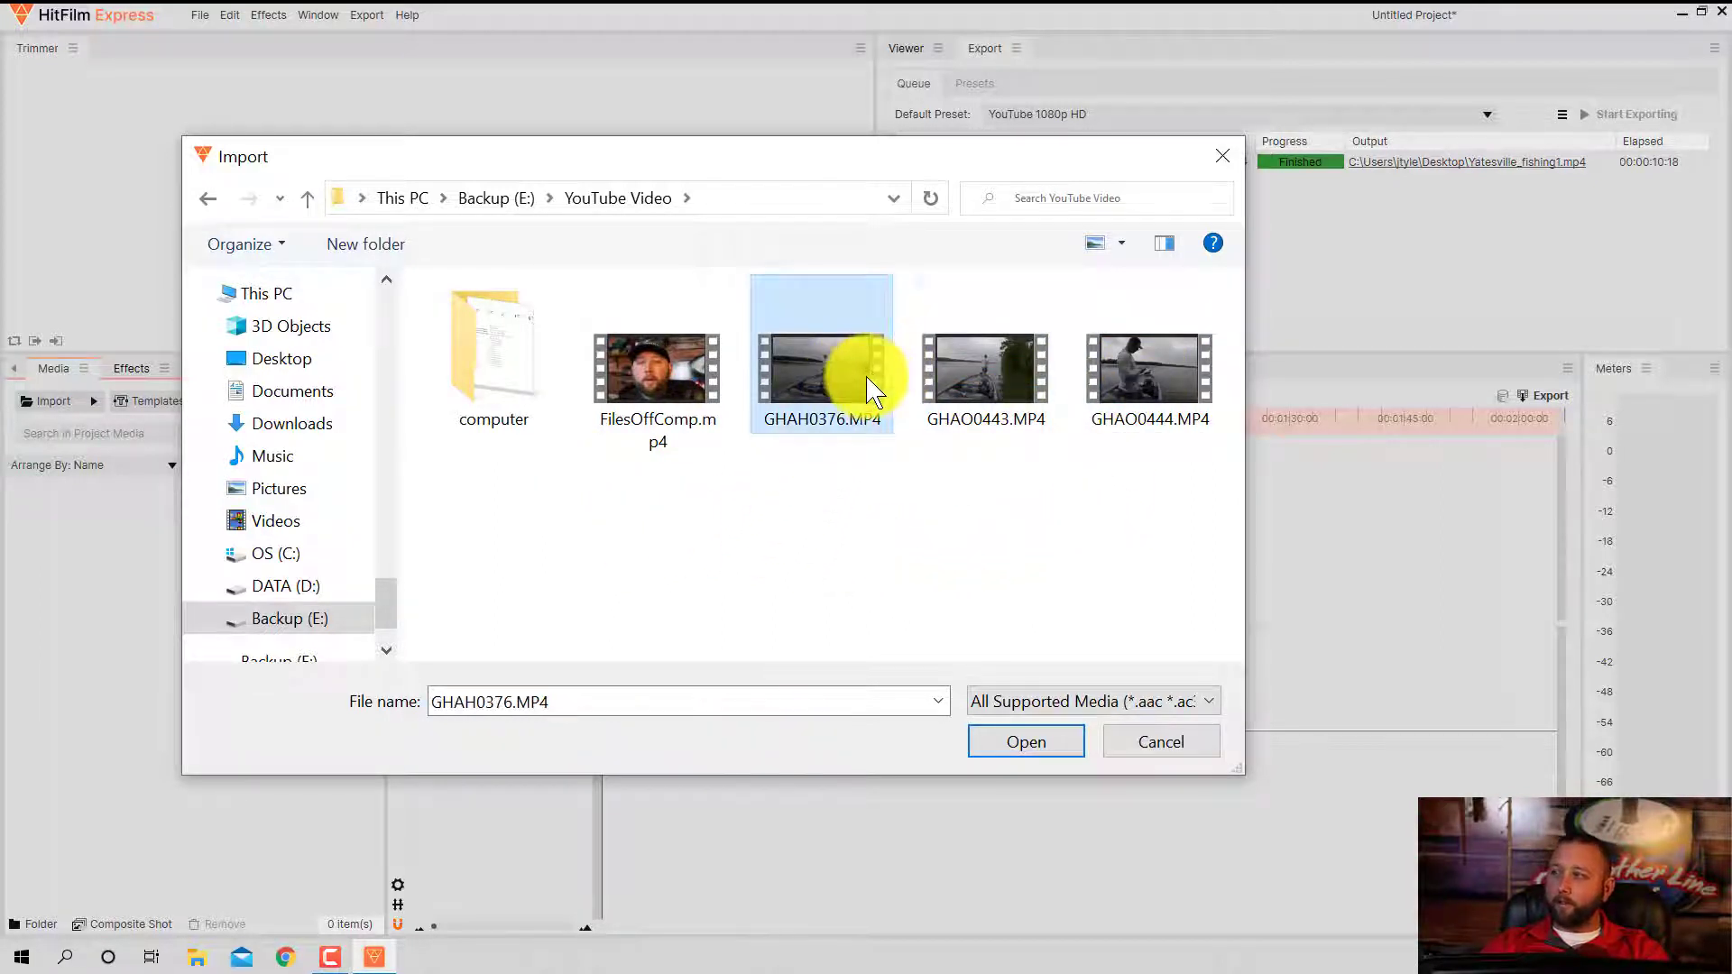
{"action": "left_click", "coordinate": [993, 370]}
{"action": "left_click", "coordinate": [1113, 367]}
{"action": "left_click", "coordinate": [939, 539]}
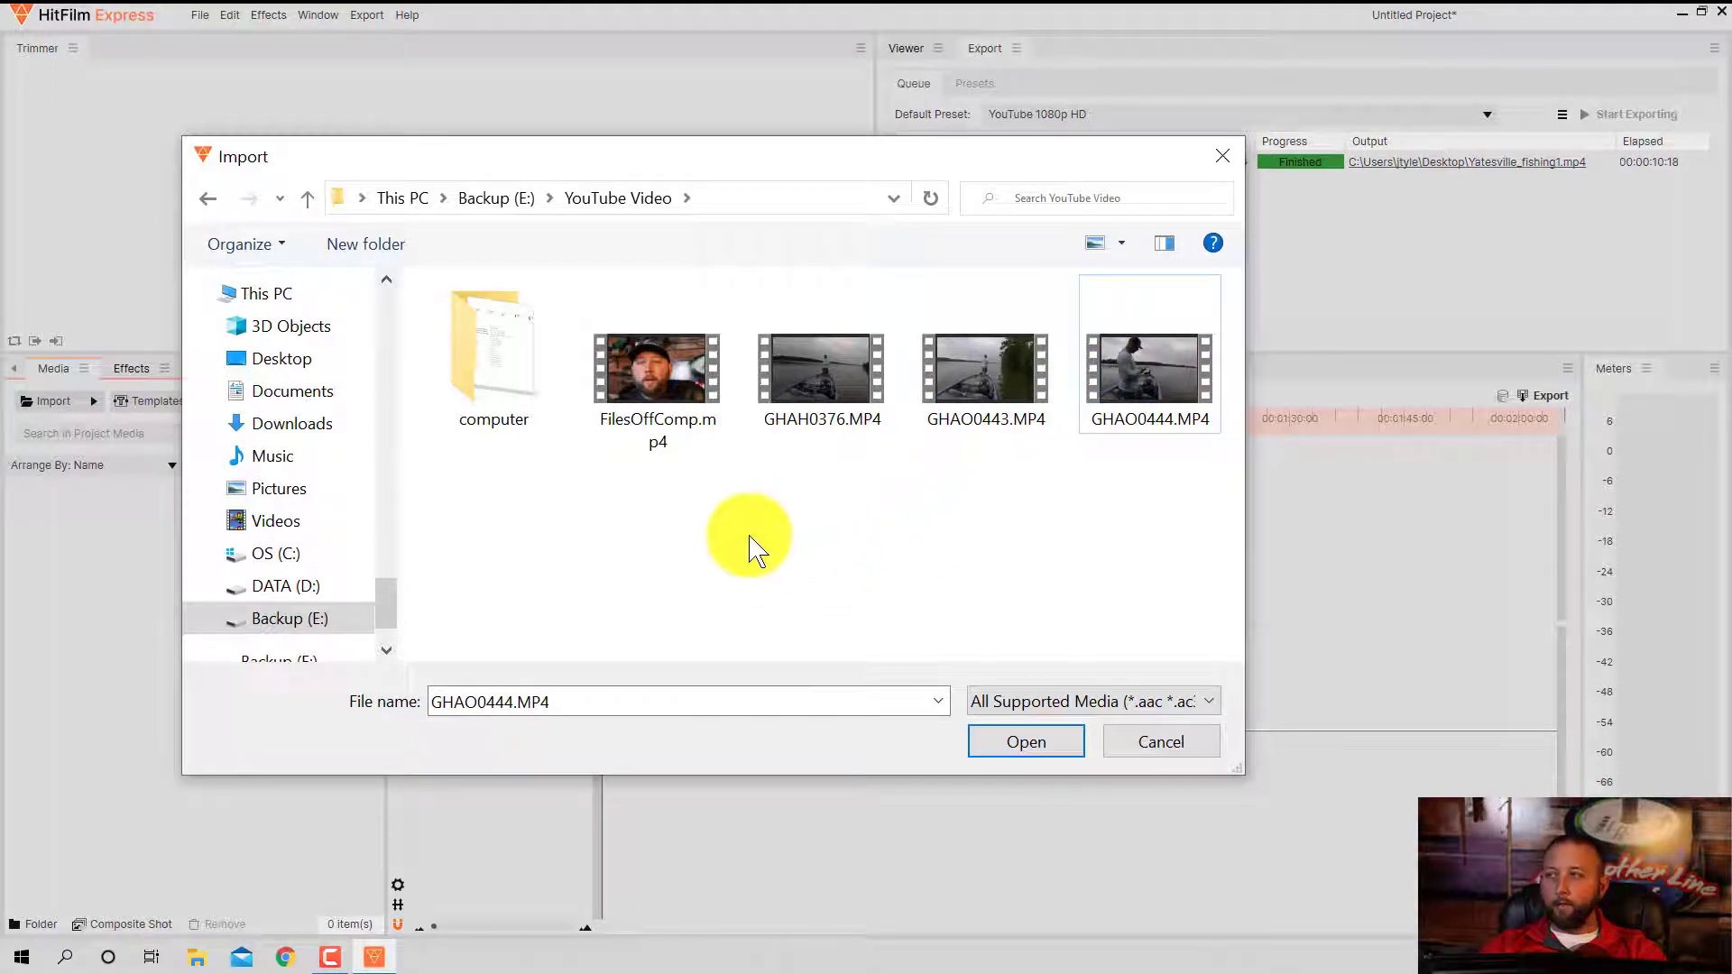
{"action": "left_click_drag", "start_coordinate": [749, 536], "coordinate": [1164, 363]}
{"action": "left_click", "coordinate": [947, 514]}
Select GHAH0376.MP4 and GHAO0444.MP4 alternately as single files, and clear the selection
{"action": "left_click", "coordinate": [817, 383]}
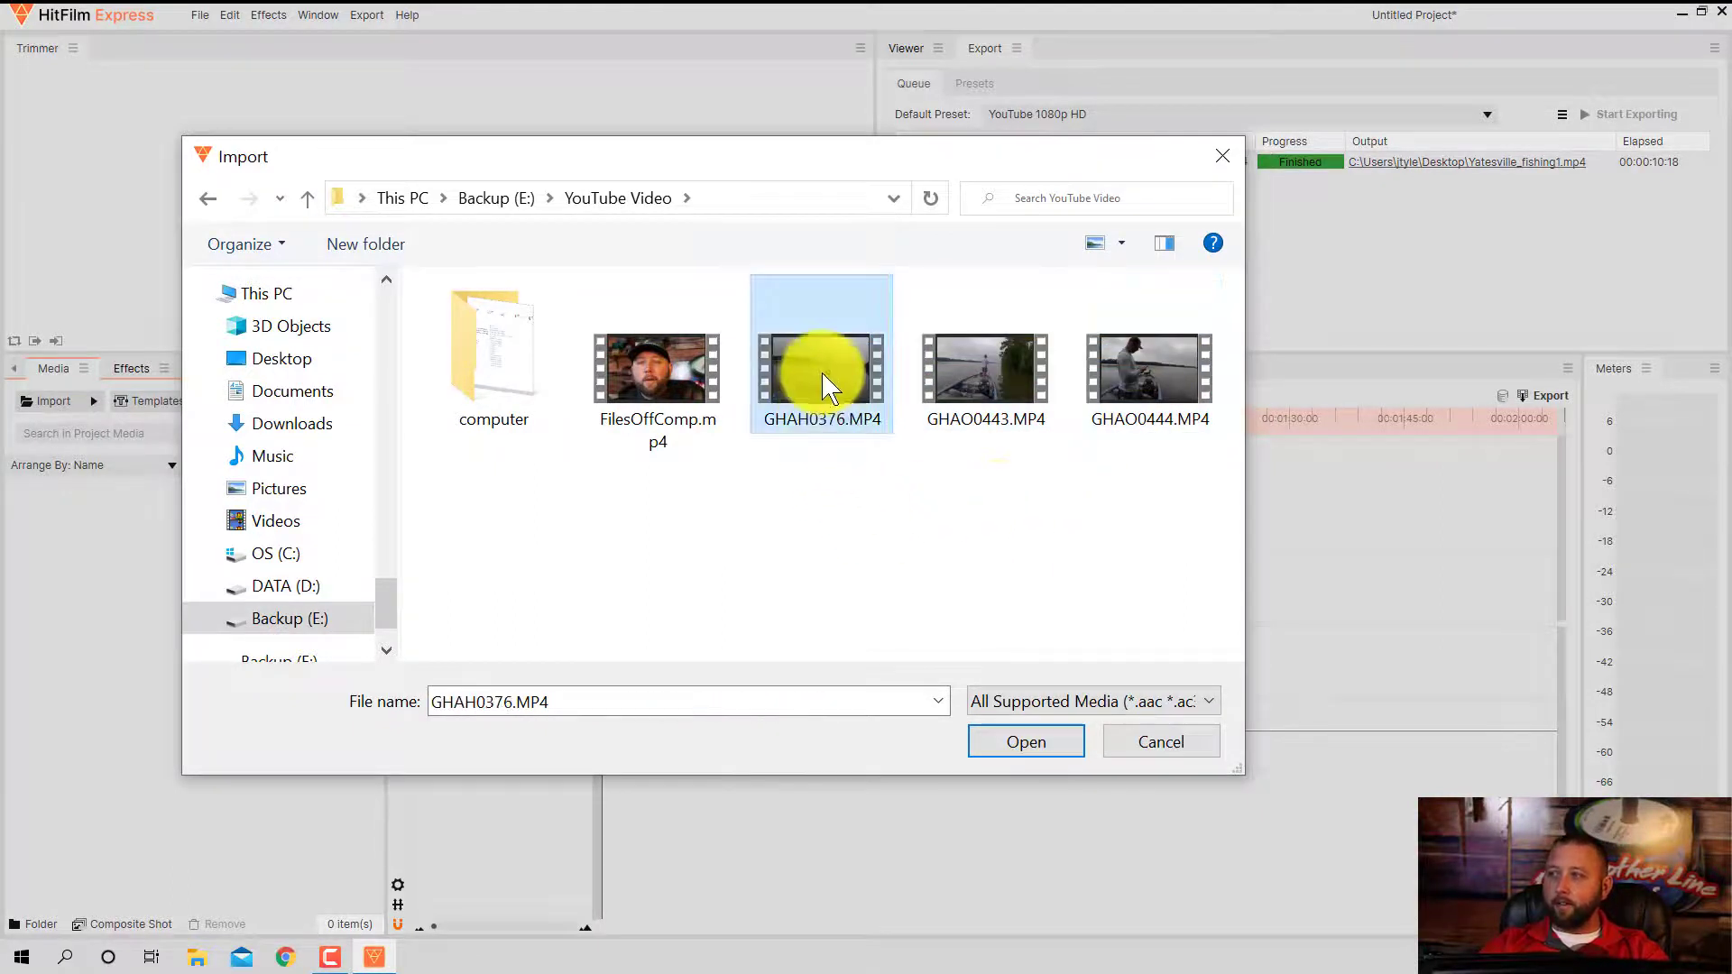
{"action": "left_click", "coordinate": [1173, 353]}
{"action": "left_click", "coordinate": [839, 383]}
{"action": "left_click", "coordinate": [1095, 357]}
{"action": "left_click", "coordinate": [794, 367]}
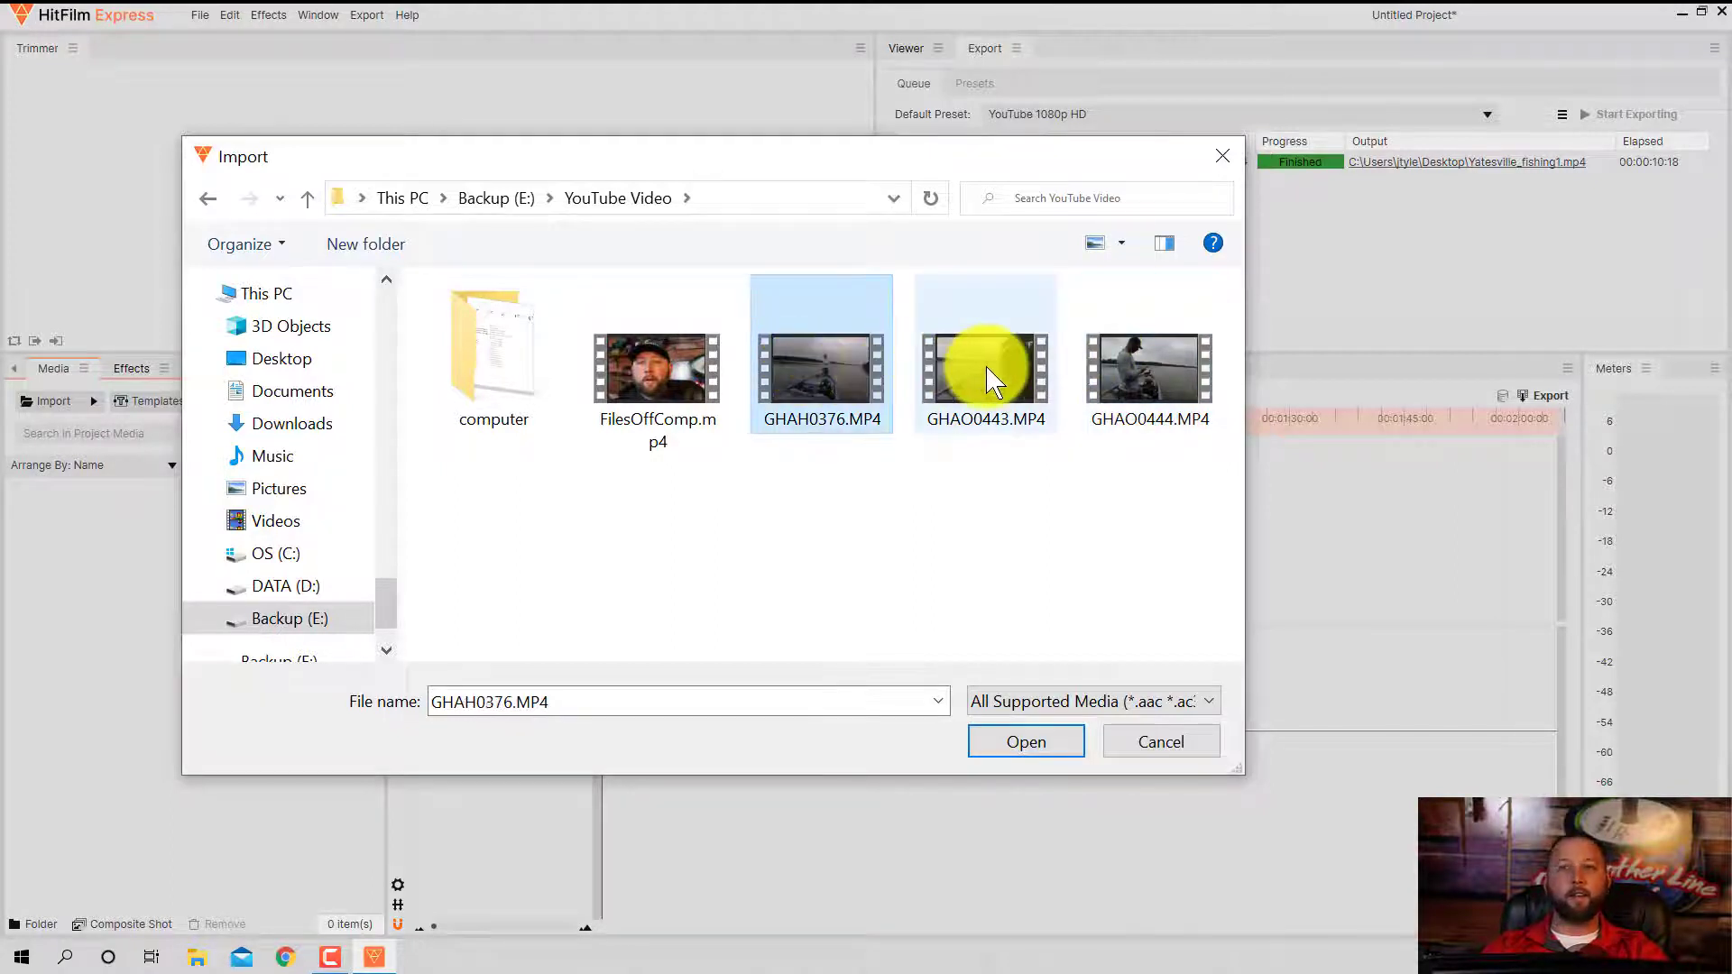
{"action": "left_click", "coordinate": [1055, 532]}
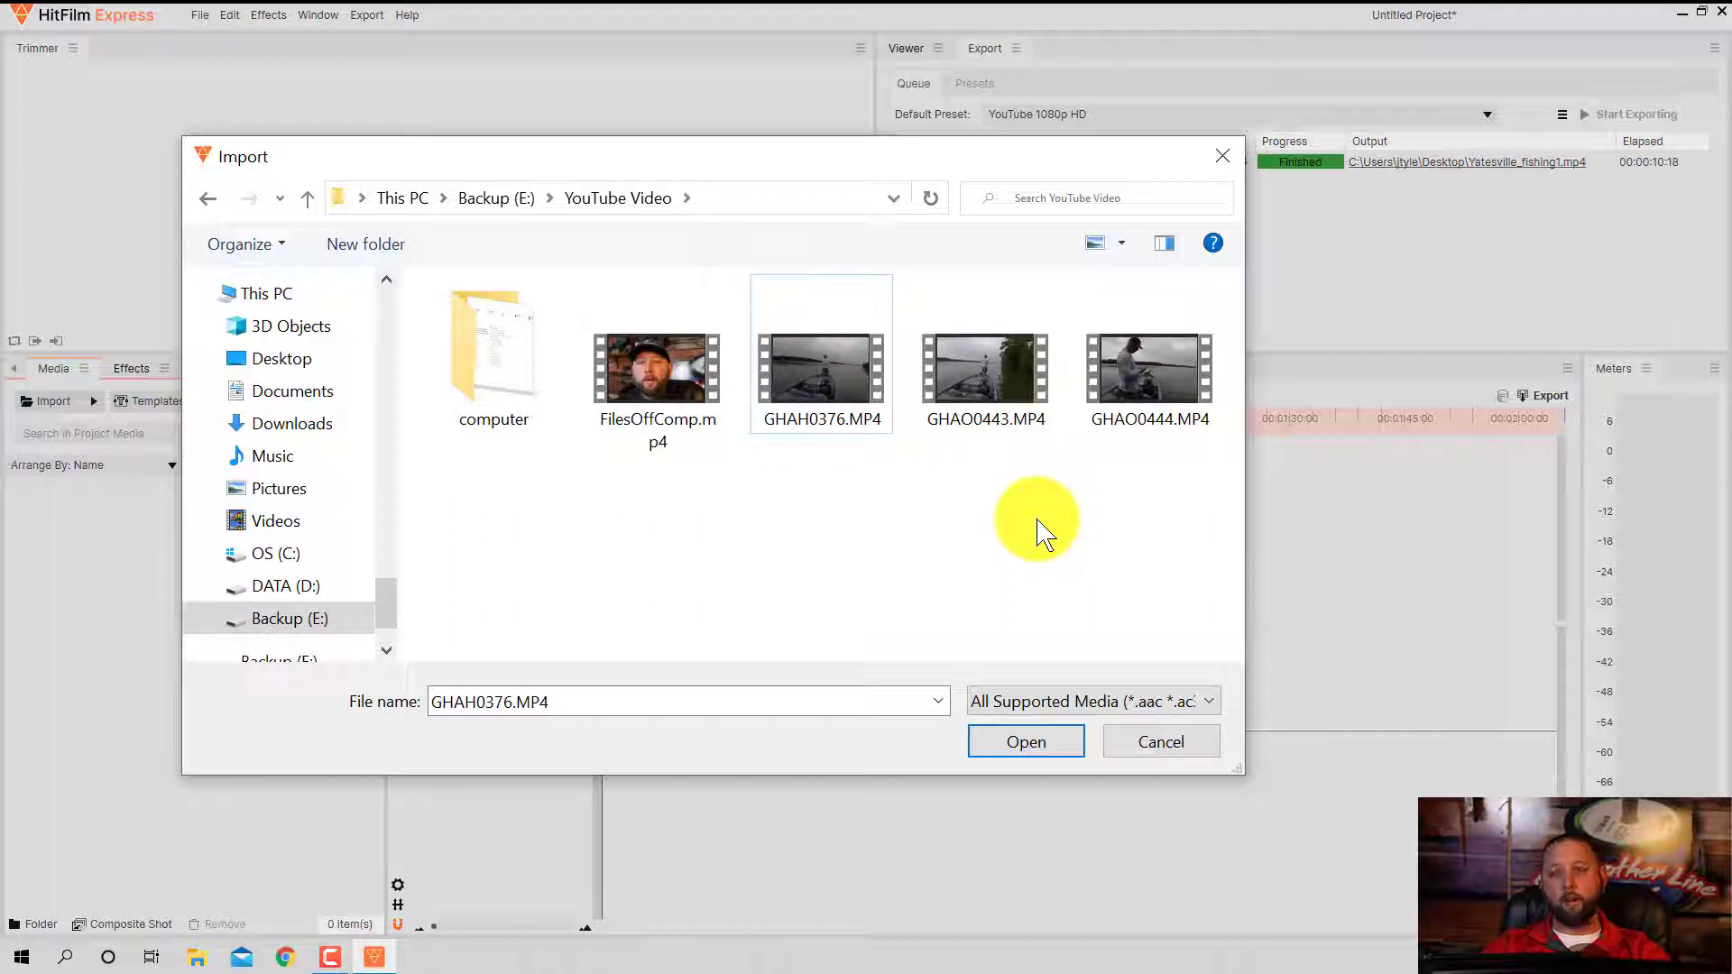
Select GHAH0376.MP4 and GHAO0444.MP4 together without GHAO0443.MP4, and clear the selection
{"action": "left_click", "coordinate": [823, 377]}
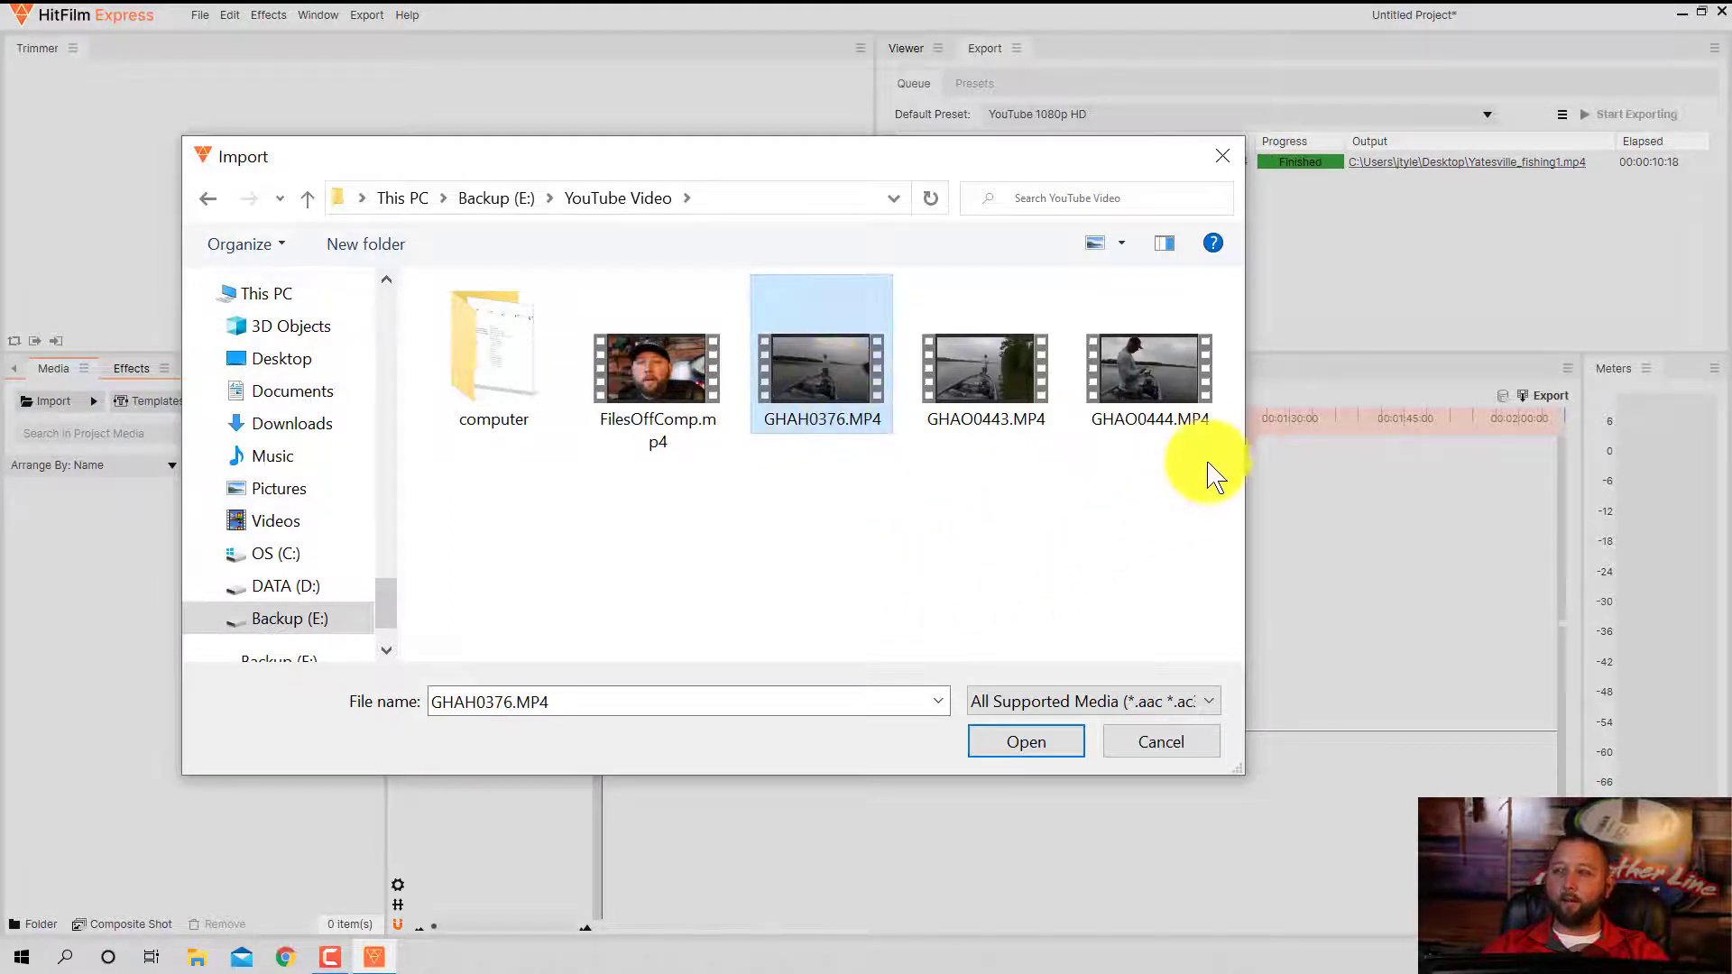
{"action": "left_click", "coordinate": [1189, 377], "text": "ctrl"}
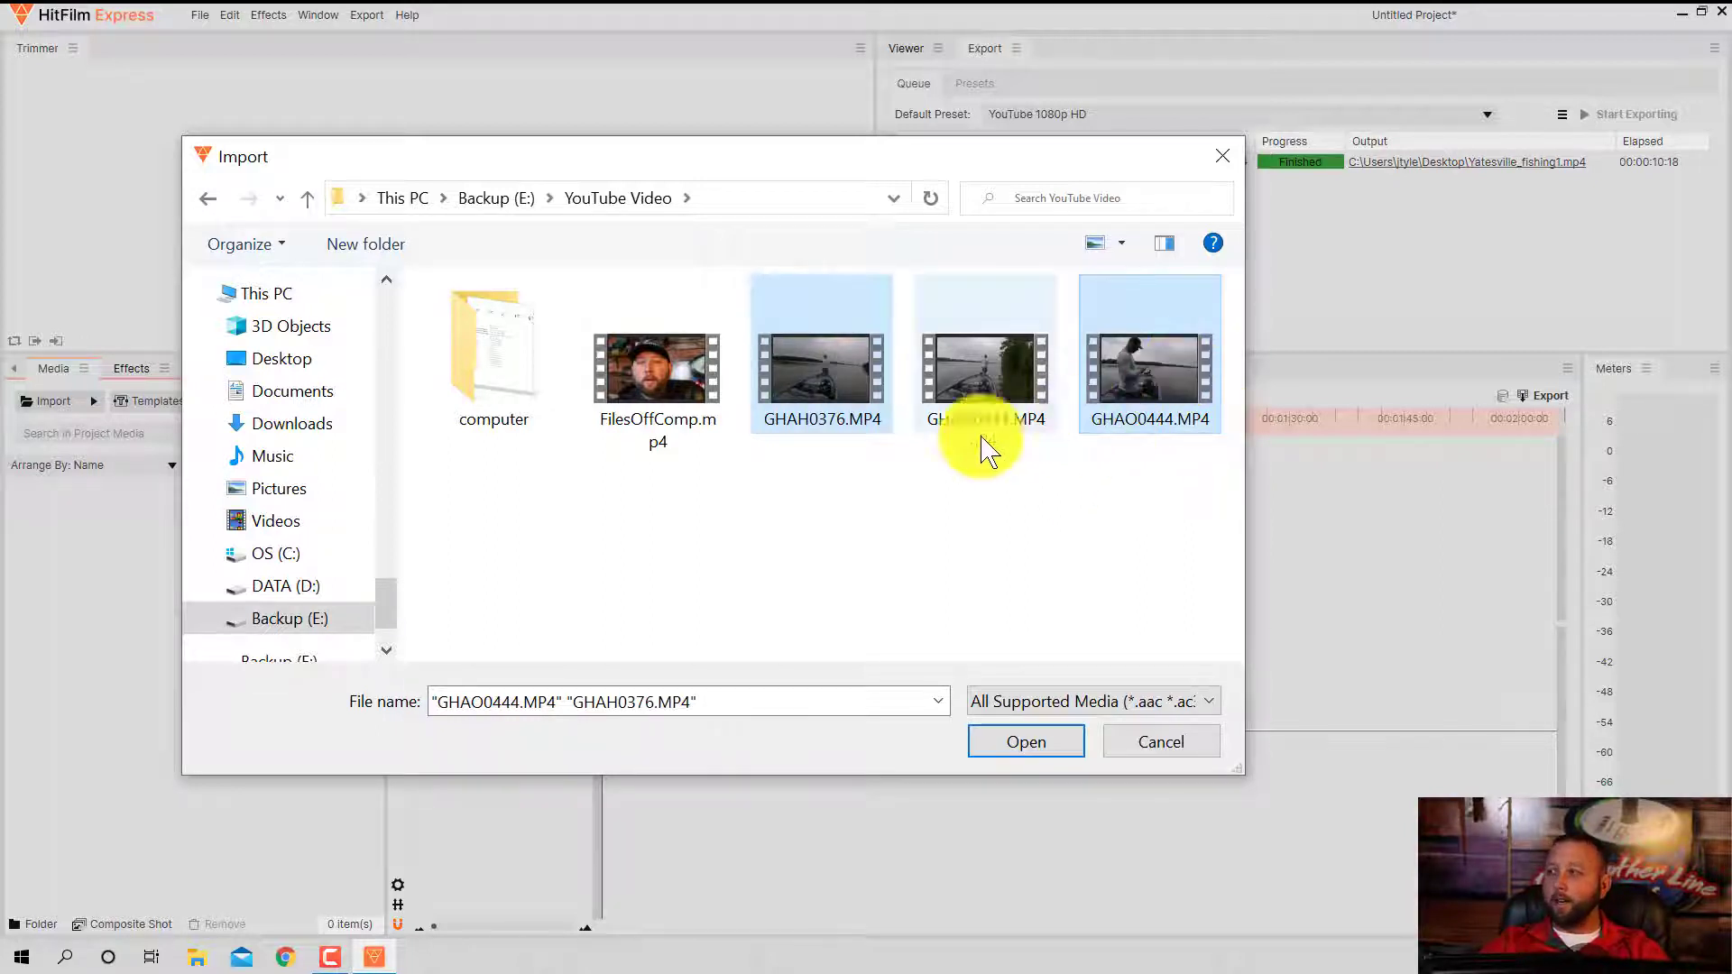
{"action": "left_click", "coordinate": [969, 618]}
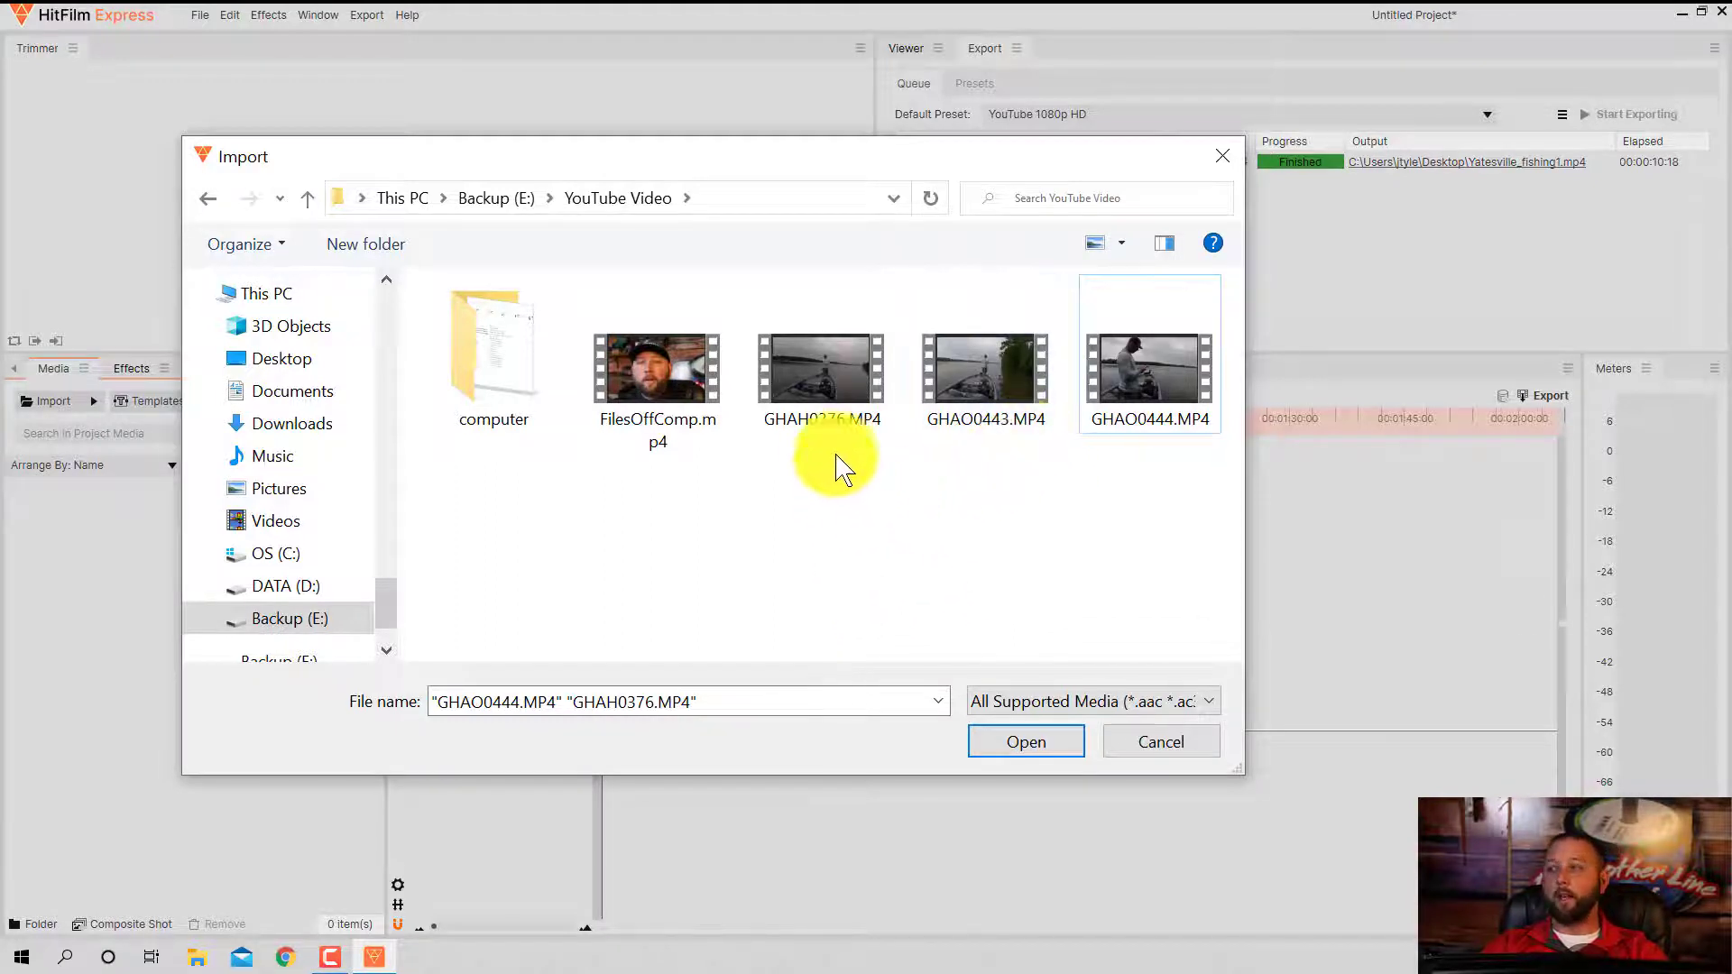
Select the whole range of clips from GHAH0376.MP4 through GHAO0444.MP4, and clear the selection
{"action": "left_click", "coordinate": [815, 372]}
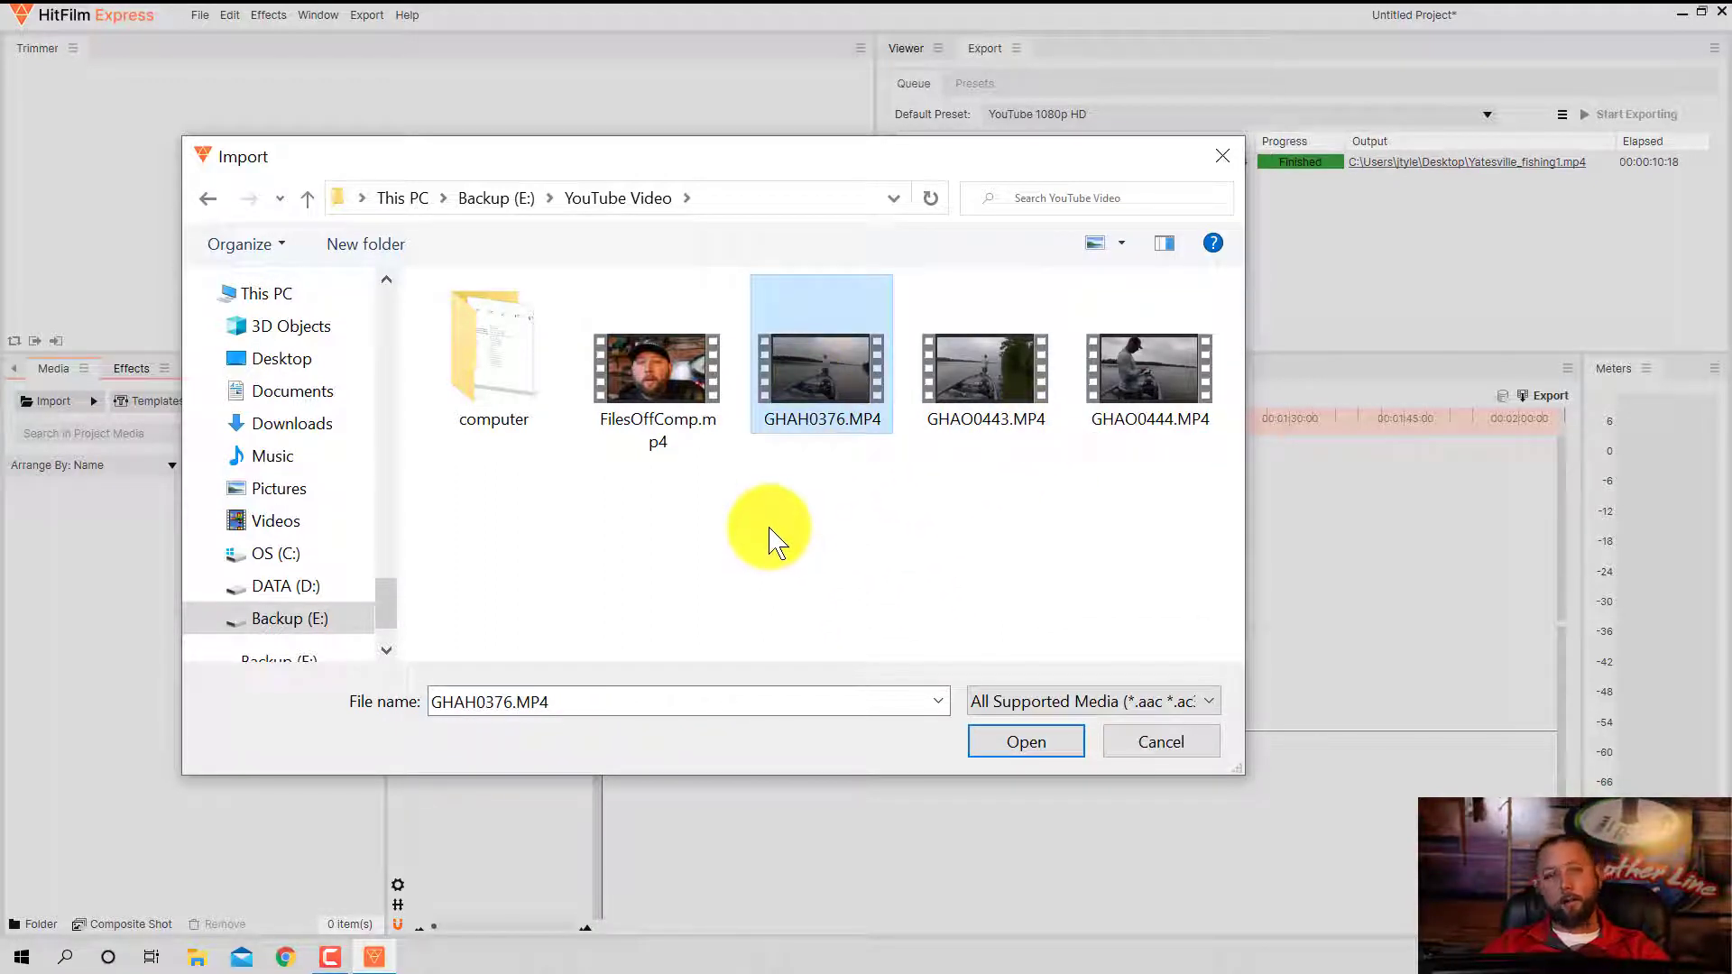
{"action": "left_click", "coordinate": [1141, 375], "text": "shift"}
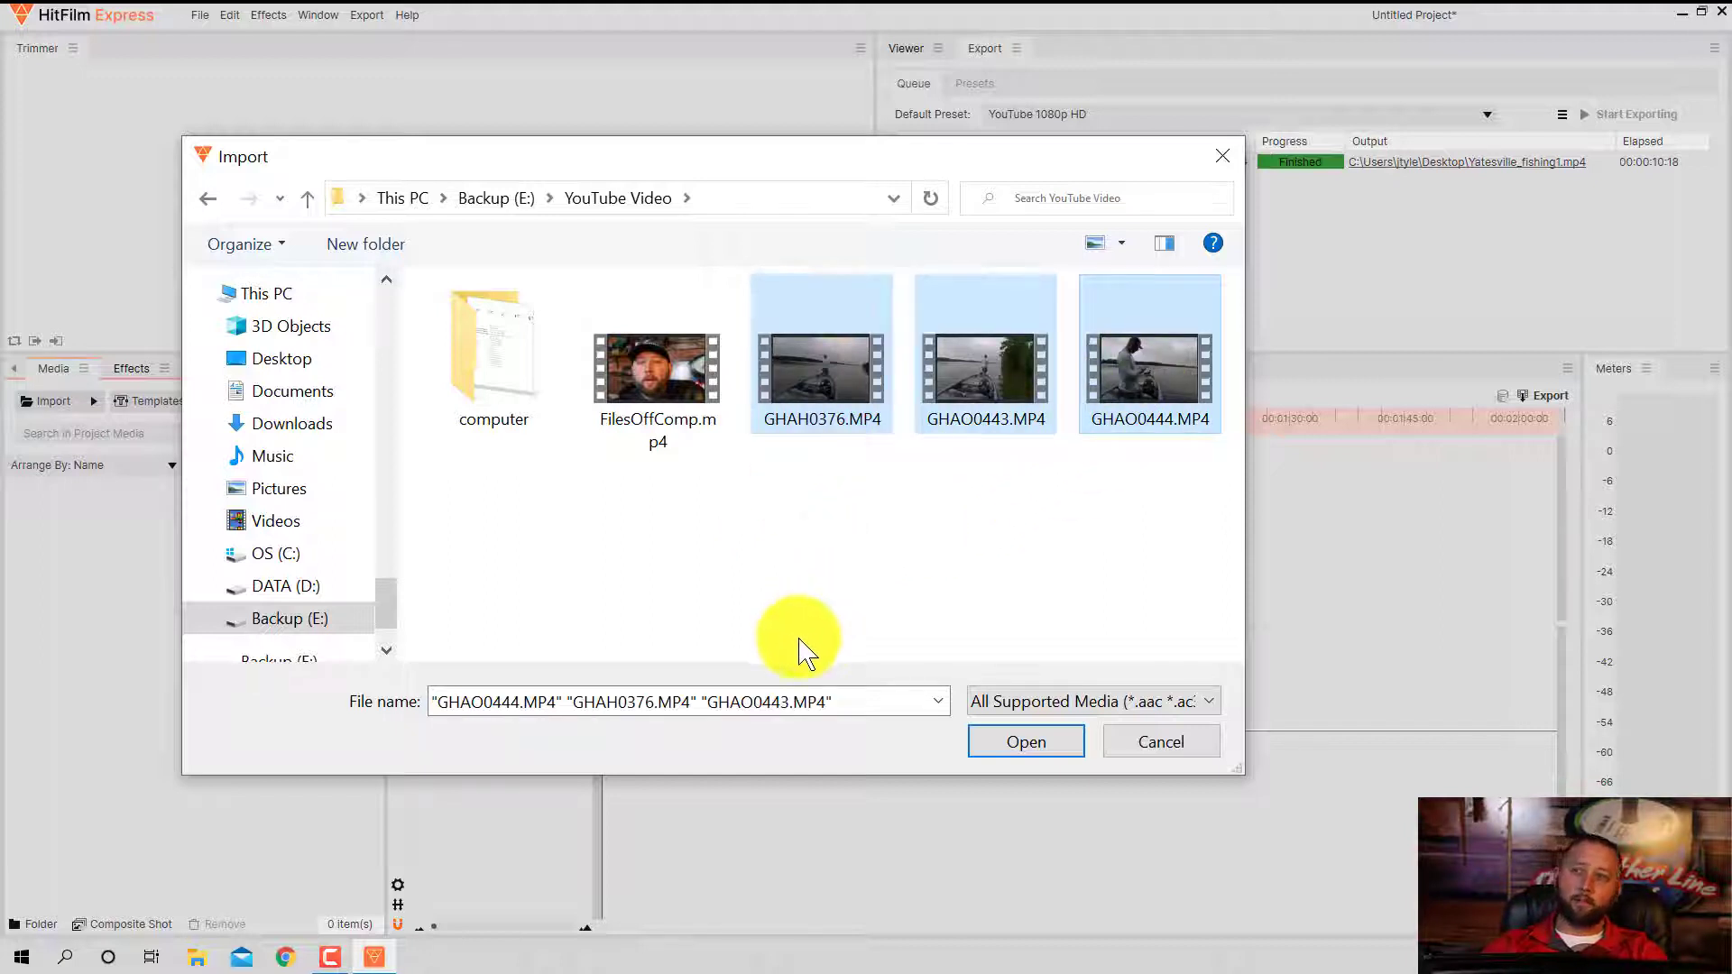
{"action": "left_click", "coordinate": [820, 599]}
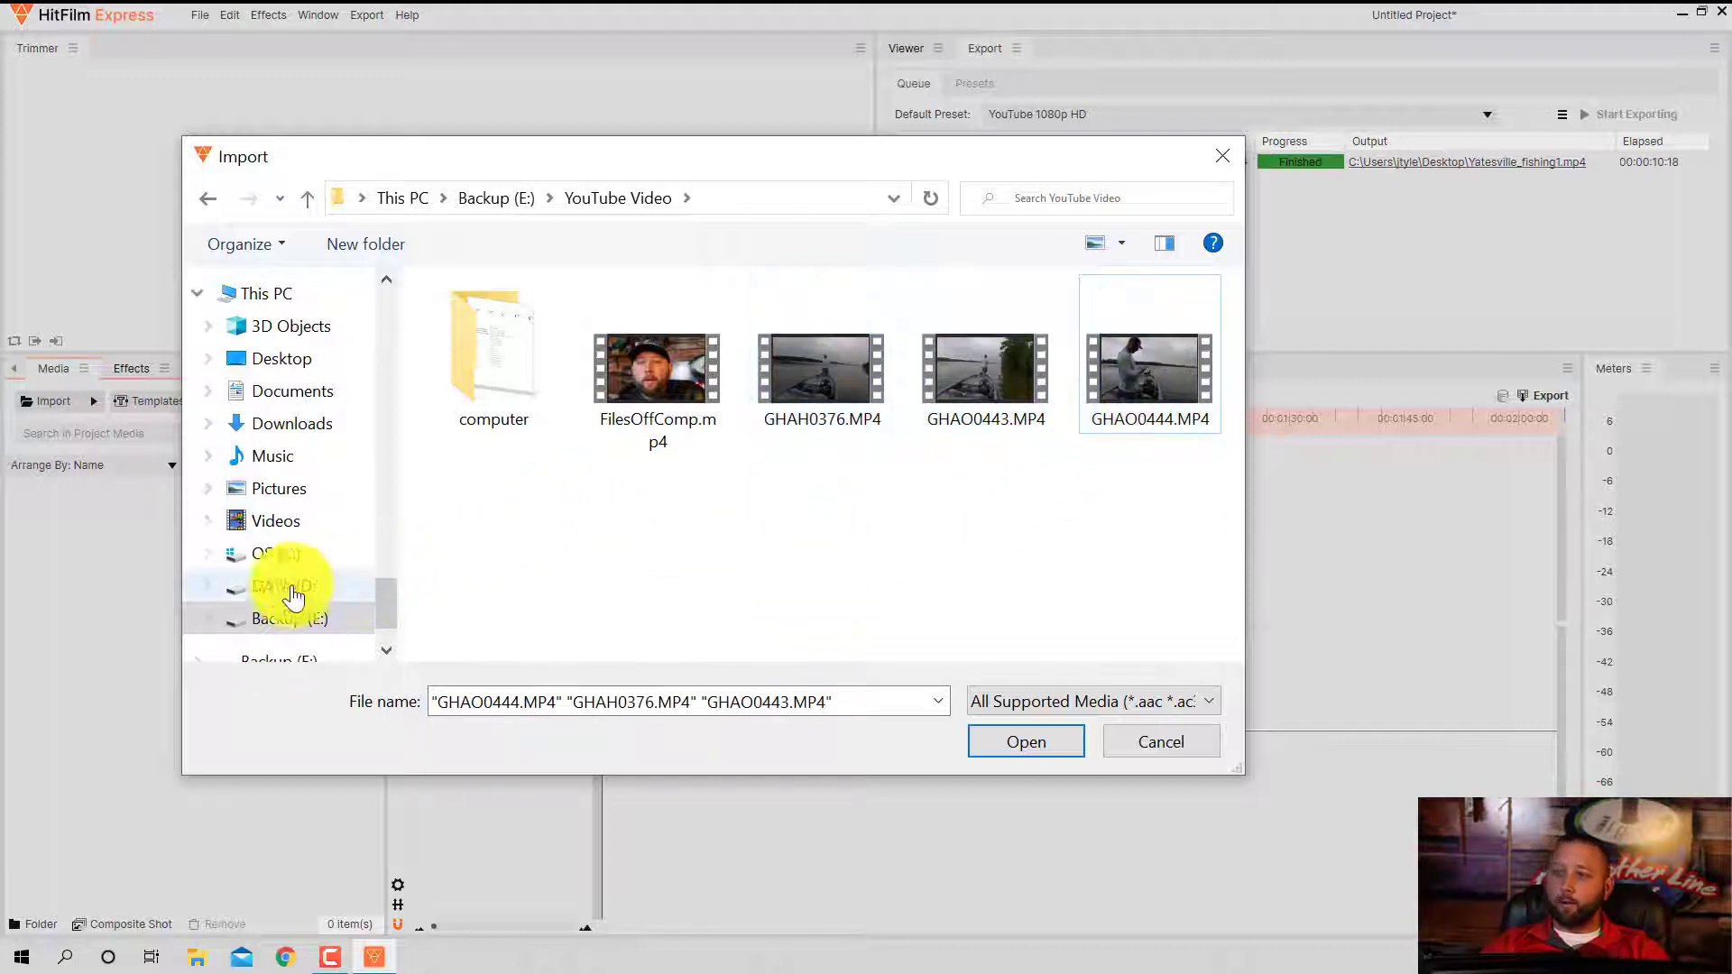
Browse to the TikTok folder on the Backup (E:) drive and try box-selecting its first two rows of clips
{"action": "left_click", "coordinate": [491, 198]}
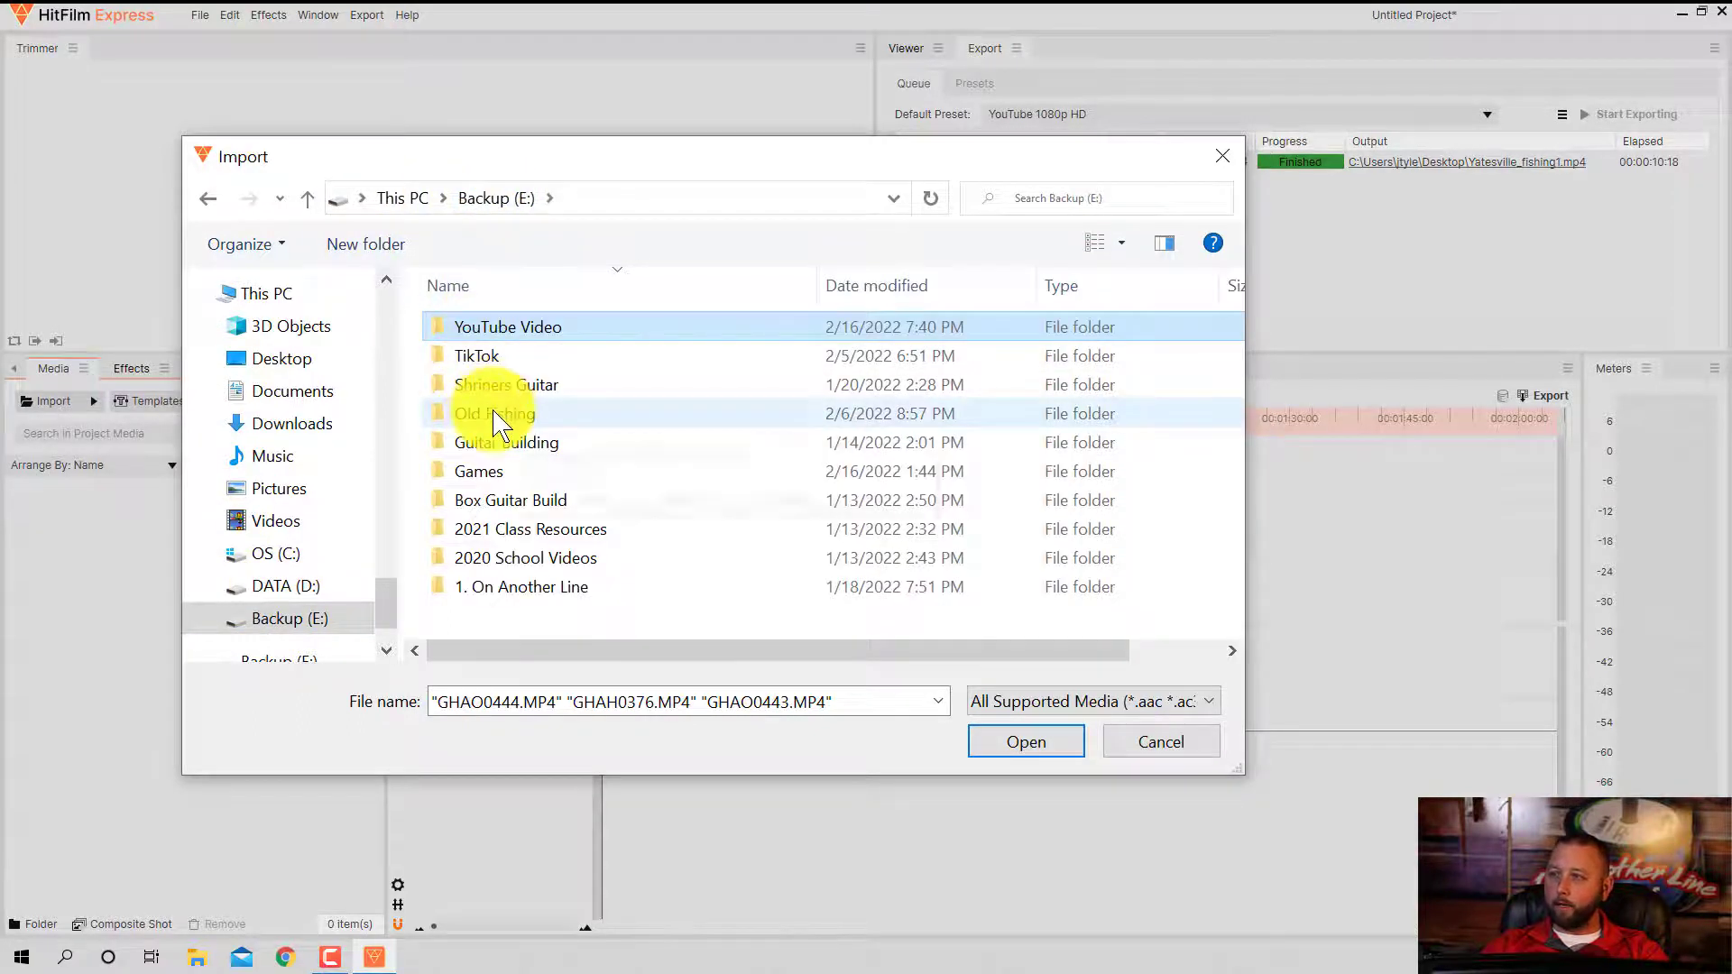
{"action": "double_click", "coordinate": [477, 354]}
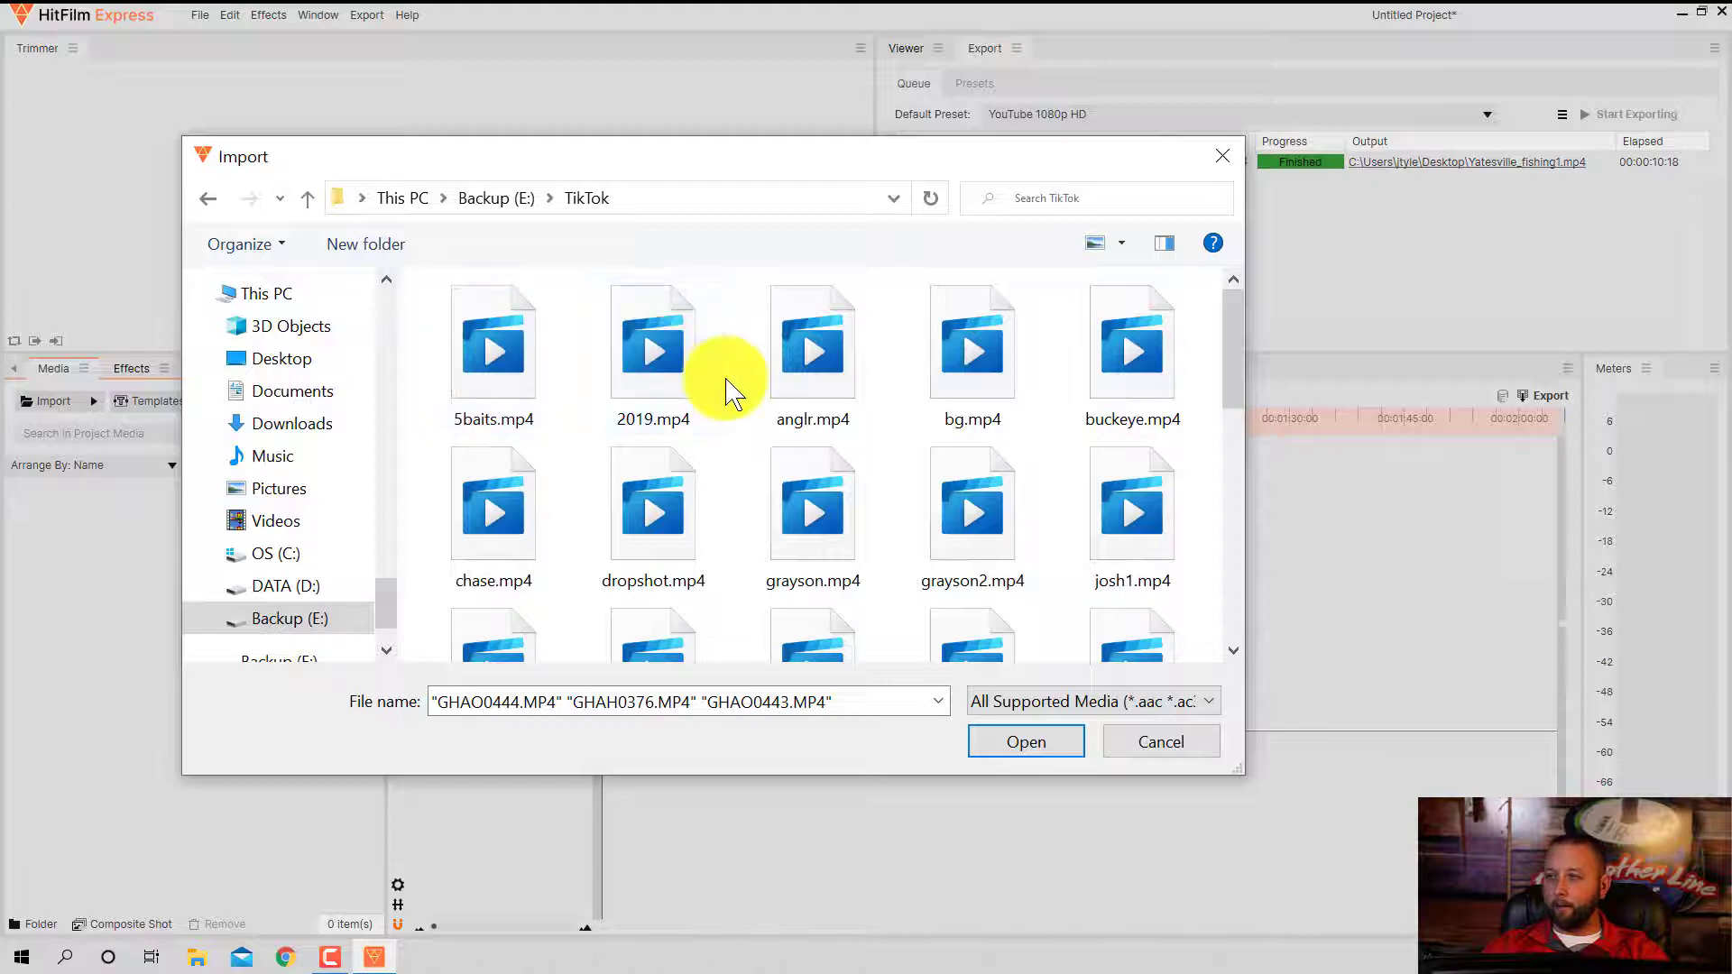
{"action": "scroll", "coordinate": [727, 388], "scroll_direction": "down", "scroll_amount": 6}
{"action": "scroll", "coordinate": [727, 388], "scroll_direction": "up", "scroll_amount": 6}
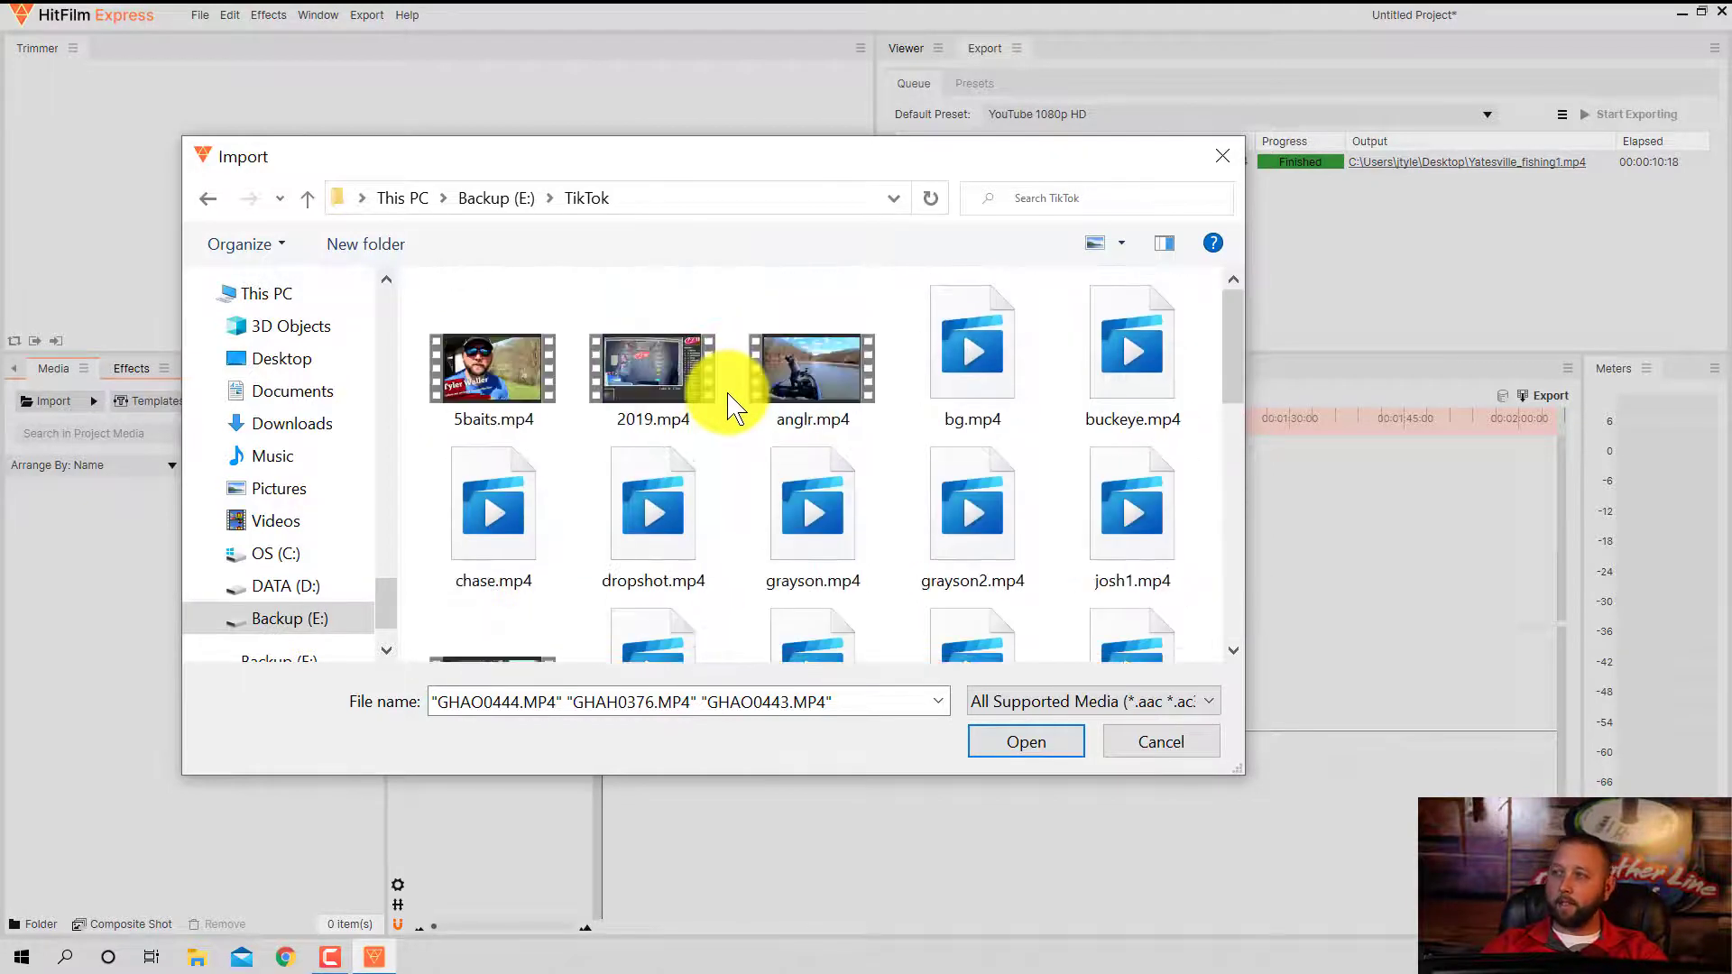
{"action": "left_click", "coordinate": [495, 376]}
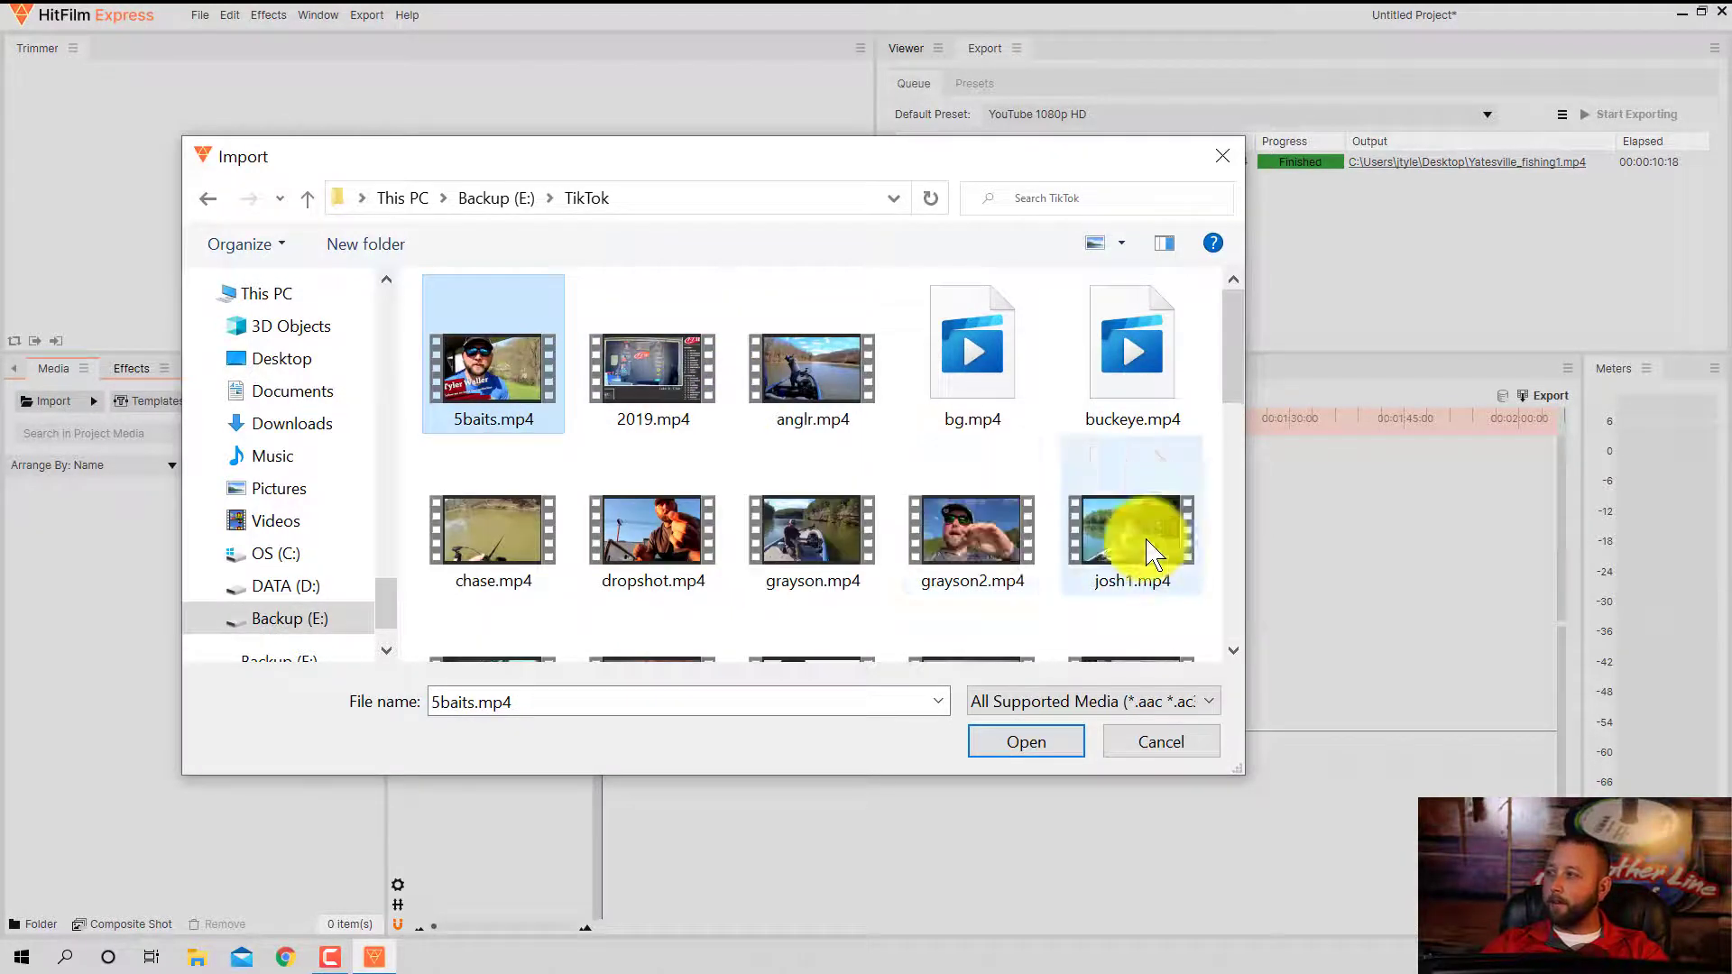
{"action": "left_click_drag", "start_coordinate": [416, 279], "coordinate": [1101, 570]}
Select the range of clips from 5baits.mp4 through josh1.mp4, and exclude anglr.mp4 from it
{"action": "left_click", "coordinate": [476, 341]}
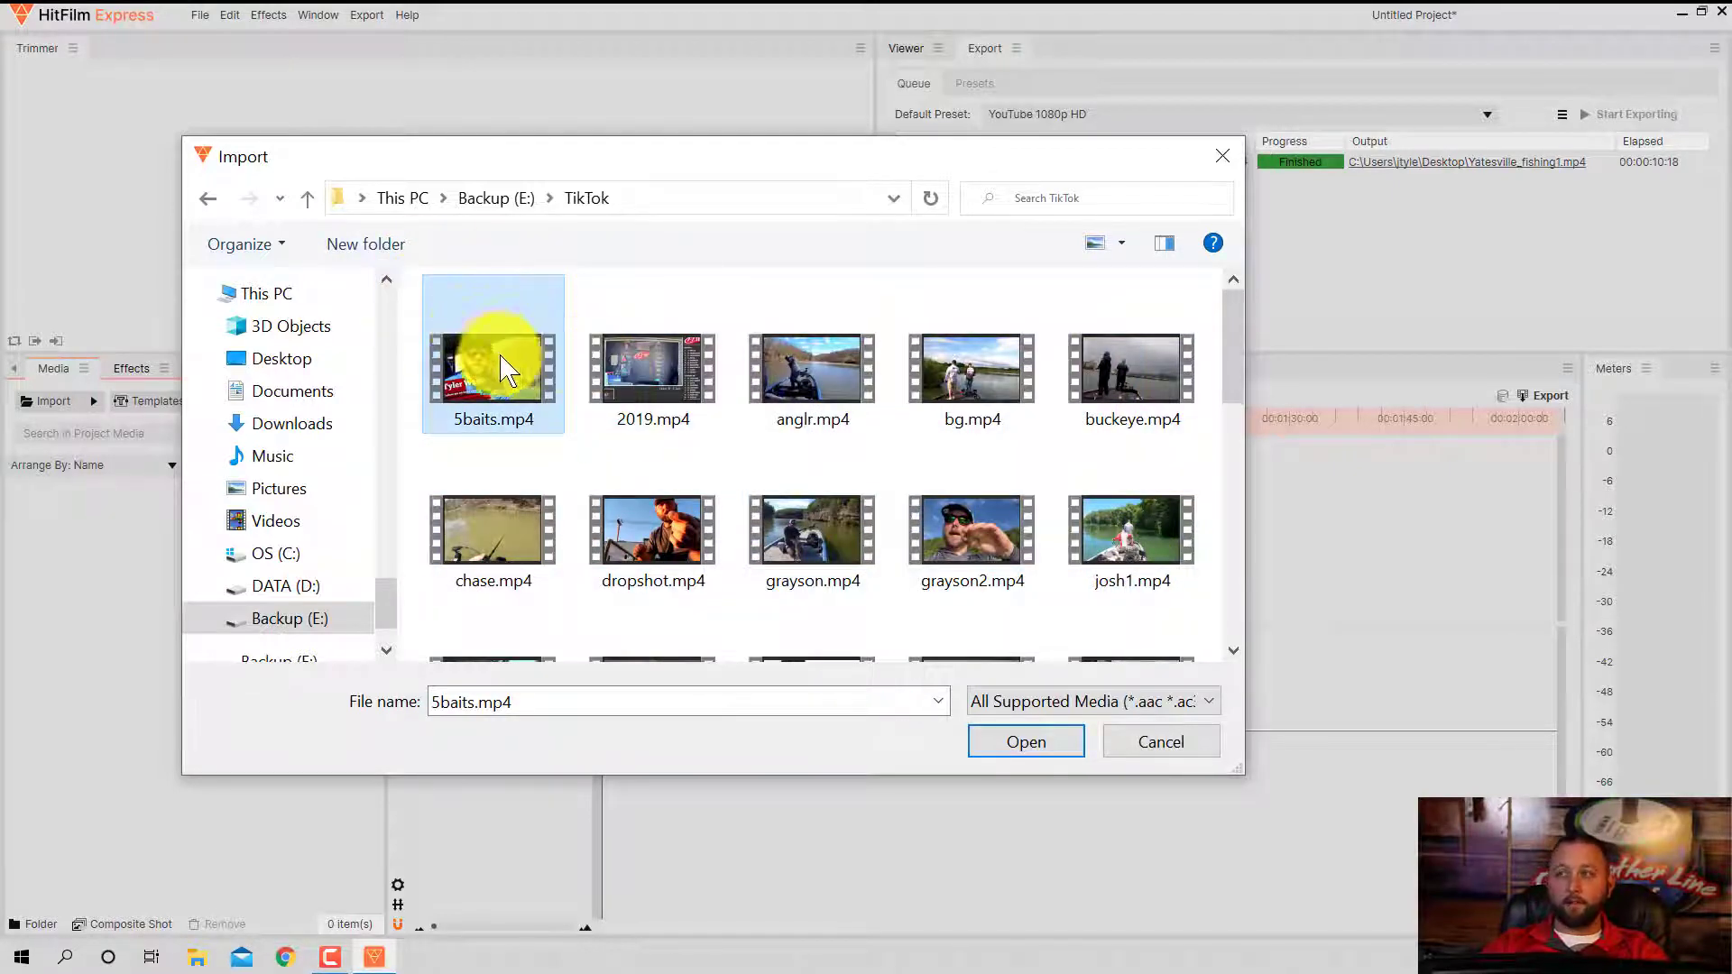
{"action": "left_click", "coordinate": [1119, 530], "text": "shift"}
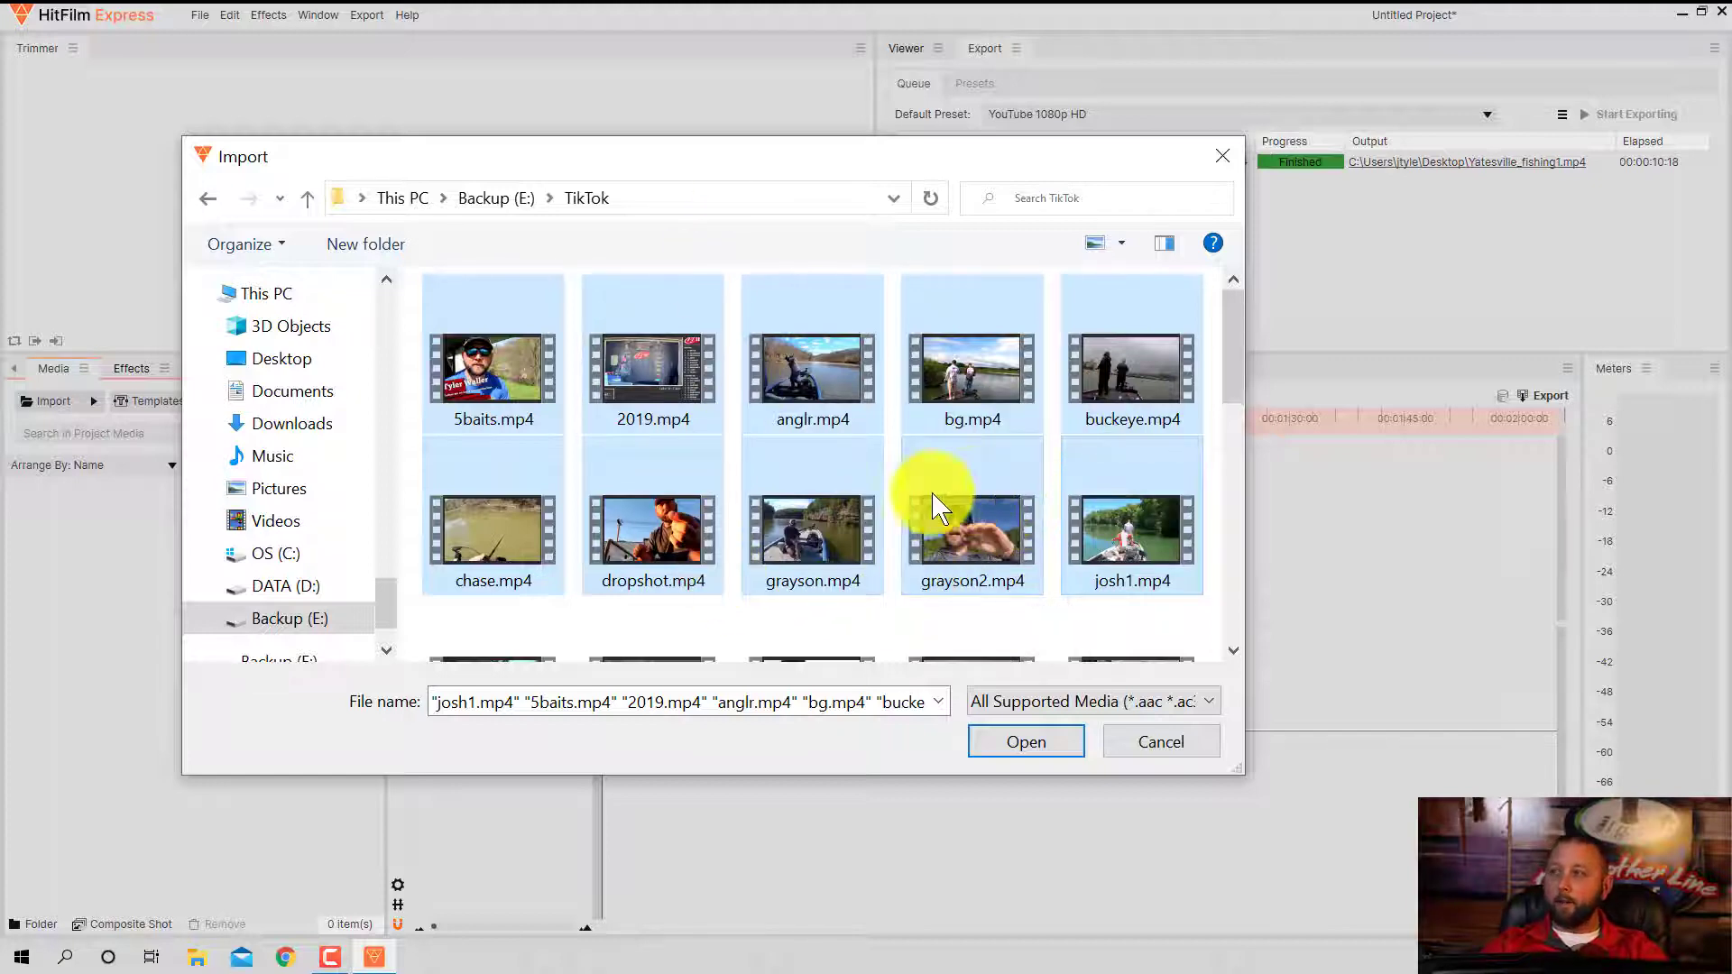
{"action": "left_click", "coordinate": [828, 370], "text": "ctrl"}
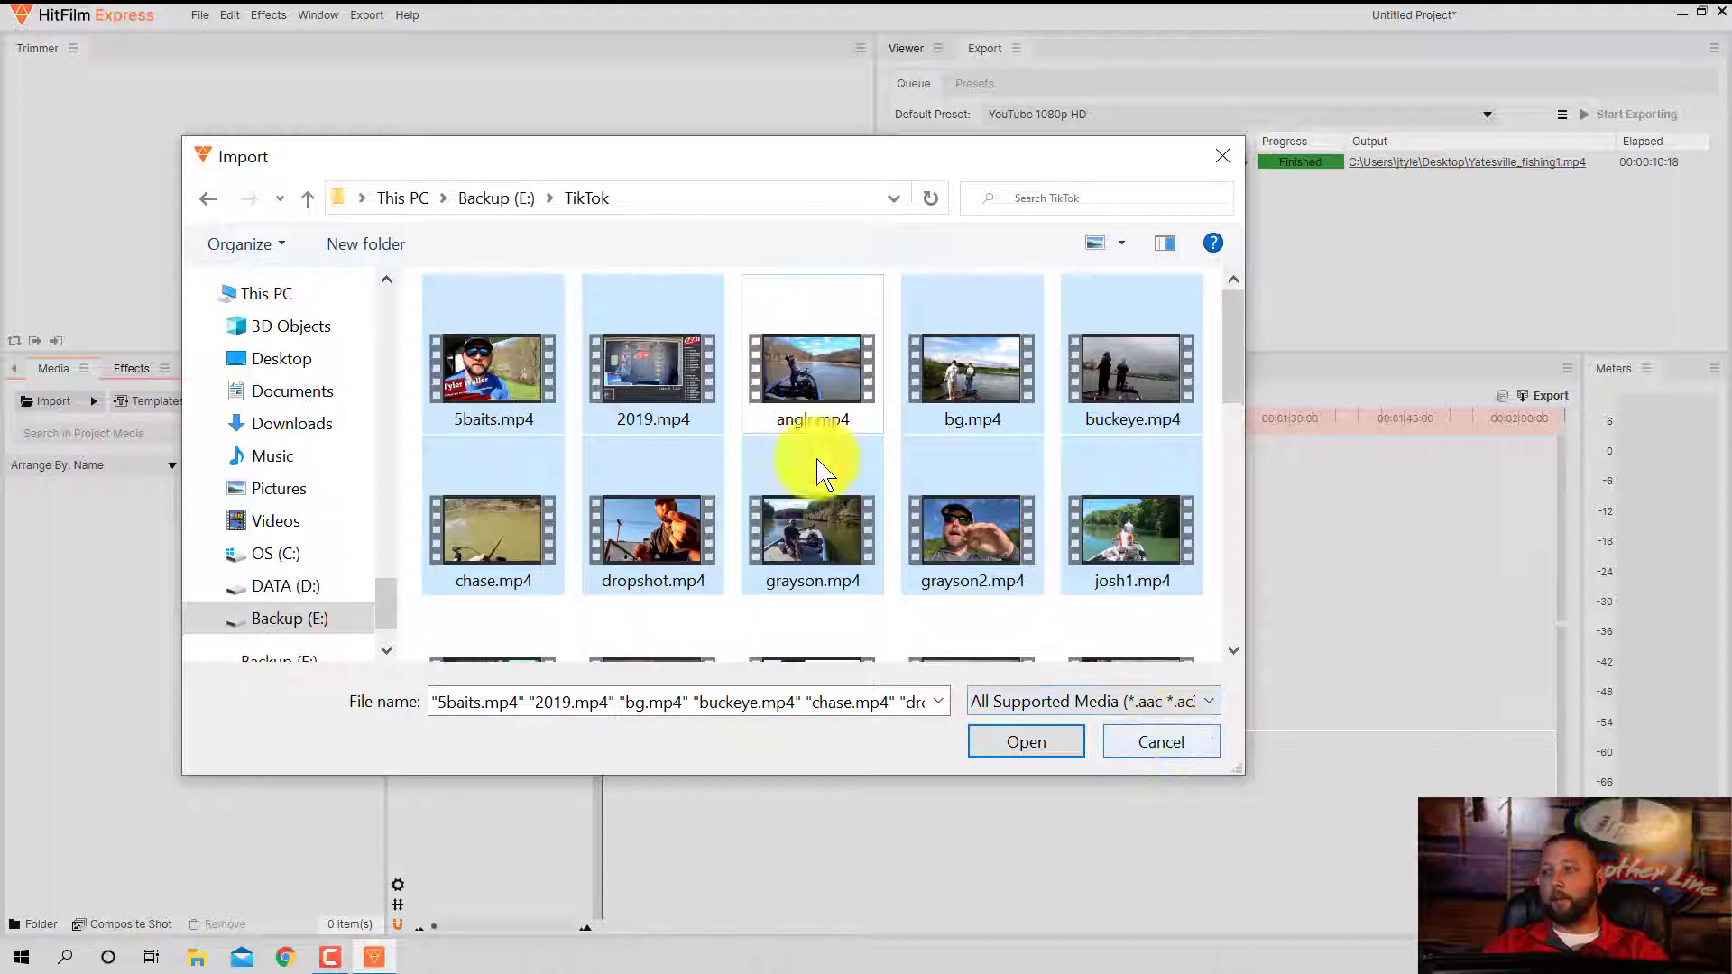
Return to the YouTube Video folder, box-select GHAH0376.MP4, GHAO0443.MP4 and GHAO0444.MP4, and clear the selection
{"action": "left_click", "coordinate": [514, 201]}
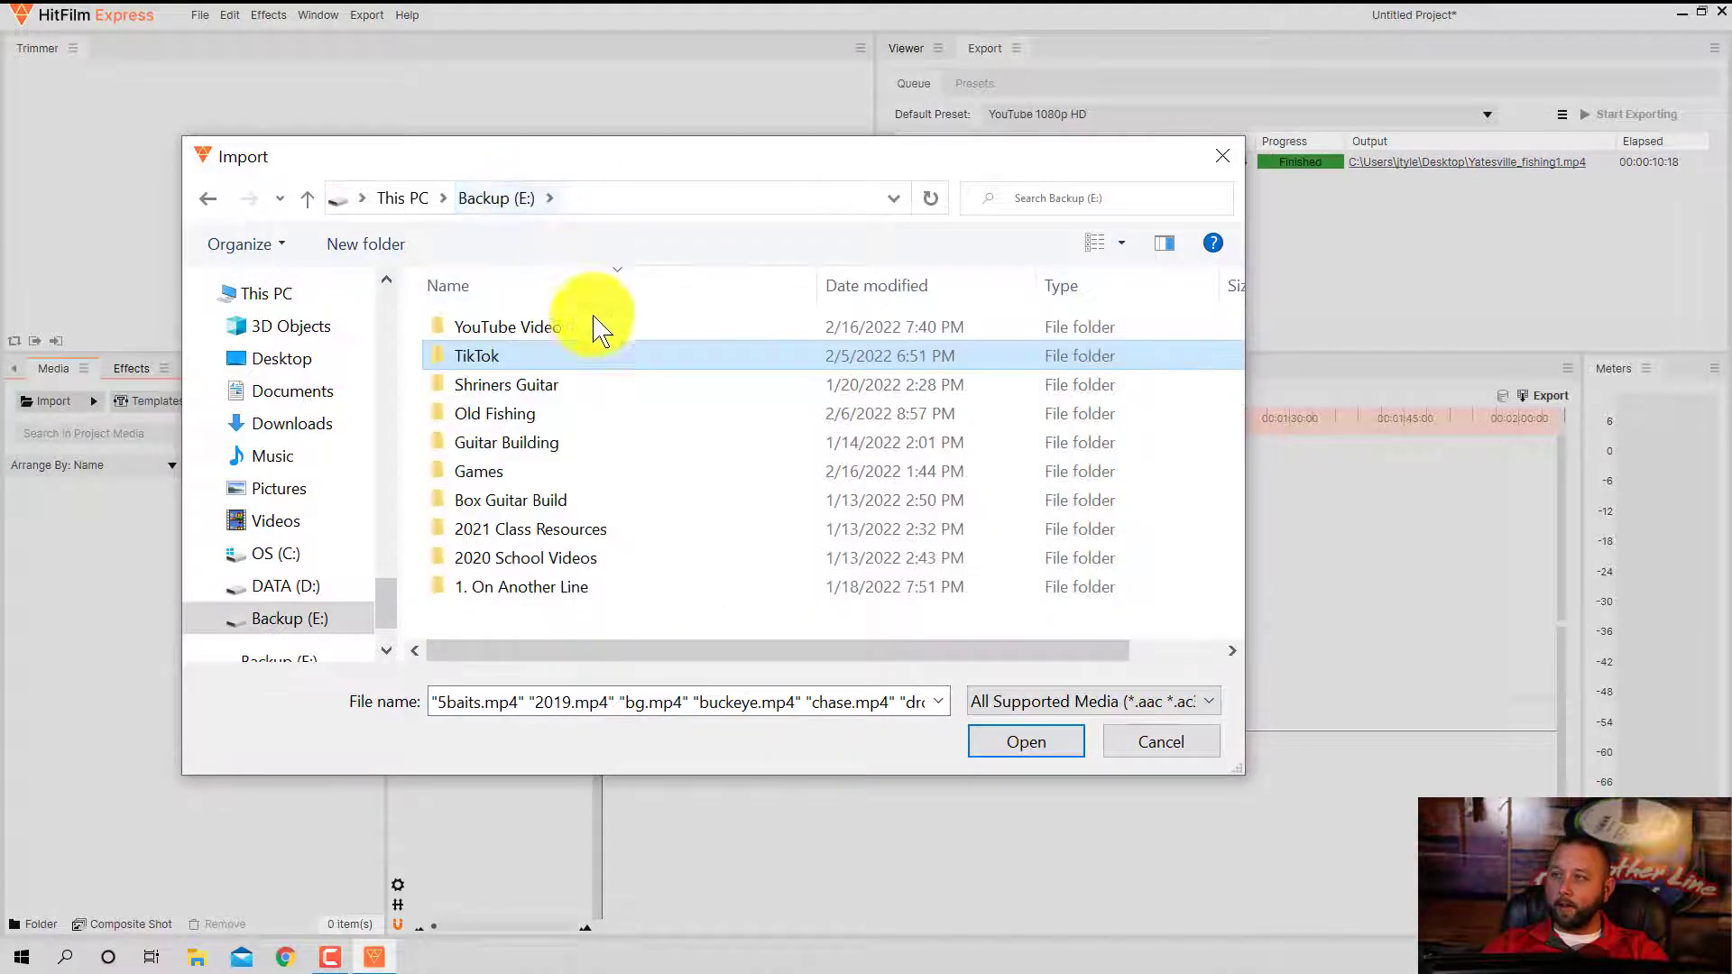
{"action": "double_click", "coordinate": [530, 330]}
{"action": "left_click_drag", "start_coordinate": [778, 497], "coordinate": [1157, 361]}
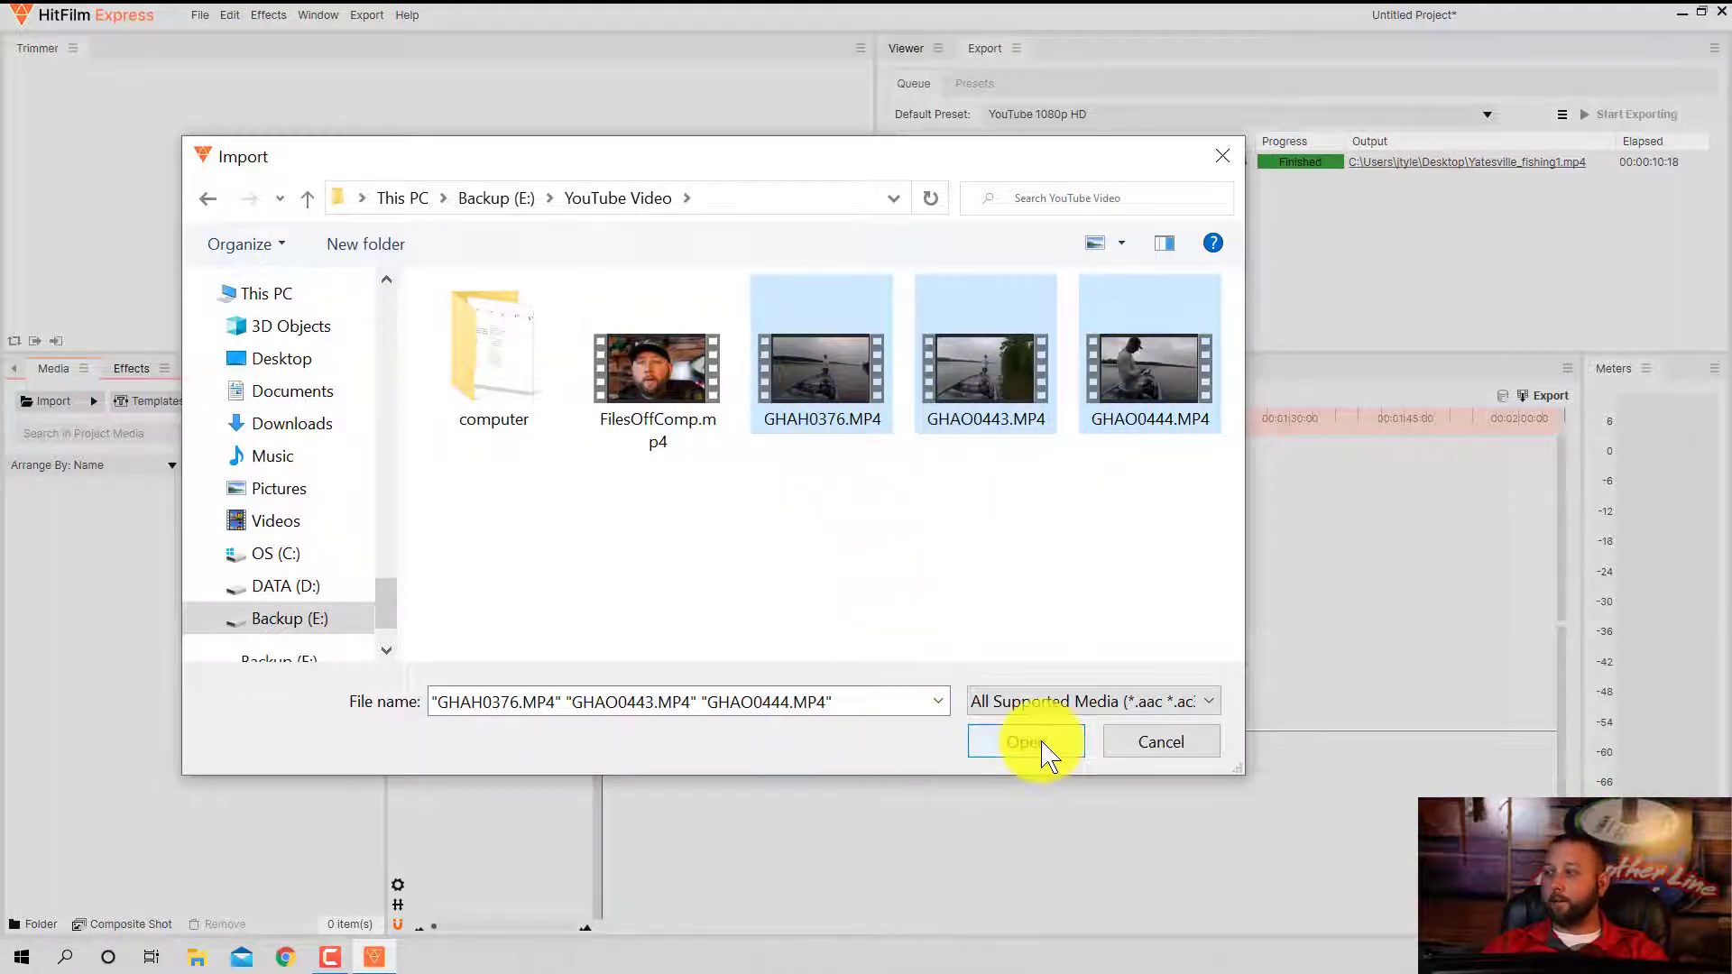
{"action": "left_click", "coordinate": [862, 561]}
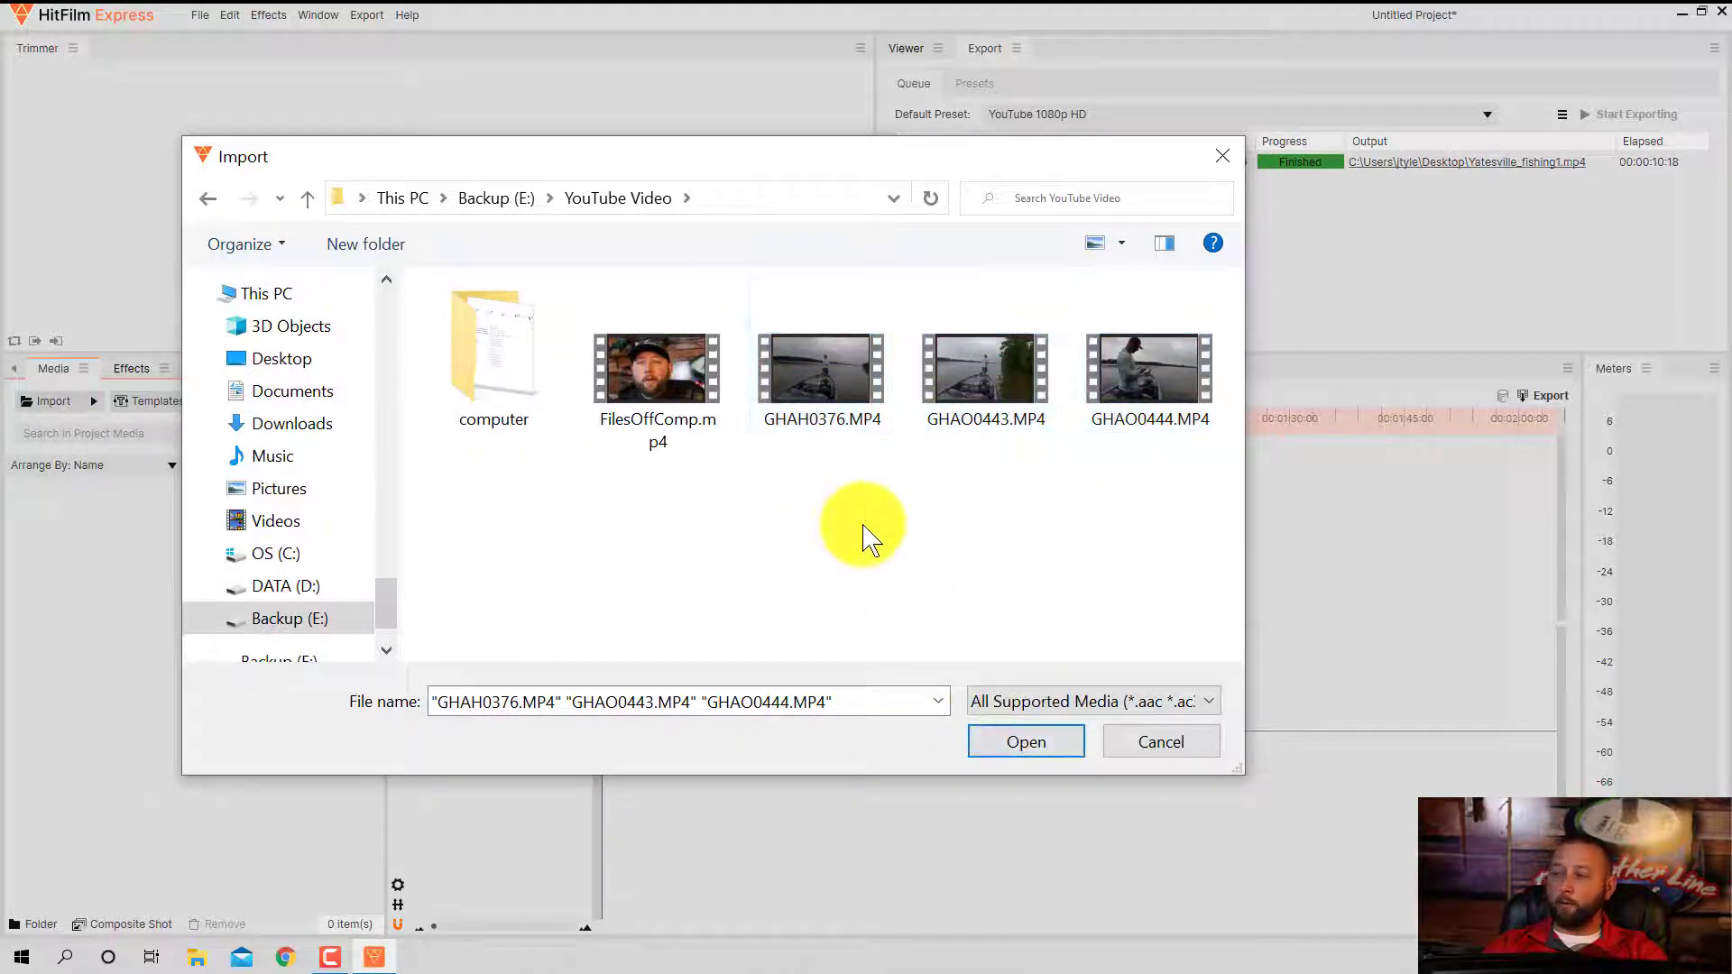
Import GHAH0376.MP4, GHAO0443.MP4 and GHAO0444.MP4 into the project media, and clear the media selection
{"action": "left_click", "coordinate": [1024, 747]}
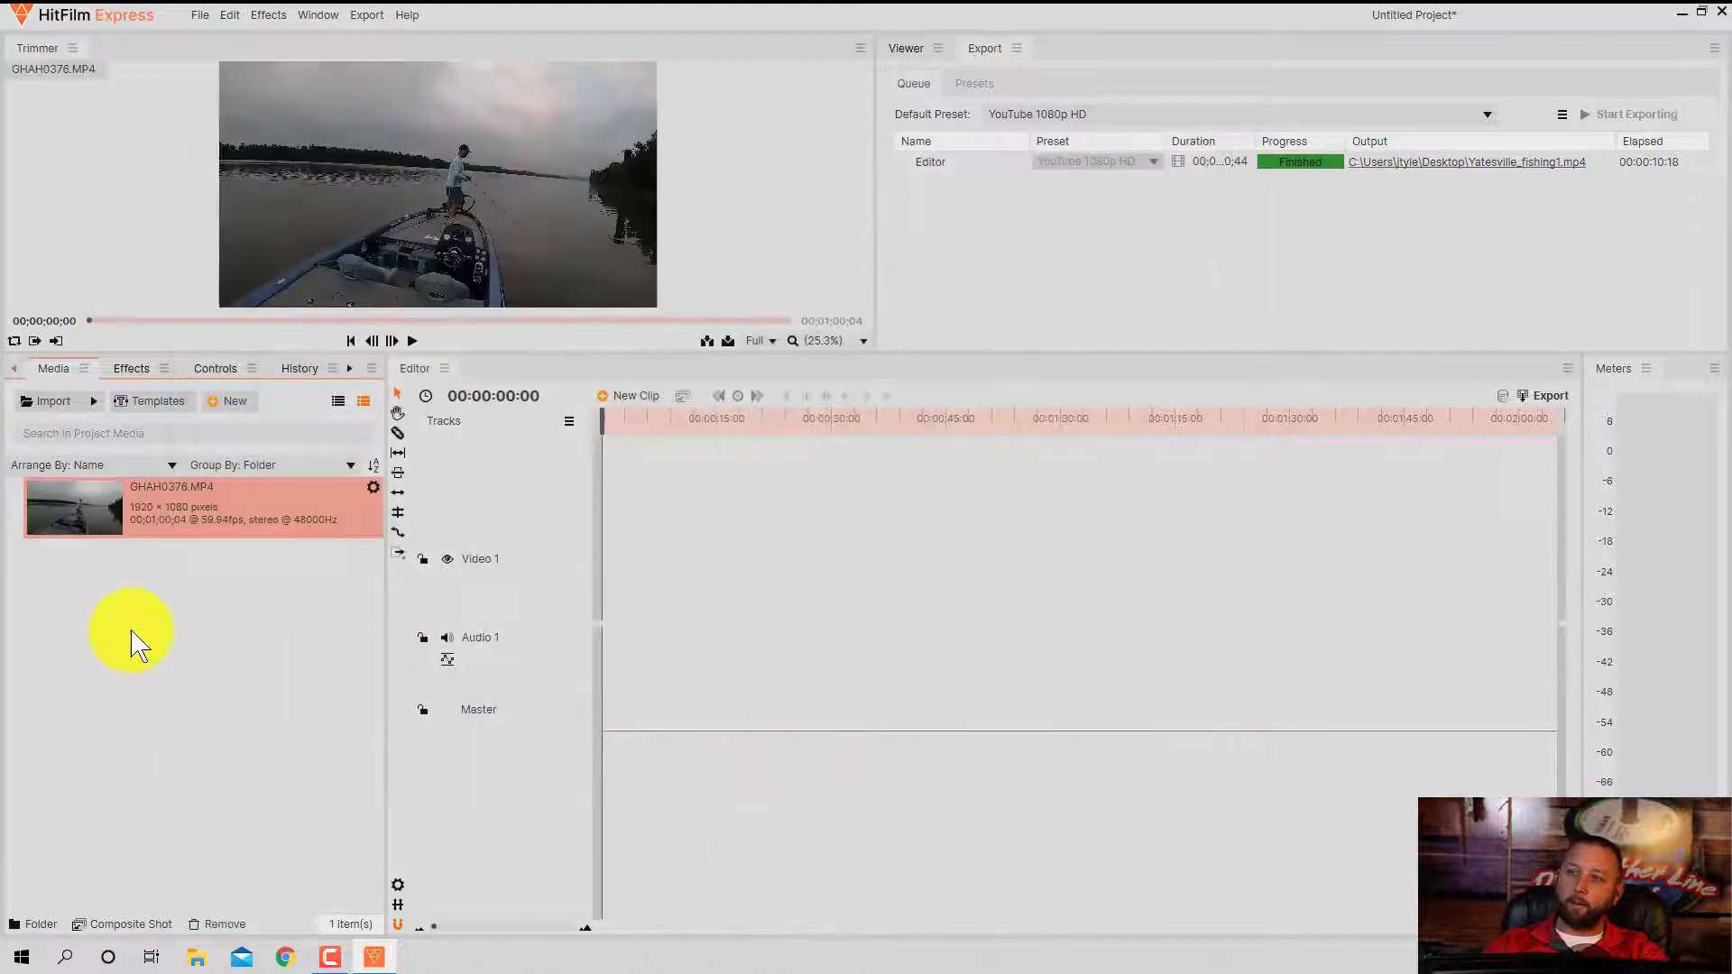
{"action": "double_click", "coordinate": [135, 636]}
{"action": "double_click", "coordinate": [1006, 361]}
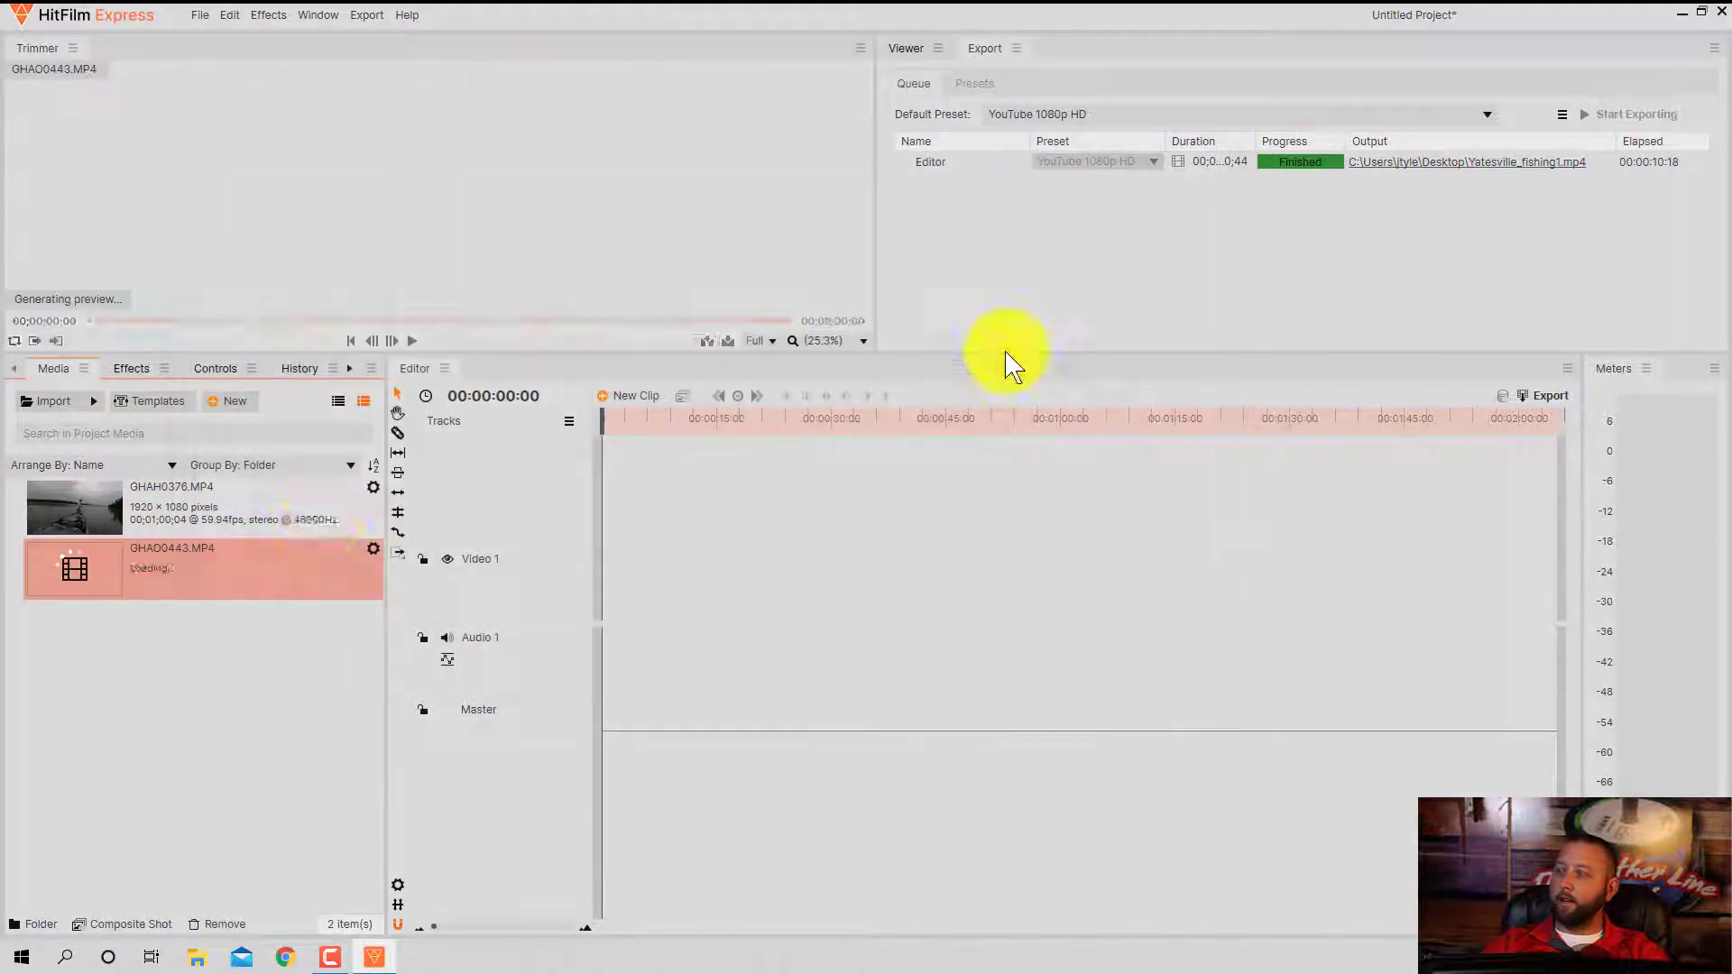
{"action": "double_click", "coordinate": [185, 652]}
{"action": "left_click", "coordinate": [1129, 354]}
{"action": "double_click", "coordinate": [1129, 354]}
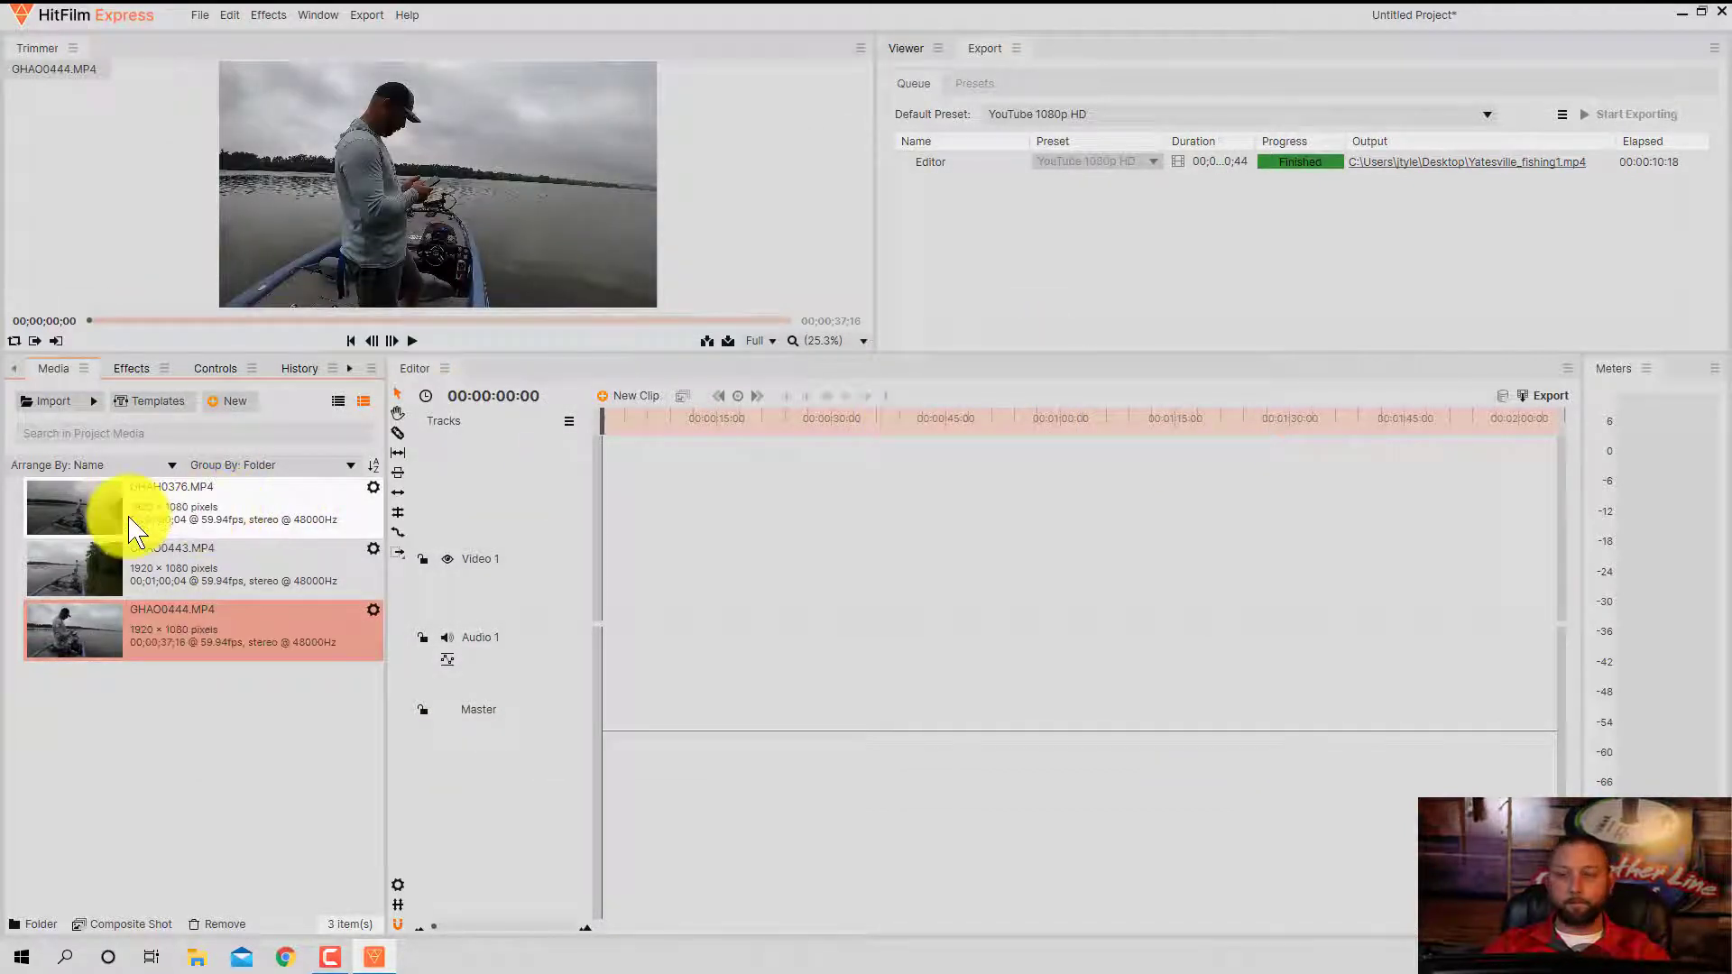
{"action": "left_click", "coordinate": [144, 700]}
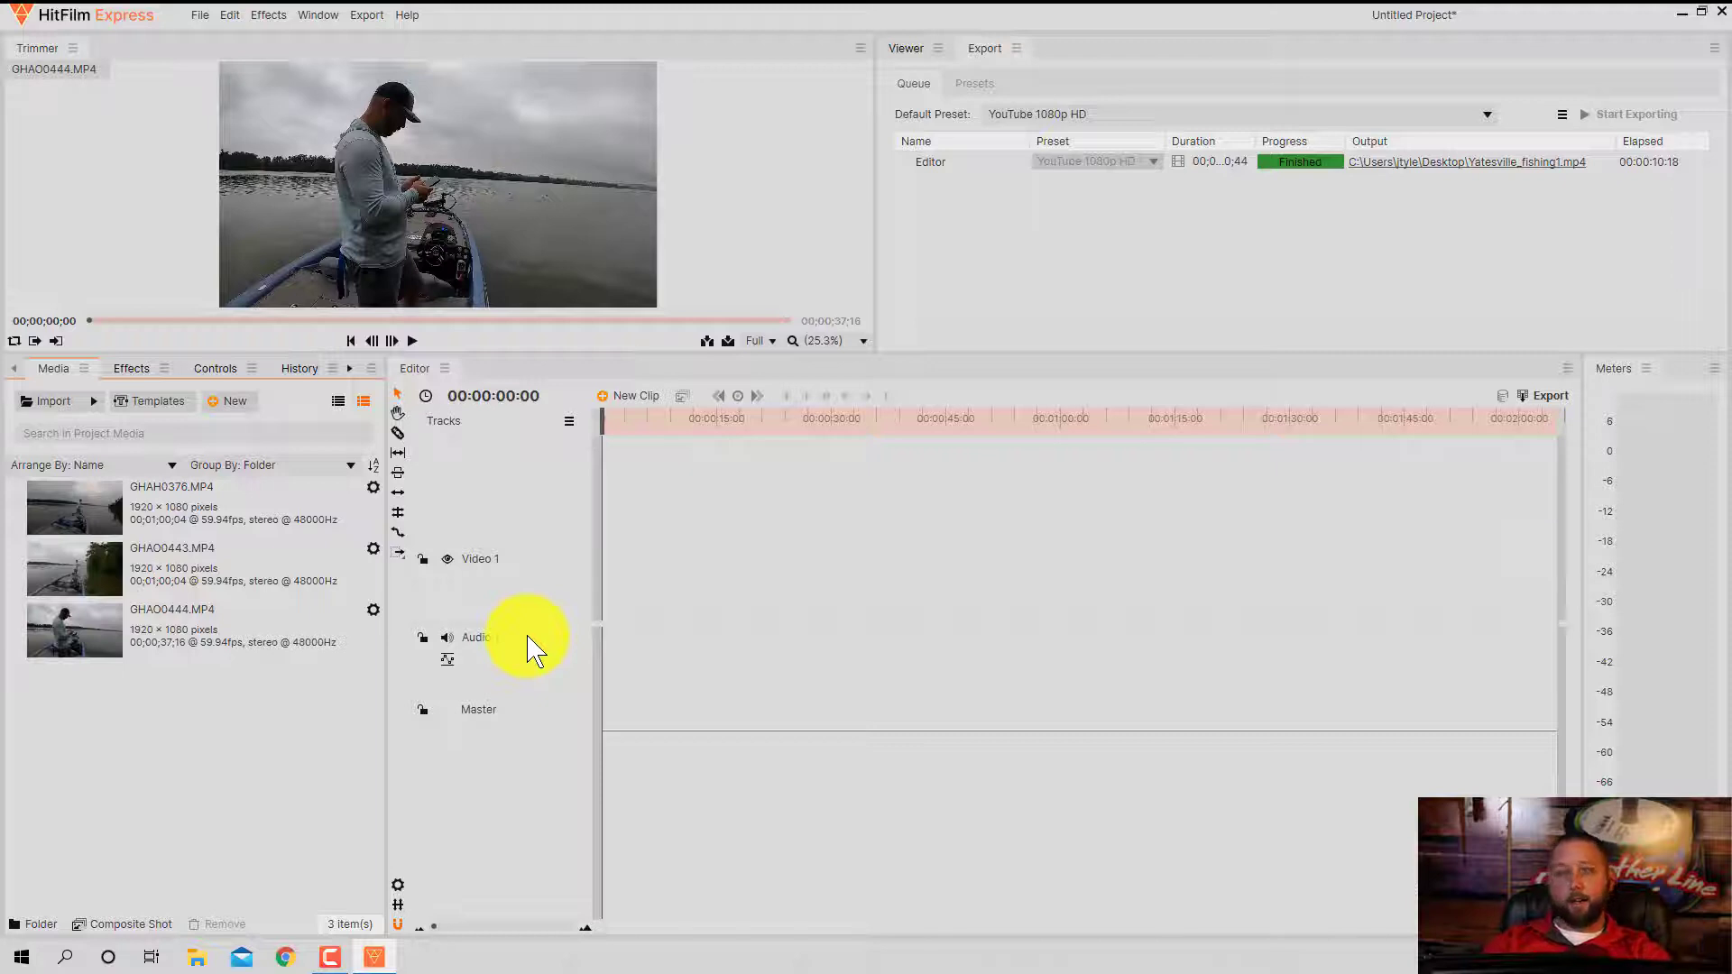
Insert a second video track above Video 1, and delete that extra track again
{"action": "right_click", "coordinate": [559, 488]}
{"action": "right_click", "coordinate": [498, 463]}
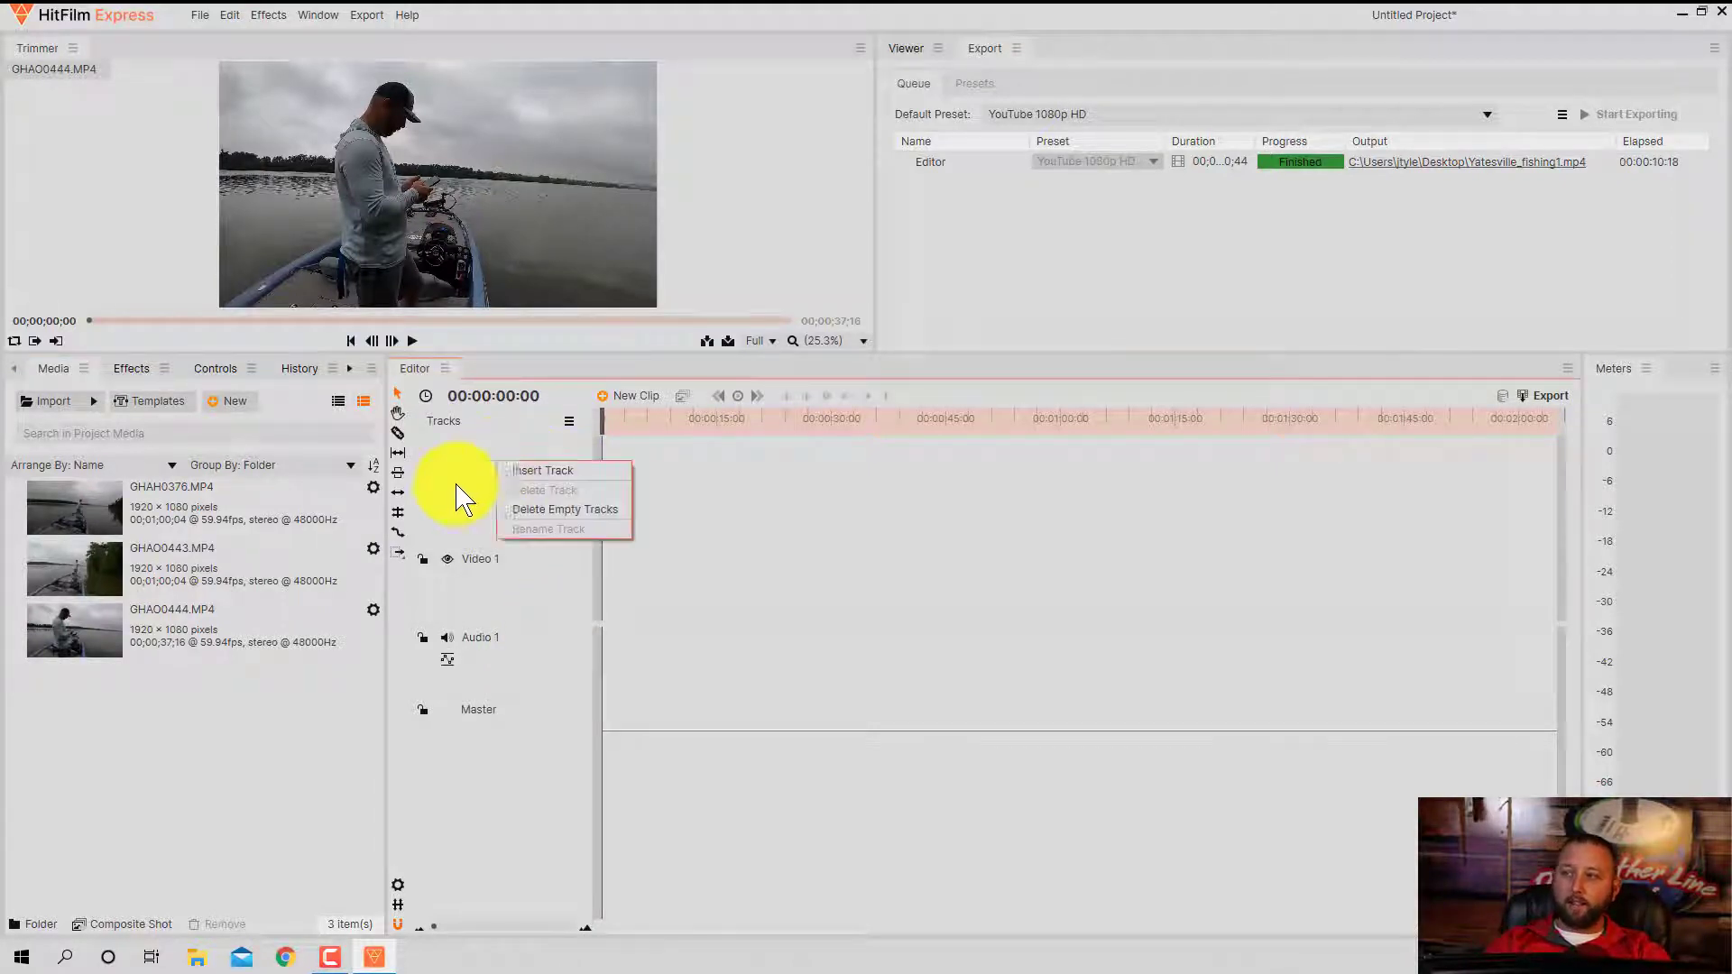
{"action": "left_click", "coordinate": [738, 512]}
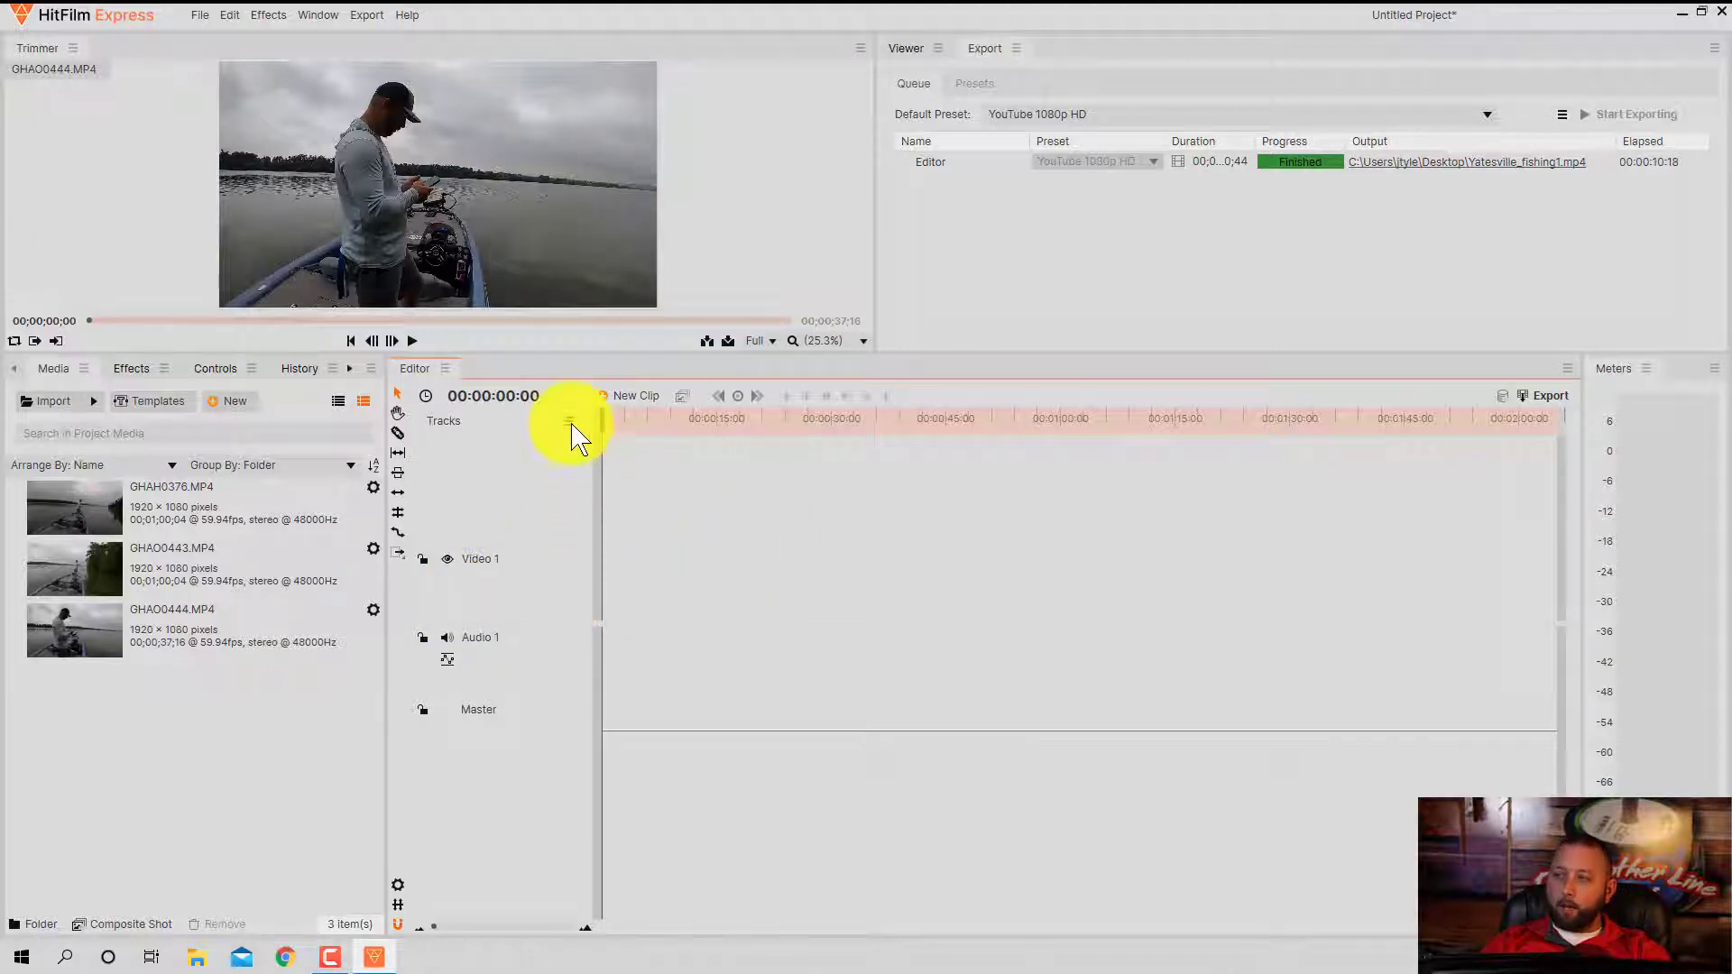
{"action": "right_click", "coordinate": [504, 525]}
{"action": "left_click", "coordinate": [510, 535]}
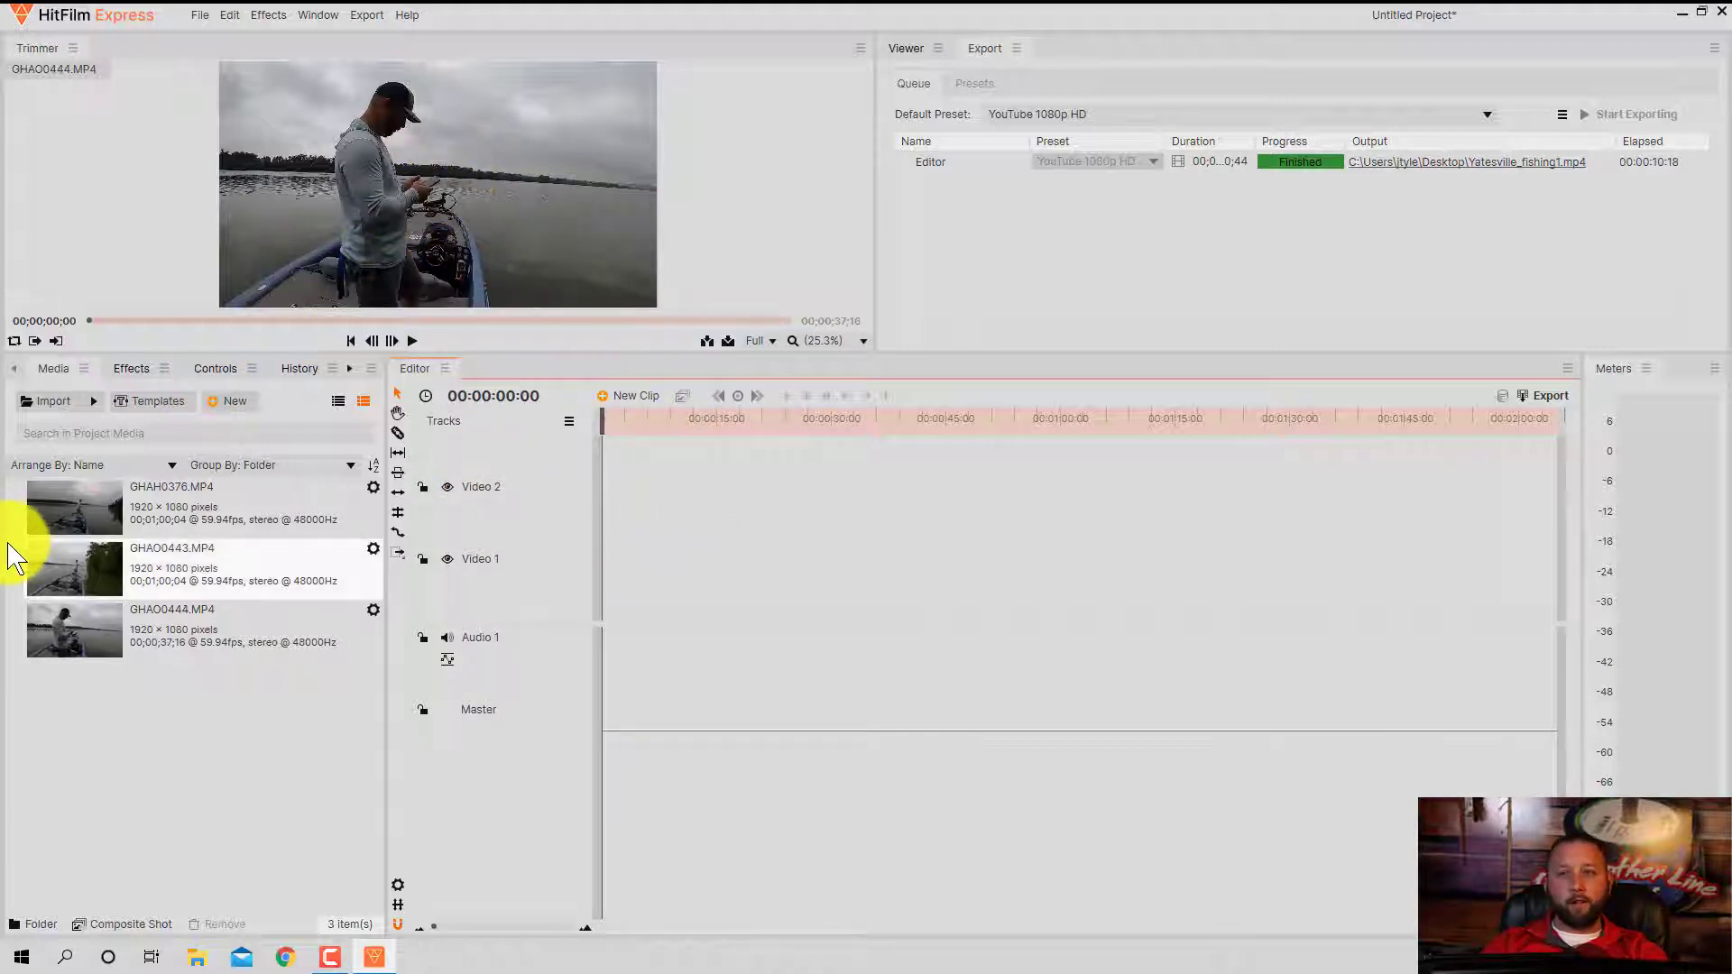
{"action": "right_click", "coordinate": [504, 506]}
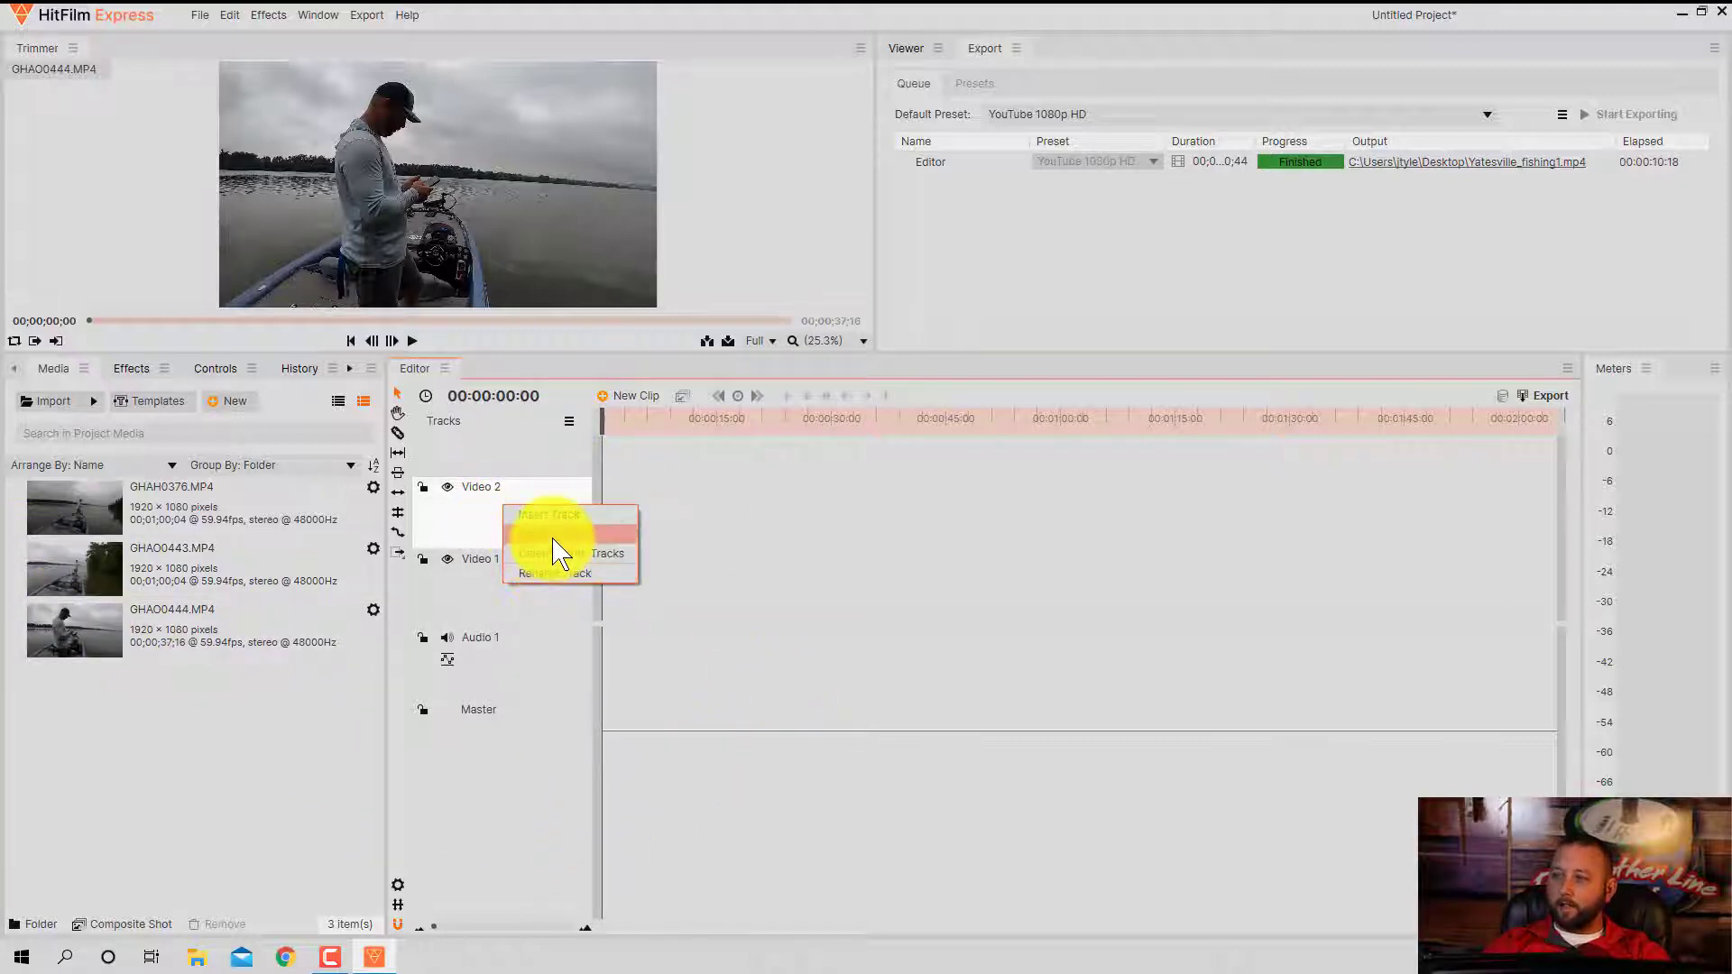
{"action": "left_click", "coordinate": [559, 537]}
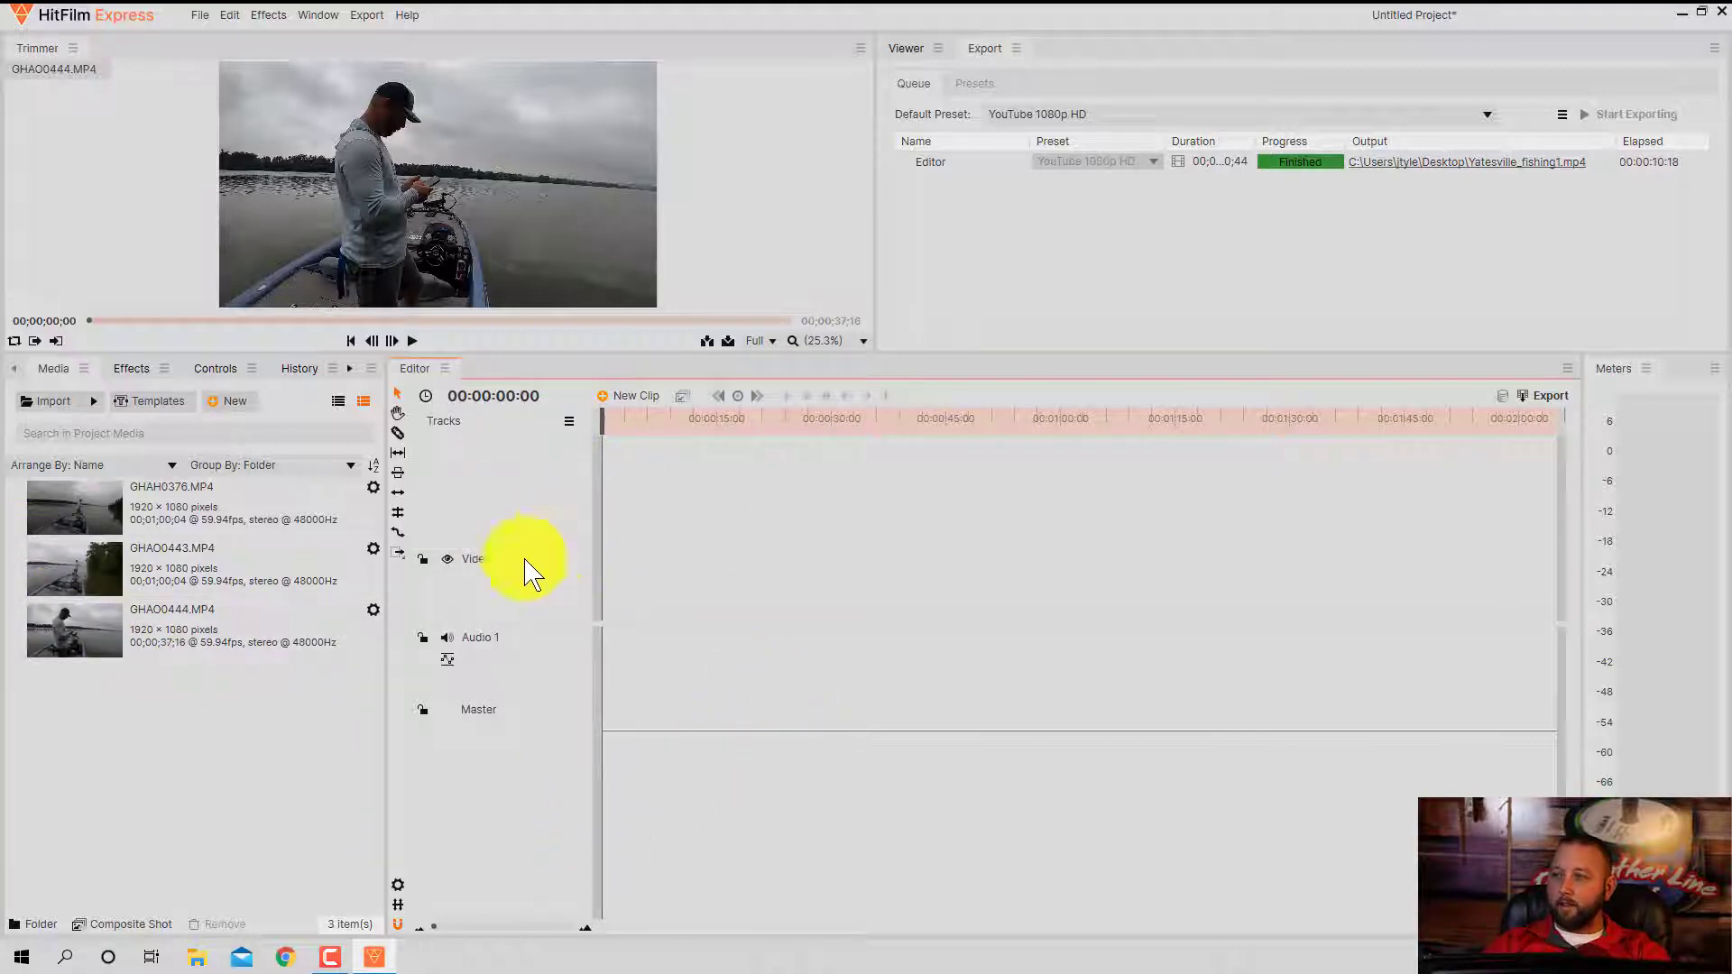
Place GHAH0376.MP4 at the start of the Video 1 track and match the editor sequence's settings to the clip
{"action": "left_click", "coordinate": [164, 528]}
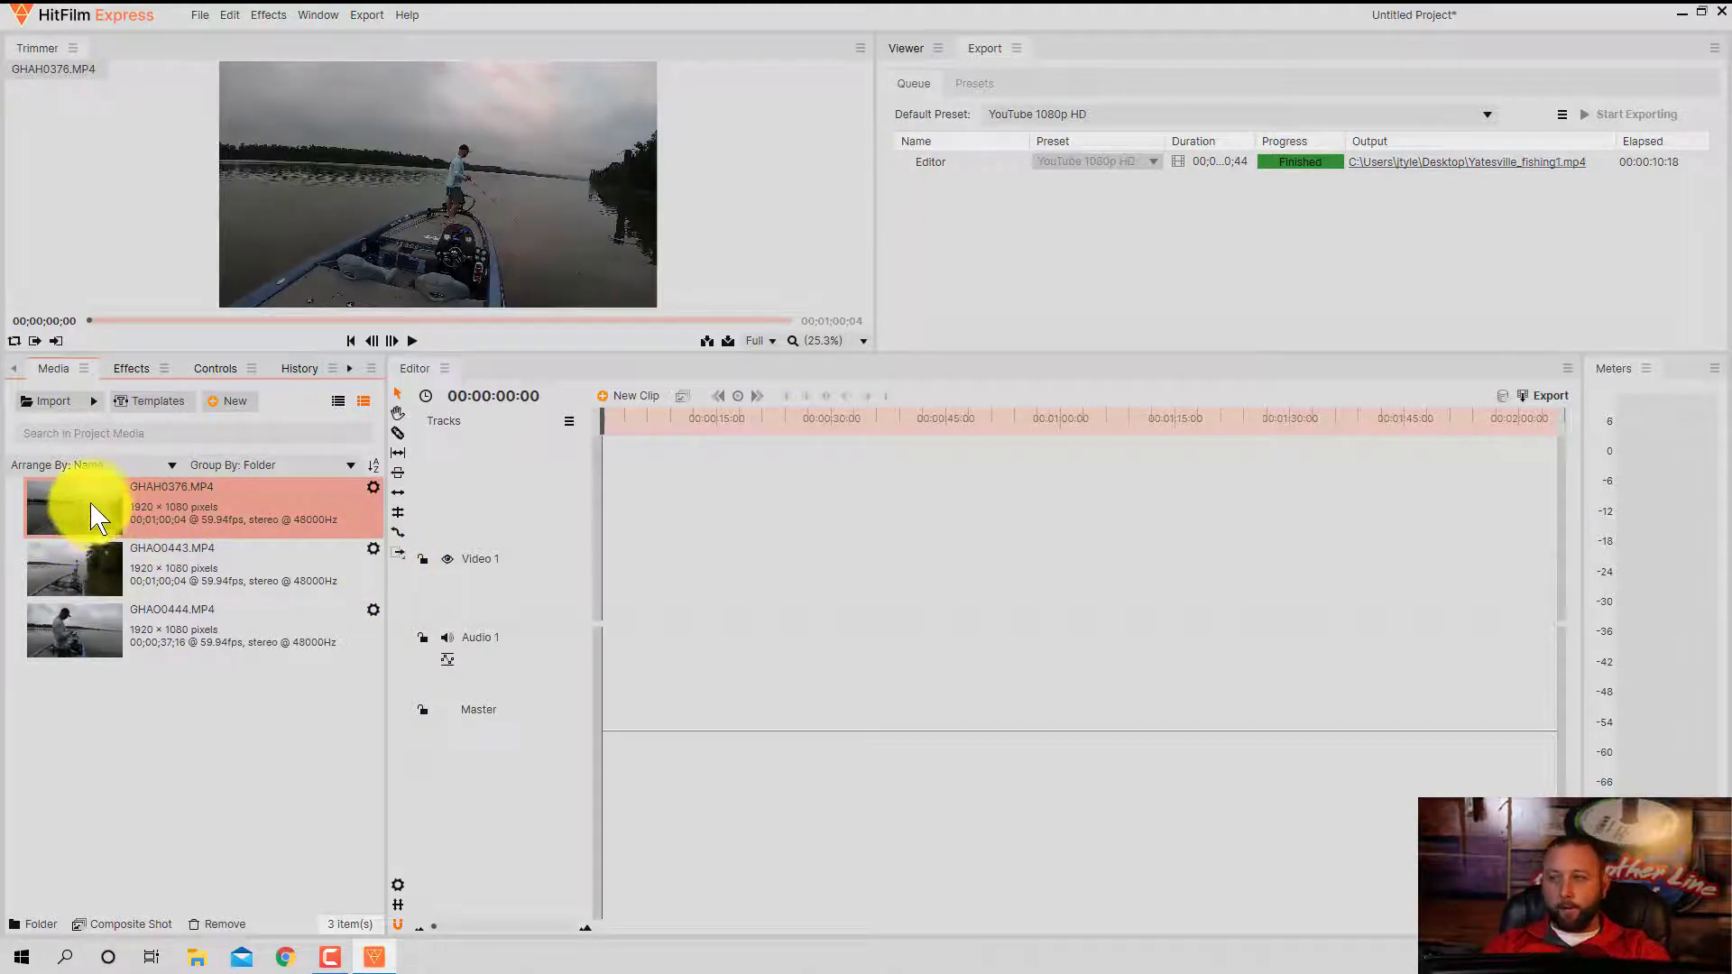
{"action": "left_click_drag", "start_coordinate": [94, 505], "coordinate": [595, 613]}
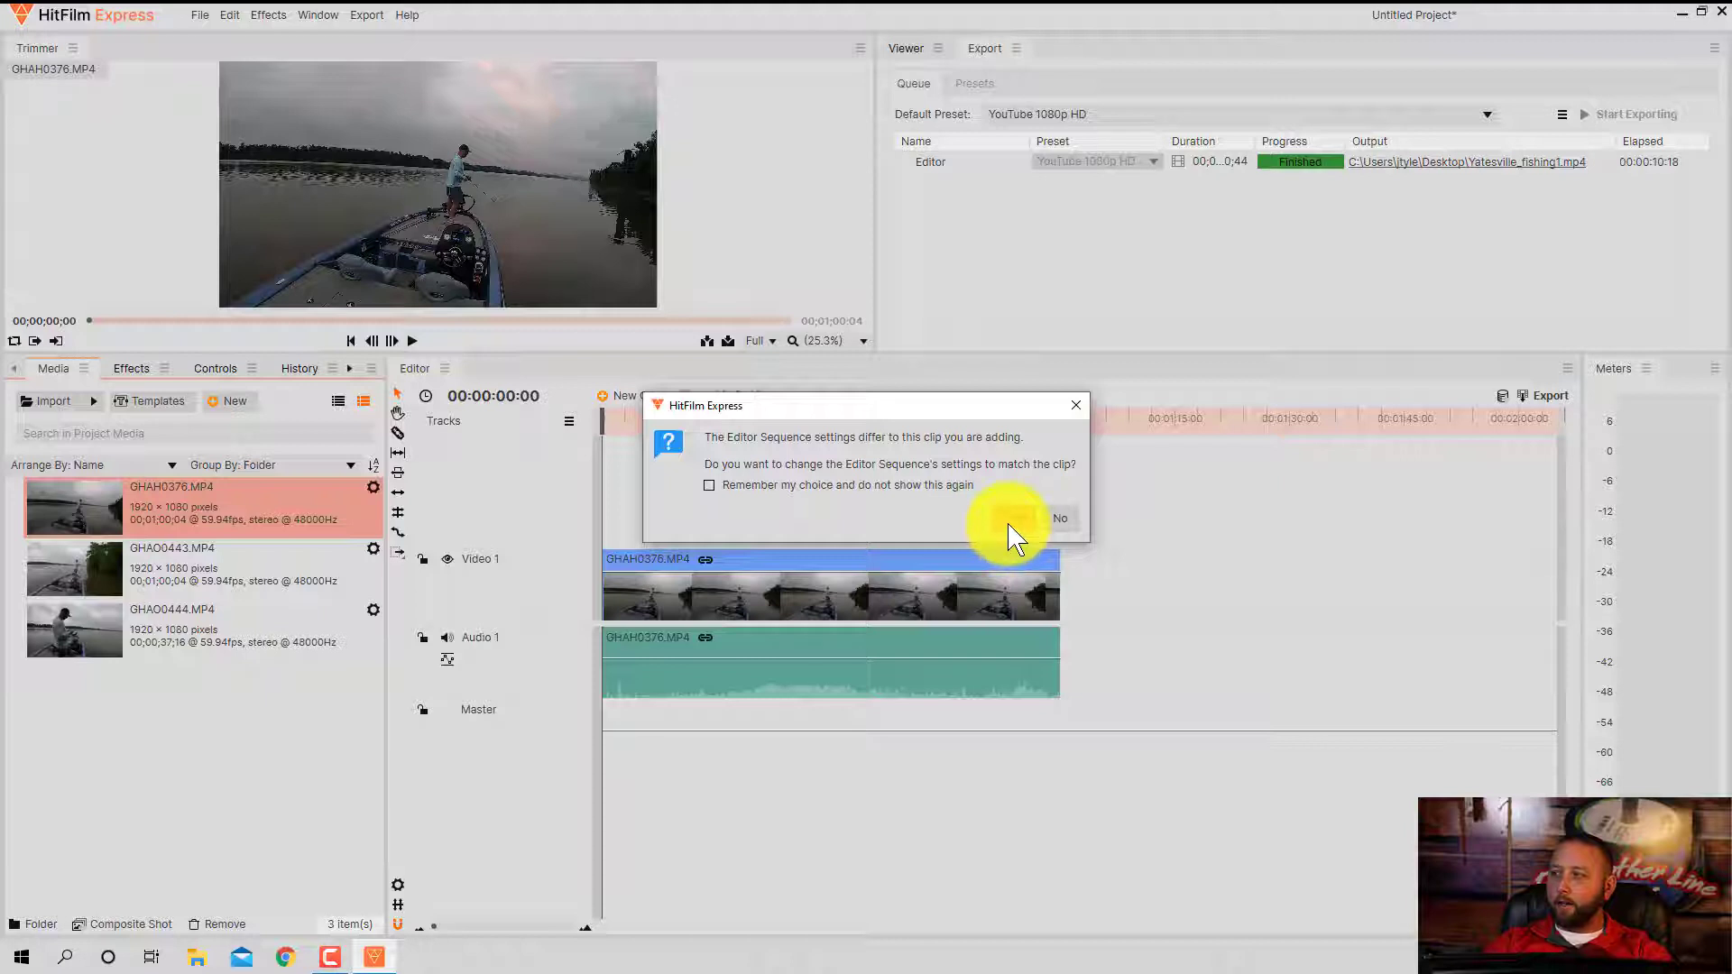
{"action": "left_click", "coordinate": [1009, 521]}
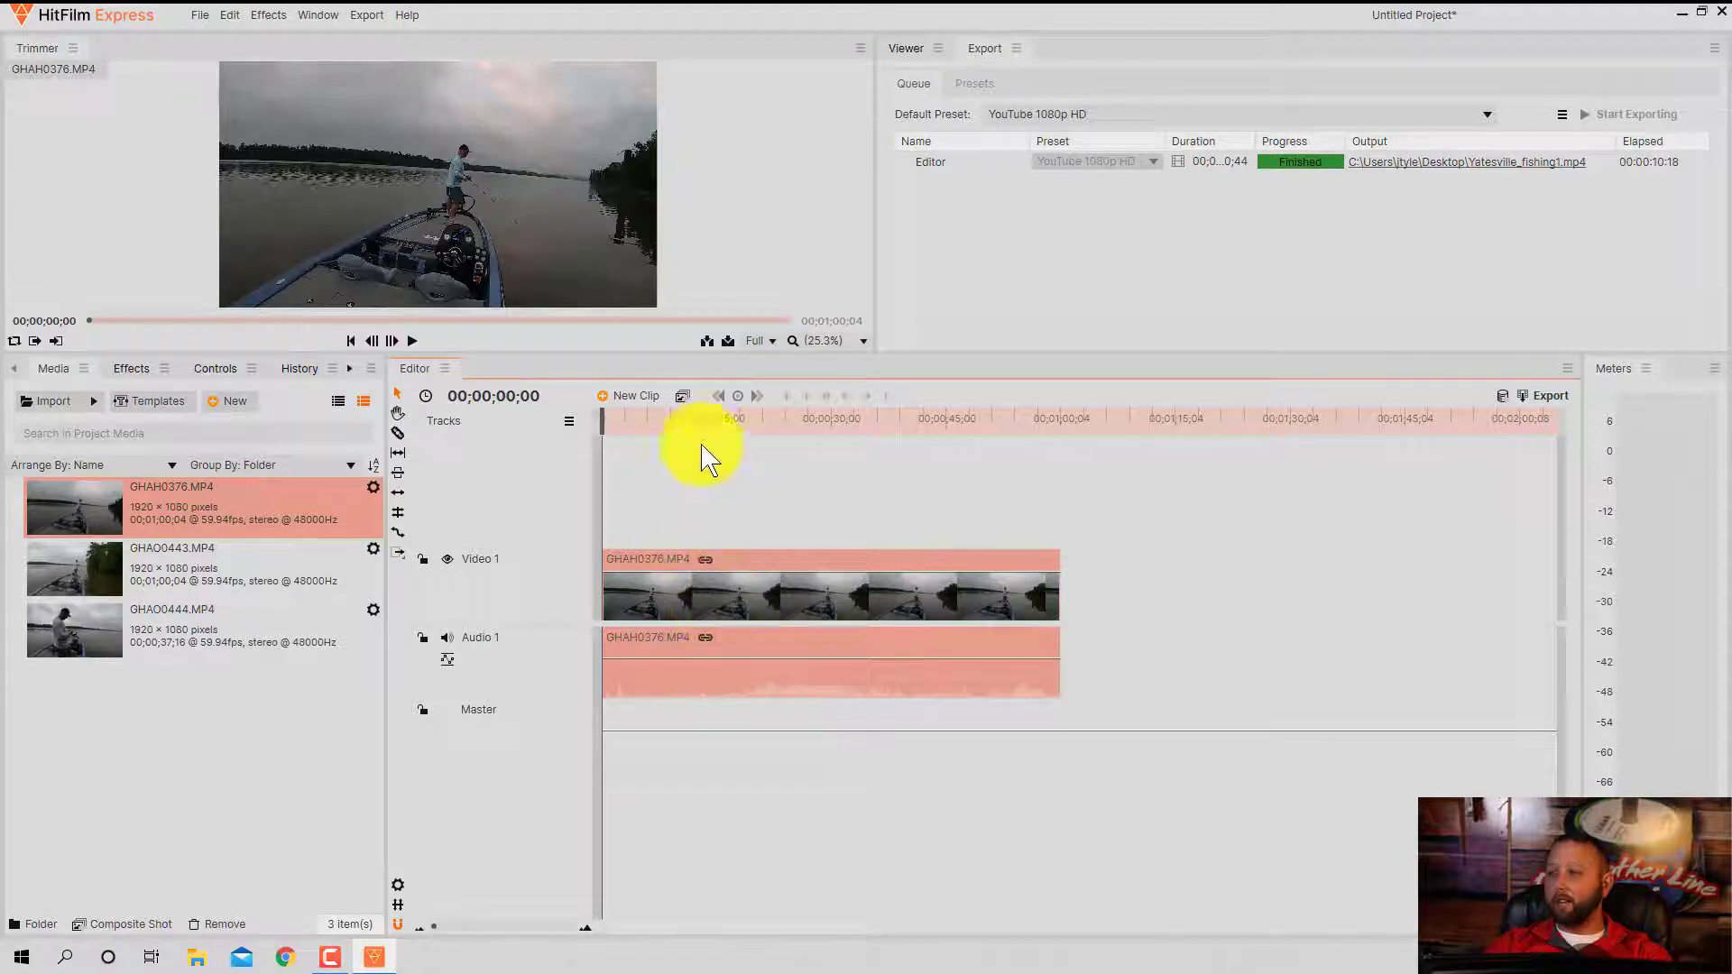
Move the GHAH0376.MP4 clip to start at about 50 seconds, and scrub the playhead through the empty gap before it
{"action": "left_click_drag", "start_coordinate": [749, 613], "coordinate": [1083, 600]}
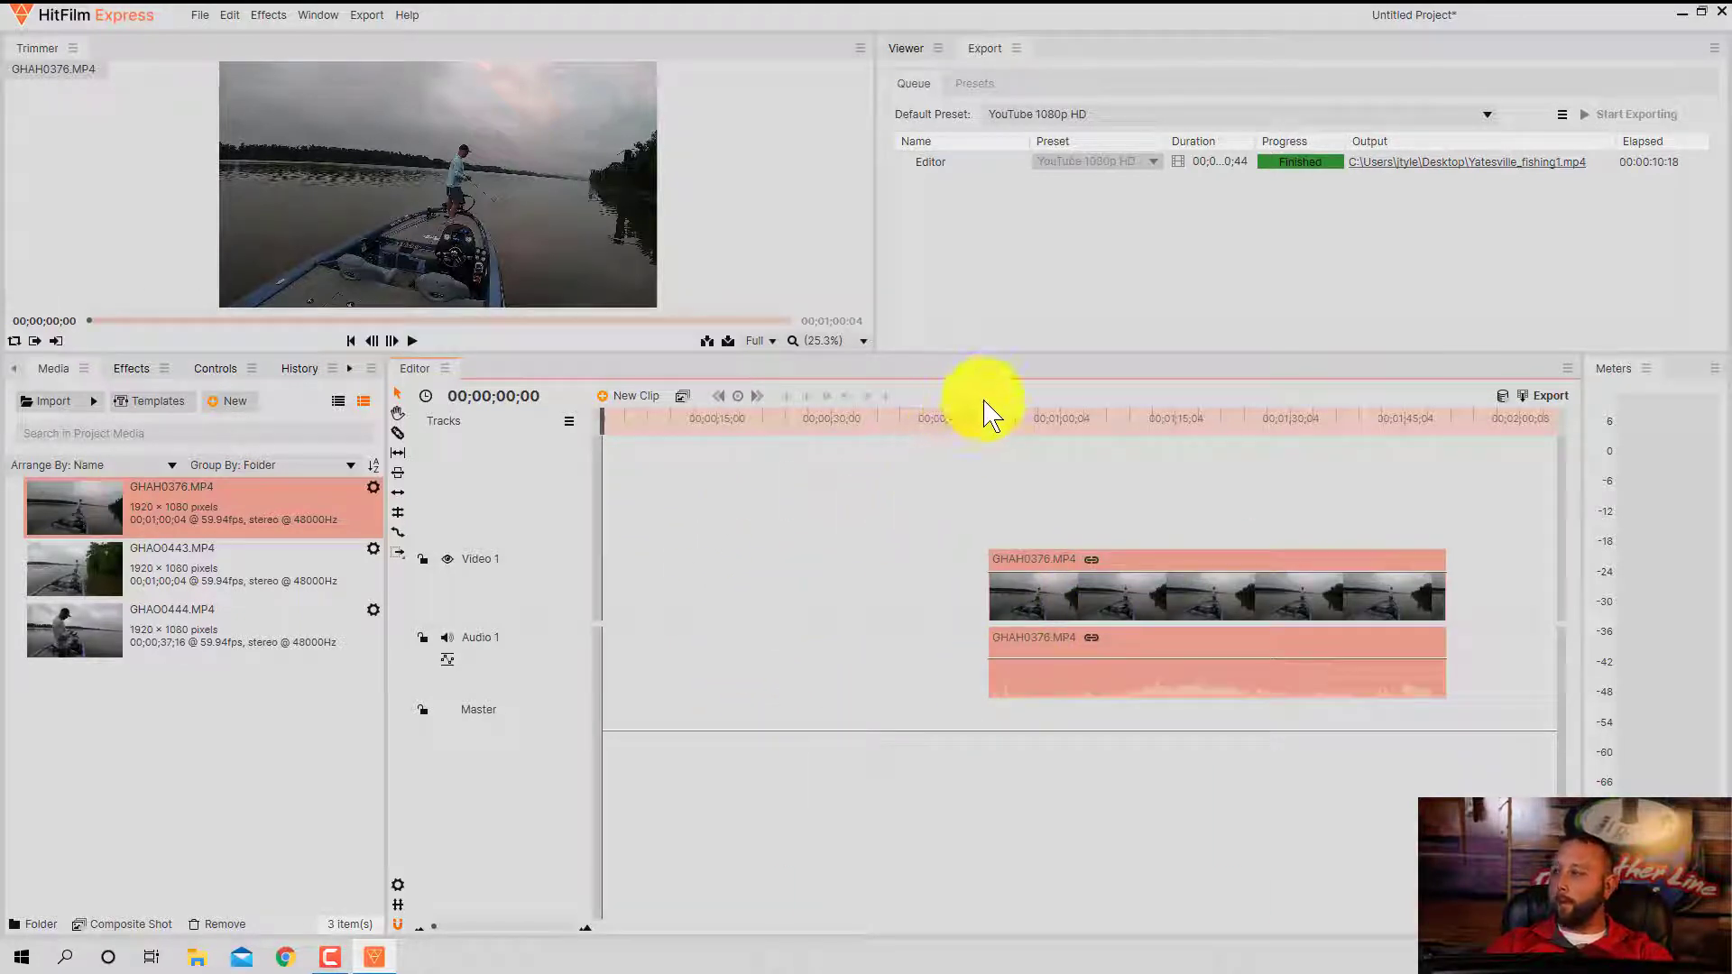
{"action": "left_click_drag", "start_coordinate": [978, 418], "coordinate": [723, 433]}
{"action": "left_click", "coordinate": [962, 539]}
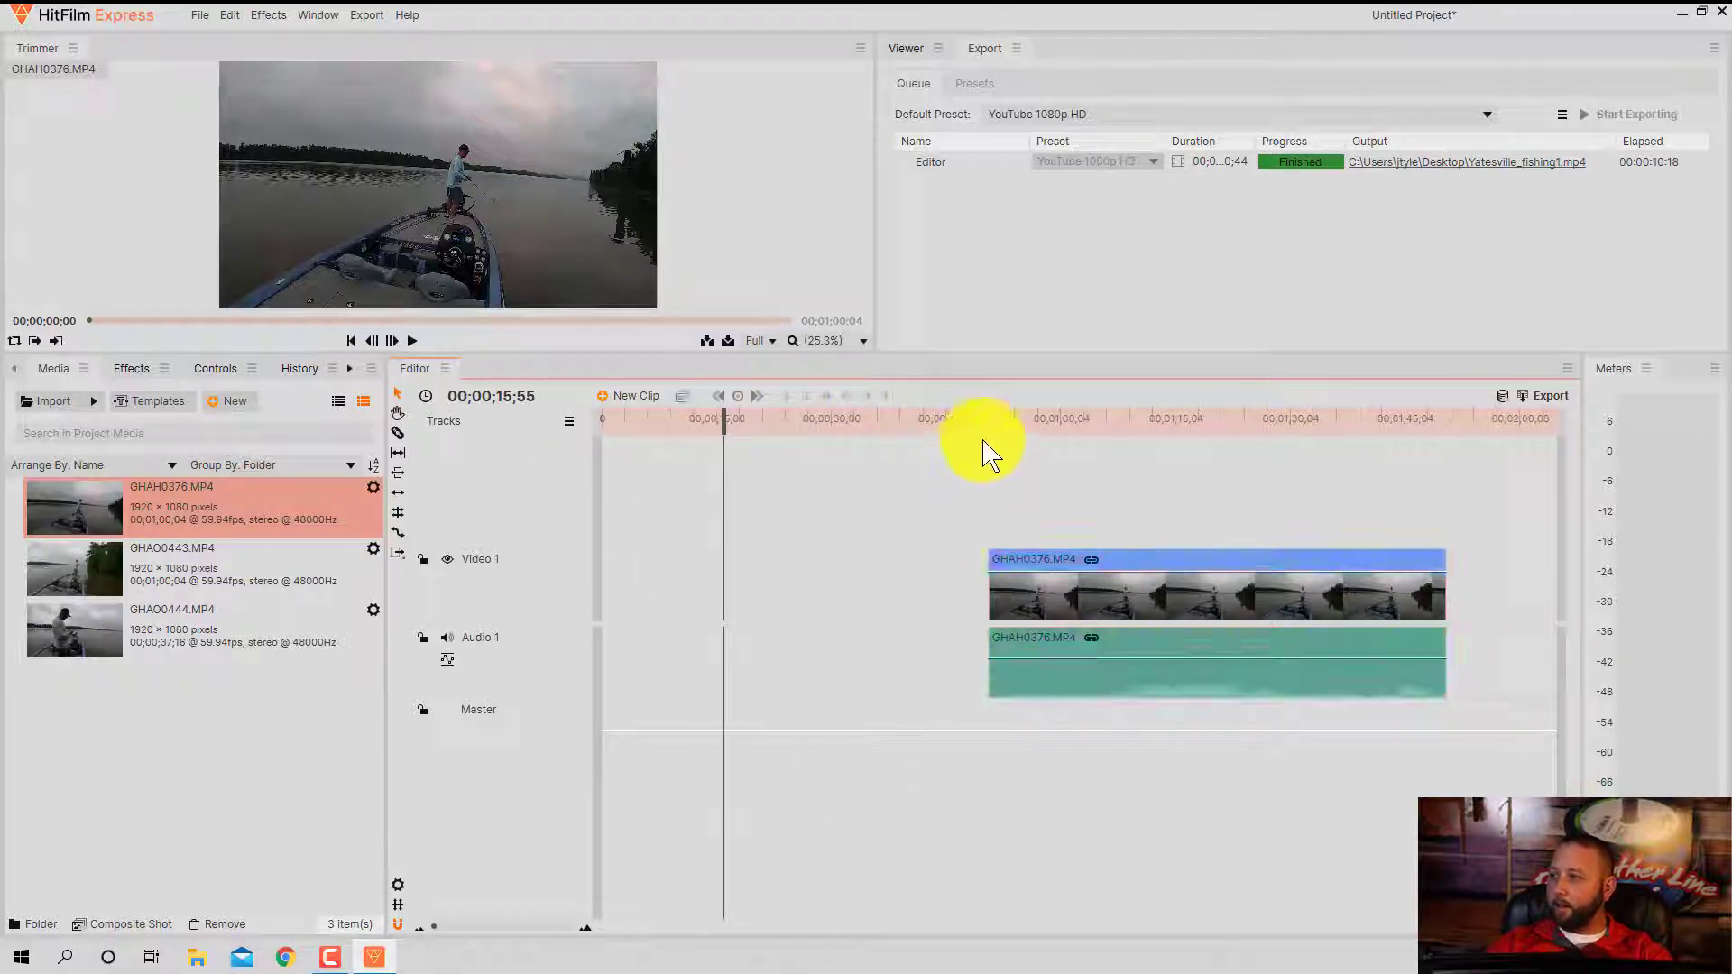
{"action": "left_click_drag", "start_coordinate": [900, 748], "coordinate": [607, 723]}
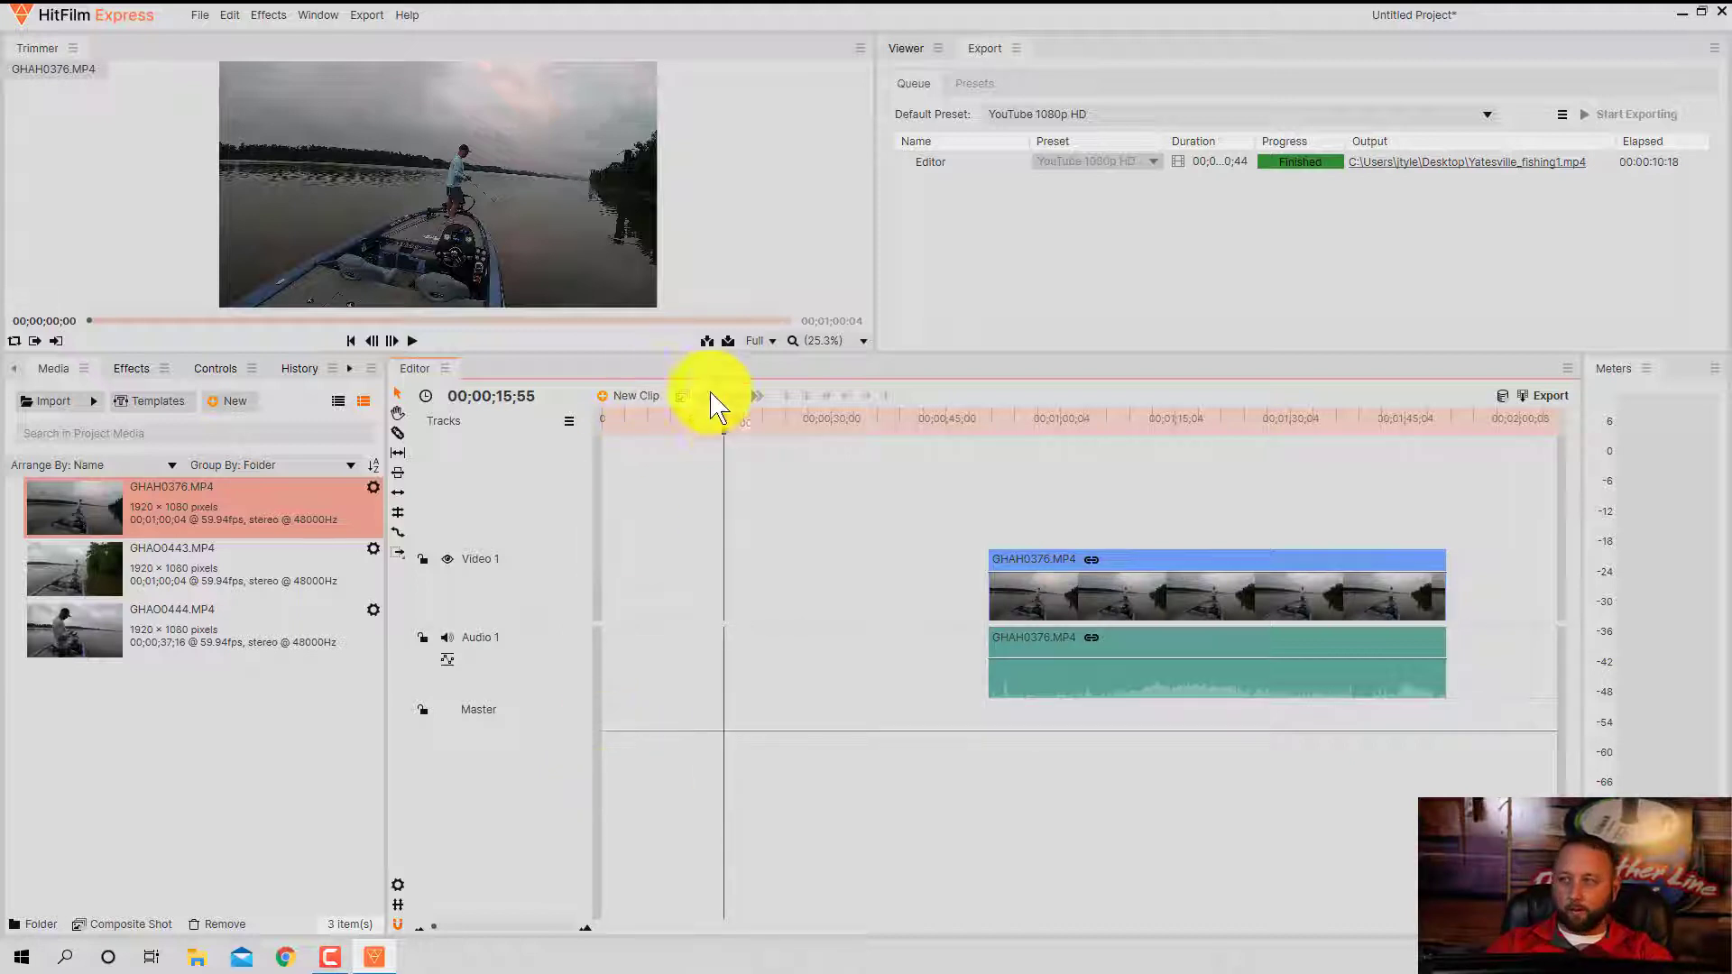
{"action": "left_click_drag", "start_coordinate": [722, 417], "coordinate": [491, 436]}
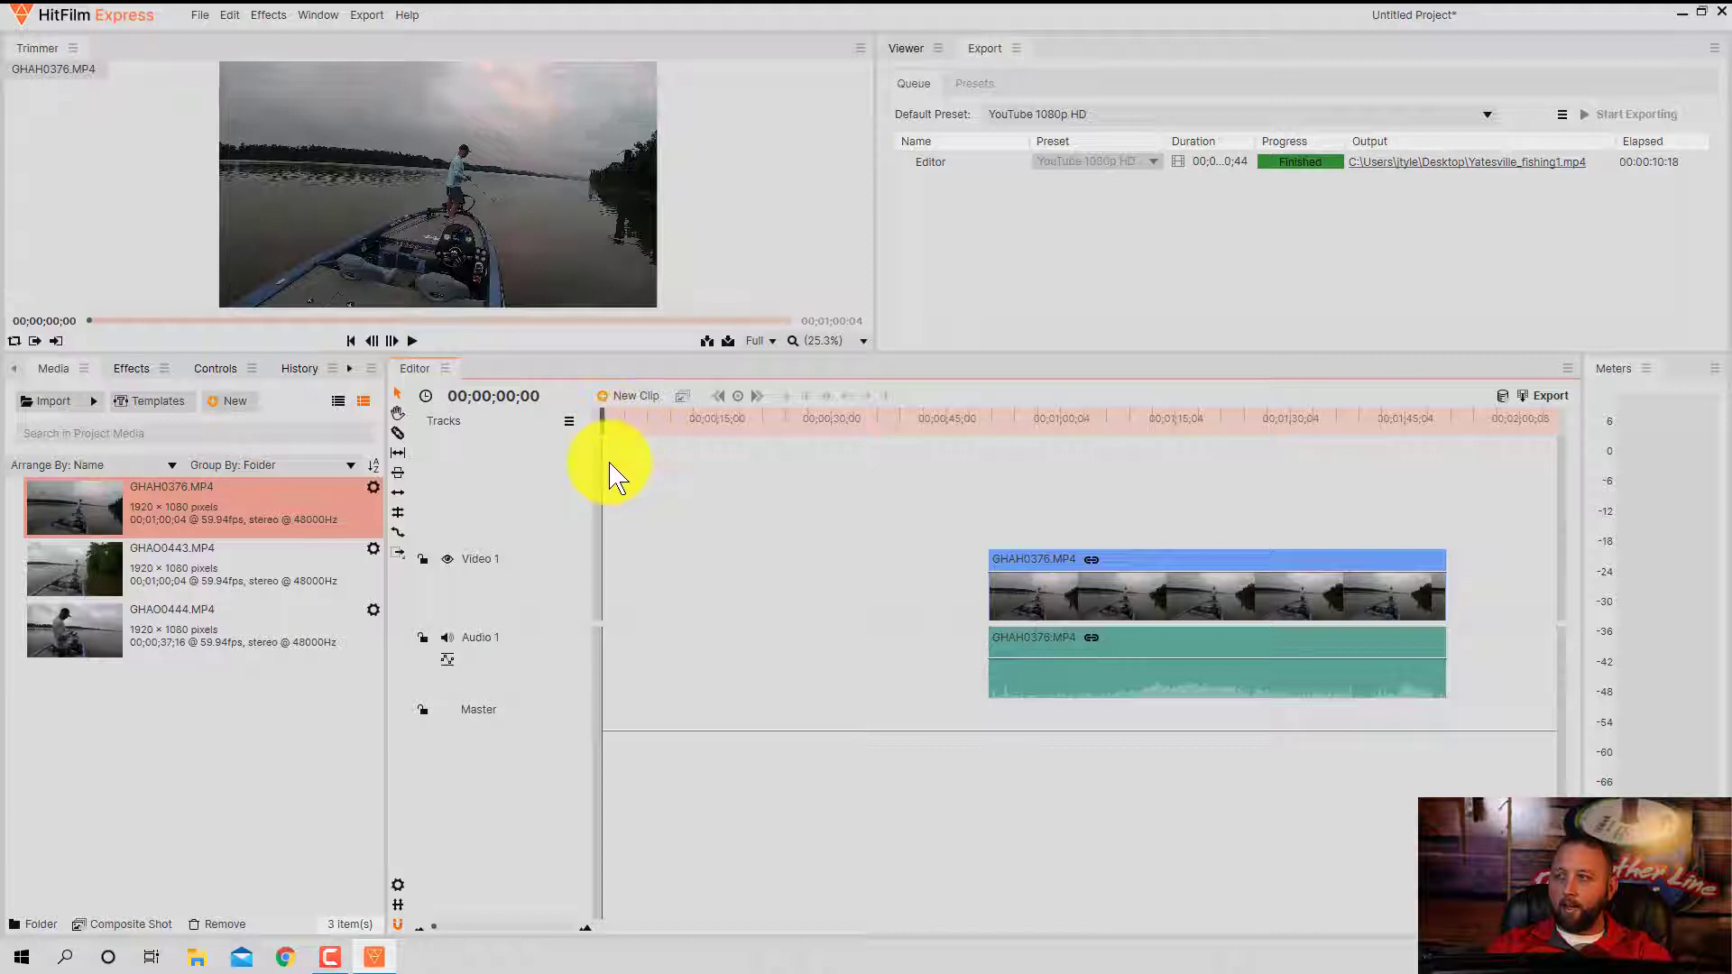
Move the GHAH0376.MP4 clip back to the start of the timeline and return the playhead to 00;00;00;00
{"action": "left_click_drag", "start_coordinate": [619, 422], "coordinate": [913, 449]}
{"action": "left_click_drag", "start_coordinate": [1057, 599], "coordinate": [641, 603]}
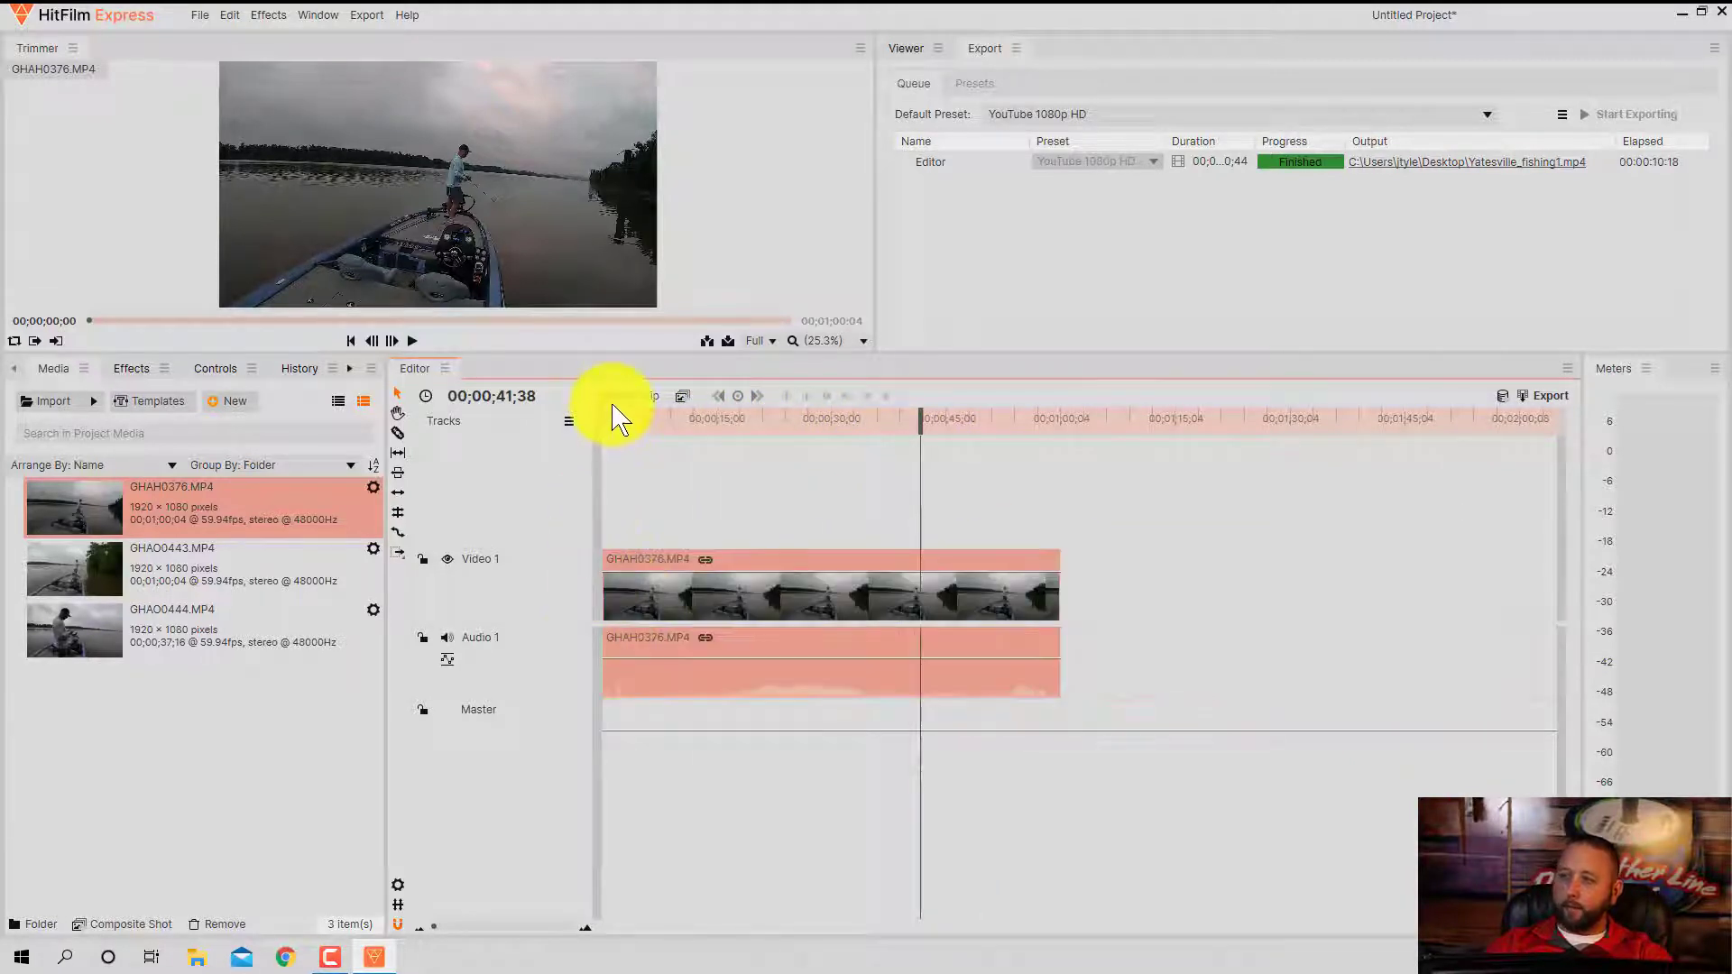
{"action": "left_click_drag", "start_coordinate": [903, 419], "coordinate": [530, 430]}
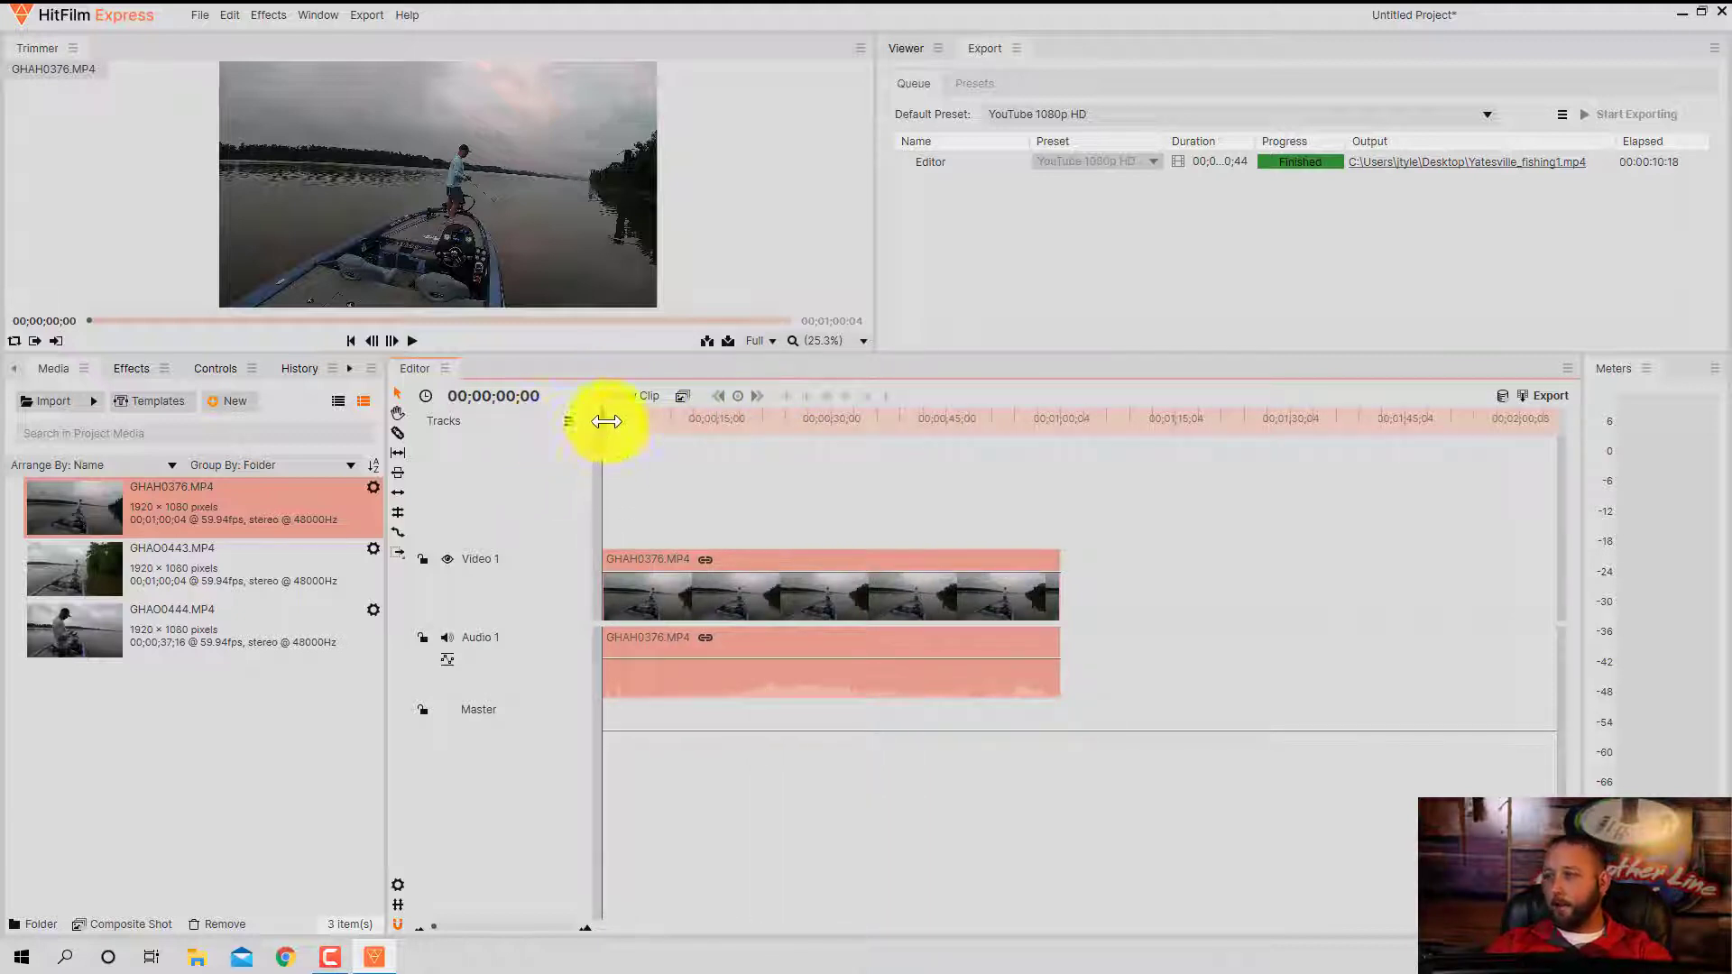
Play GHAH0376.MP4 in the Trimmer to about 8 seconds, and enlarge the Trimmer in both width and height
{"action": "left_click", "coordinate": [413, 341]}
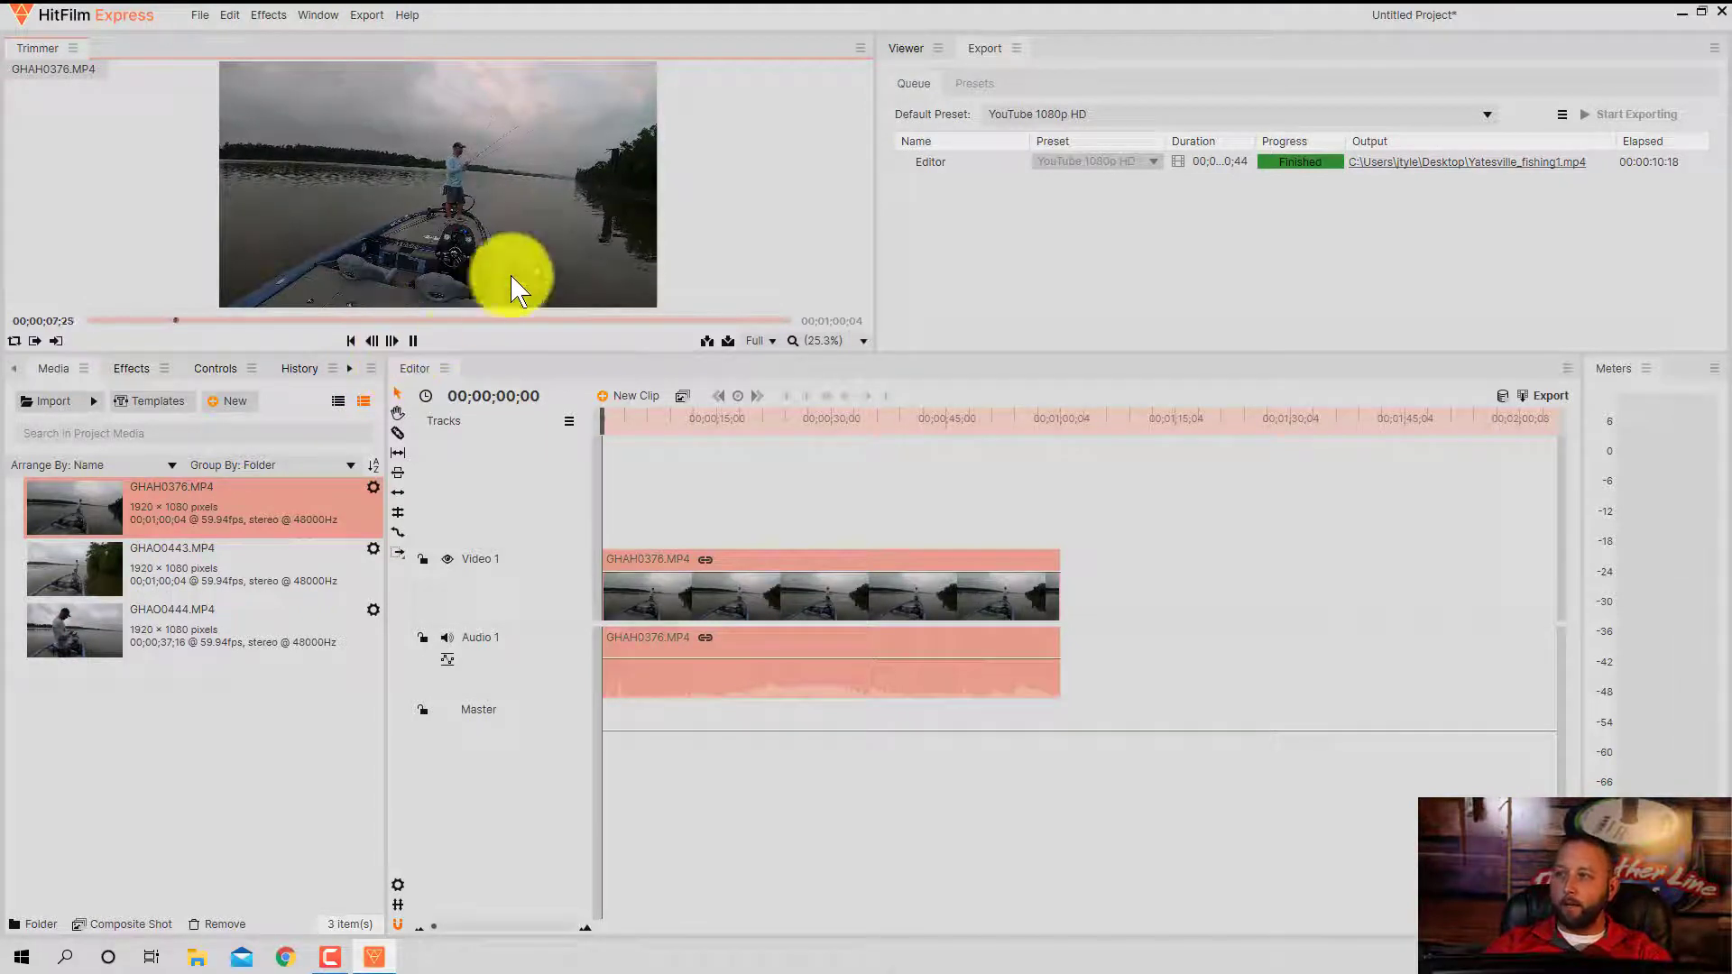
{"action": "left_click", "coordinate": [414, 341]}
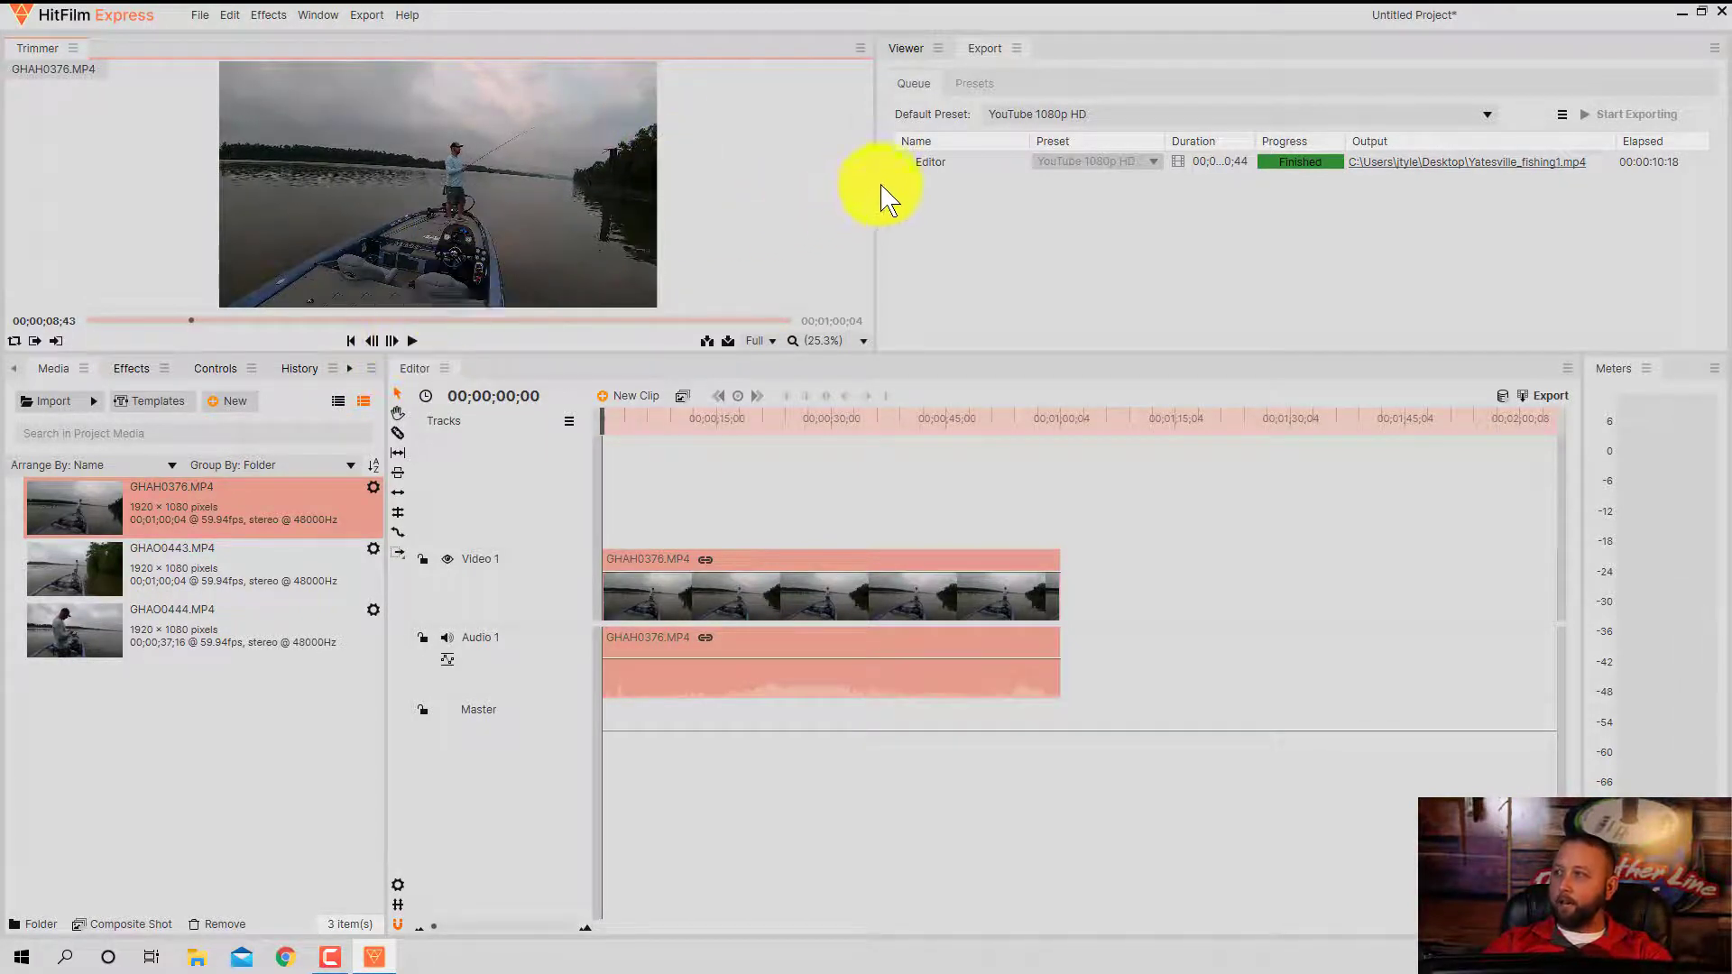
{"action": "left_click_drag", "start_coordinate": [875, 192], "coordinate": [1214, 208]}
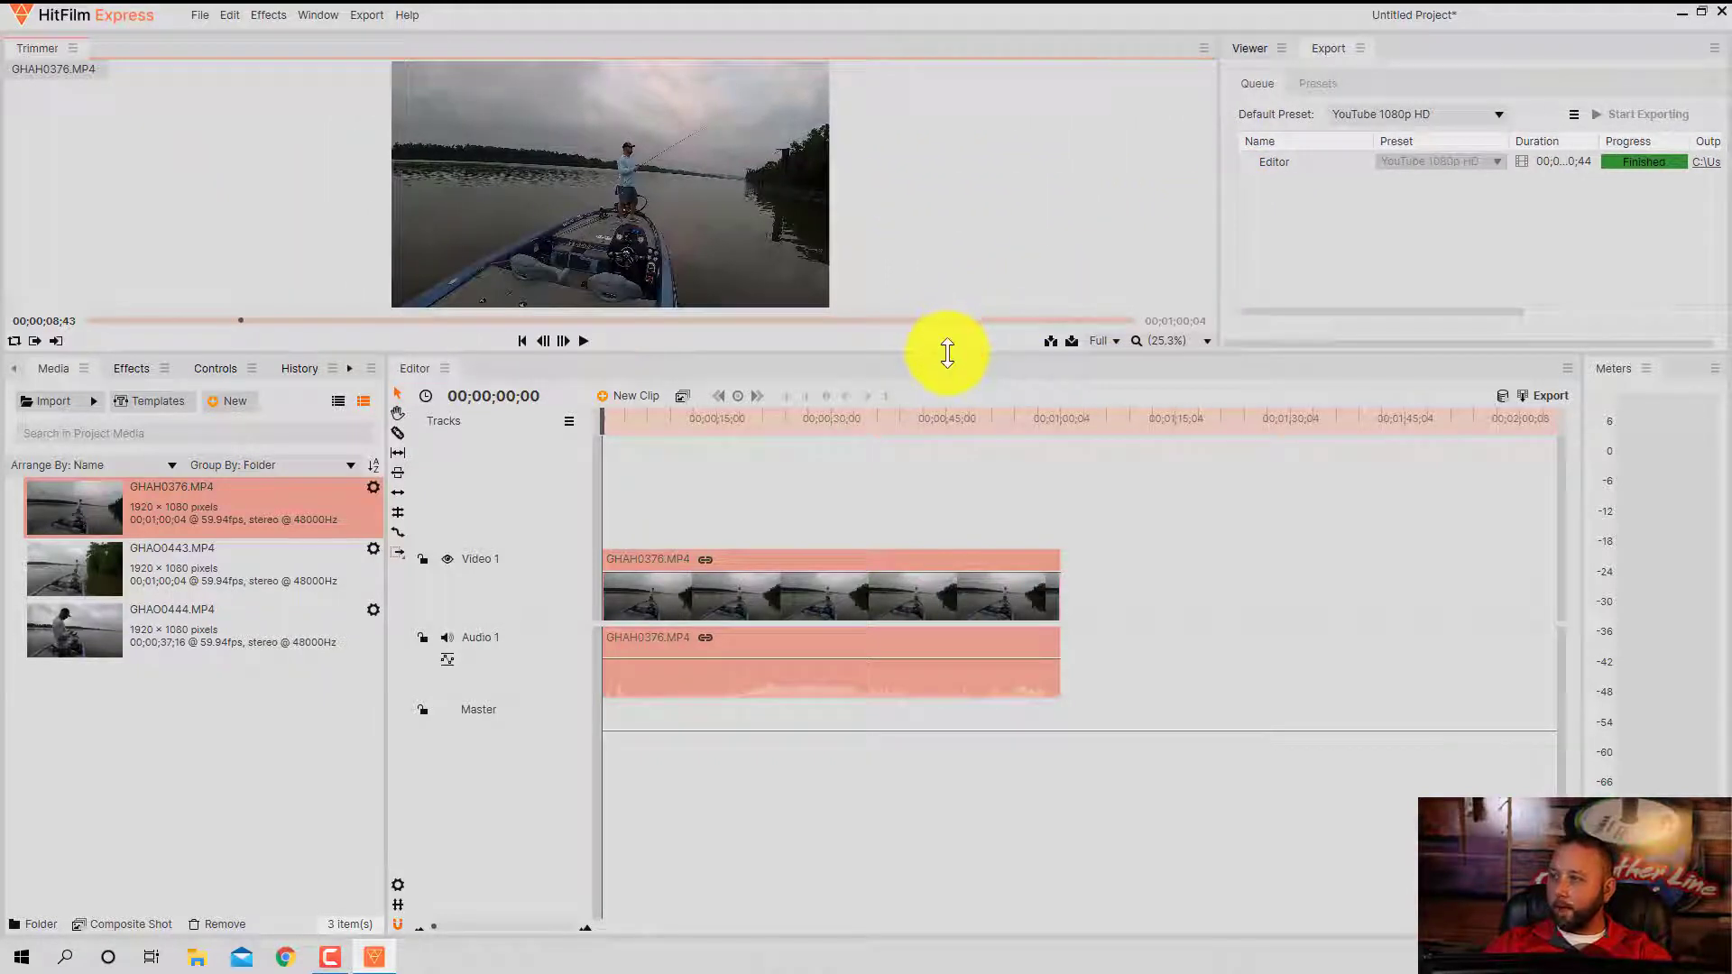
{"action": "left_click_drag", "start_coordinate": [946, 357], "coordinate": [935, 550]}
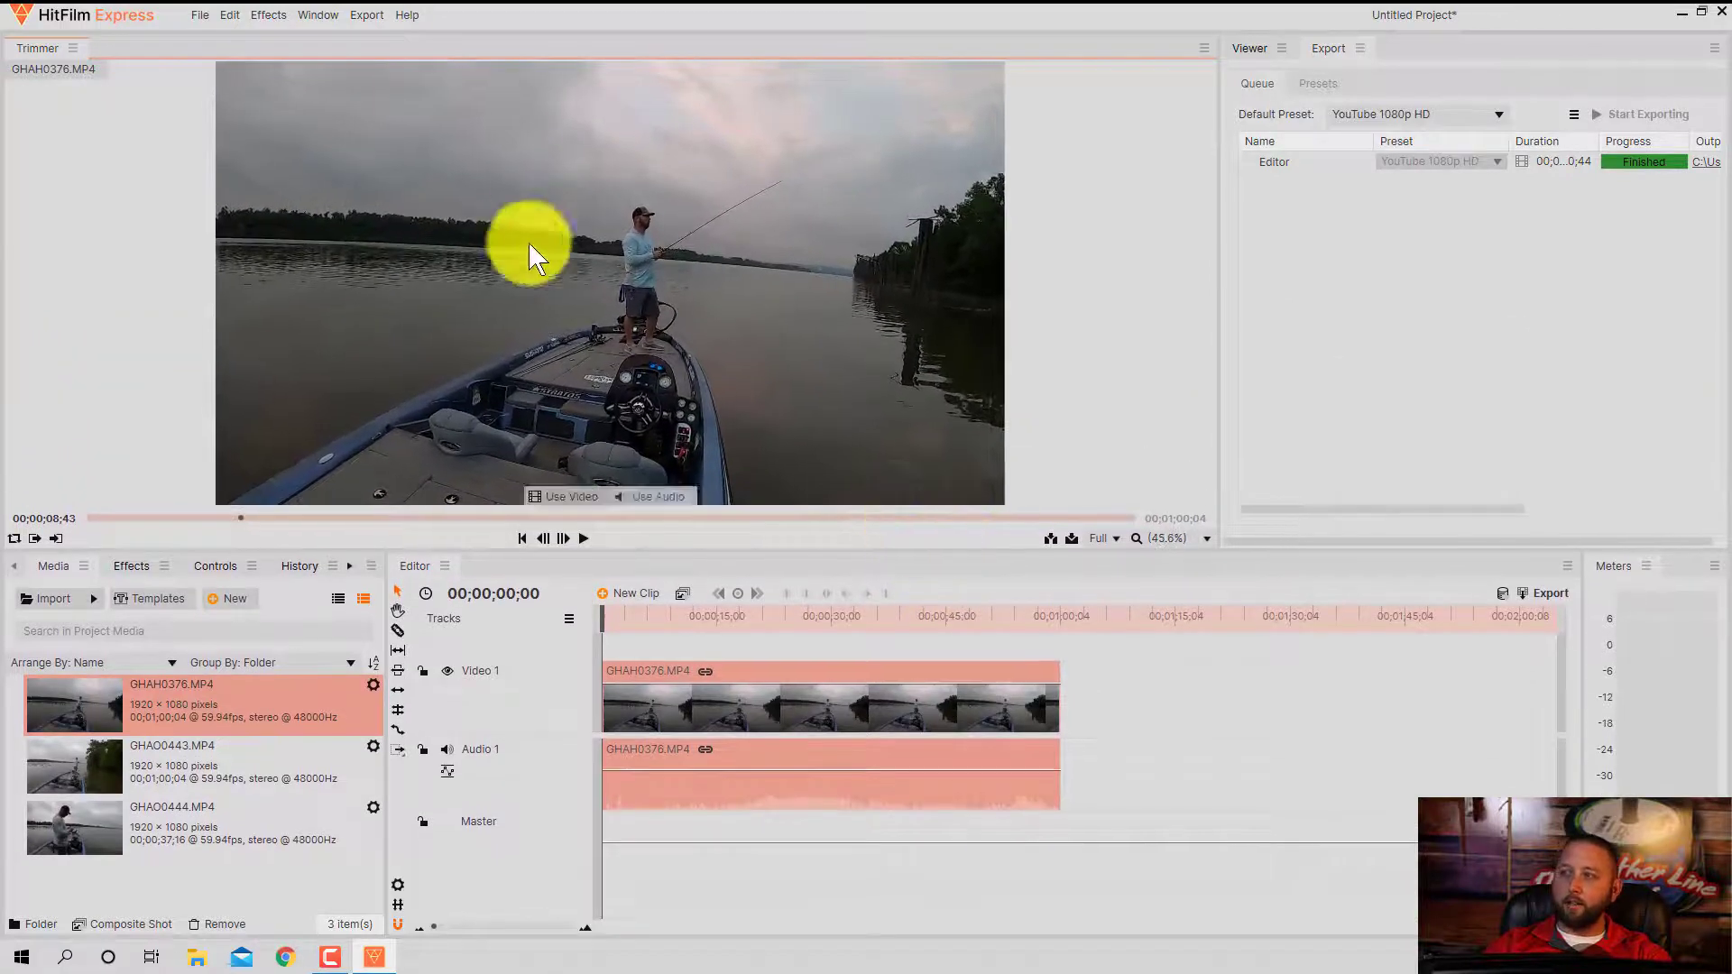
Scrub the timeline to about 9 seconds, and play GHAH0376.MP4 in the Trimmer to about 16 seconds
{"action": "left_click", "coordinate": [607, 617]}
{"action": "left_click_drag", "start_coordinate": [607, 616], "coordinate": [680, 616]}
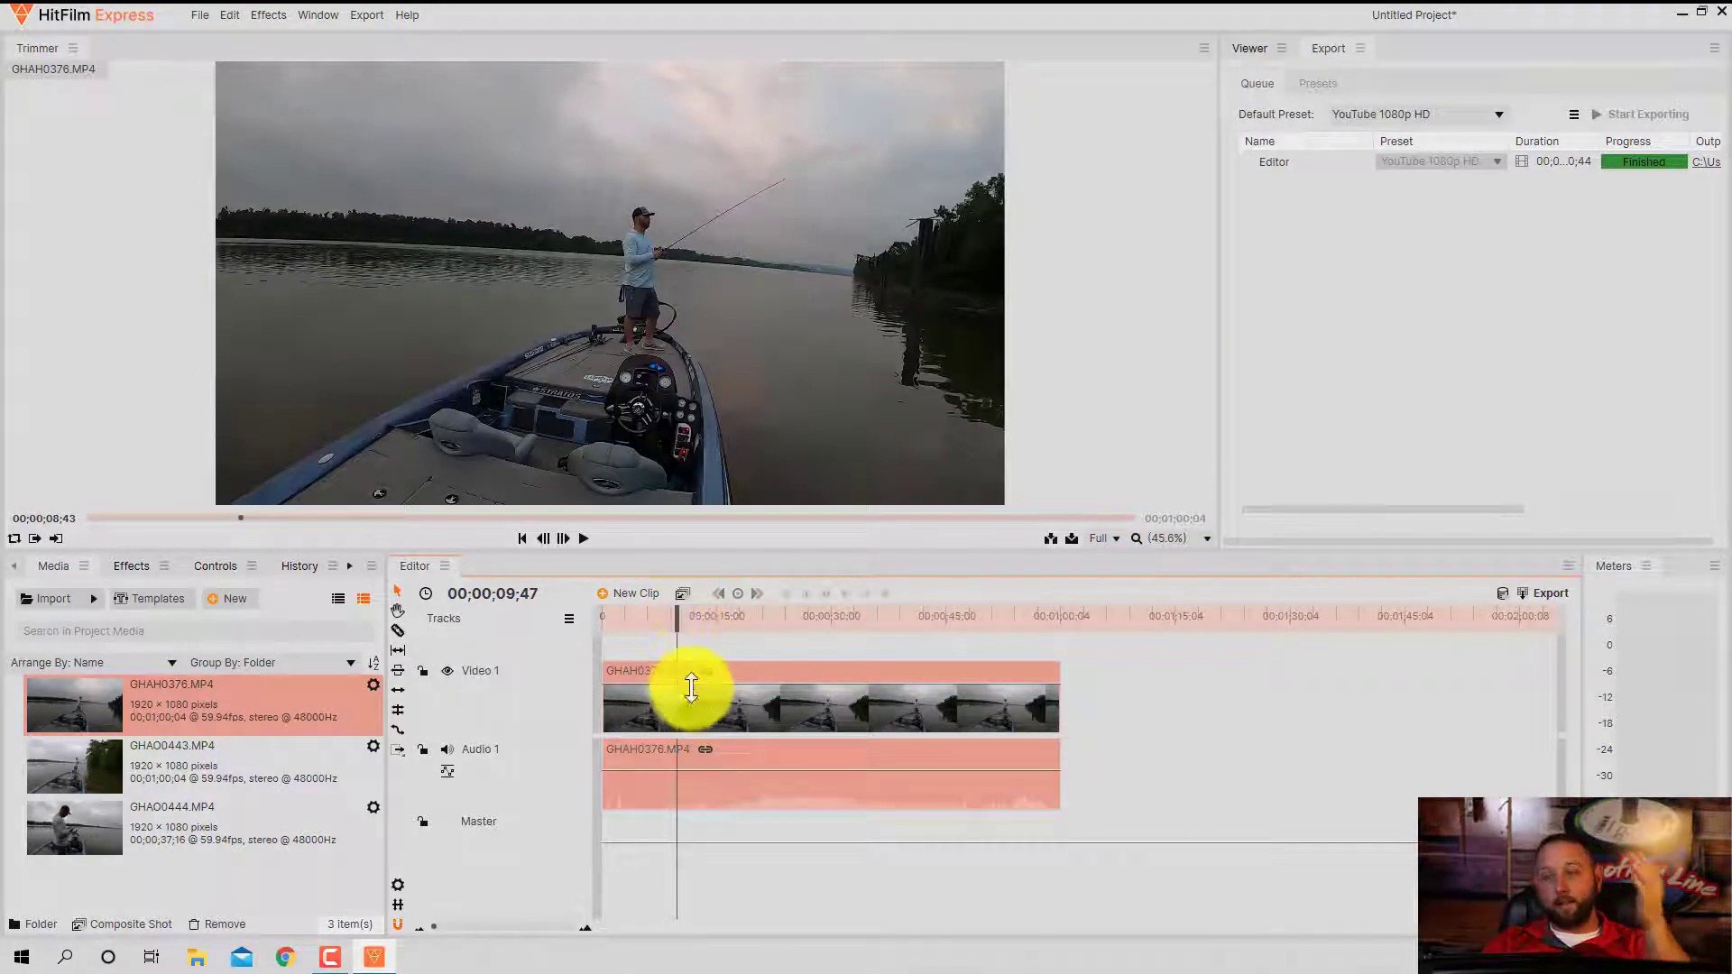
{"action": "left_click", "coordinate": [585, 540]}
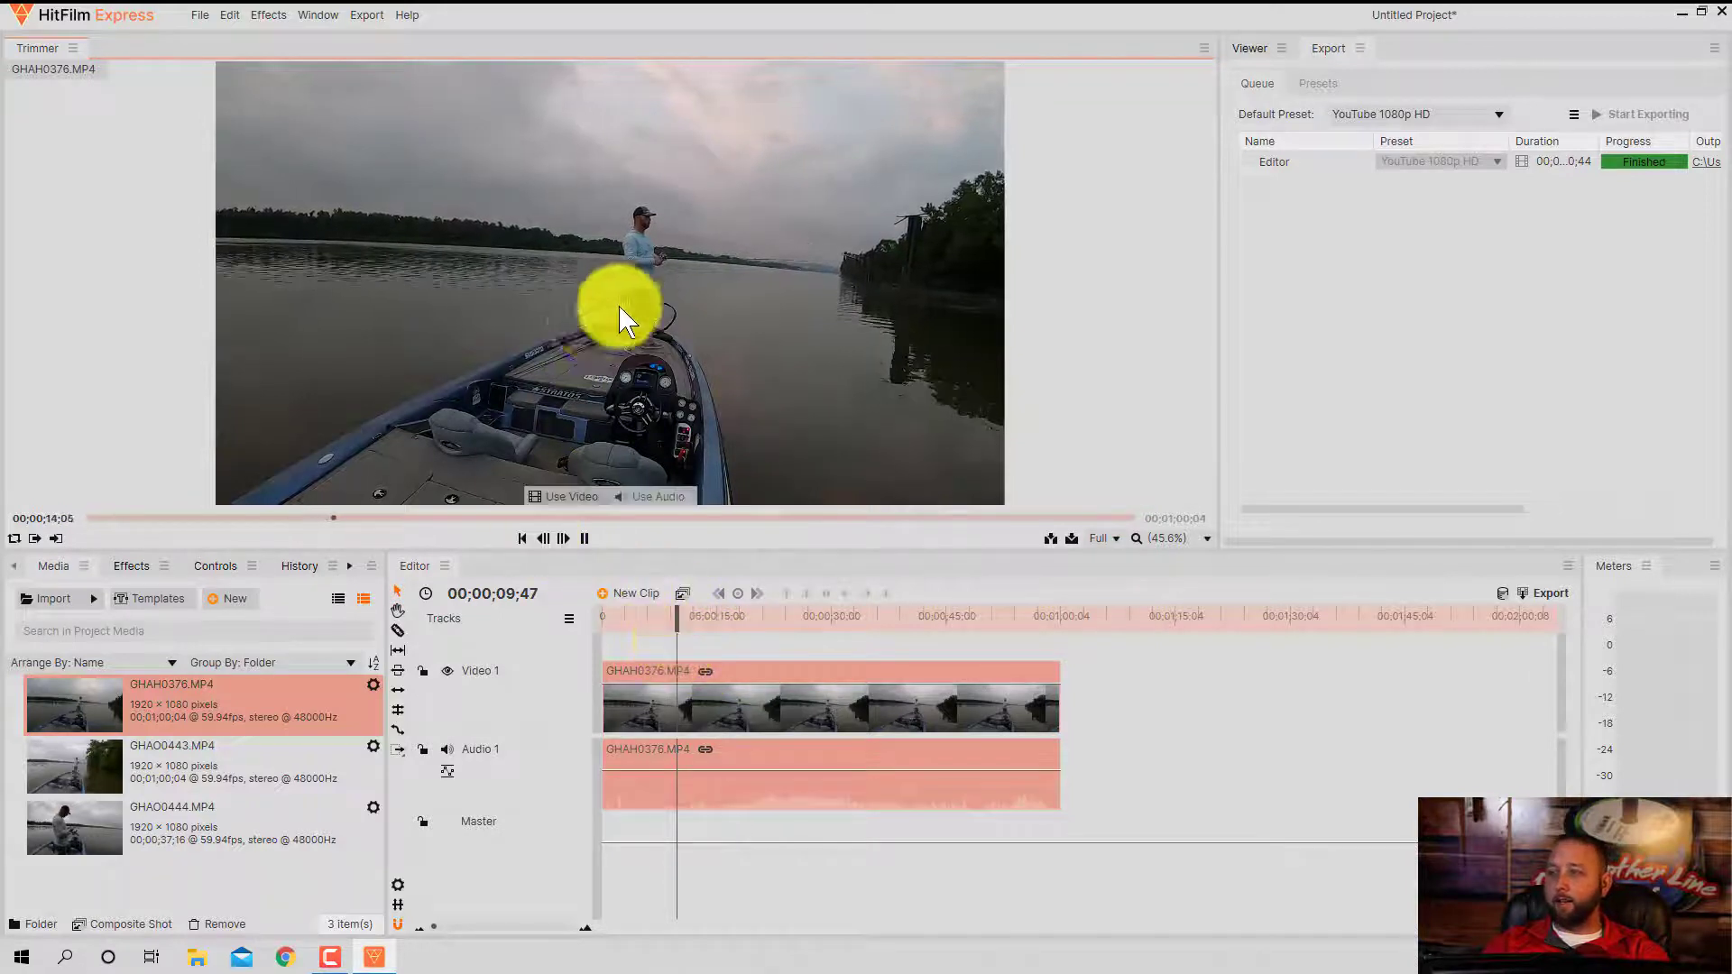
{"action": "left_click", "coordinate": [582, 538]}
Show the Viewer, widen it at the Trimmer's expense, and play the timeline from about 10 to 14 seconds
{"action": "left_click_drag", "start_coordinate": [676, 616], "coordinate": [895, 623]}
{"action": "left_click", "coordinate": [1254, 47]}
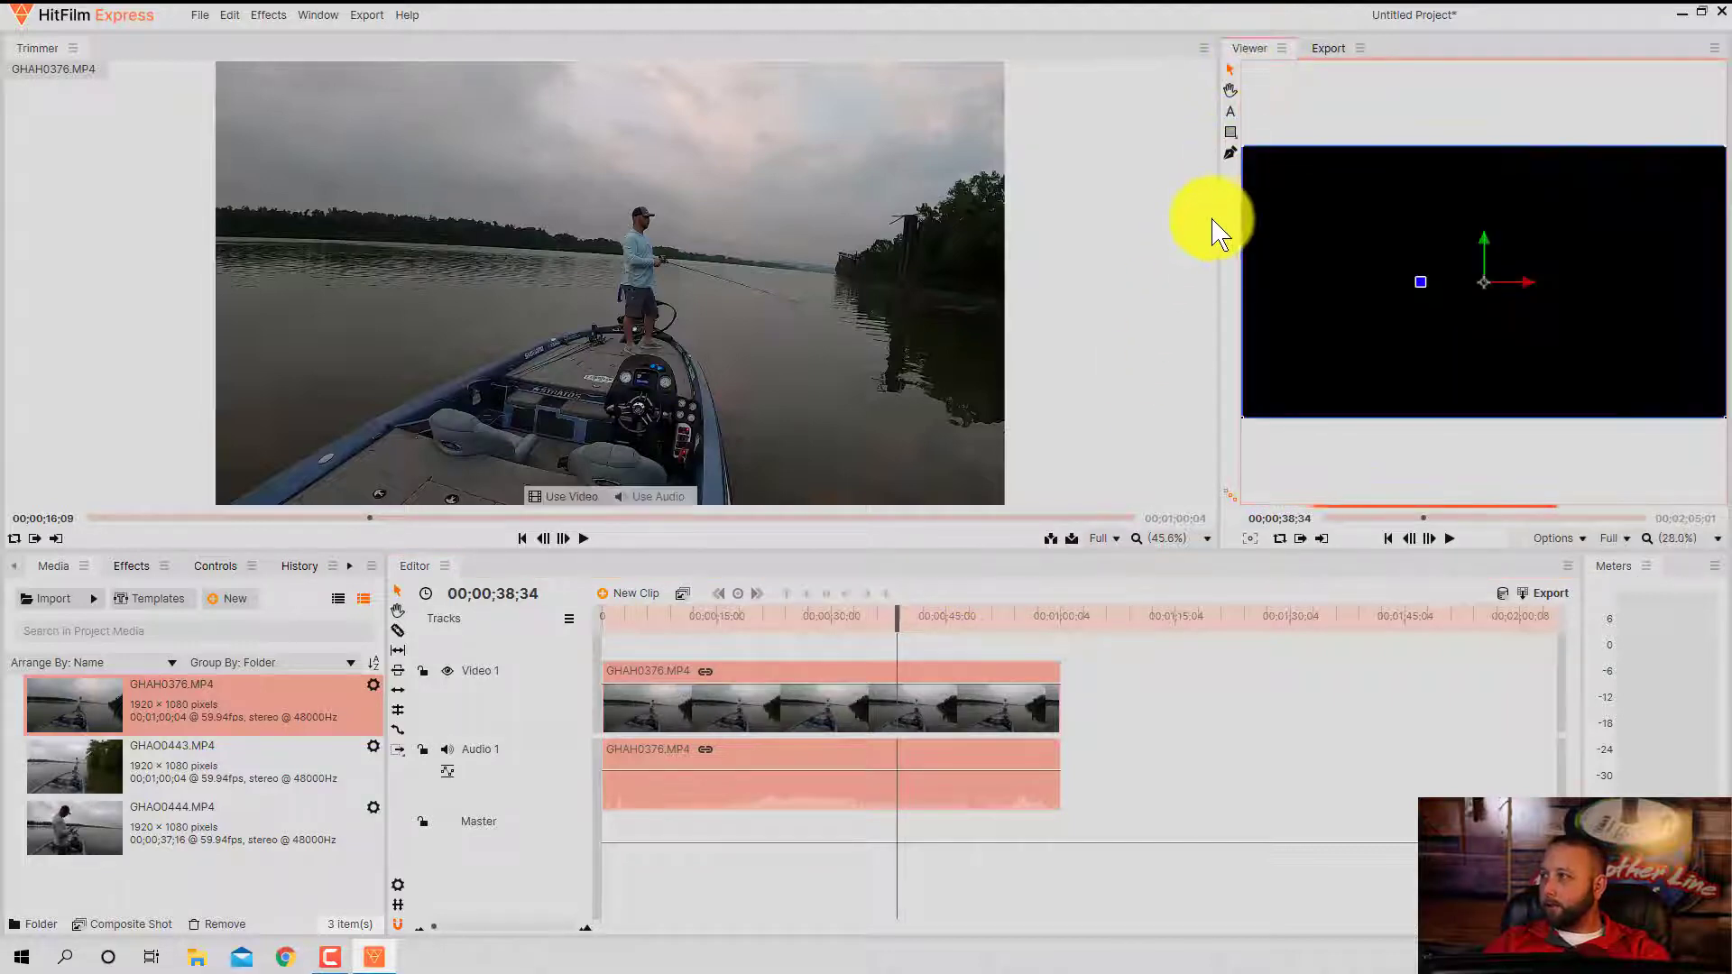
{"action": "left_click_drag", "start_coordinate": [1214, 240], "coordinate": [656, 256]}
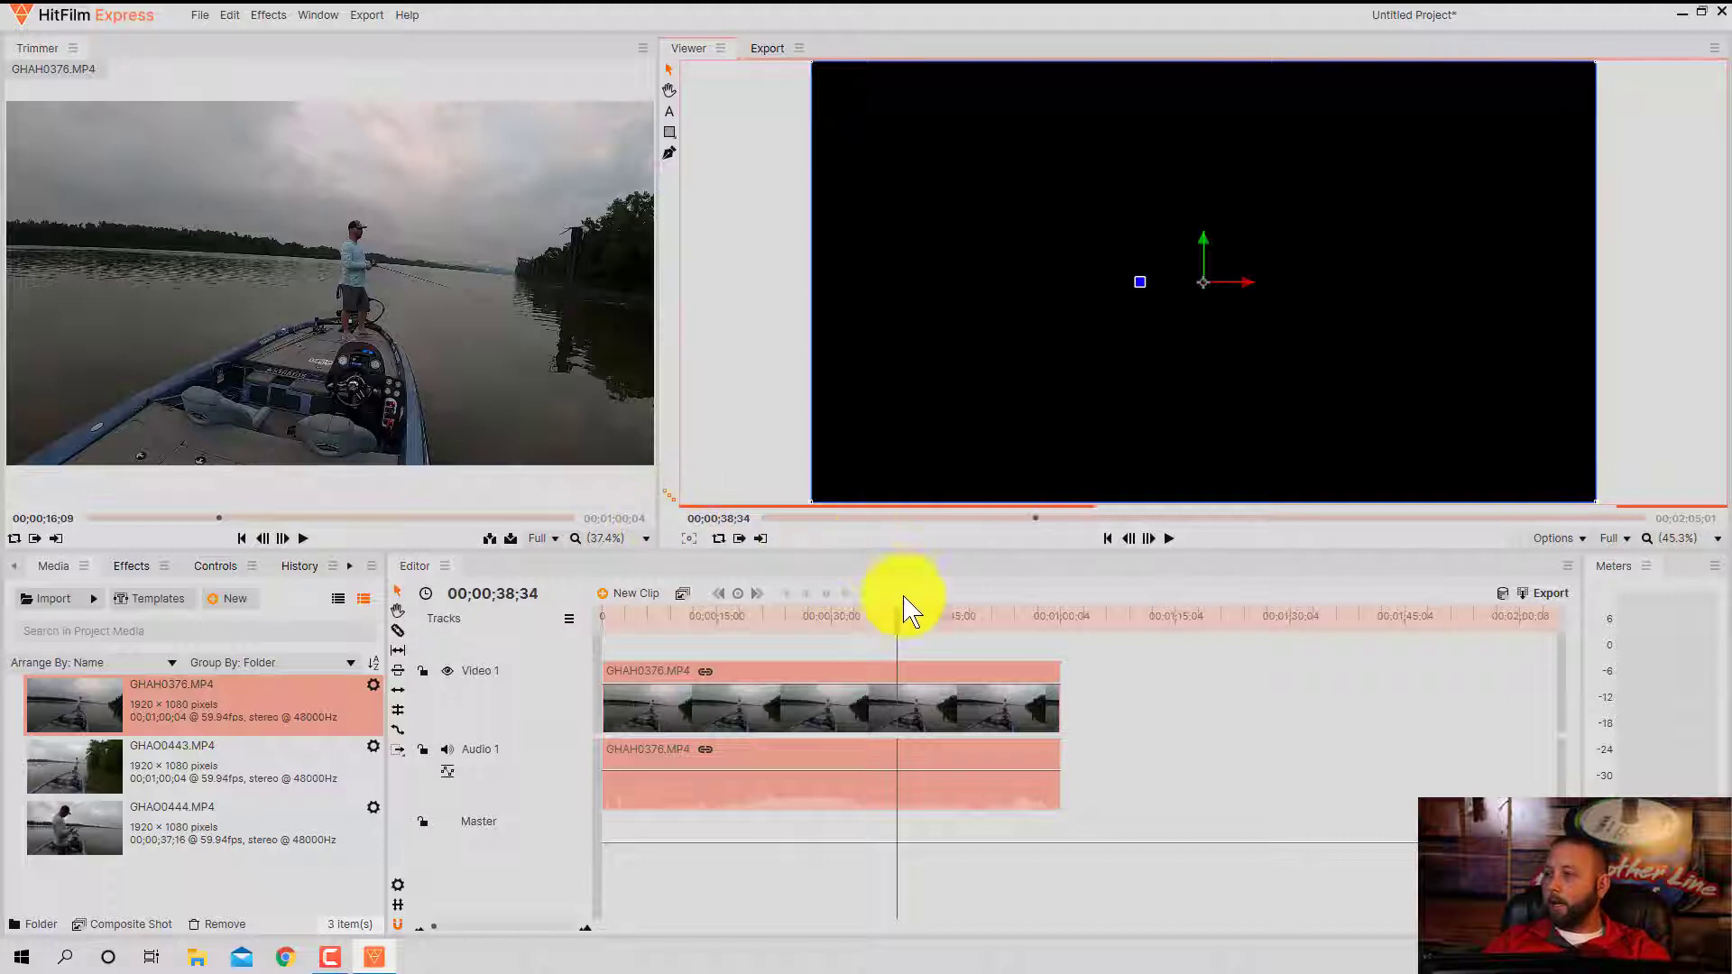
{"action": "left_click_drag", "start_coordinate": [896, 619], "coordinate": [681, 628]}
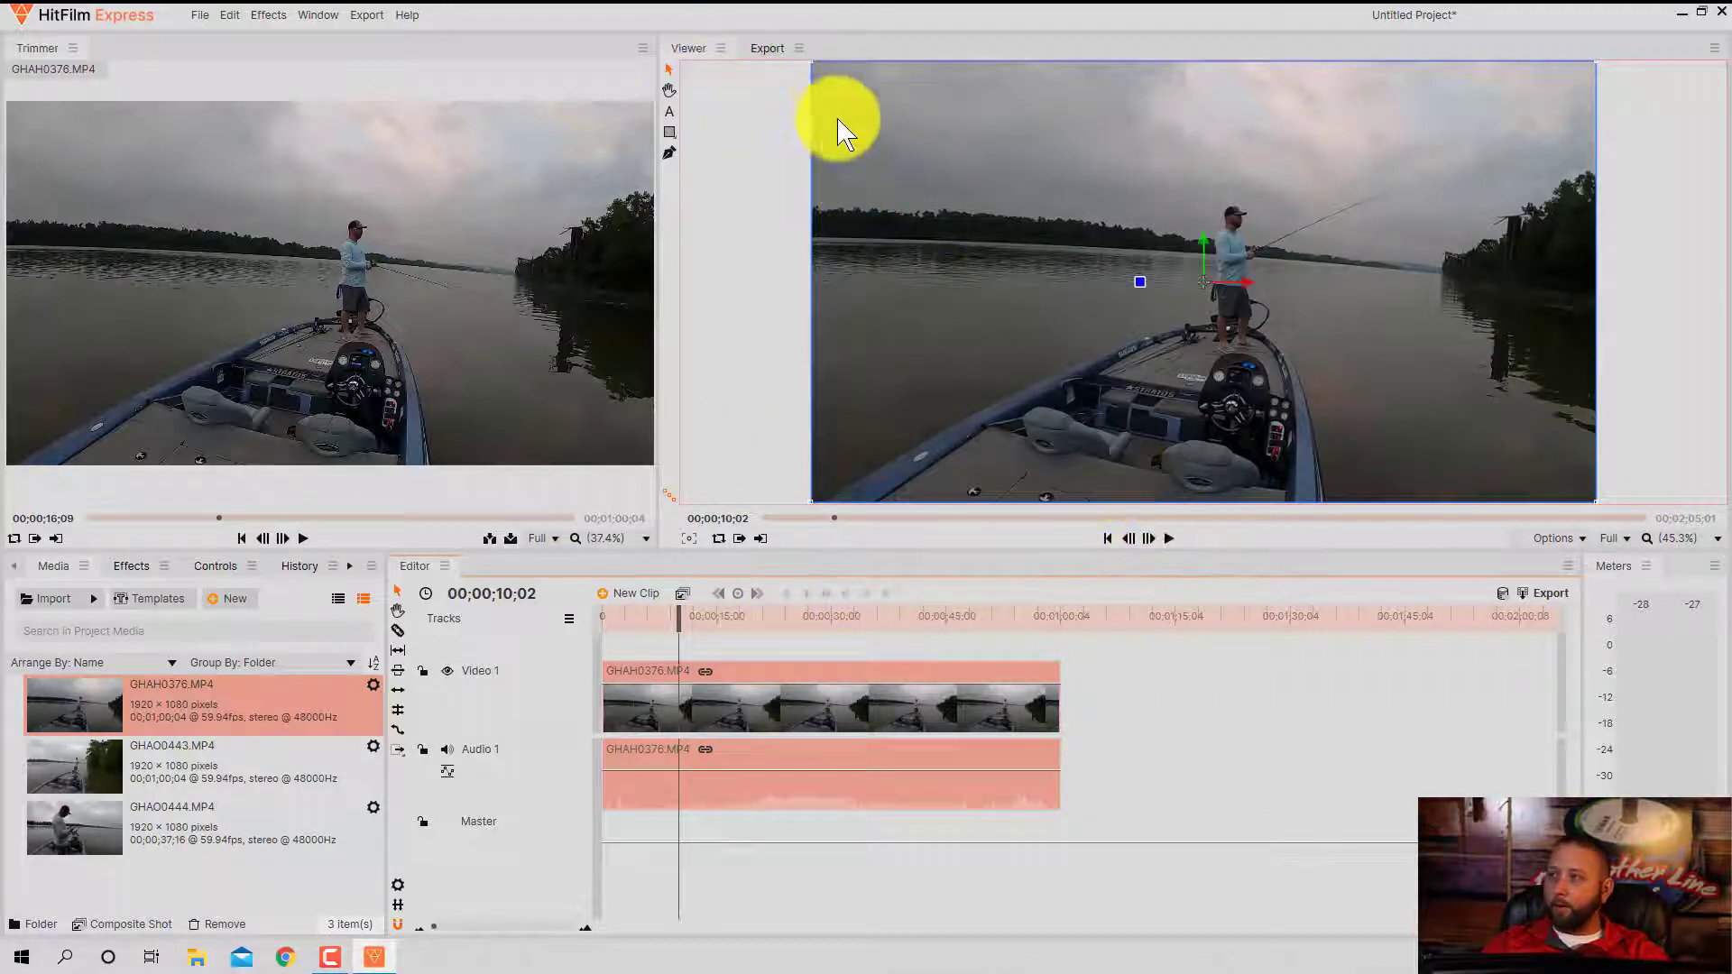
{"action": "left_click", "coordinate": [1169, 538]}
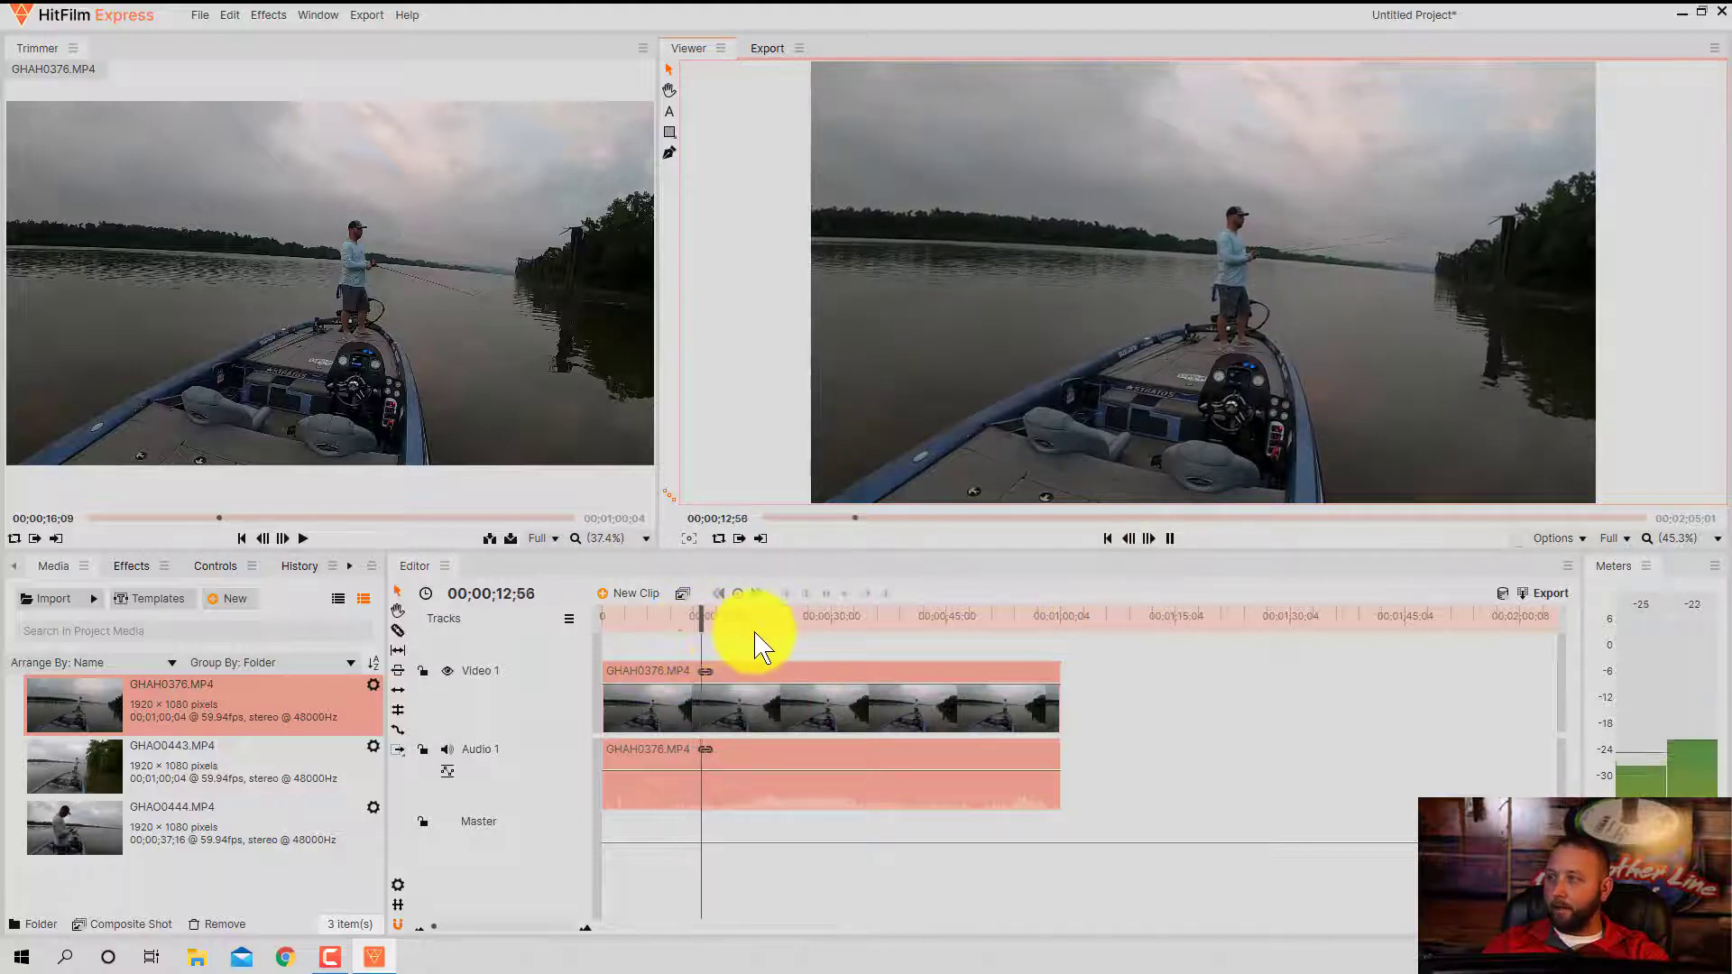
{"action": "left_click", "coordinate": [714, 627]}
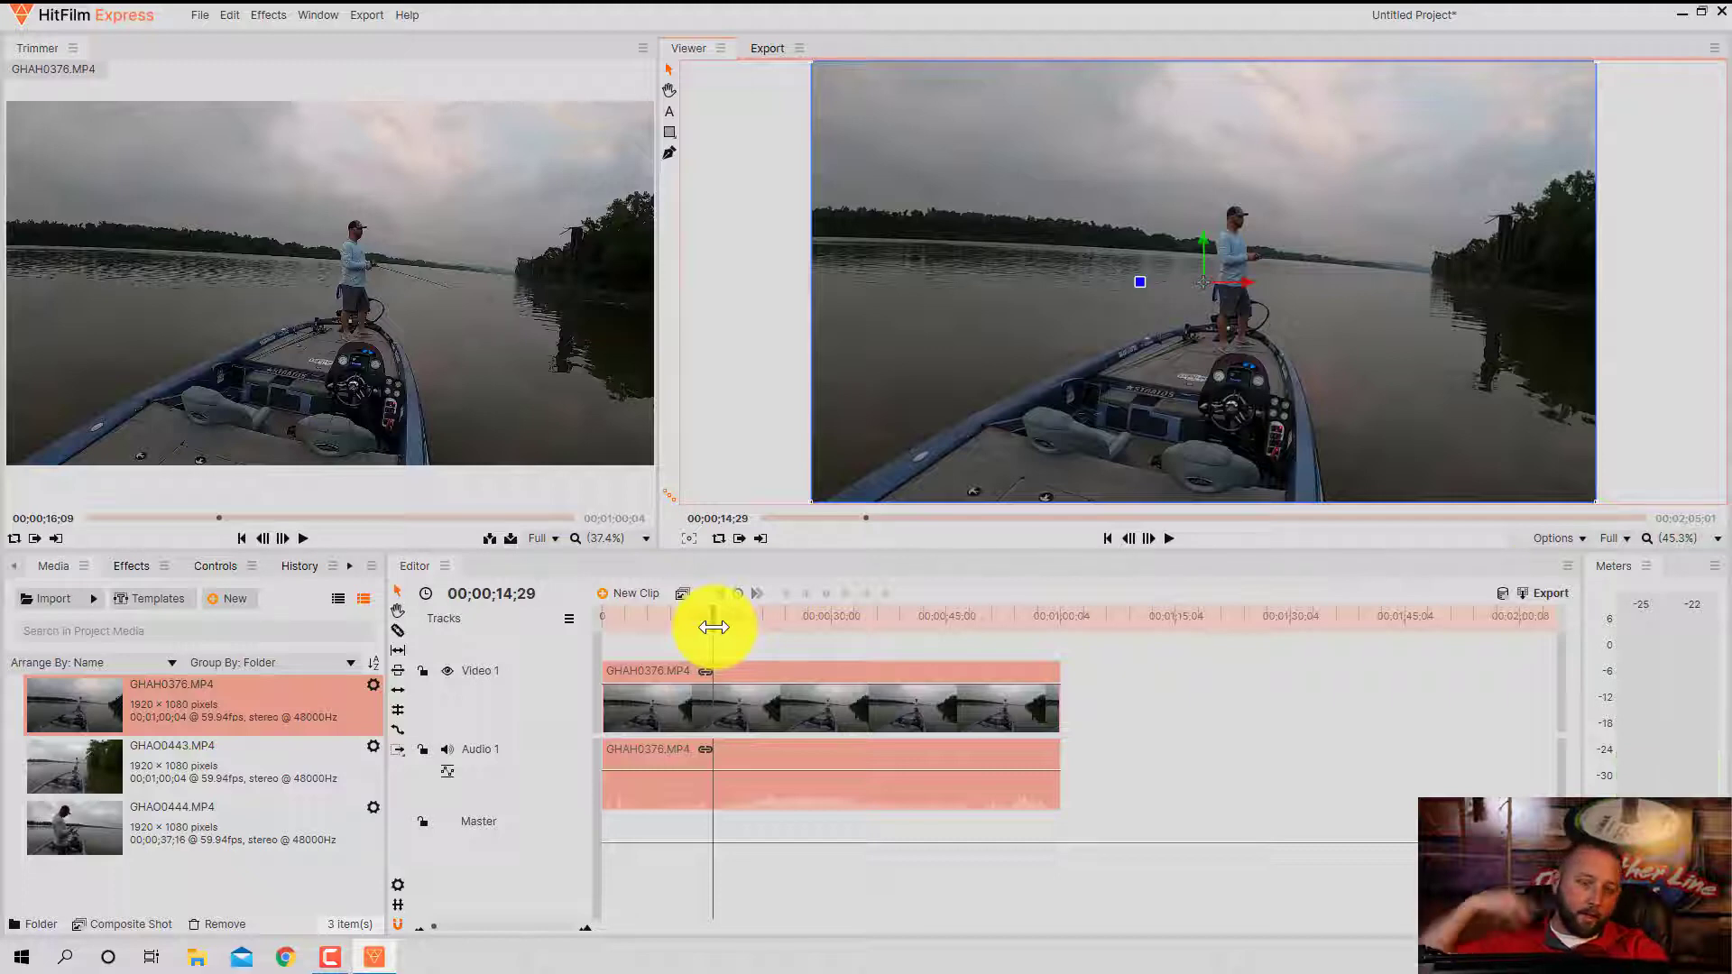
Play the timeline from about 31 seconds to 00;00;35;45 and slice the GHAH0376.MP4 clip there
{"action": "left_click_drag", "start_coordinate": [717, 623], "coordinate": [851, 627]}
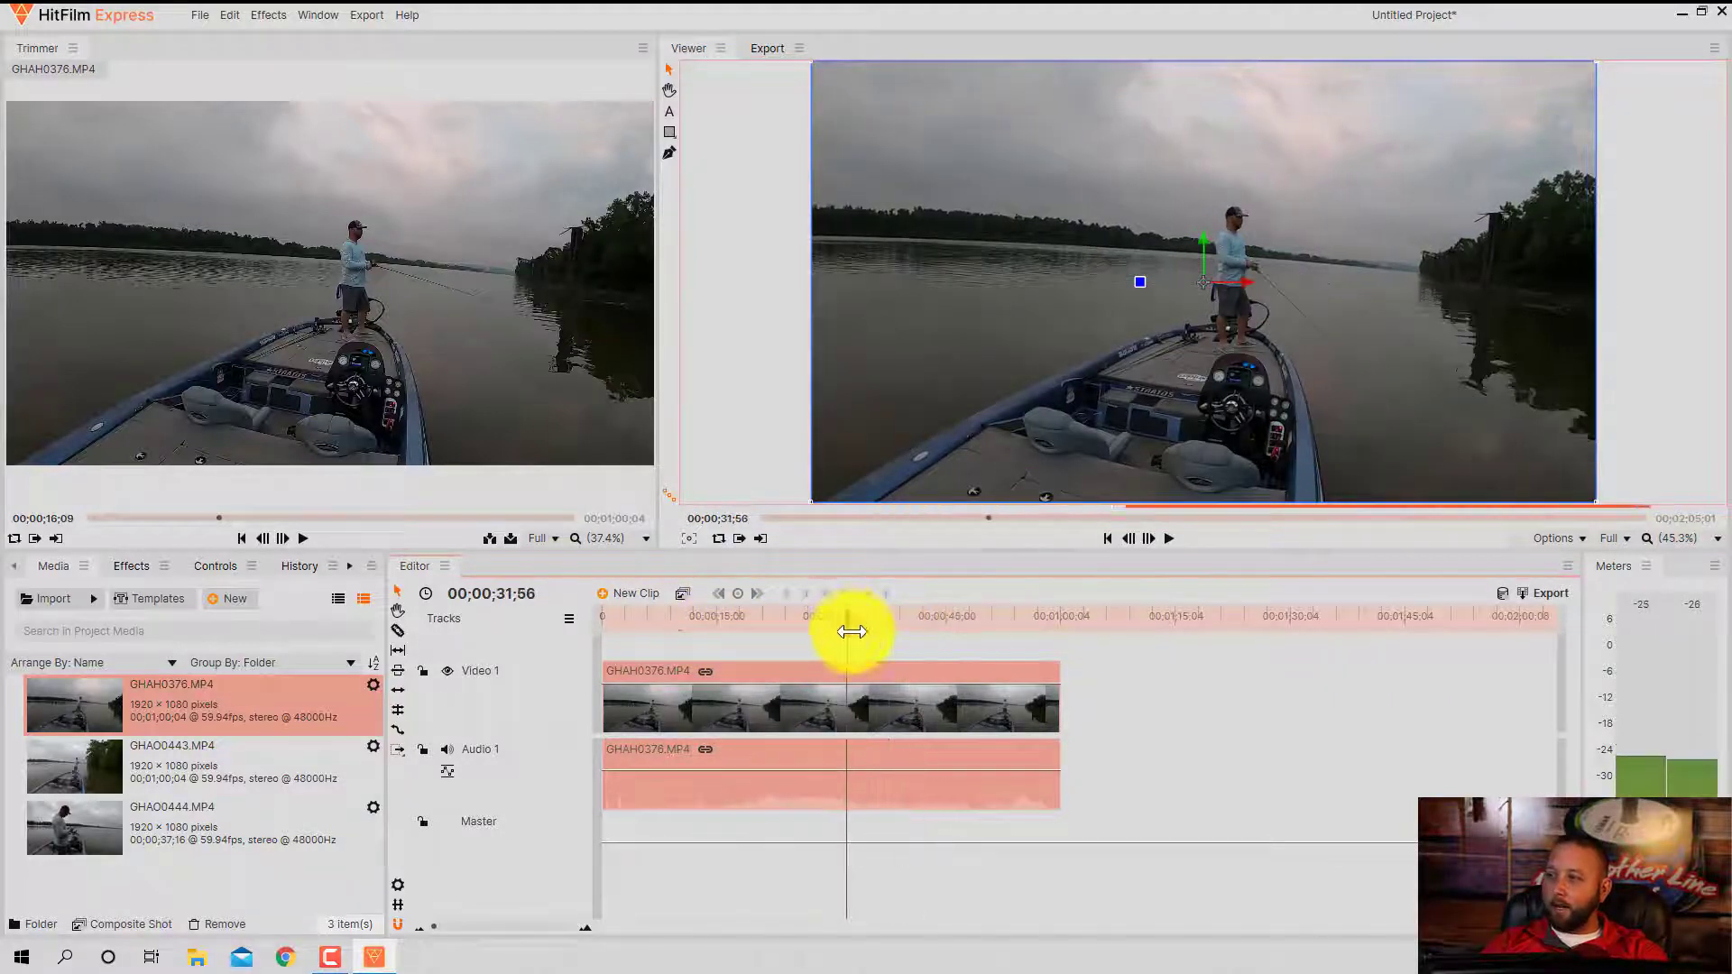
{"action": "key", "text": "space"}
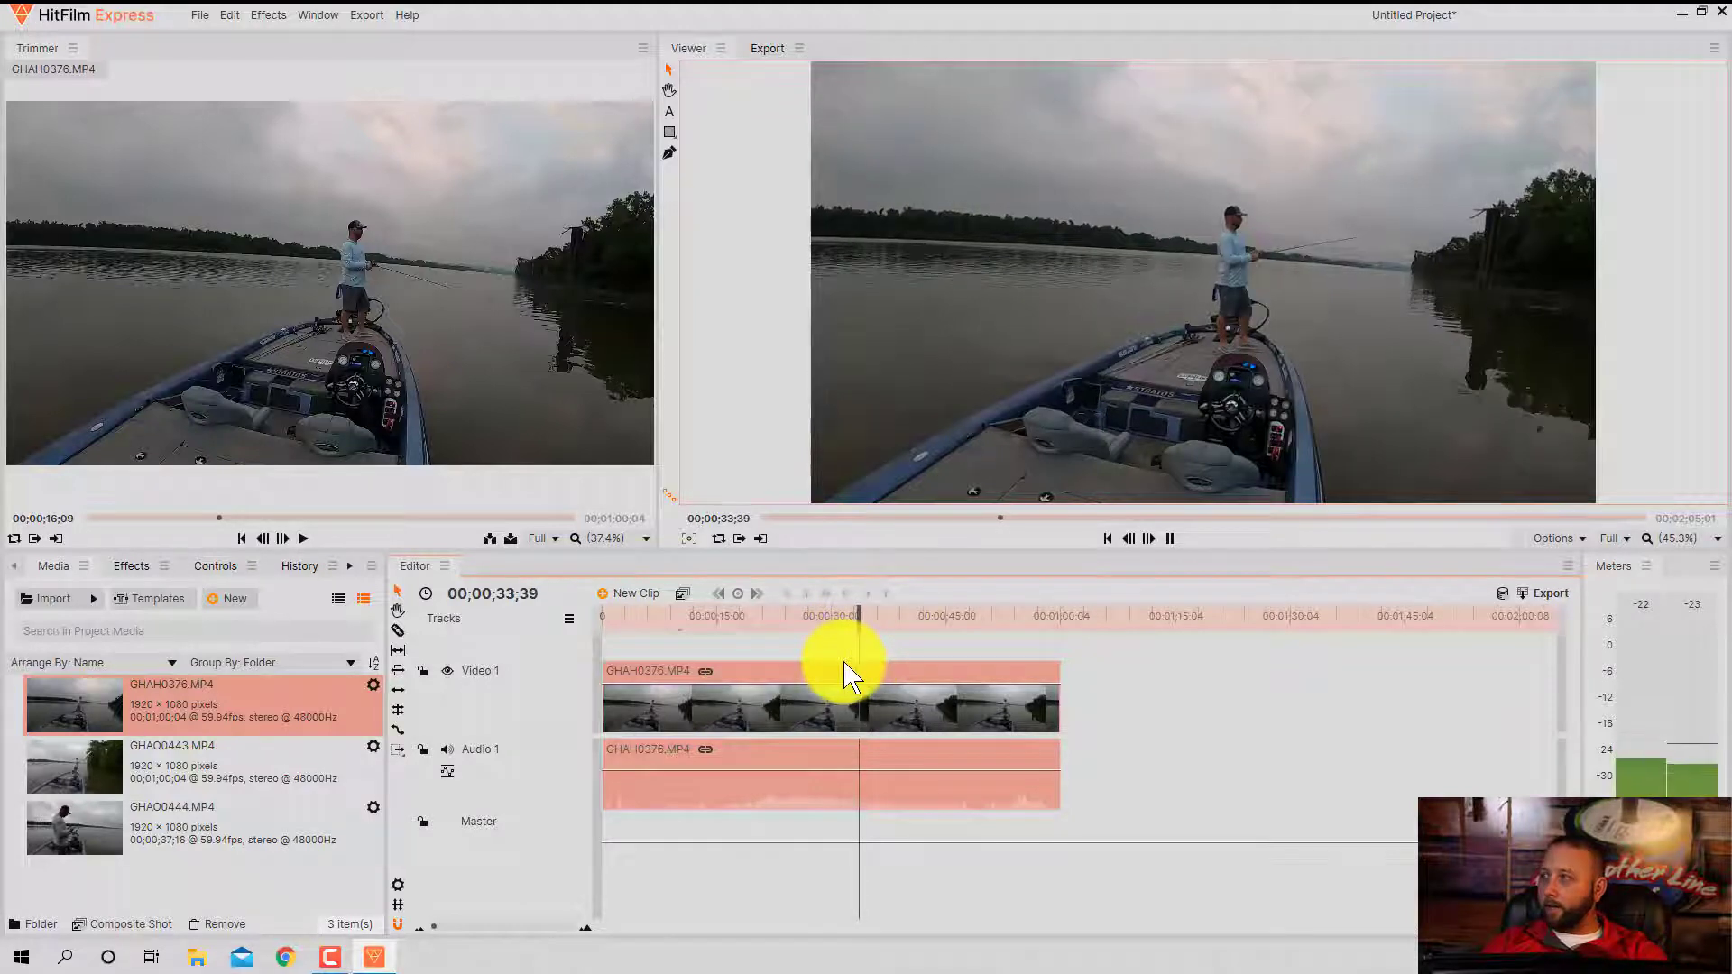
{"action": "key", "text": "space"}
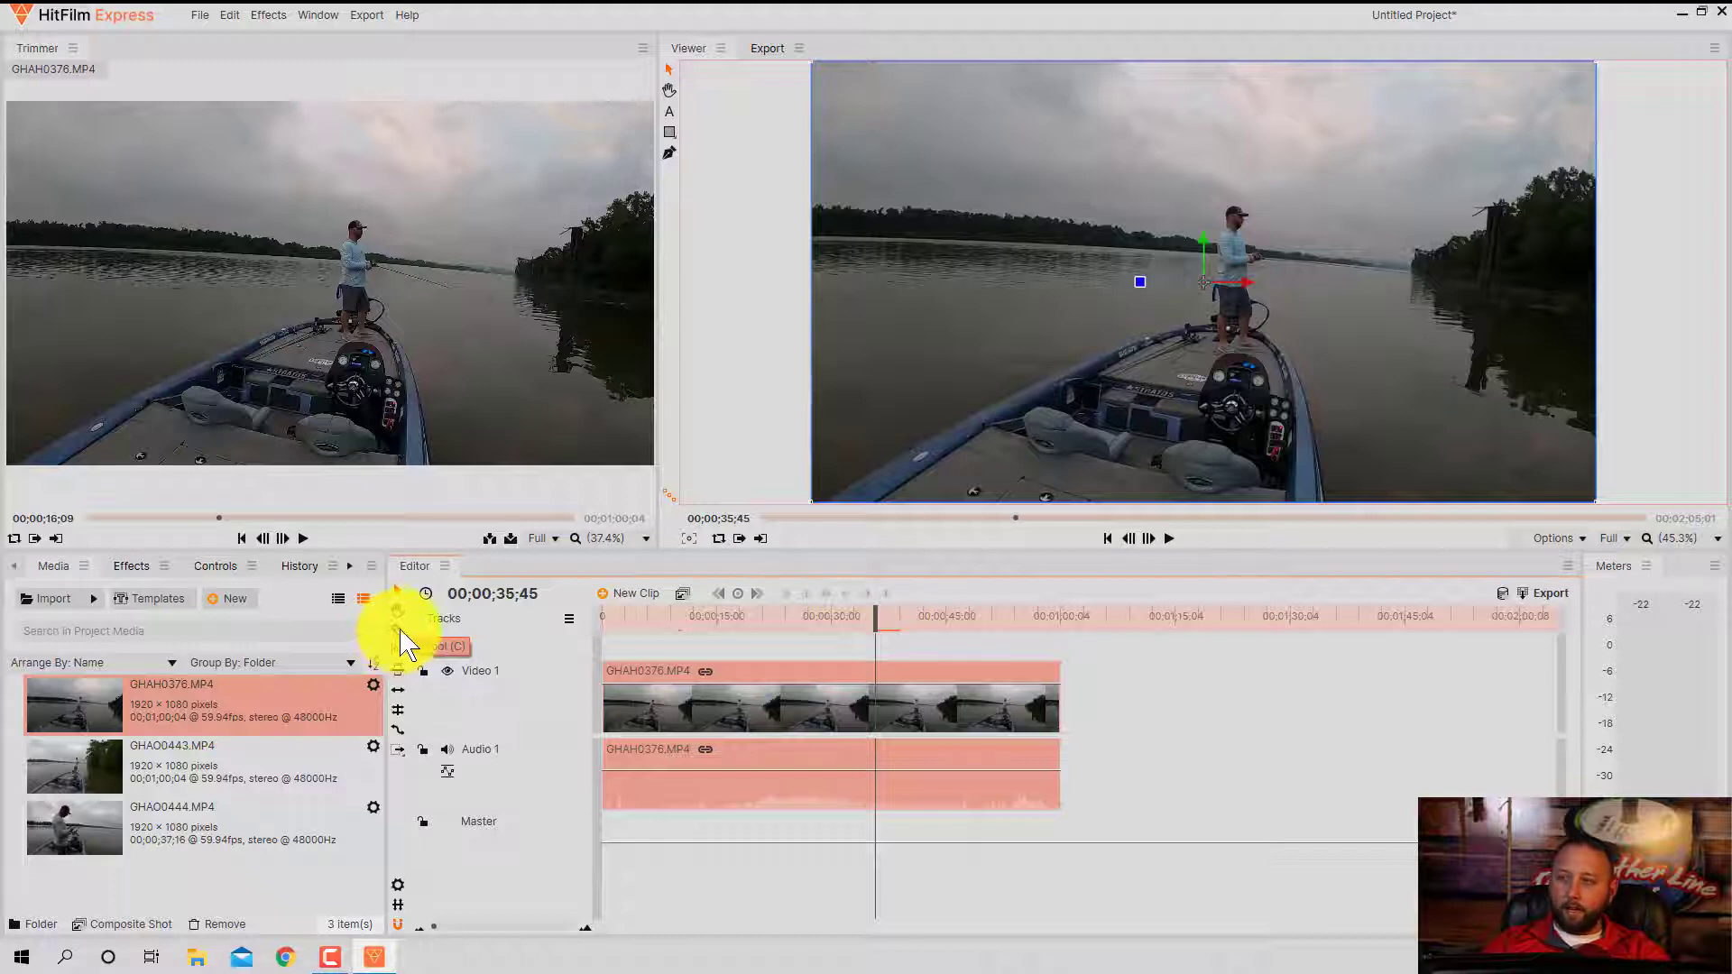
{"action": "left_click", "coordinate": [876, 698]}
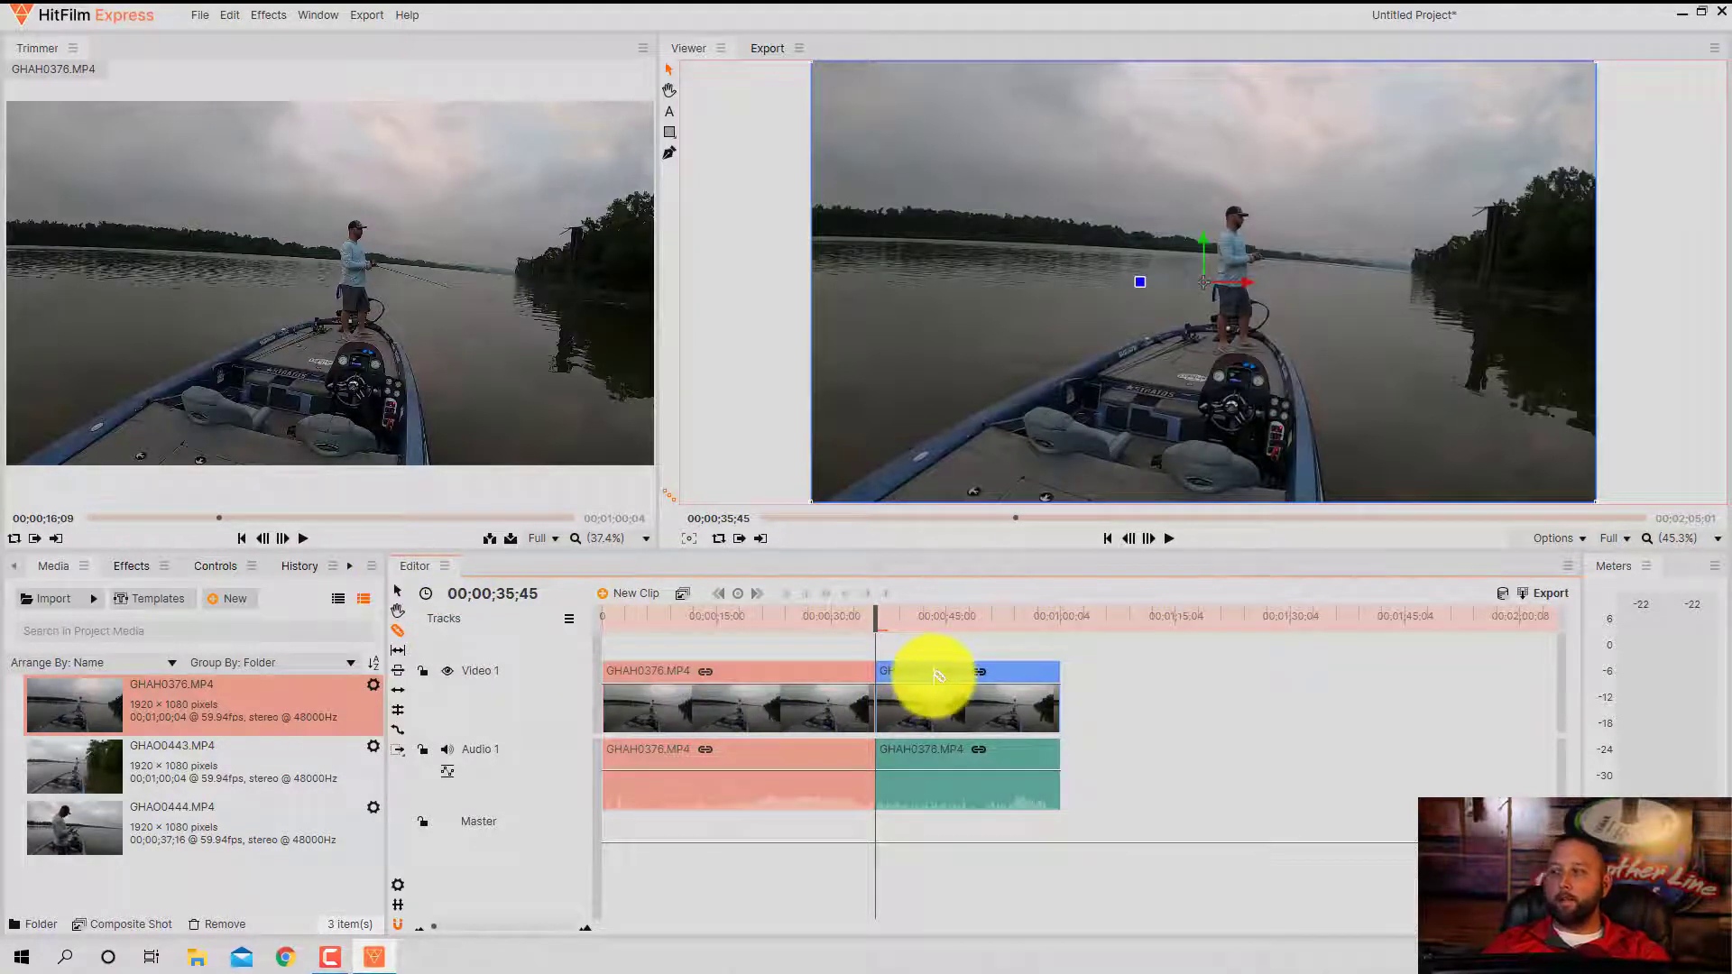
Set the playhead to about 31 seconds and move the second part of the sliced clip to start at about 00;01;16
{"action": "left_click", "coordinate": [893, 609]}
{"action": "left_click_drag", "start_coordinate": [898, 605], "coordinate": [842, 607]}
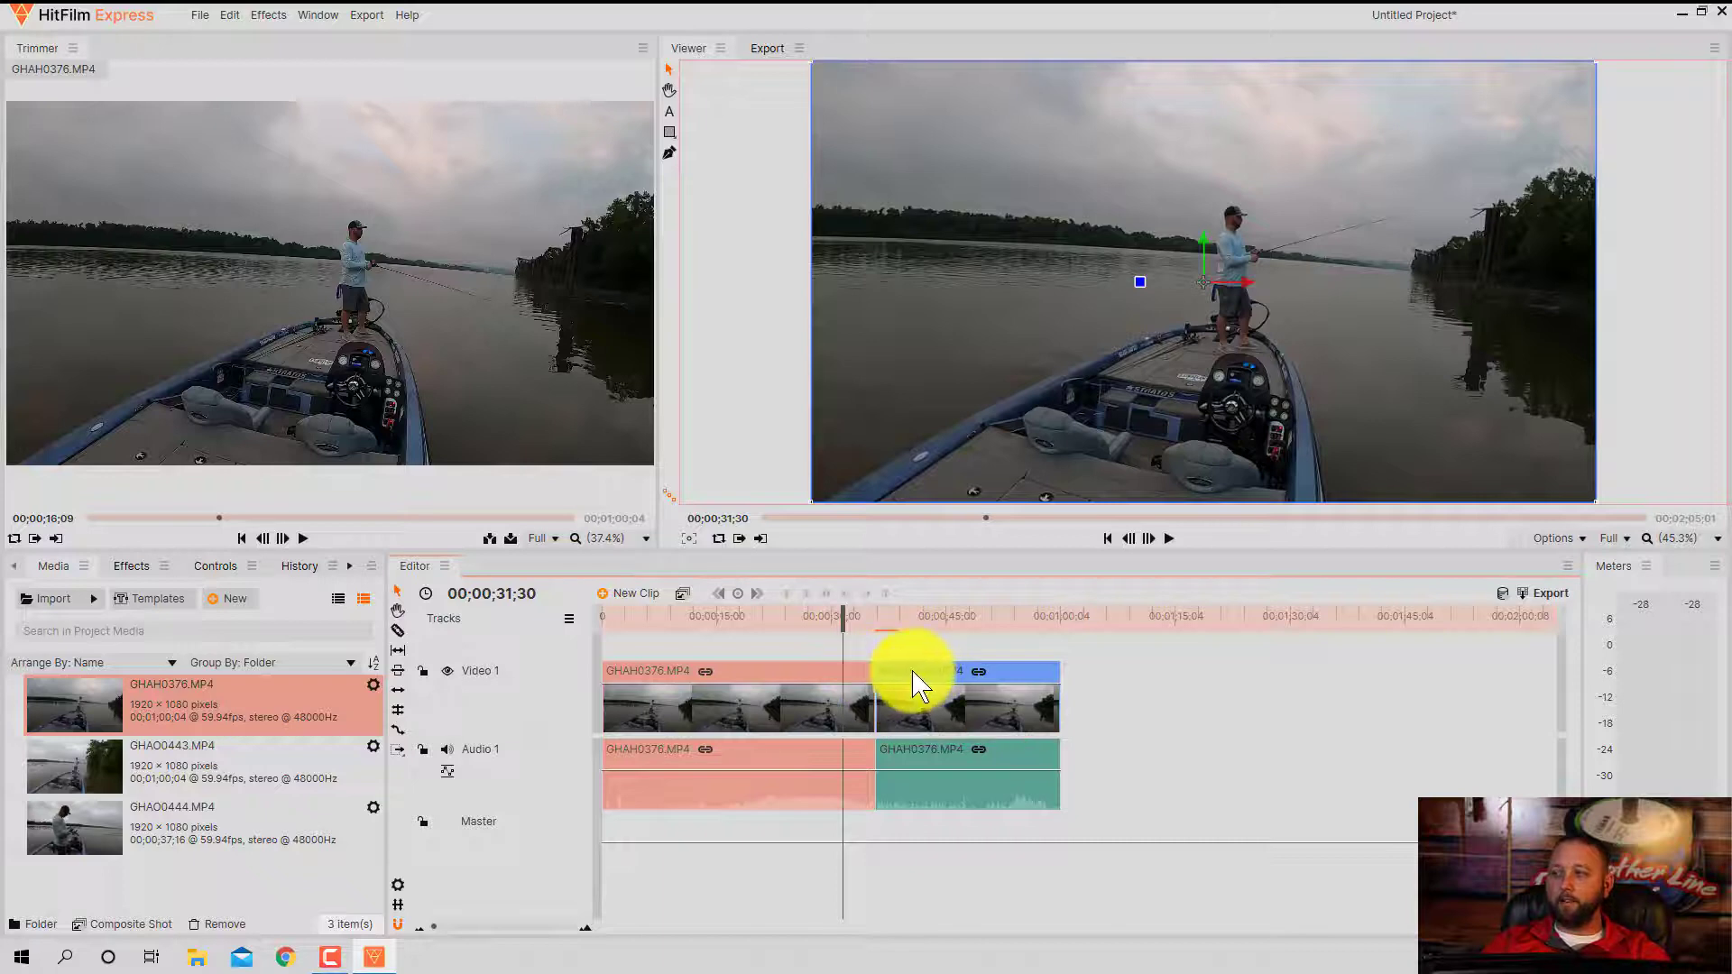
{"action": "left_click_drag", "start_coordinate": [919, 683], "coordinate": [1227, 682]}
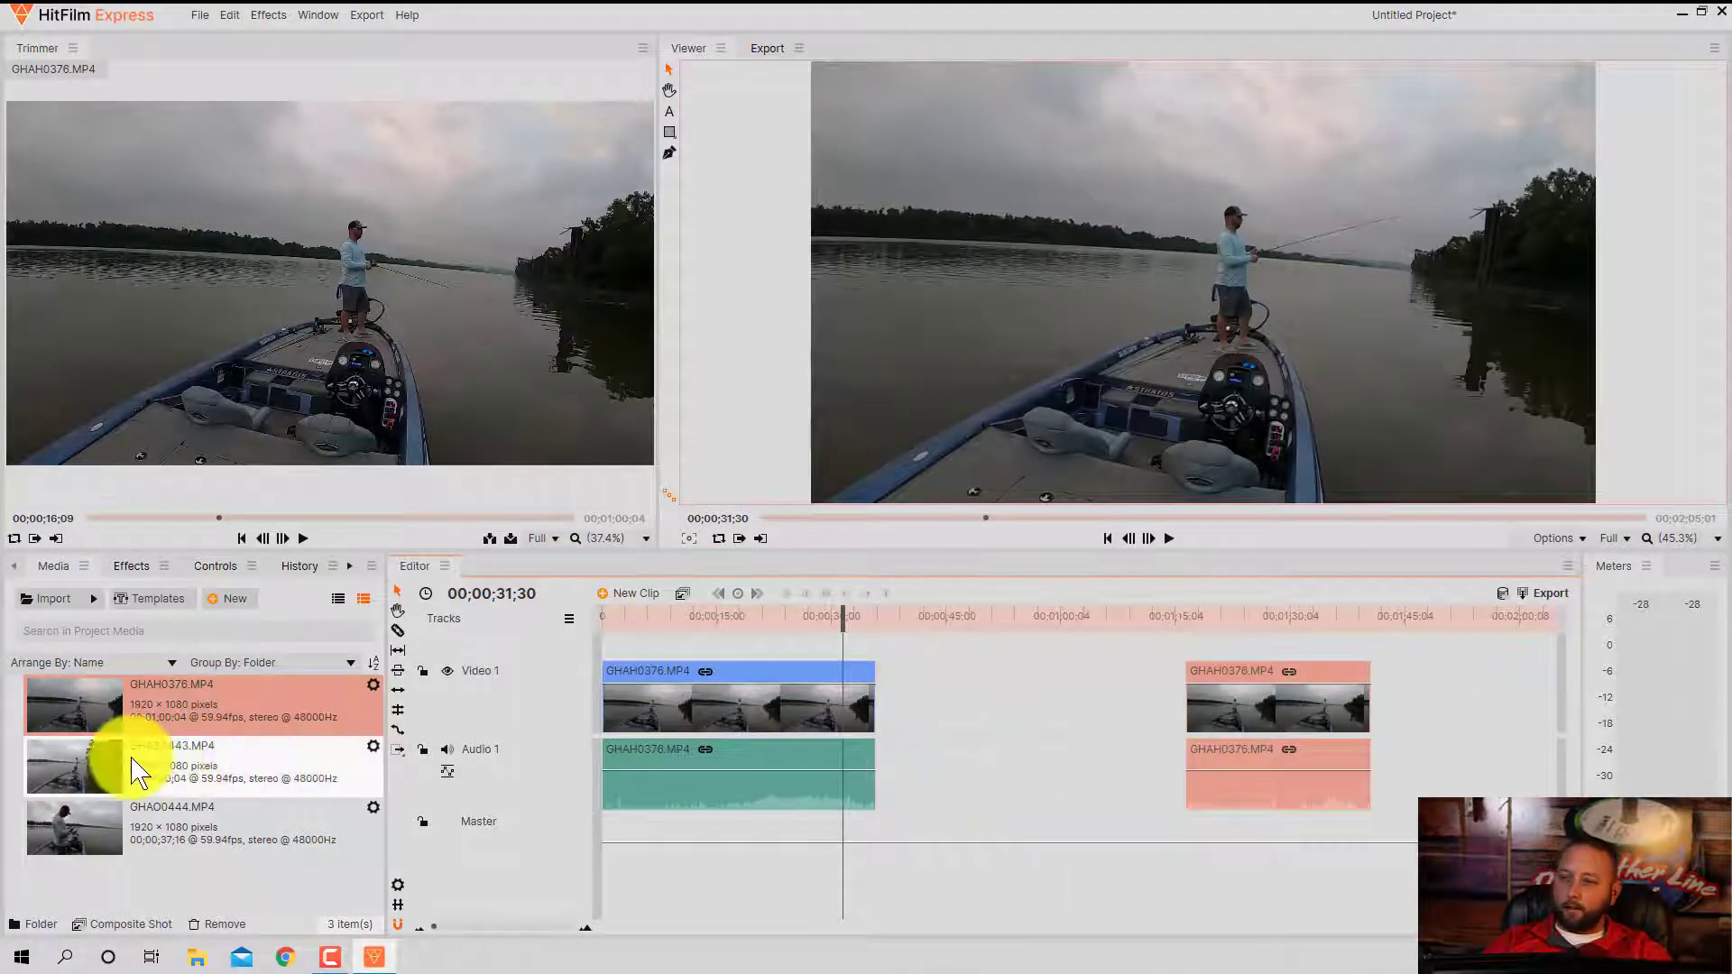
Move the second part of GHAH0376.MP4 to start at about 00;01;57 and place GHAO0443.MP4 directly after the first part
{"action": "left_click_drag", "start_coordinate": [105, 754], "coordinate": [878, 716]}
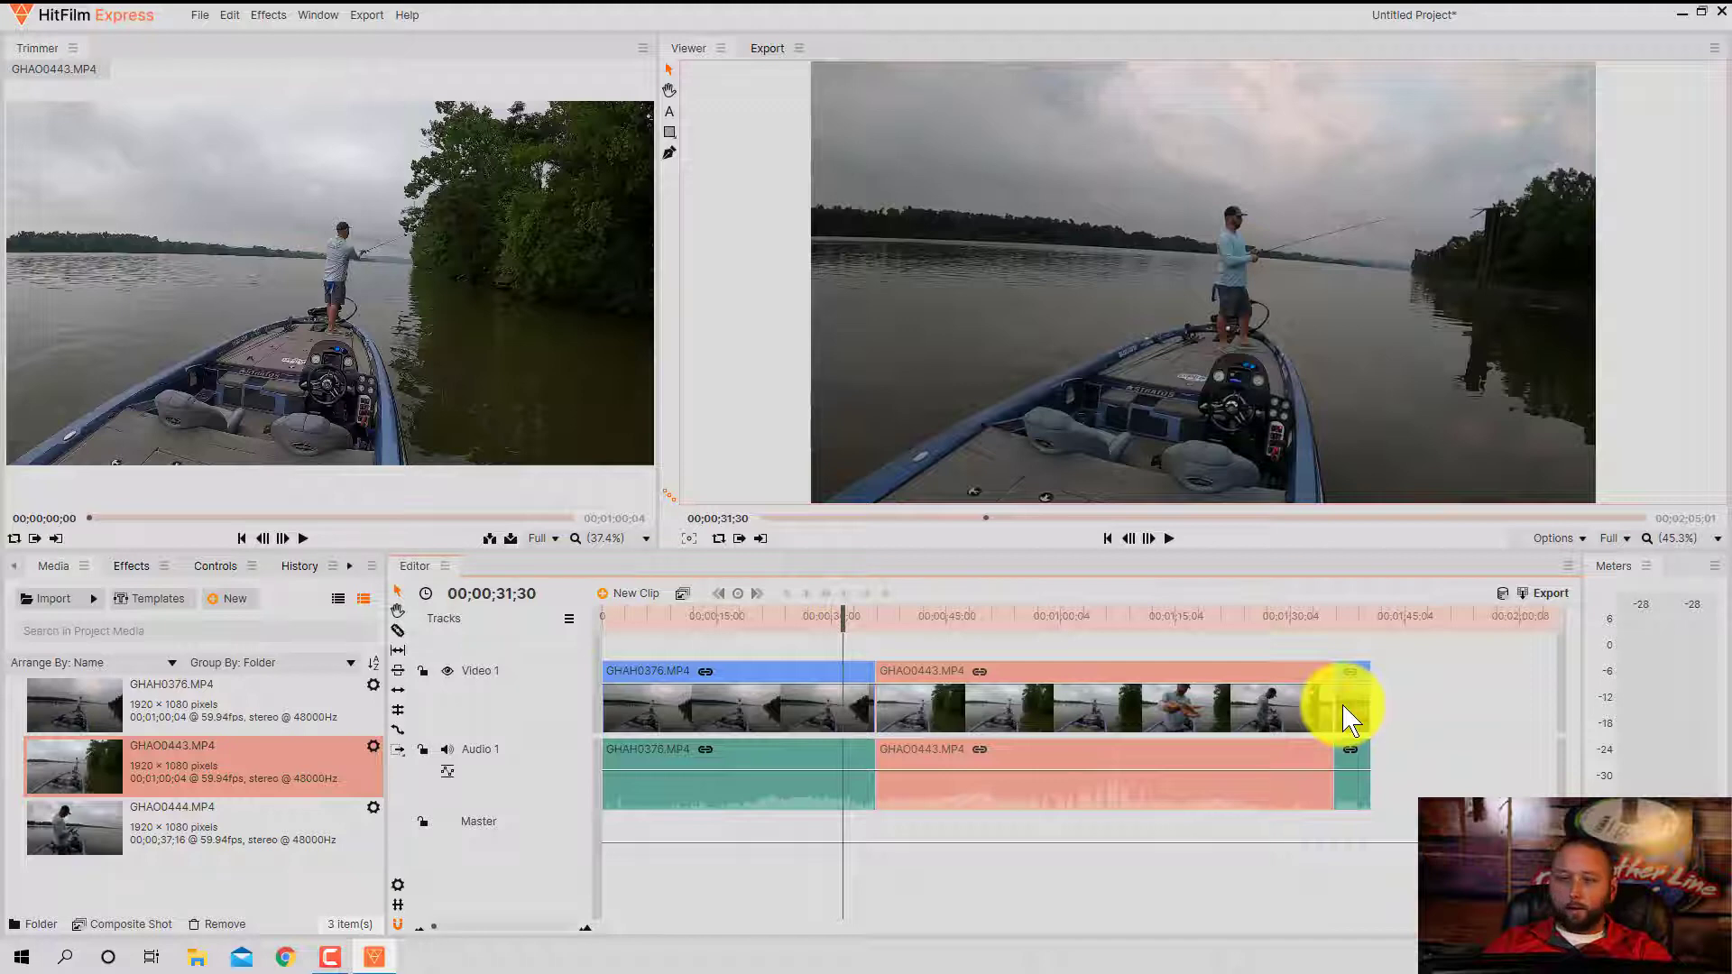
{"action": "left_click_drag", "start_coordinate": [1360, 713], "coordinate": [1450, 707]}
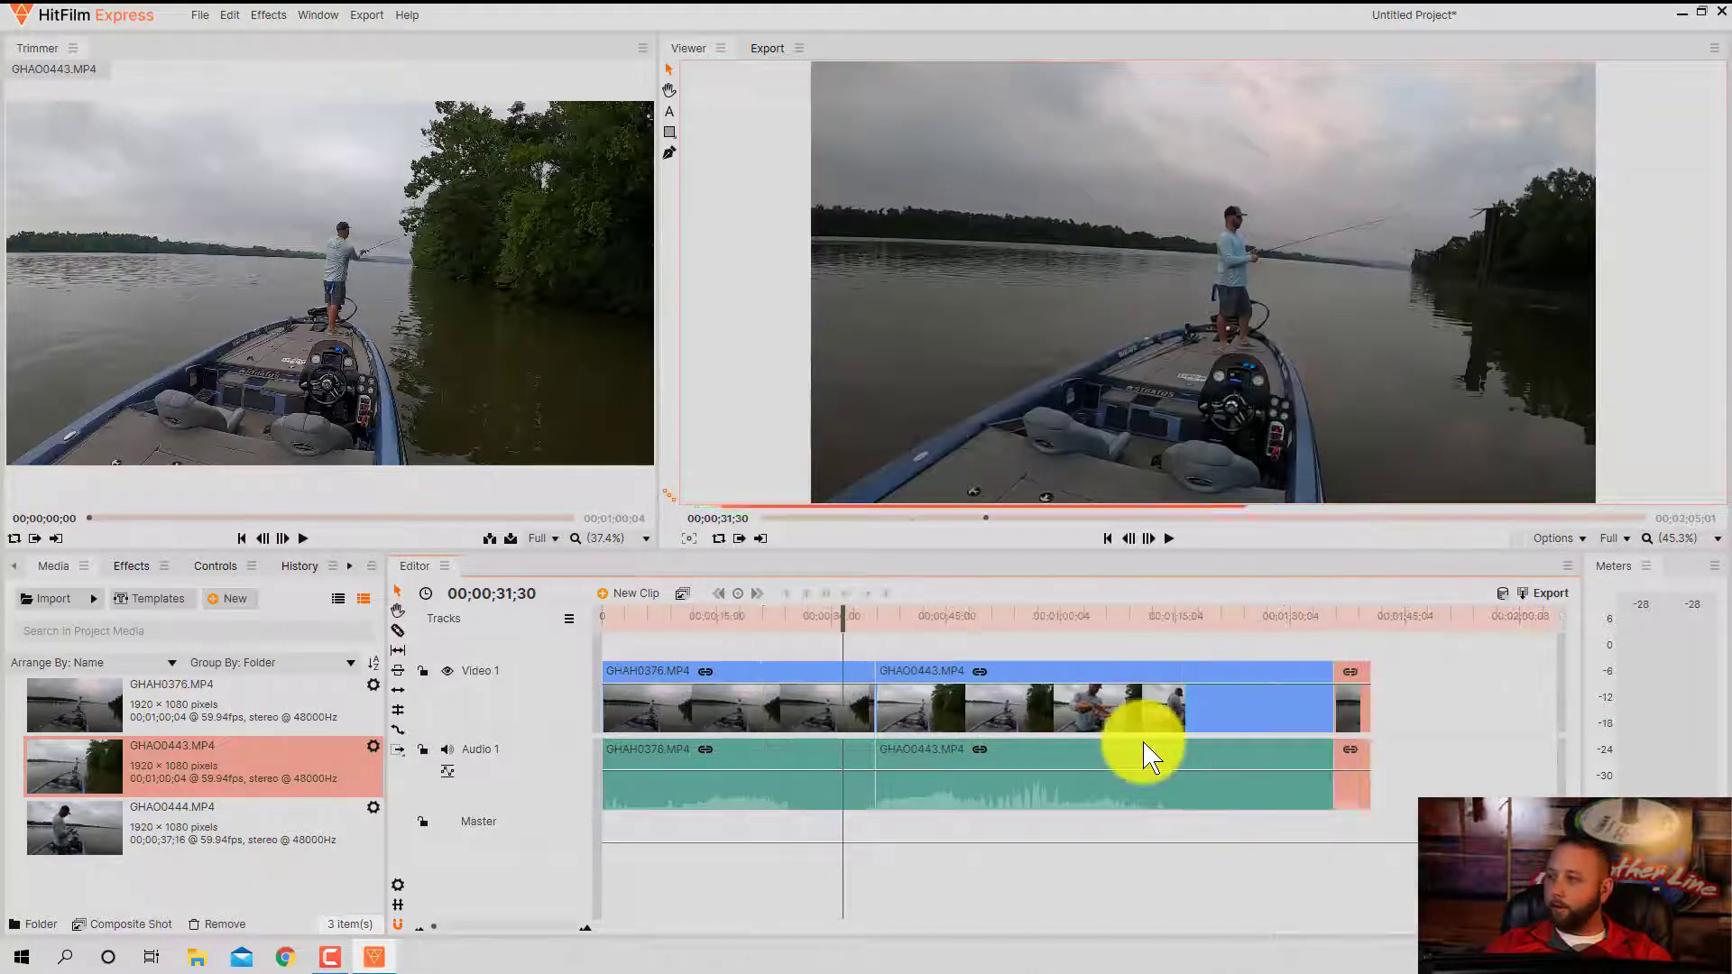
{"action": "left_click", "coordinate": [1236, 717]}
{"action": "left_click_drag", "start_coordinate": [1236, 717], "coordinate": [1441, 726]}
{"action": "left_click_drag", "start_coordinate": [85, 773], "coordinate": [776, 709]}
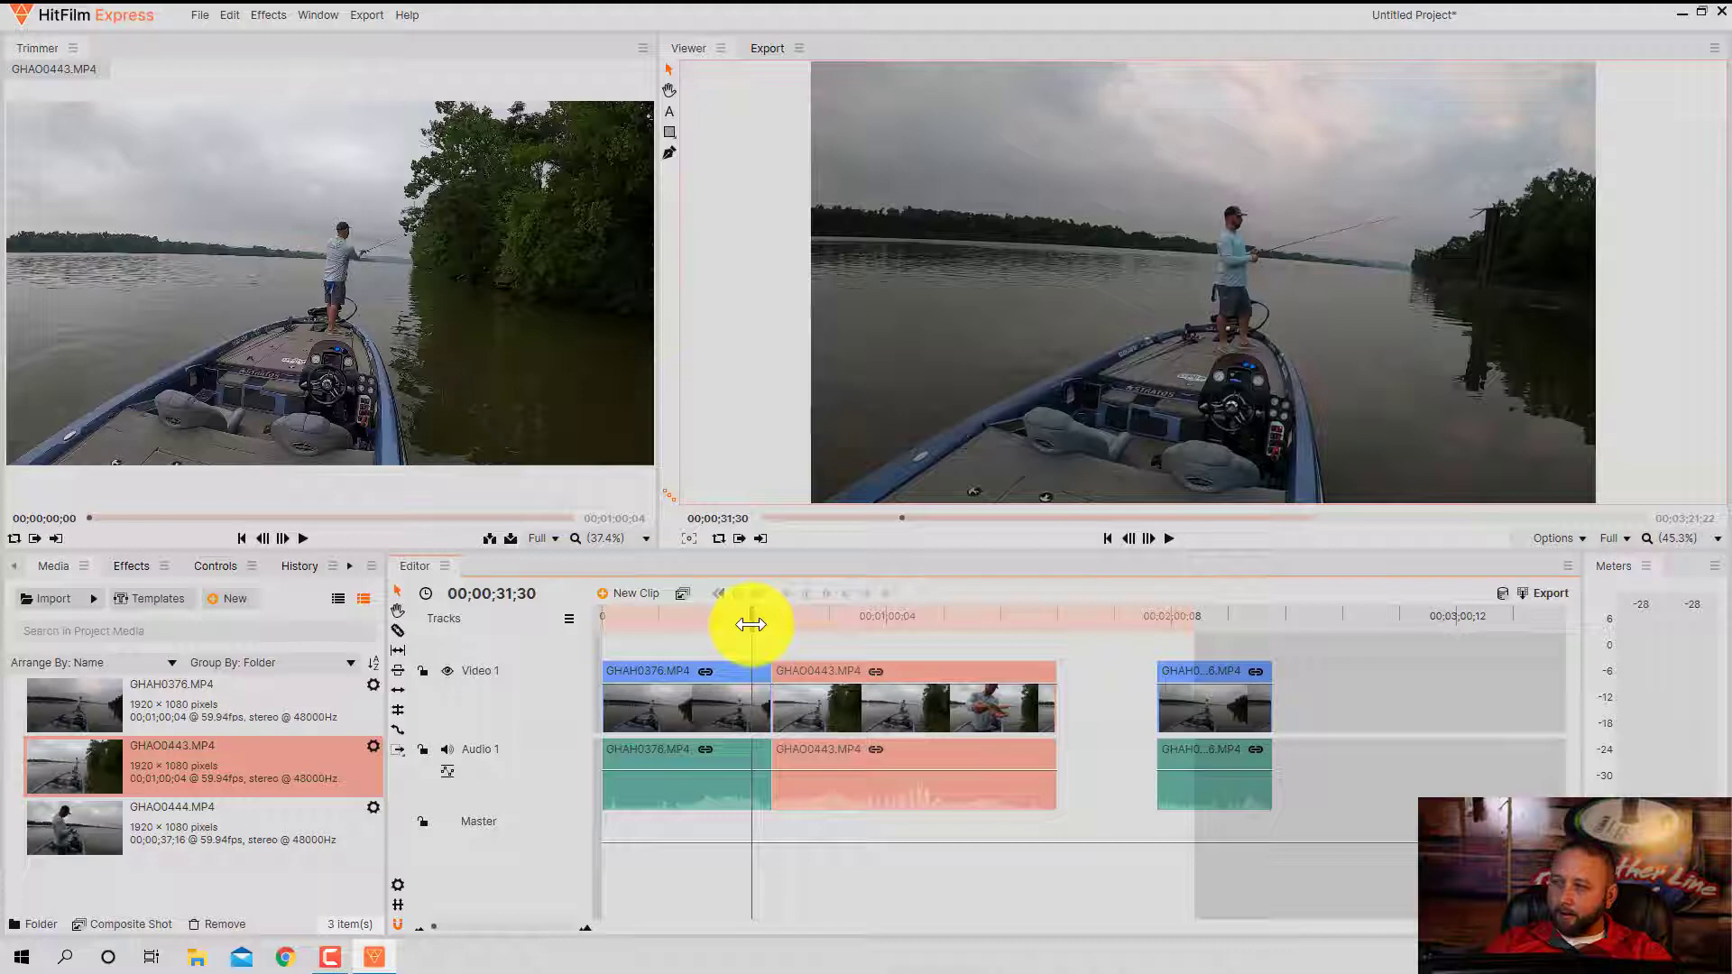
Set the Viewer's playback resolution to 1/4 and preview the cut between GHAH0376.MP4 and GHAO0443.MP4 from about 34 to 36 seconds
{"action": "key", "text": "space"}
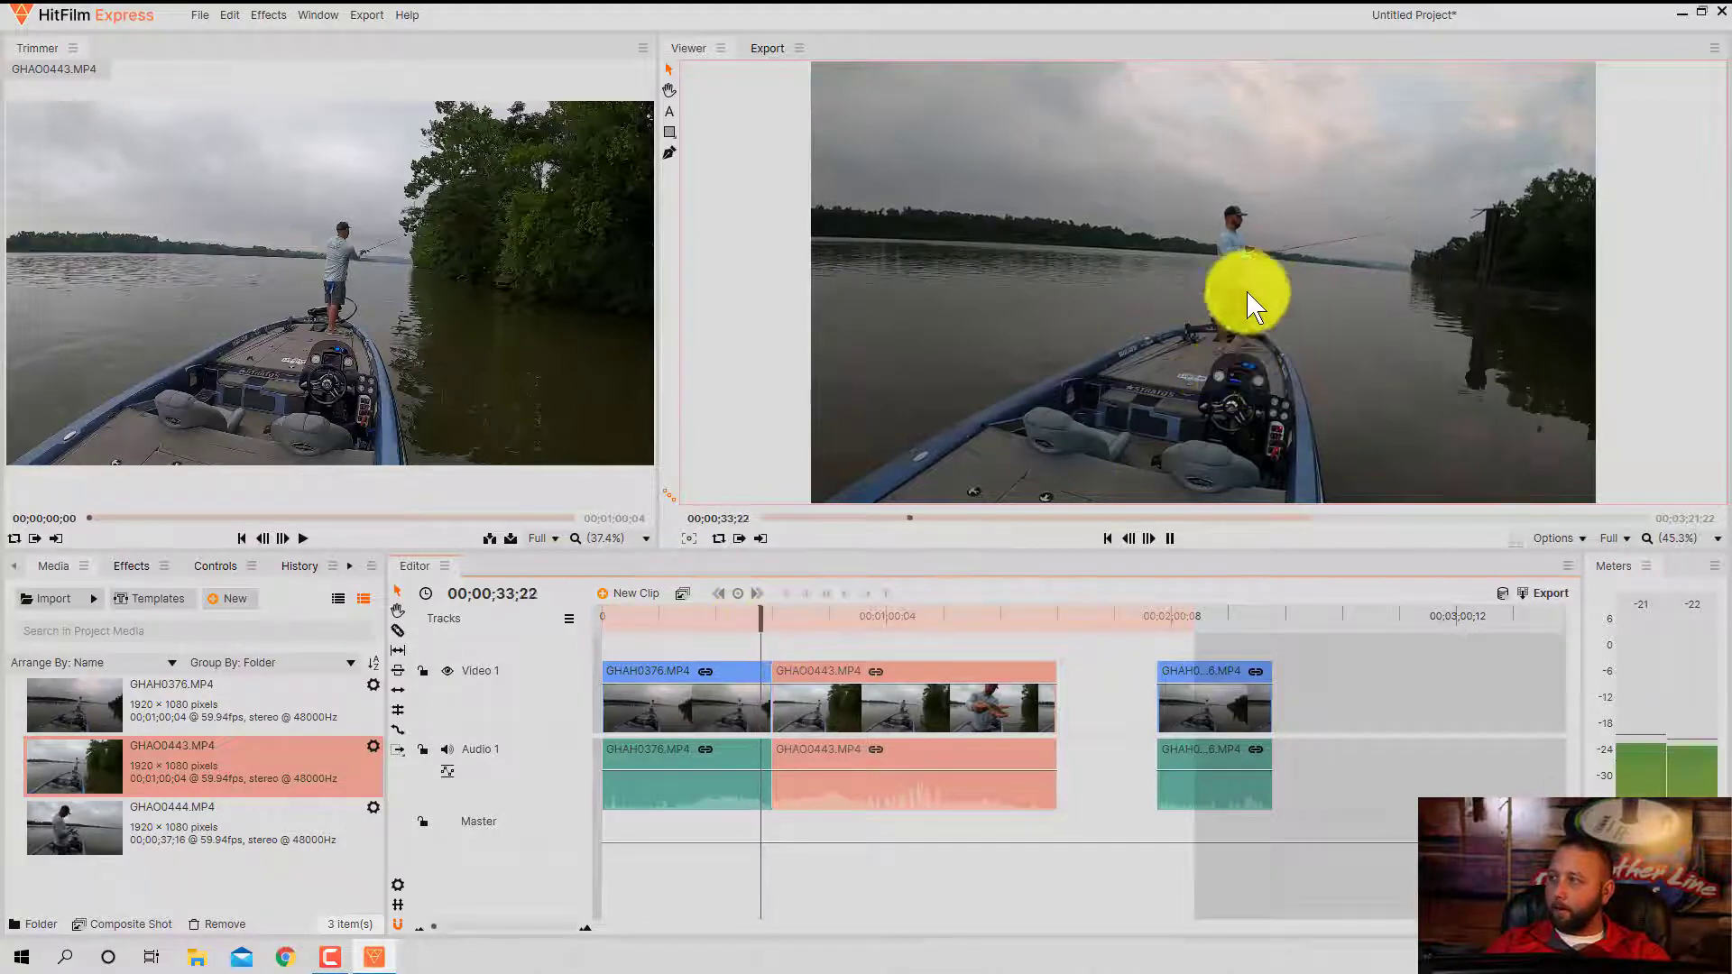
{"action": "key", "text": "space"}
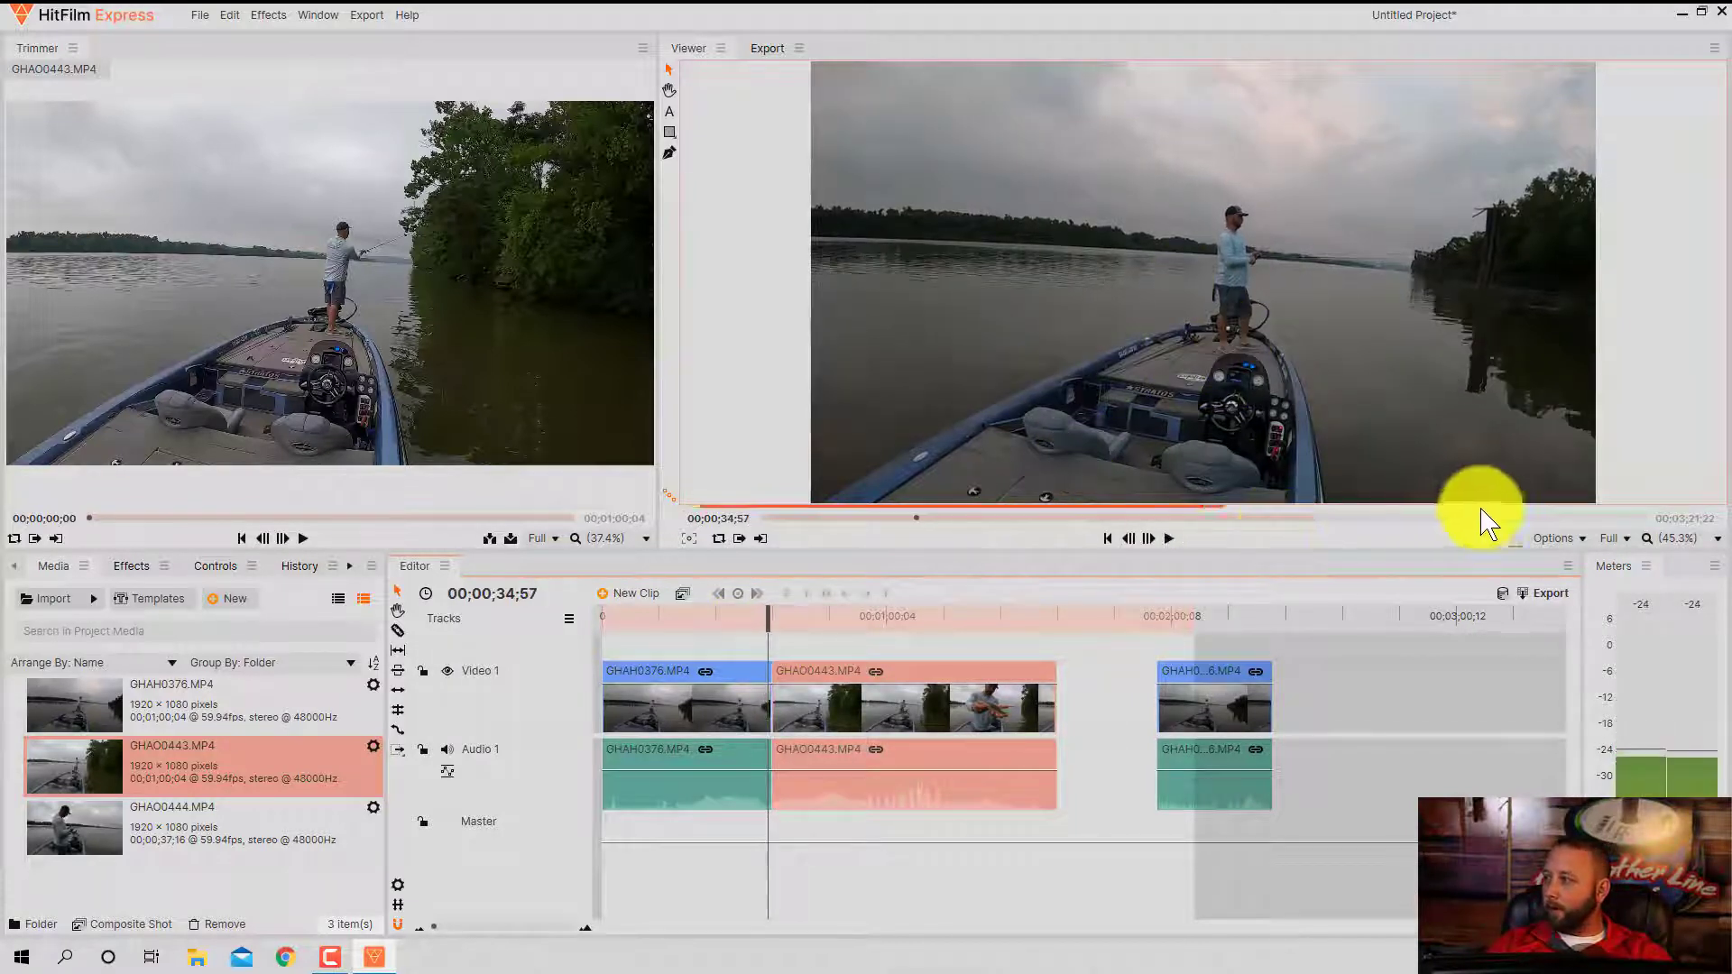
{"action": "left_click", "coordinate": [1615, 539]}
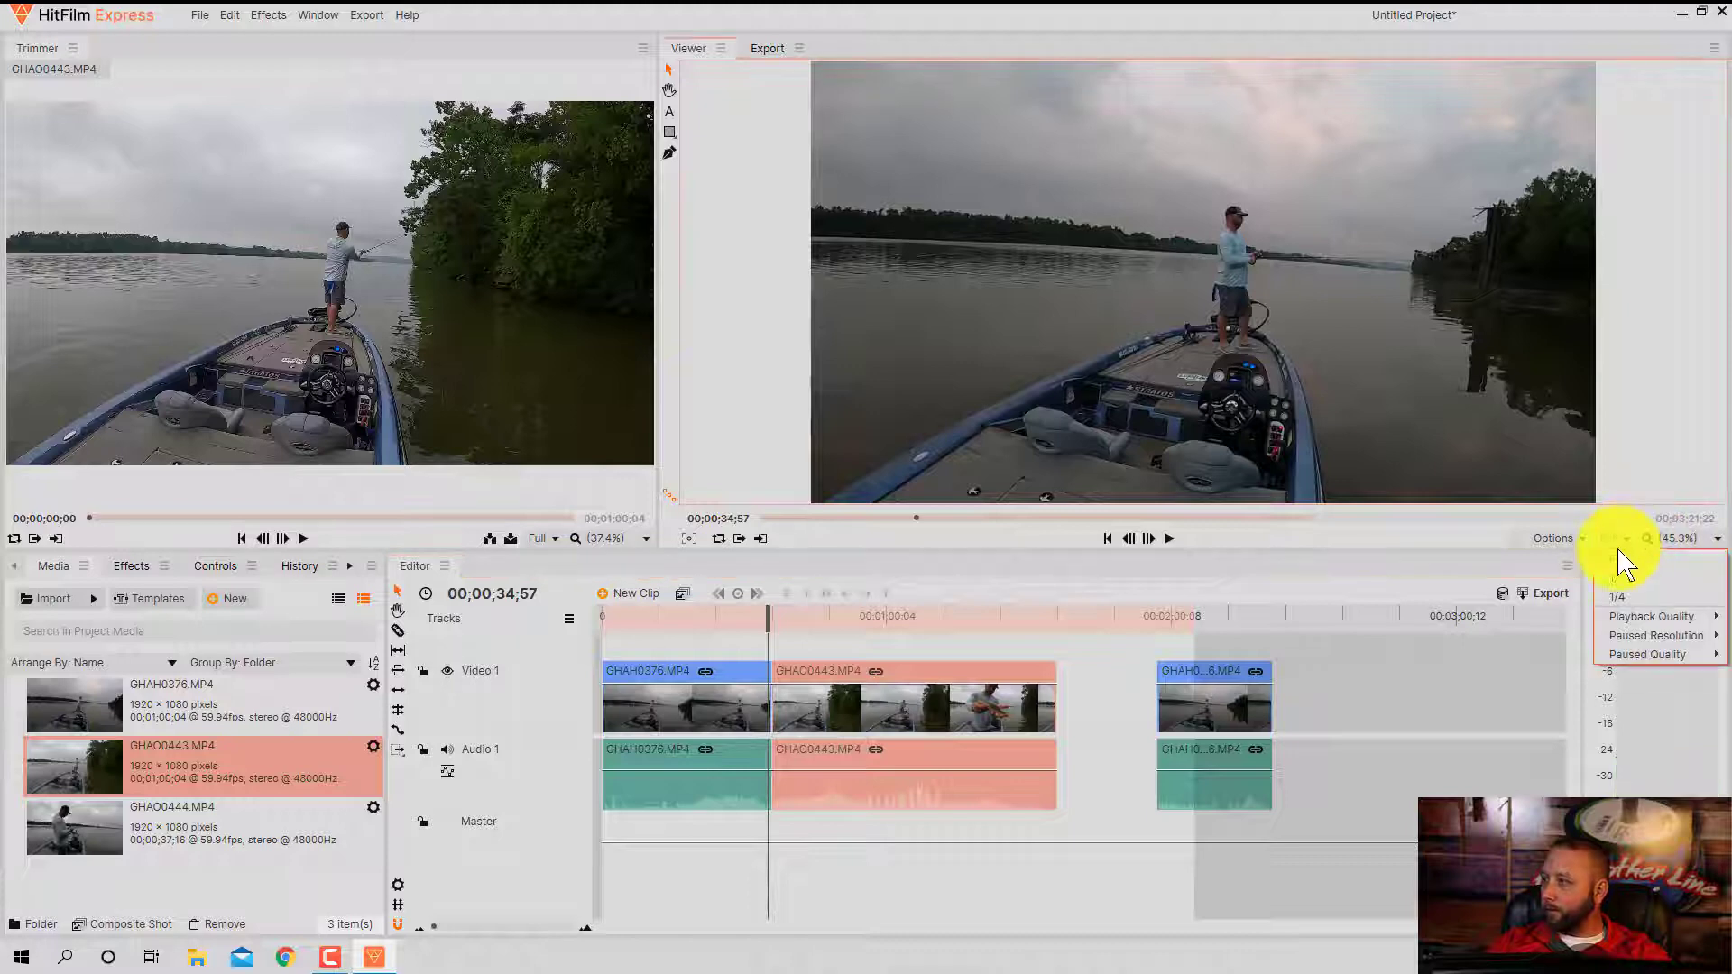
{"action": "left_click", "coordinate": [1615, 578]}
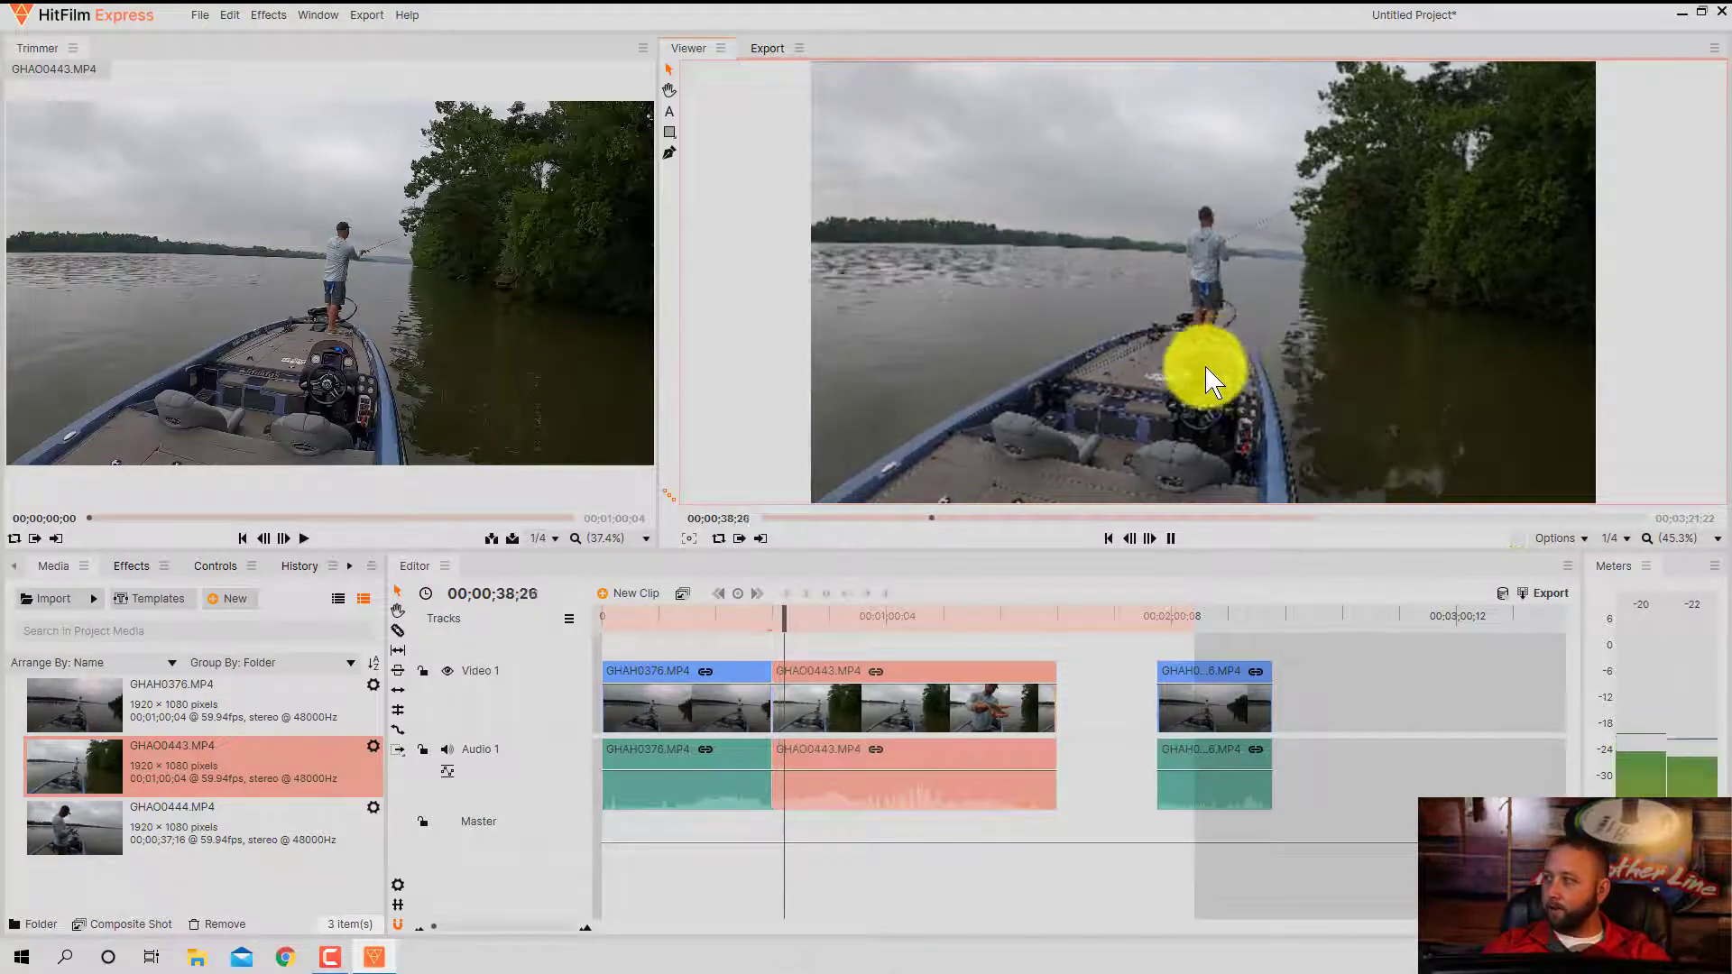
{"action": "left_click", "coordinate": [764, 619]}
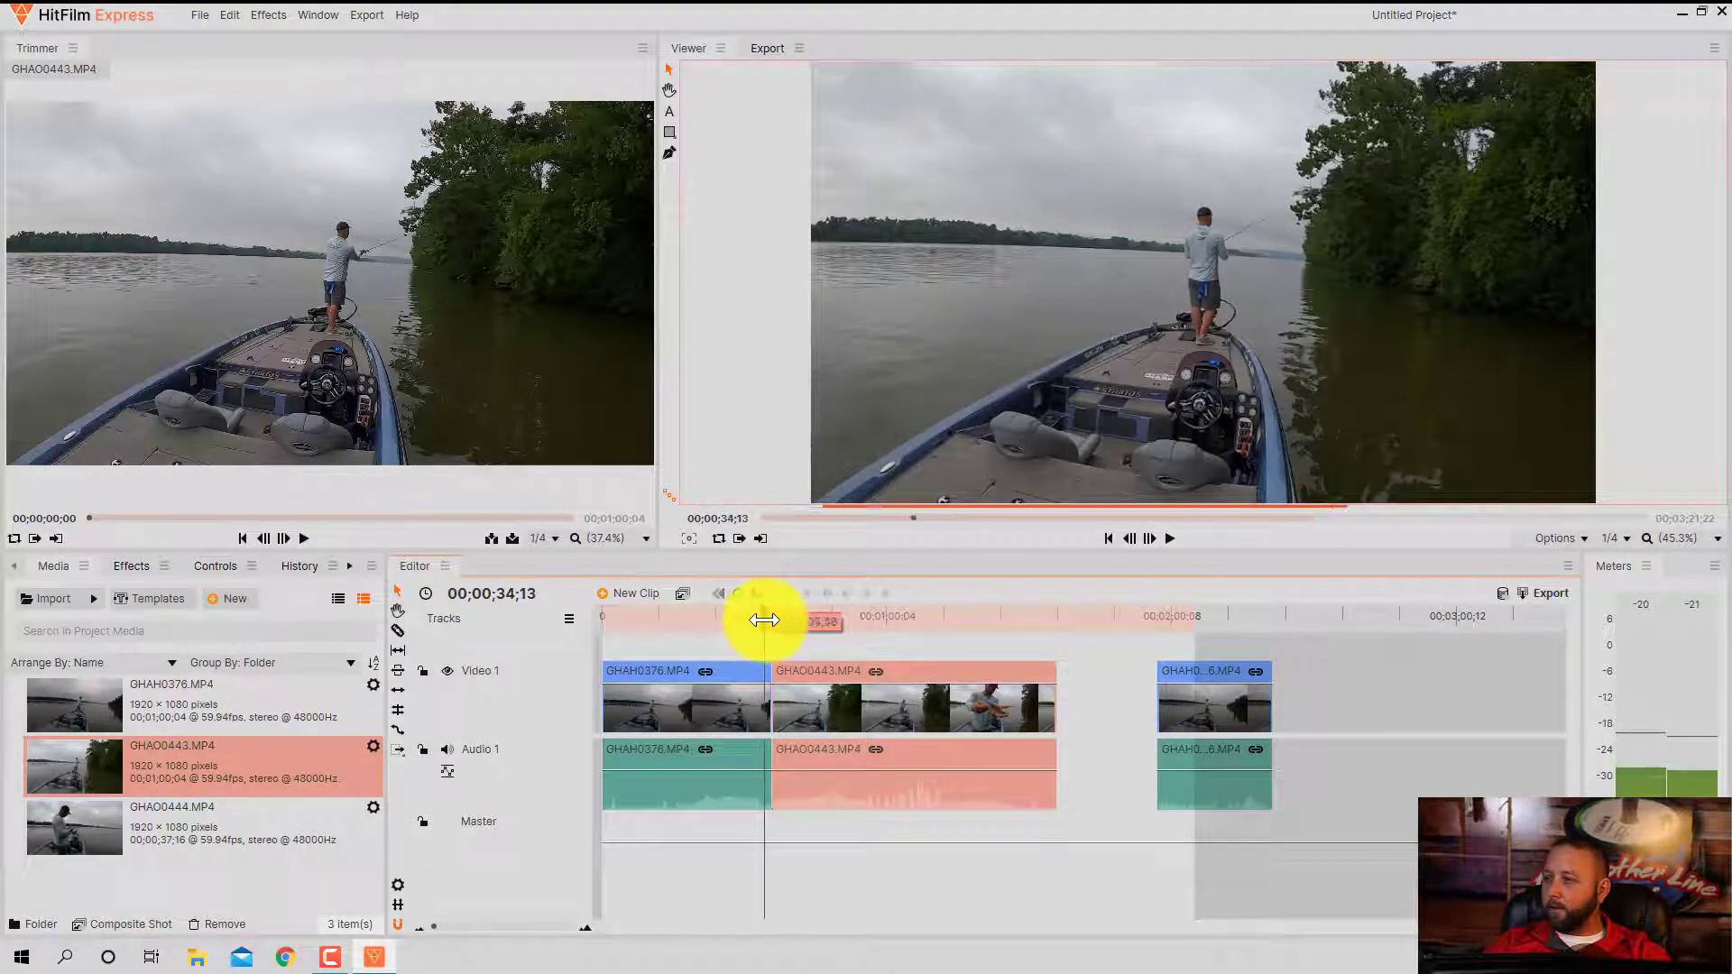
{"action": "key", "text": "space"}
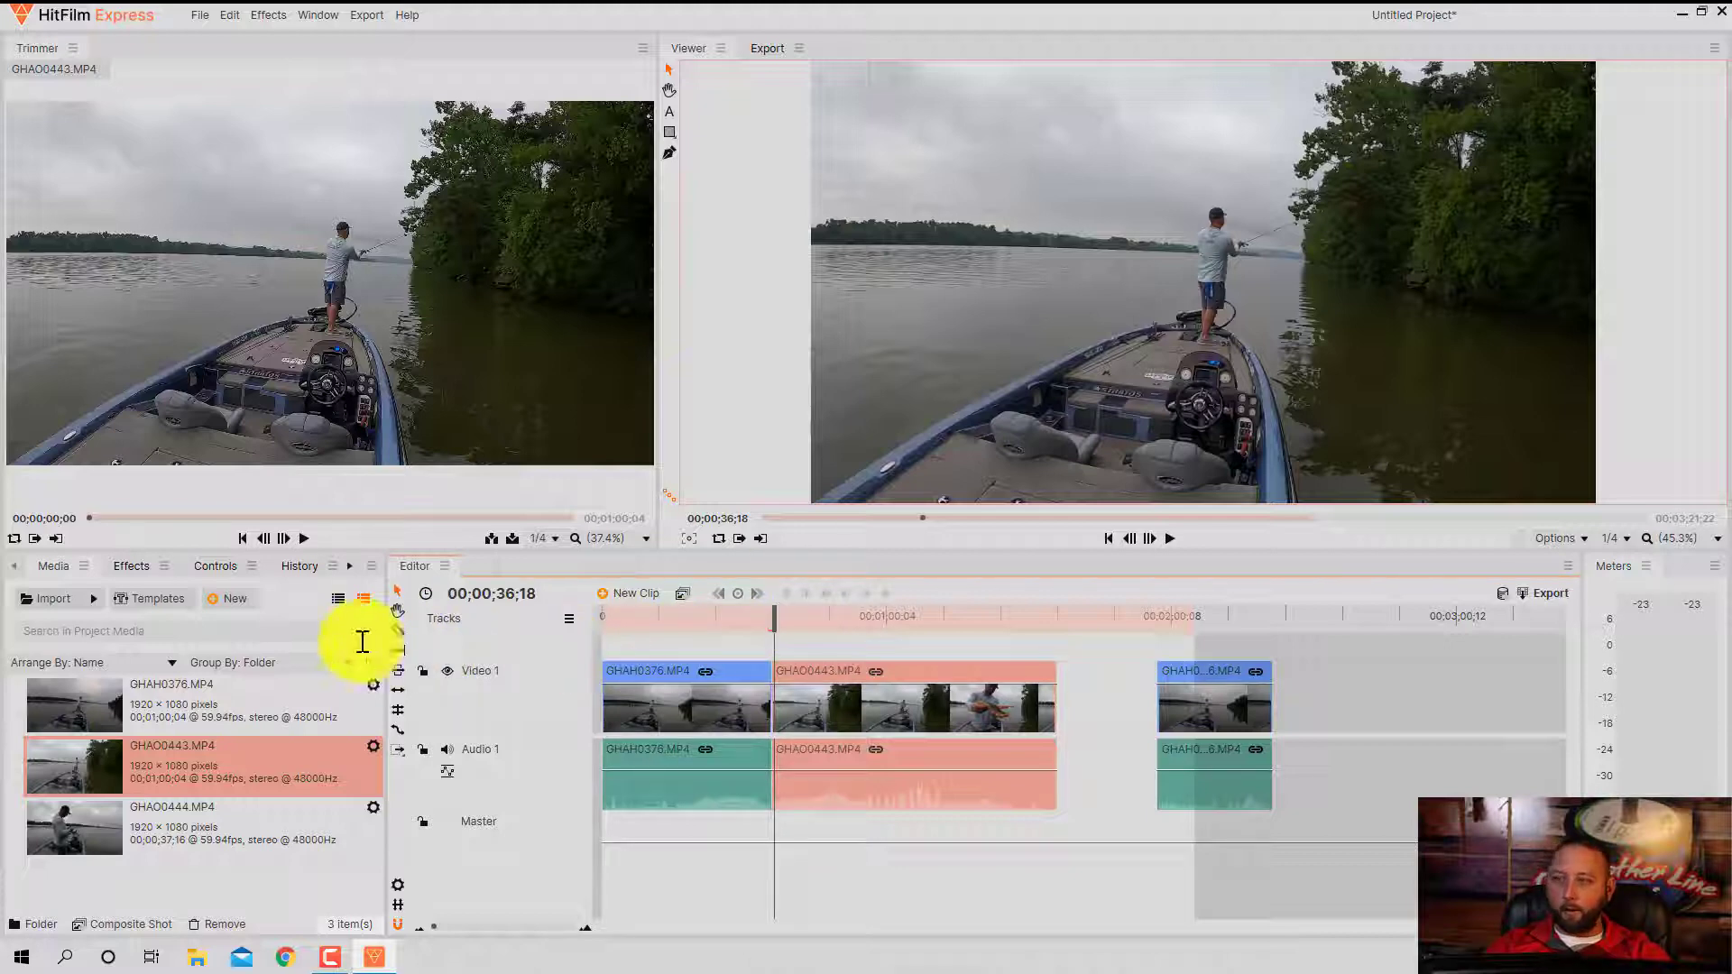
Apply the Cross Dissolve video transition to the cut between GHAH0376.MP4 and GHAO0443.MP4
{"action": "left_click", "coordinate": [135, 566]}
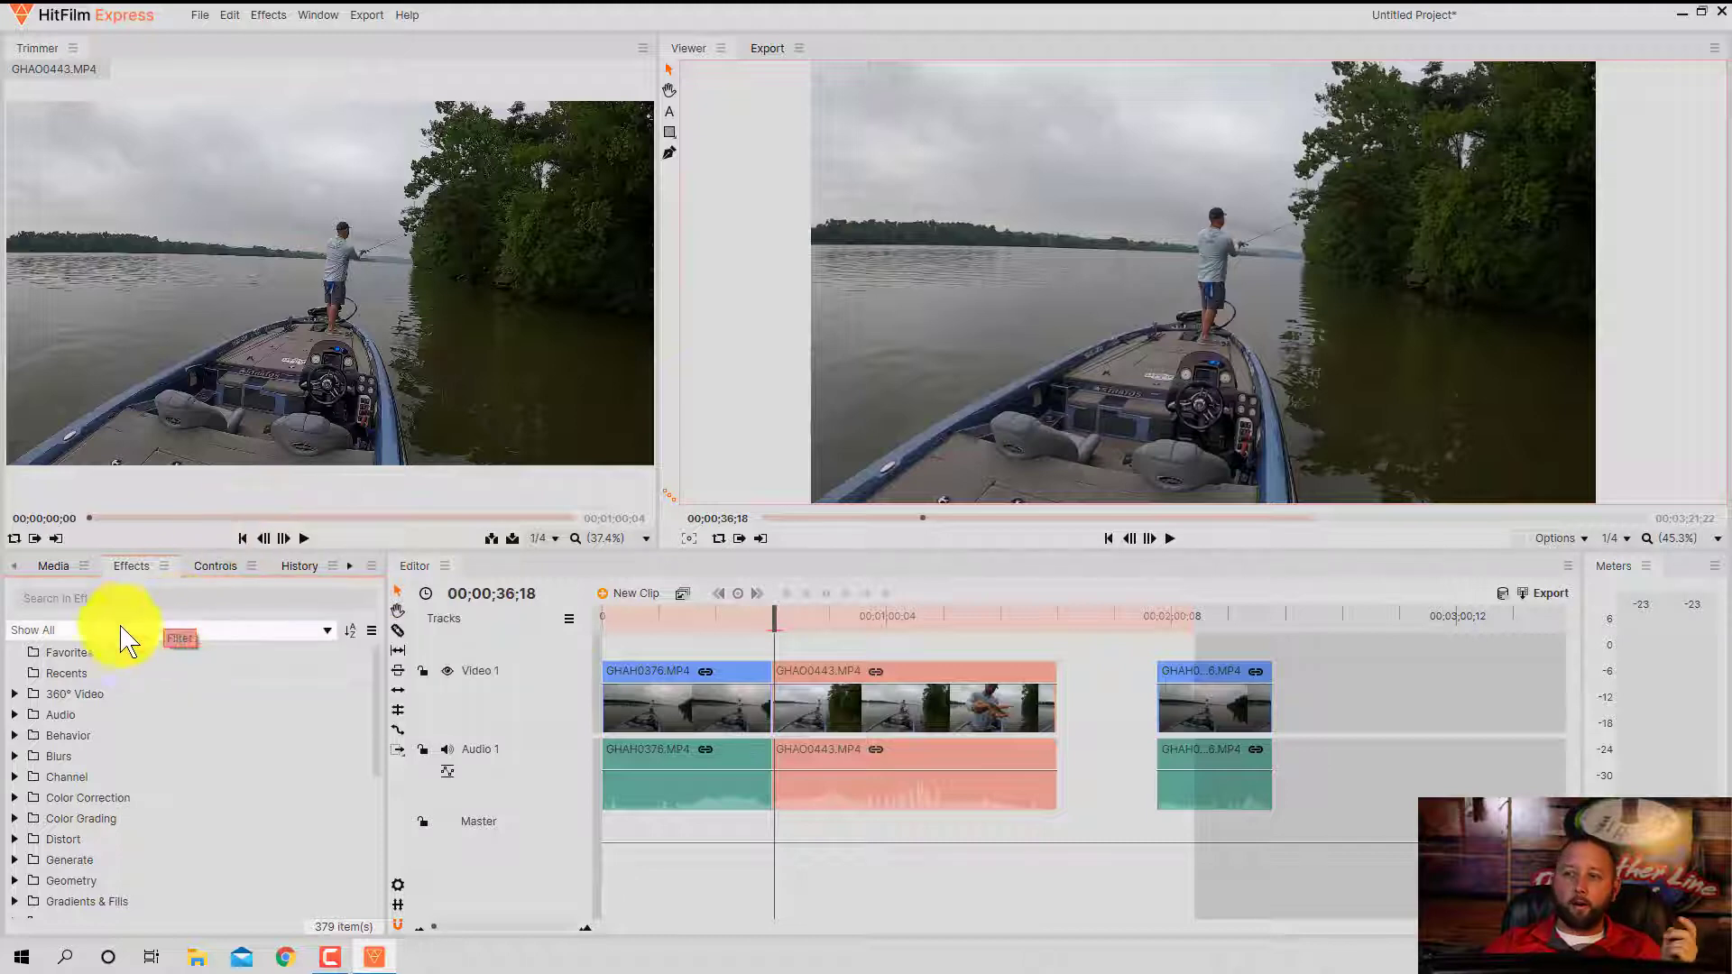
{"action": "scroll", "coordinate": [61, 691], "scroll_direction": "down", "scroll_amount": 5}
{"action": "scroll", "coordinate": [27, 784], "scroll_direction": "up", "scroll_amount": 5}
{"action": "scroll", "coordinate": [28, 784], "scroll_direction": "down", "scroll_amount": 4}
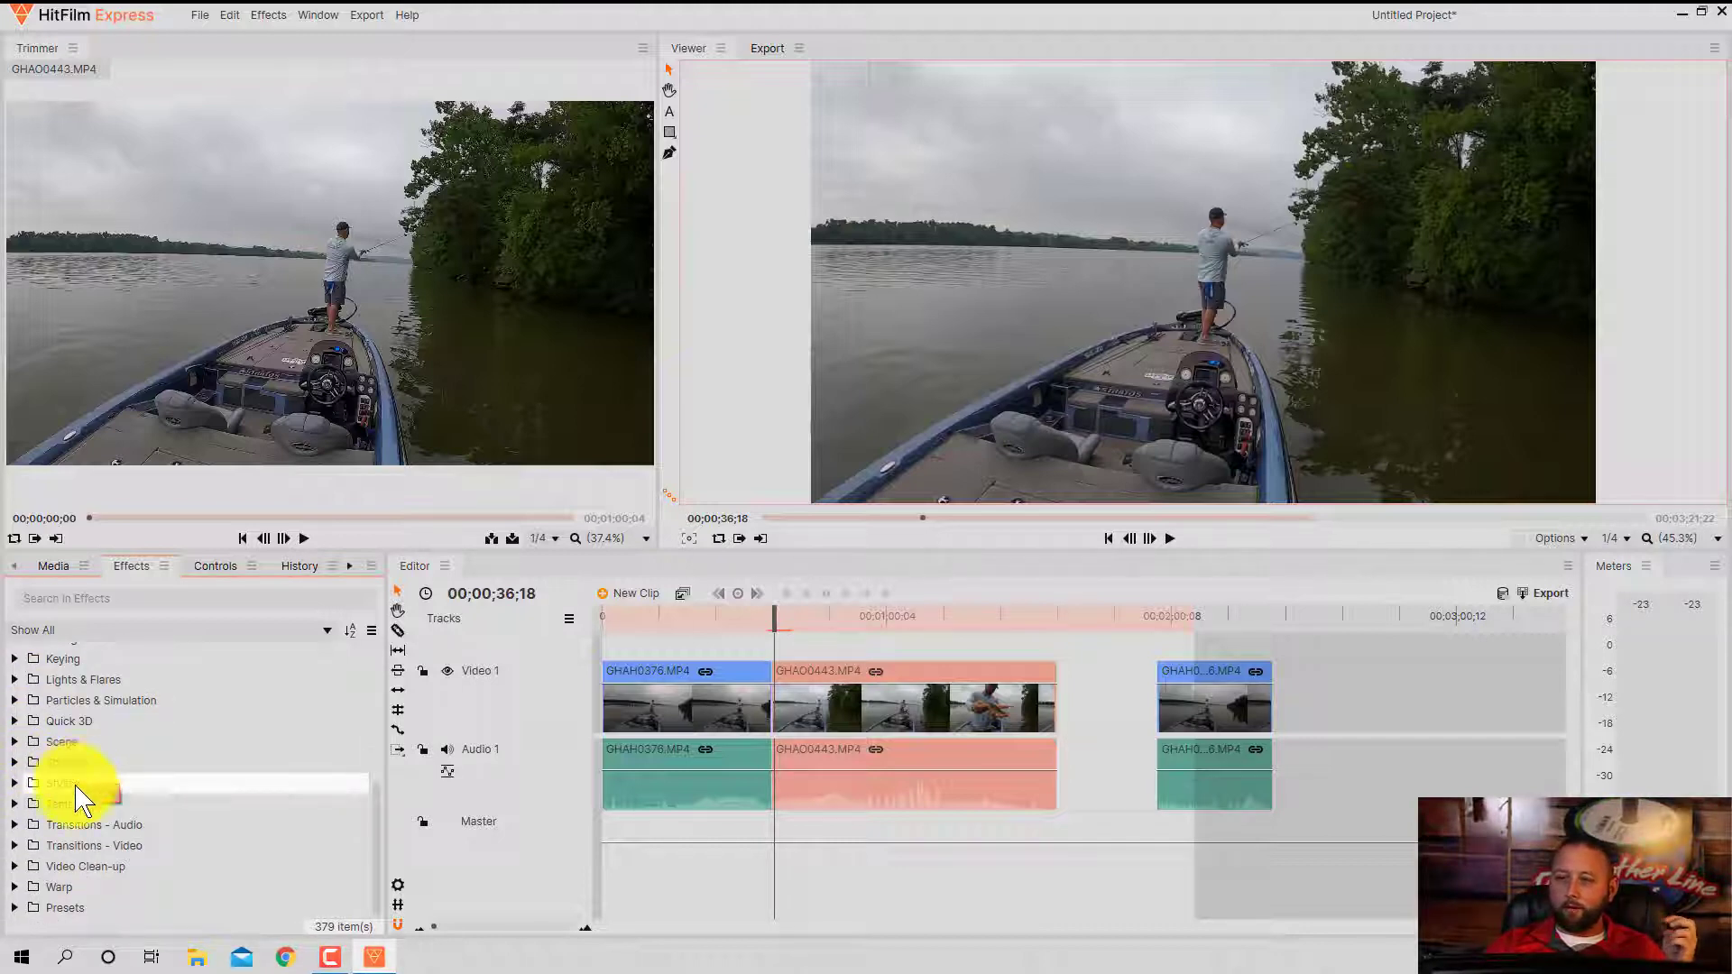
{"action": "left_click", "coordinate": [15, 846]}
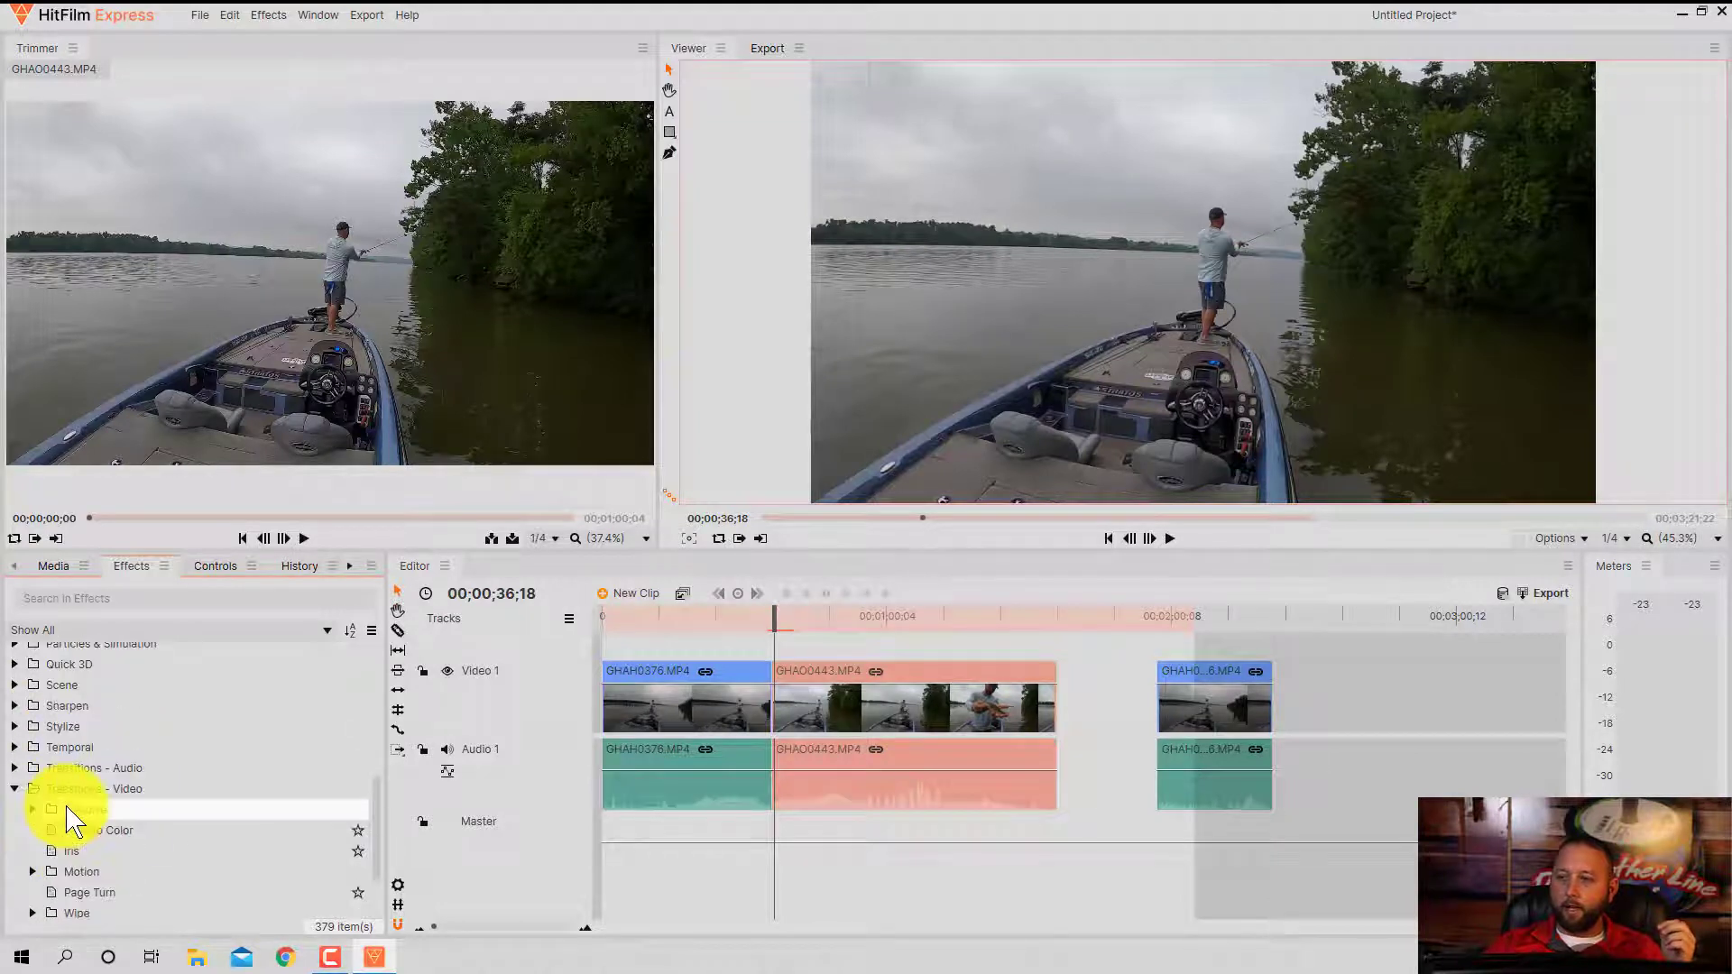
{"action": "scroll", "coordinate": [72, 817], "scroll_direction": "down", "scroll_amount": 3}
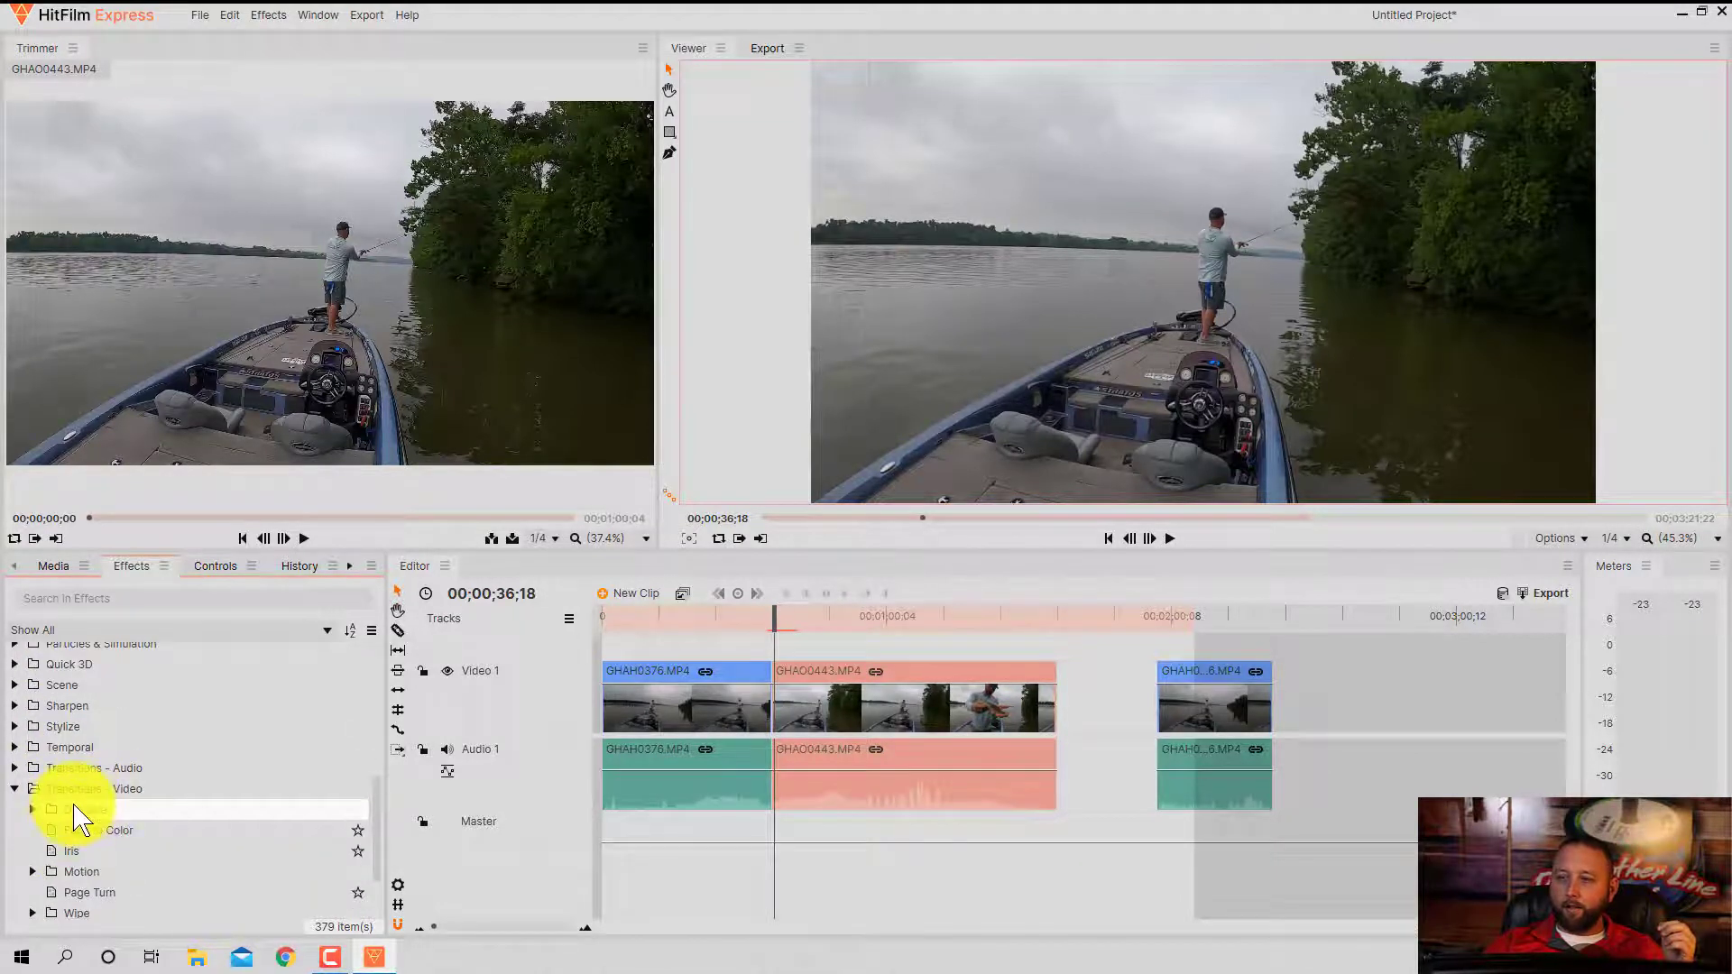
{"action": "scroll", "coordinate": [63, 816], "scroll_direction": "down", "scroll_amount": 3}
{"action": "left_click", "coordinate": [34, 753]}
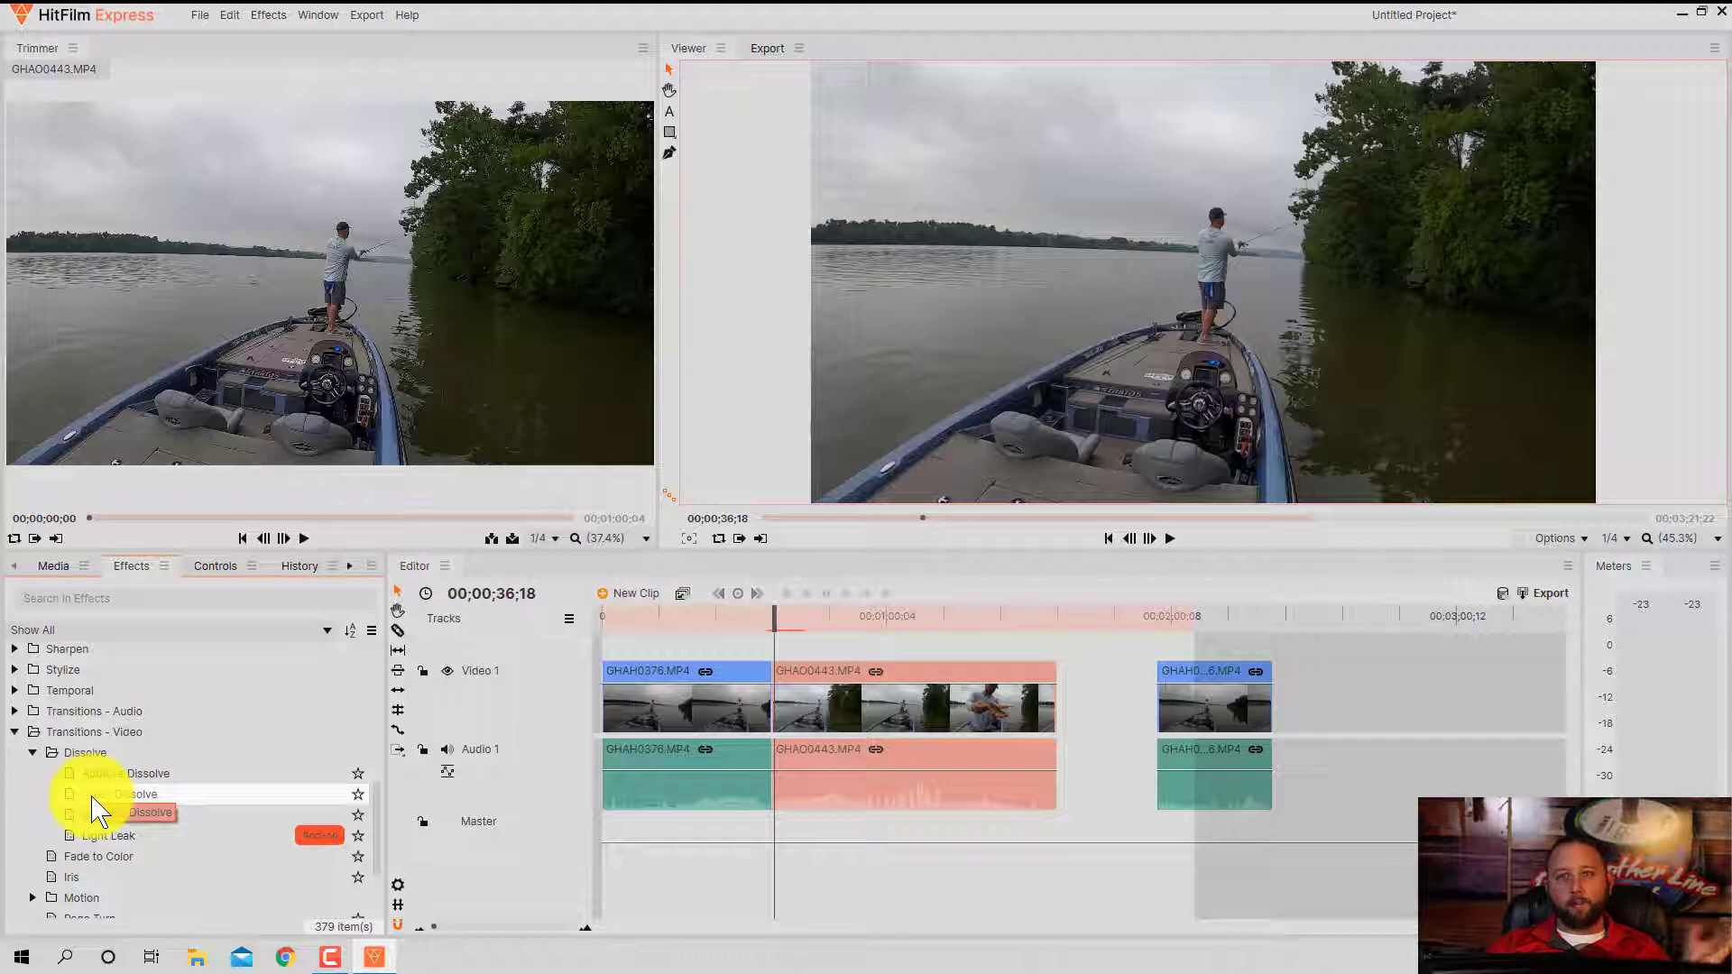
{"action": "mouse_move", "coordinate": [90, 807]}
{"action": "left_mouse_down"}
{"action": "mouse_move", "coordinate": [84, 794]}
{"action": "mouse_move", "coordinate": [373, 785]}
{"action": "mouse_move", "coordinate": [771, 675]}
{"action": "left_mouse_up"}
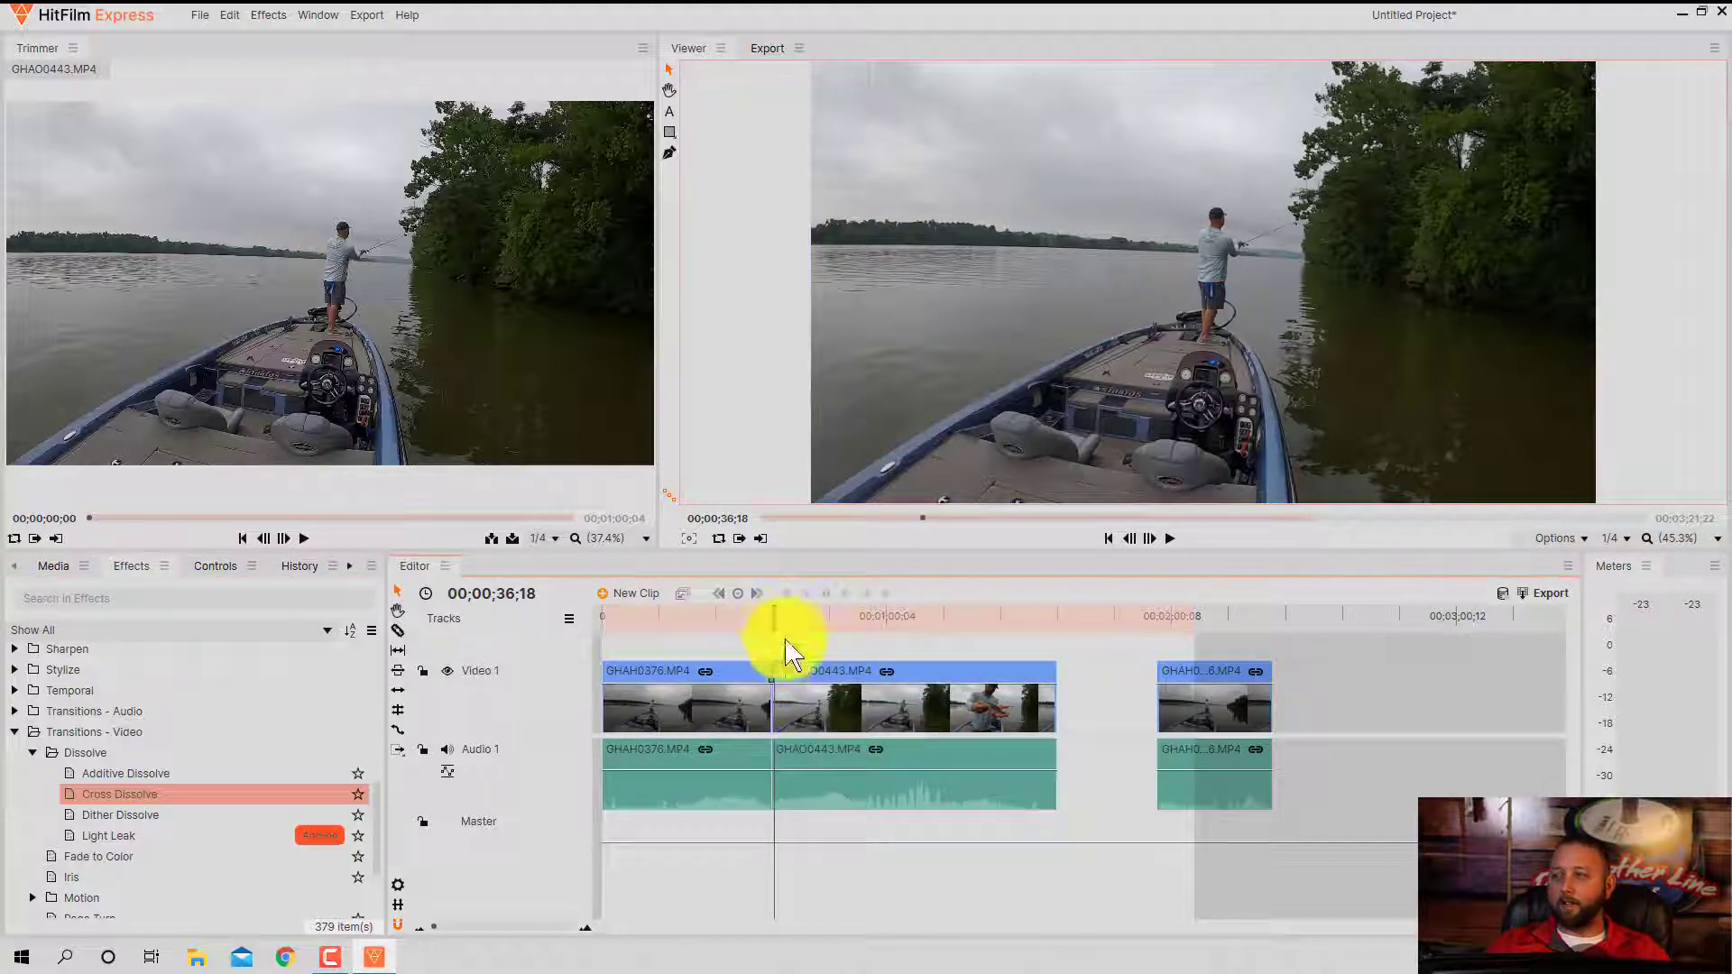
Preview the transition between about 35 and 37 seconds, and scrub the timeline to about 59 seconds
{"action": "left_click_drag", "start_coordinate": [777, 614], "coordinate": [770, 616]}
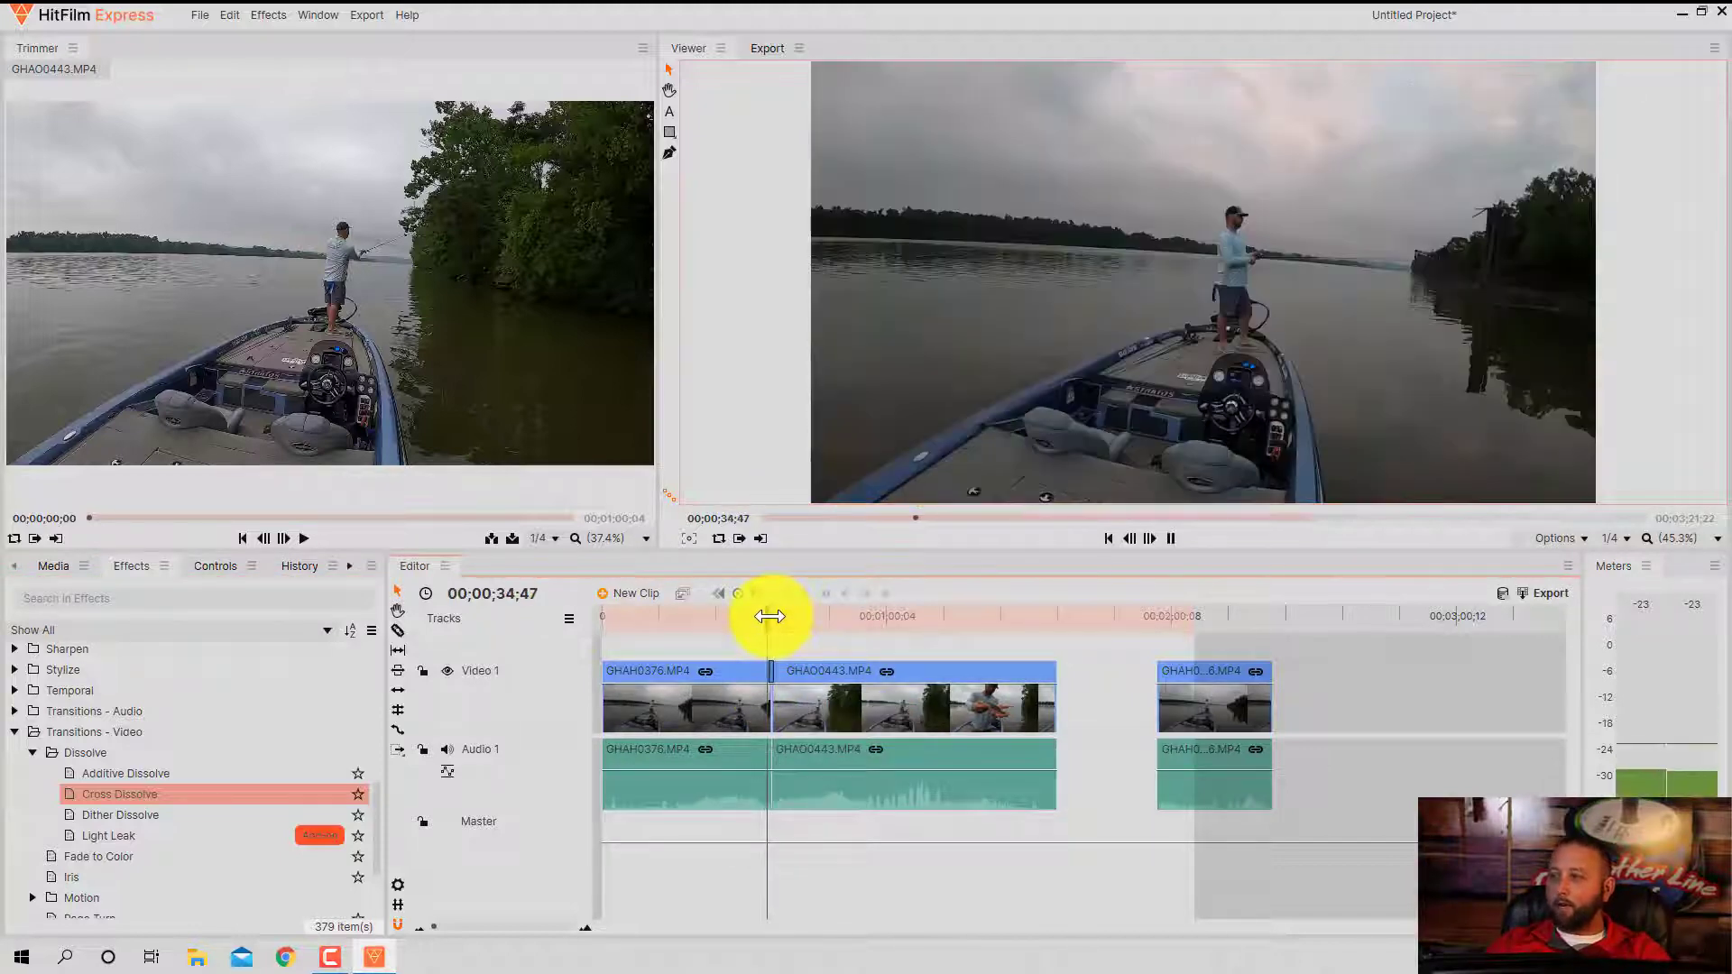
{"action": "key", "text": "space"}
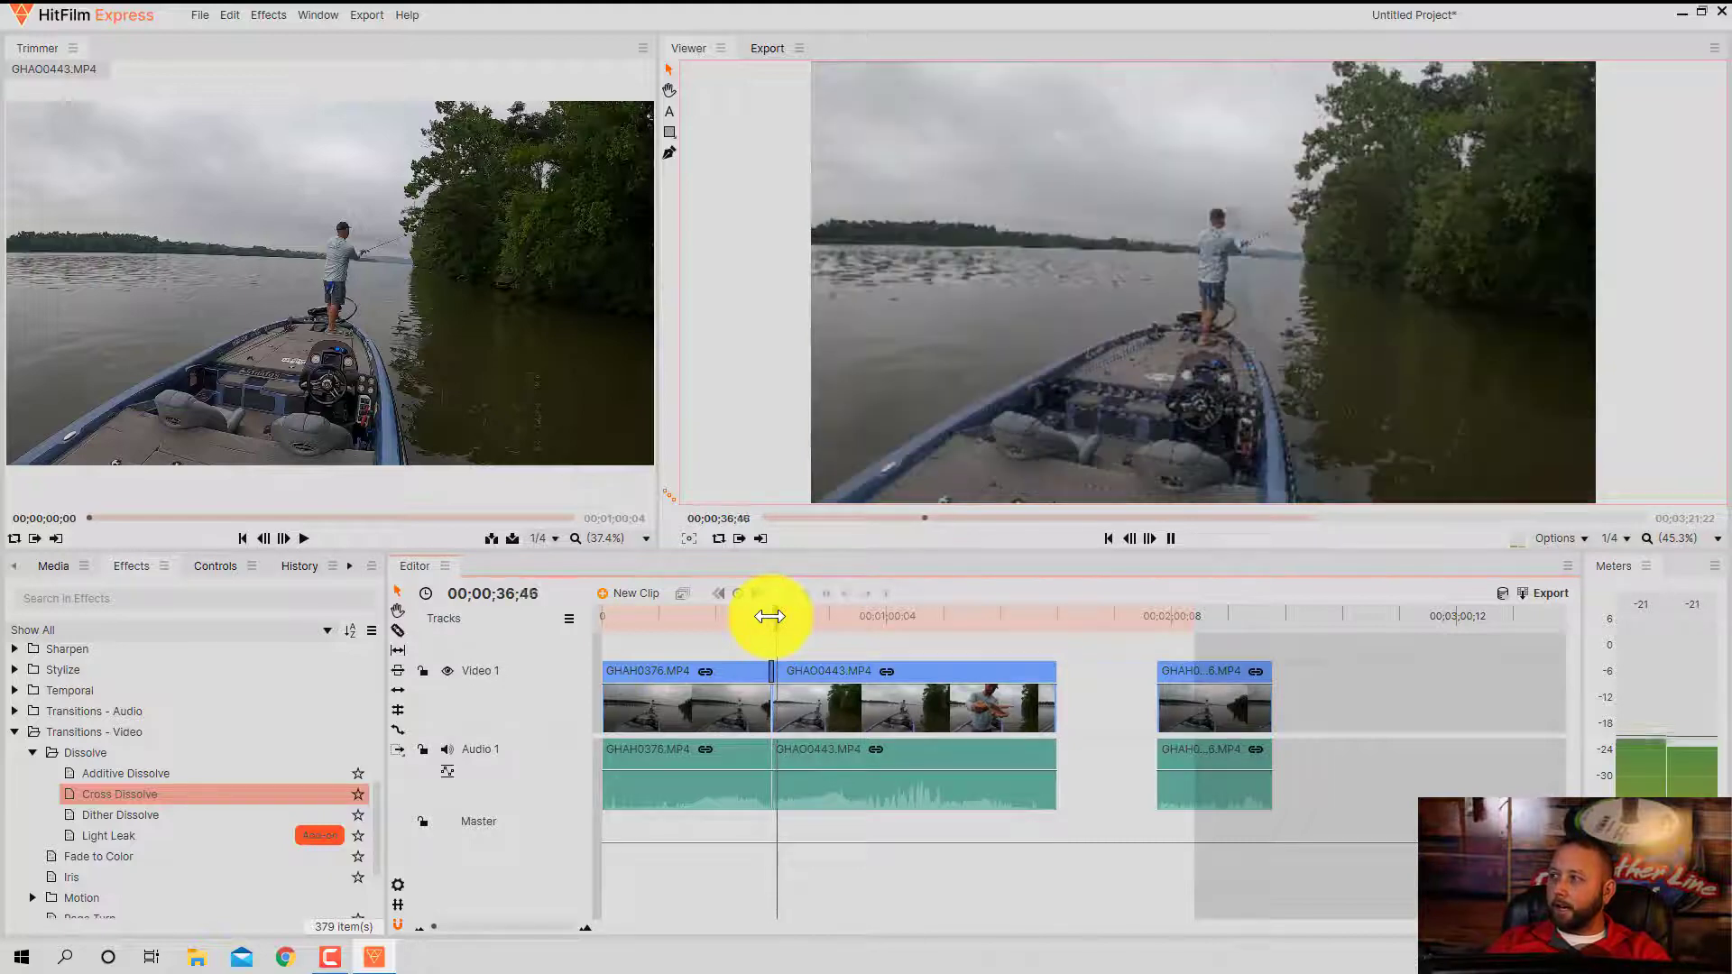
{"action": "key", "text": "space"}
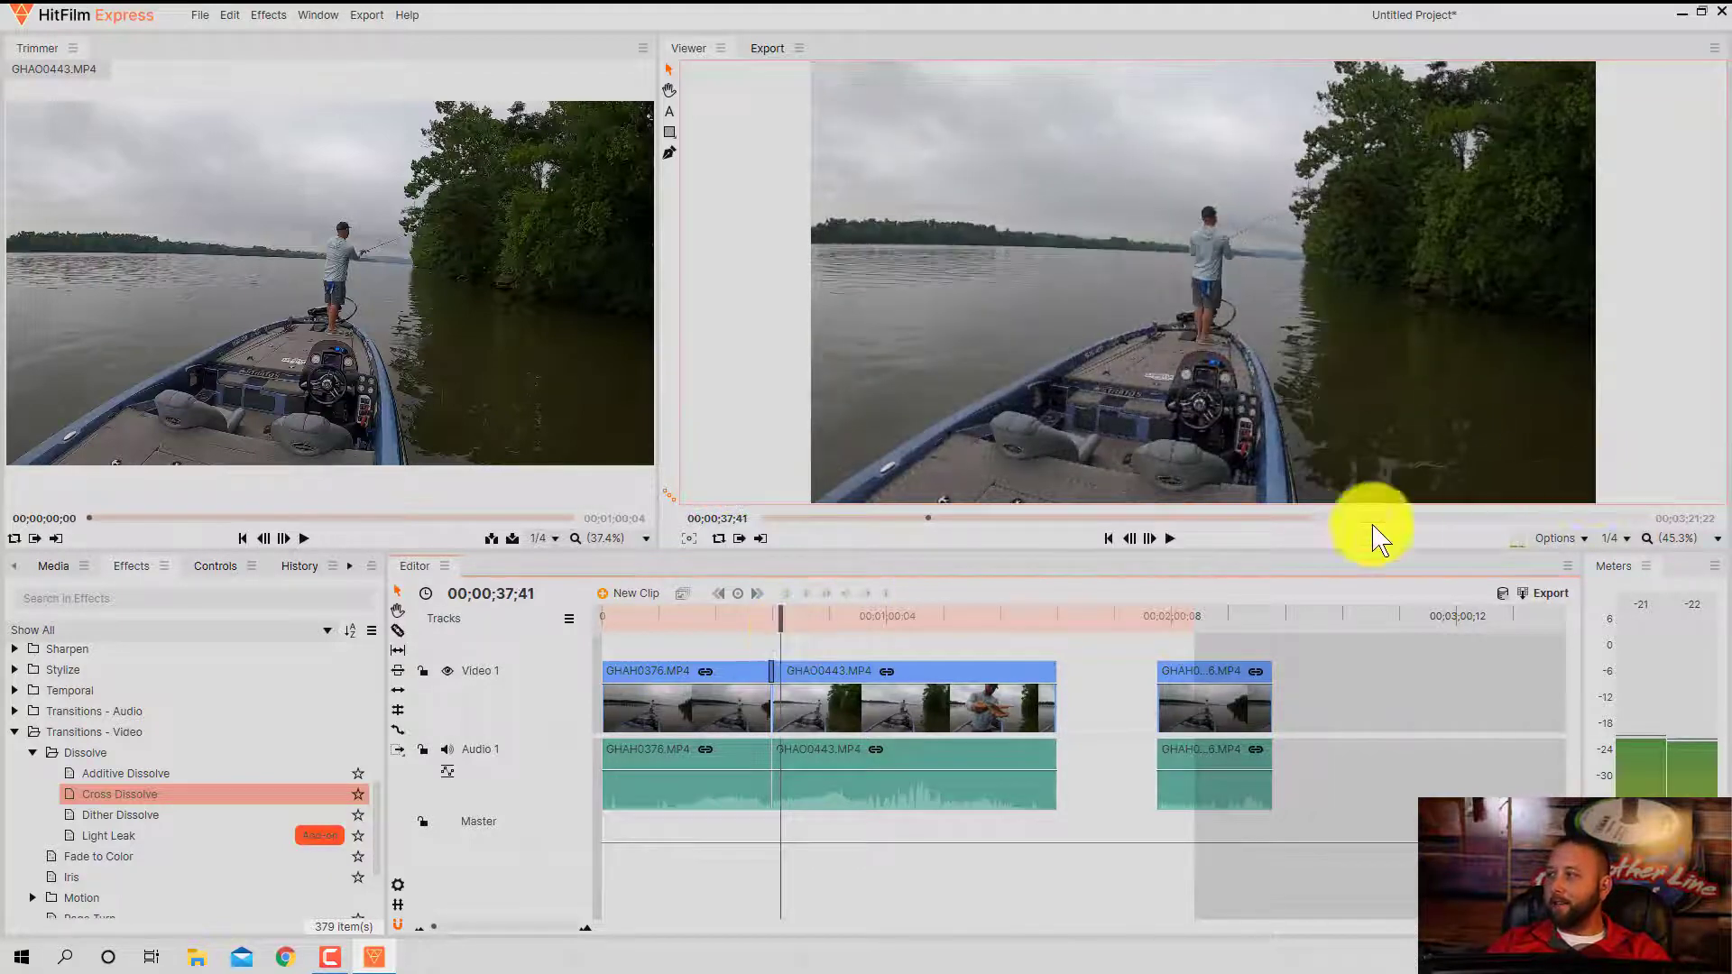
{"action": "left_click_drag", "start_coordinate": [773, 611], "coordinate": [773, 607]}
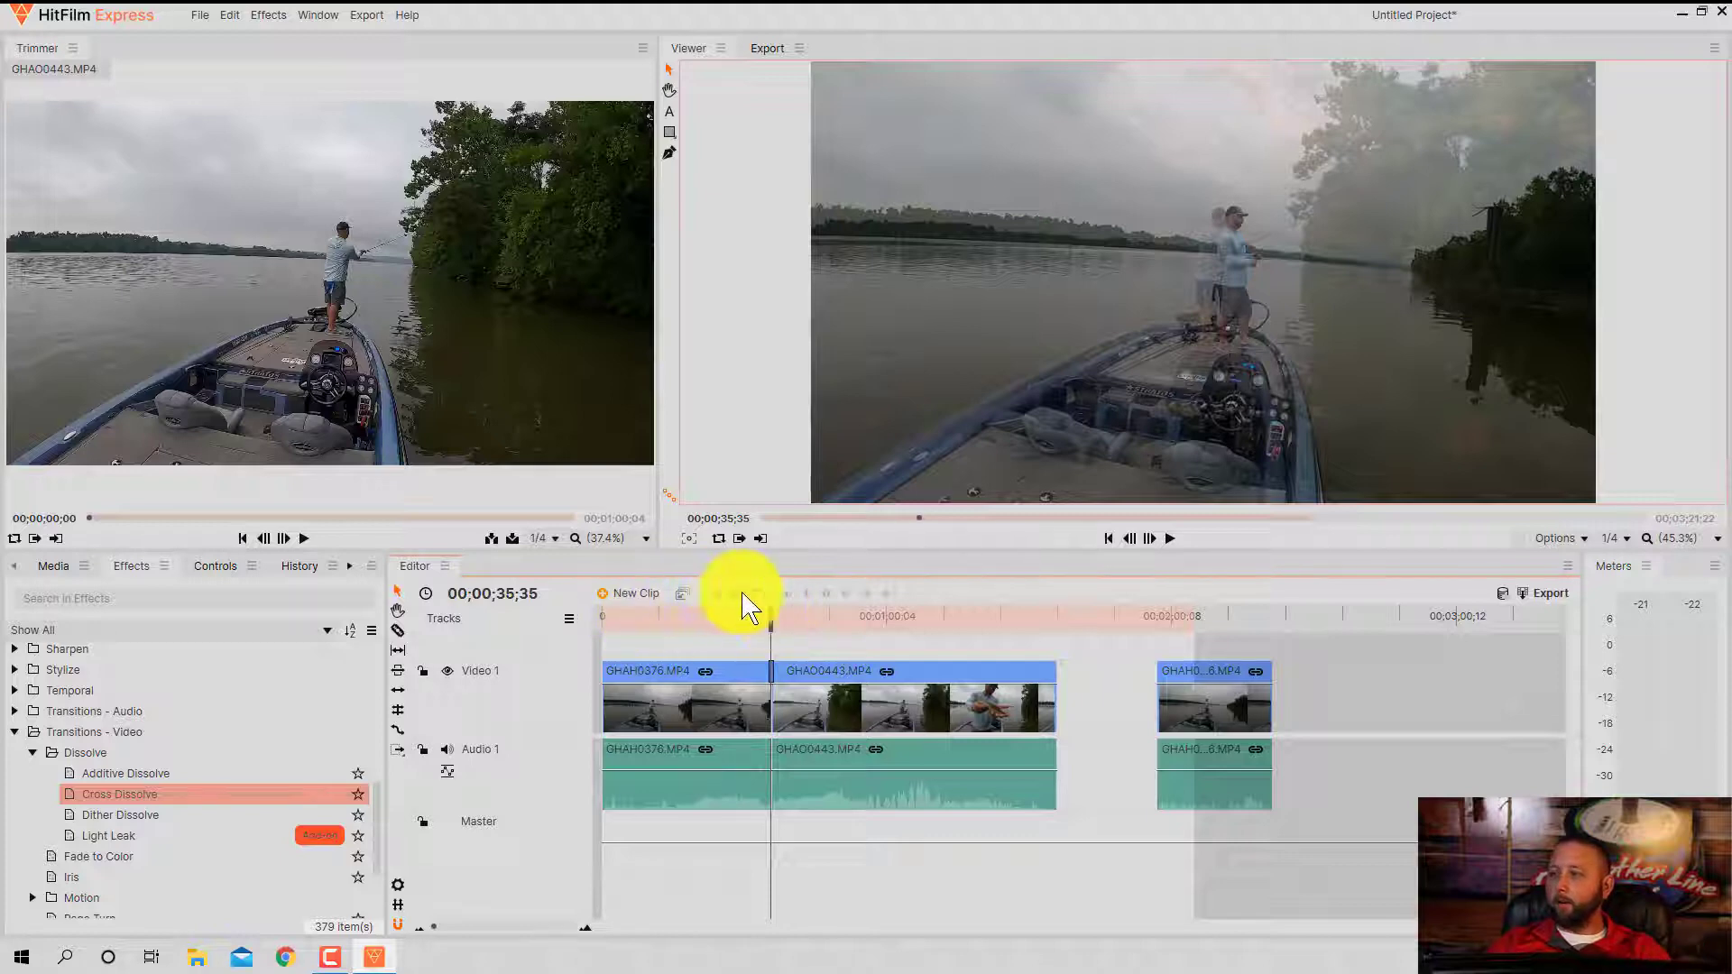
{"action": "left_click", "coordinate": [1170, 540]}
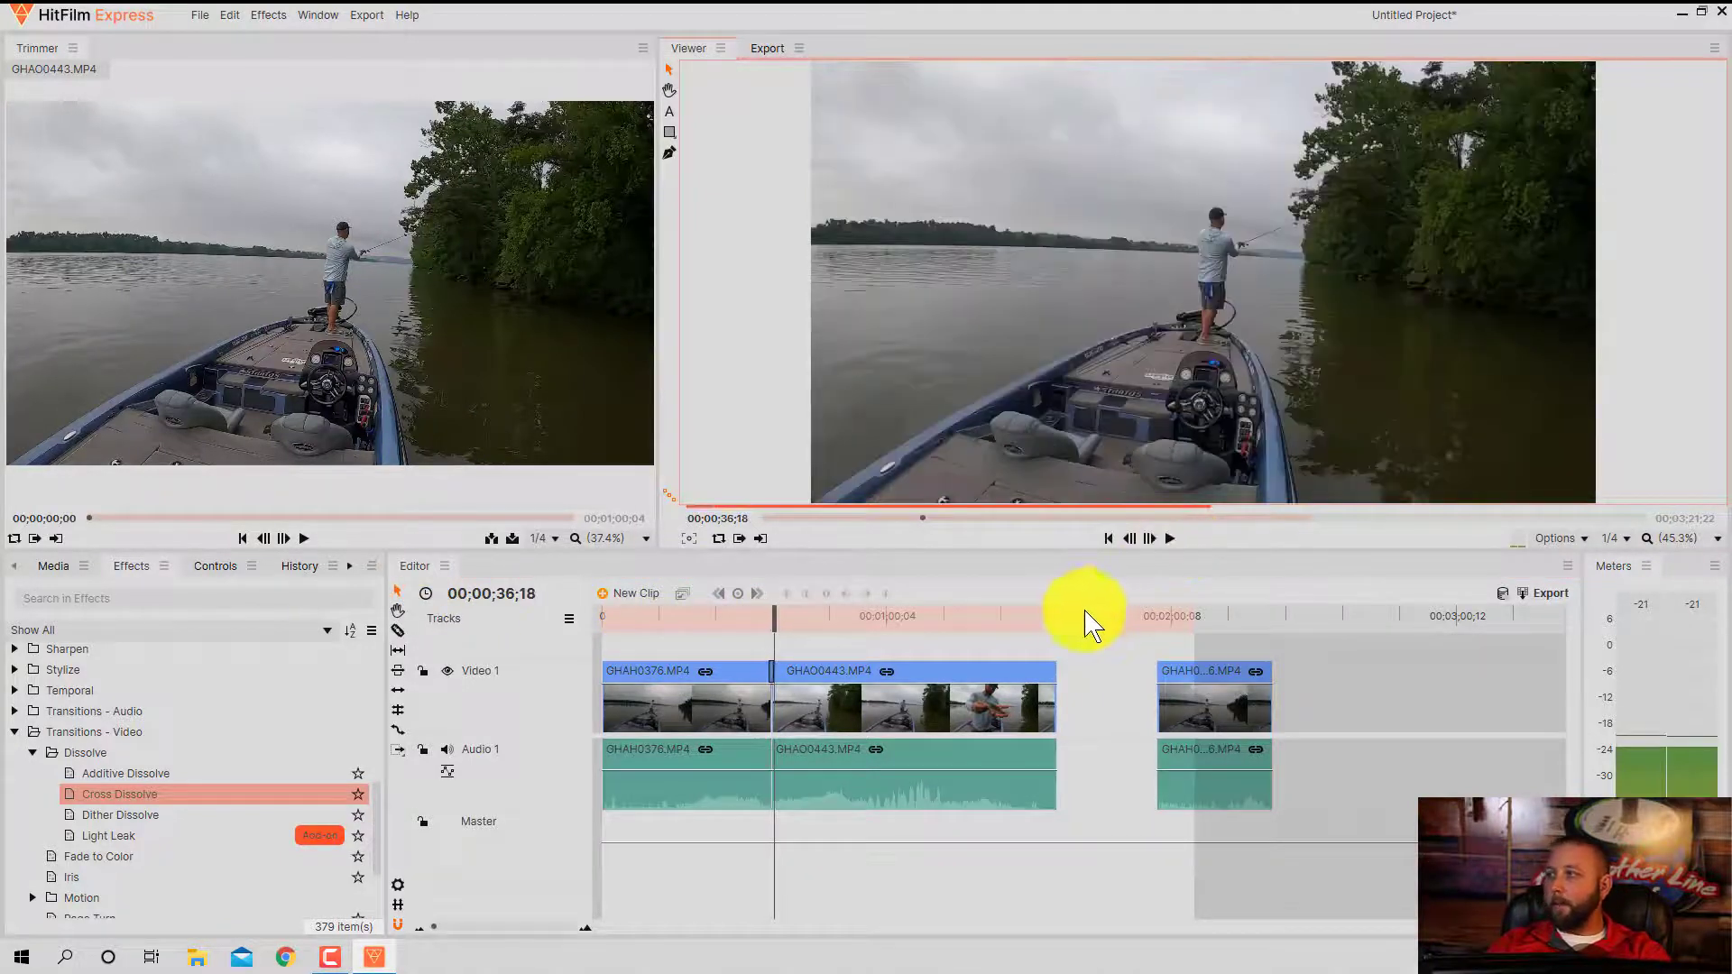
{"action": "left_click", "coordinate": [932, 625]}
{"action": "left_click_drag", "start_coordinate": [939, 619], "coordinate": [884, 632]}
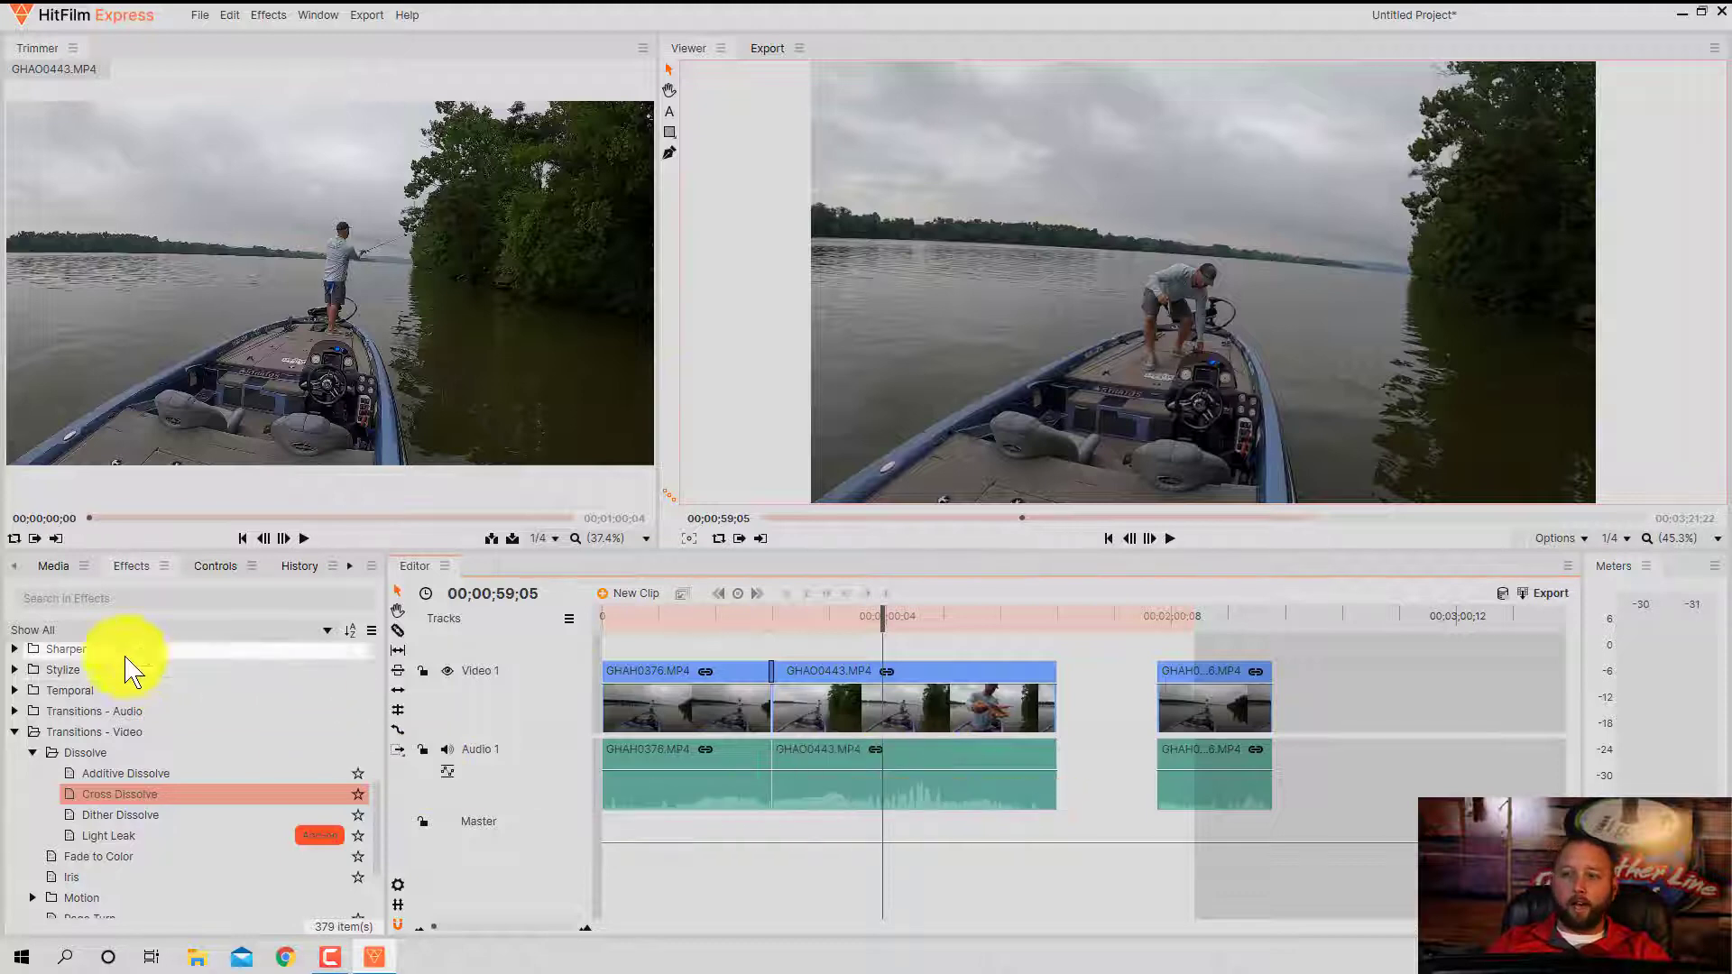
Import sport-rock-trap-beat-11230.mp3 from the Downloads folder into the project media
{"action": "left_click", "coordinate": [51, 571]}
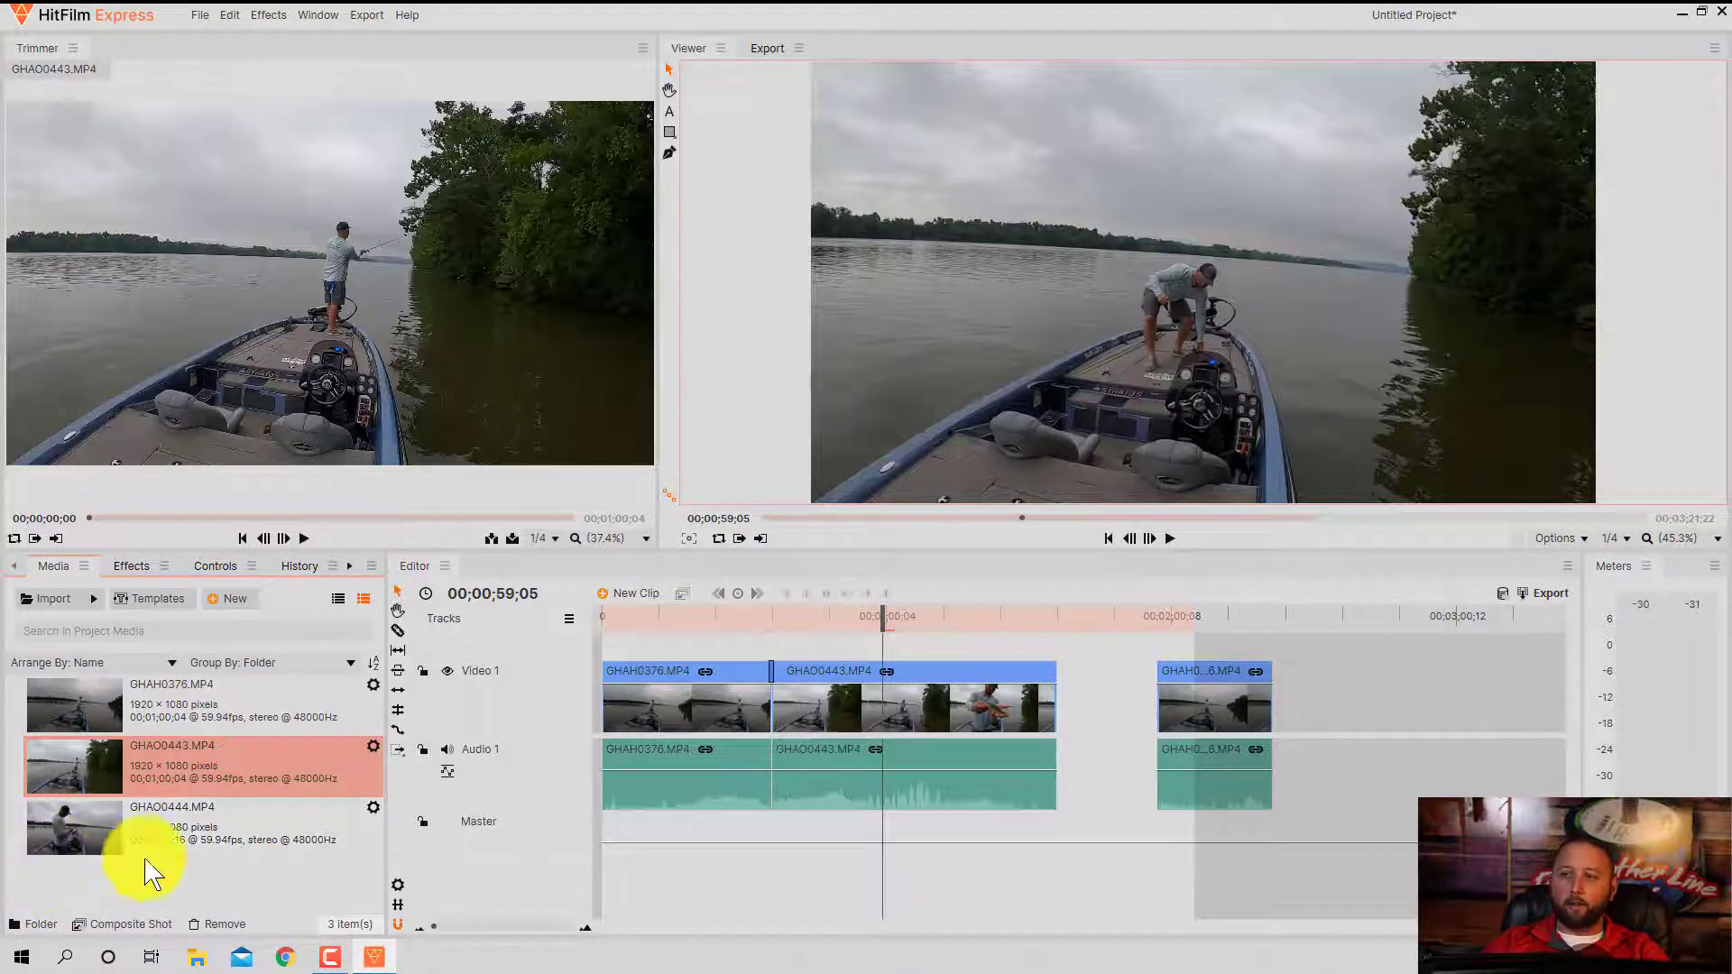
{"action": "double_click", "coordinate": [59, 877]}
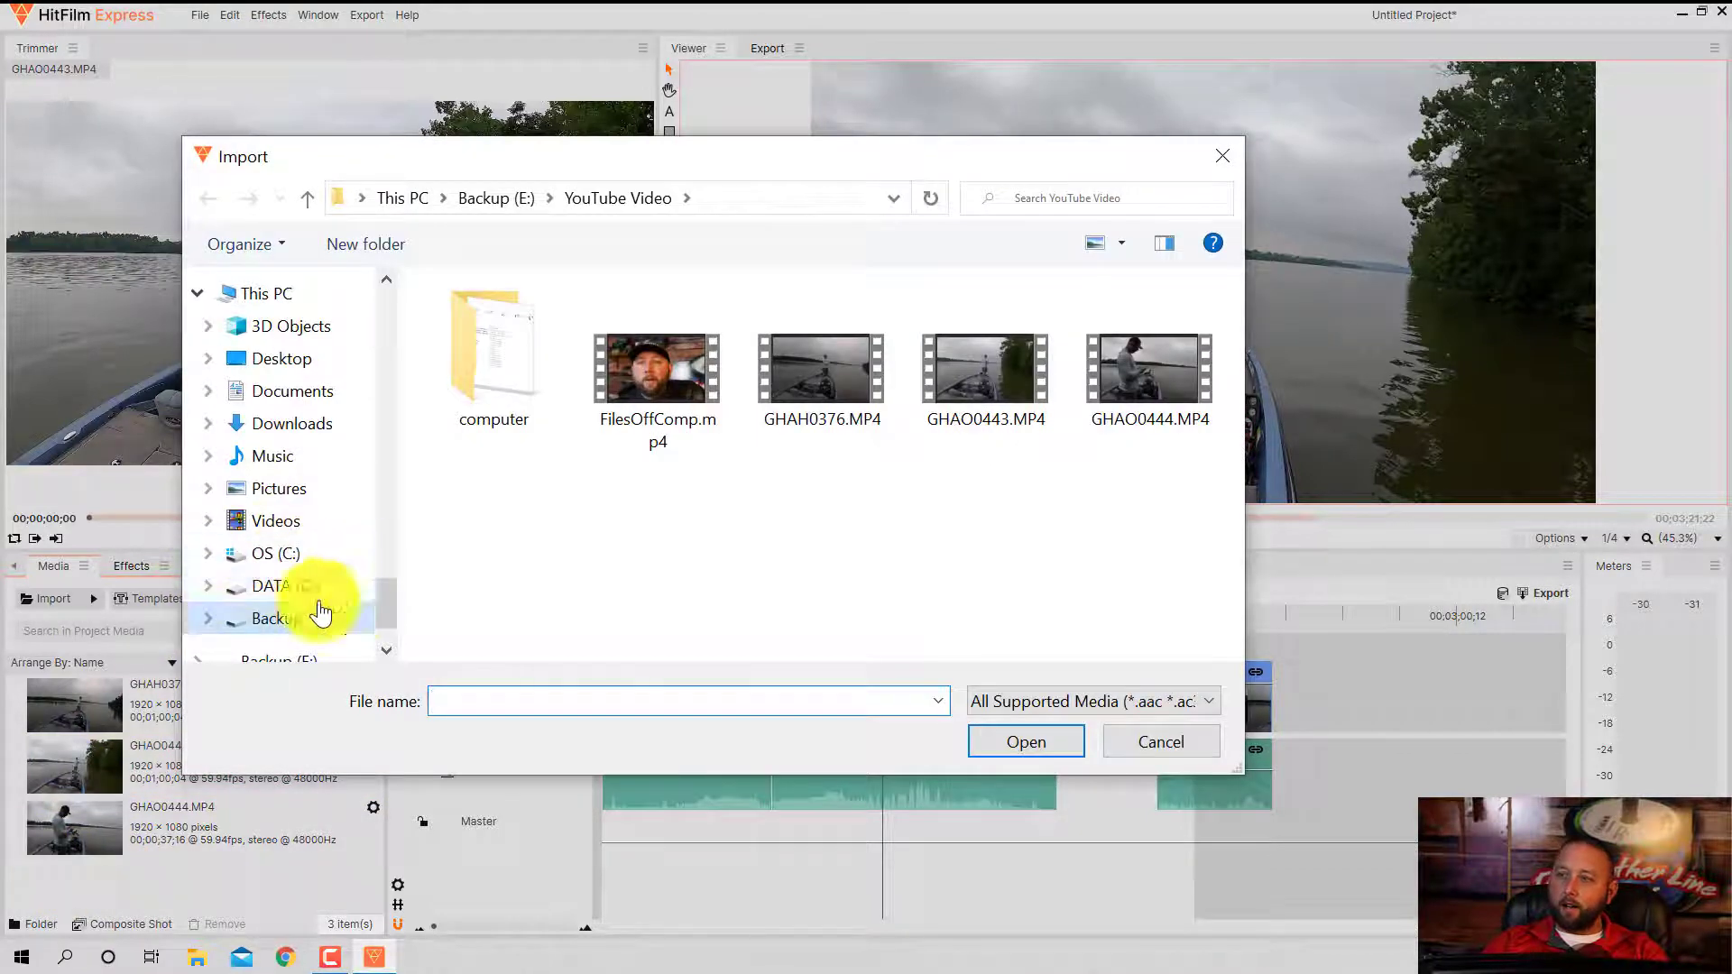
{"action": "left_click", "coordinate": [281, 421]}
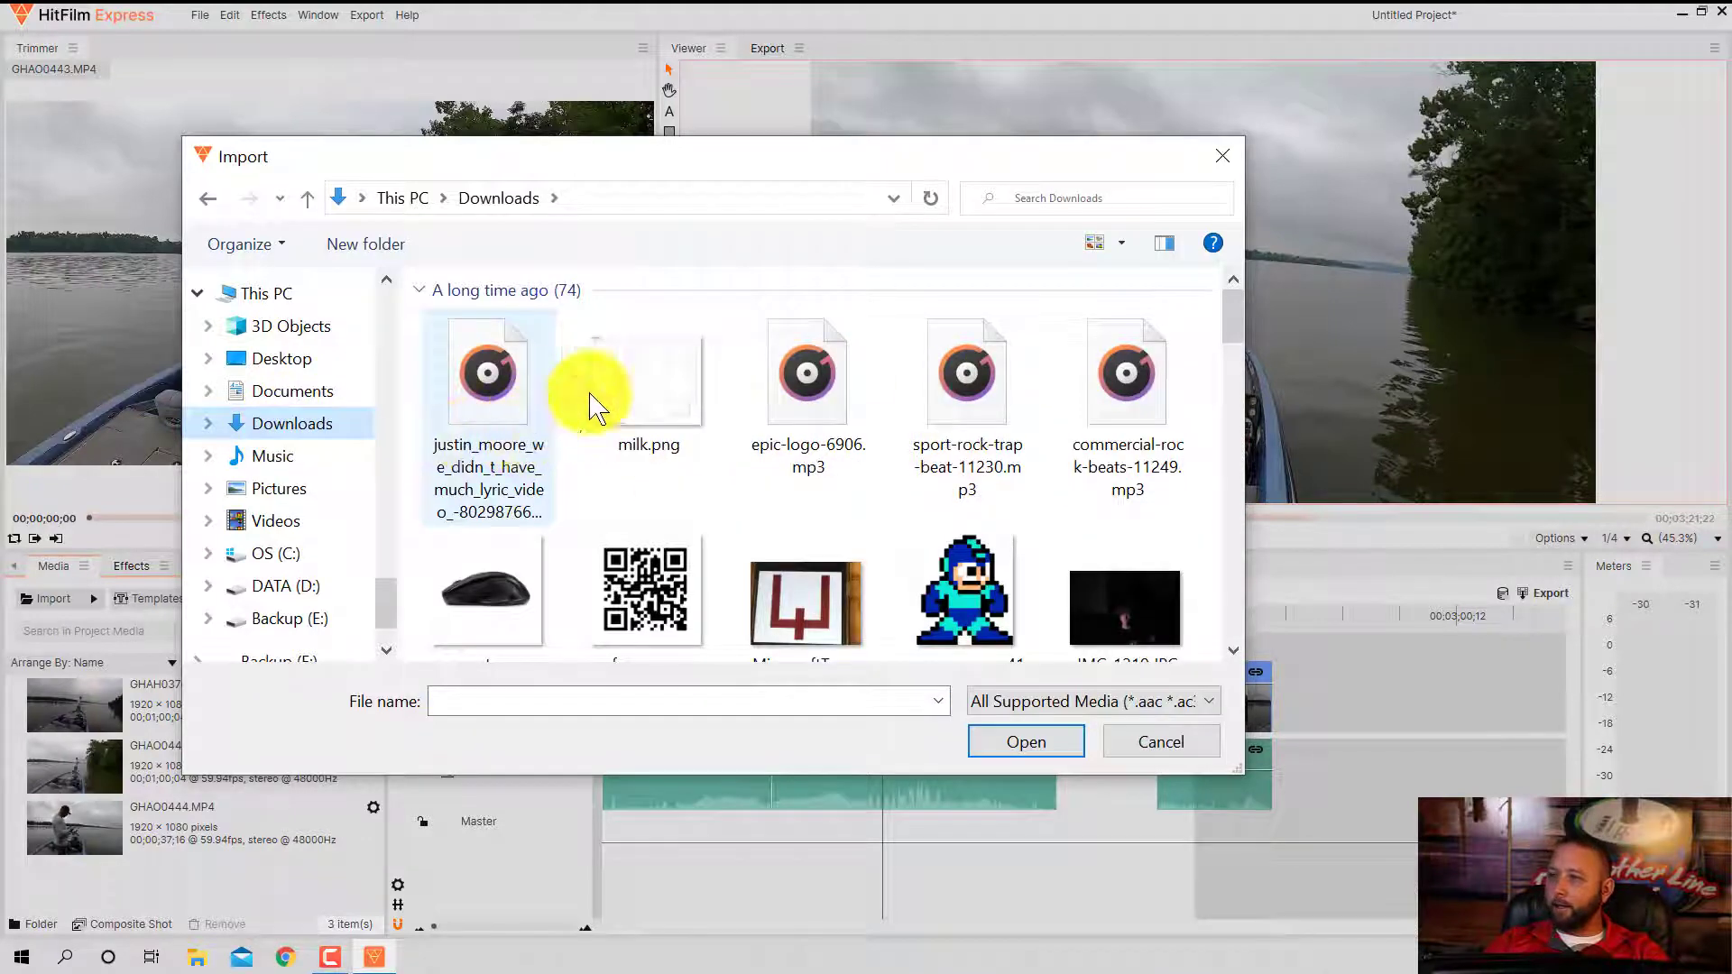
{"action": "double_click", "coordinate": [968, 361]}
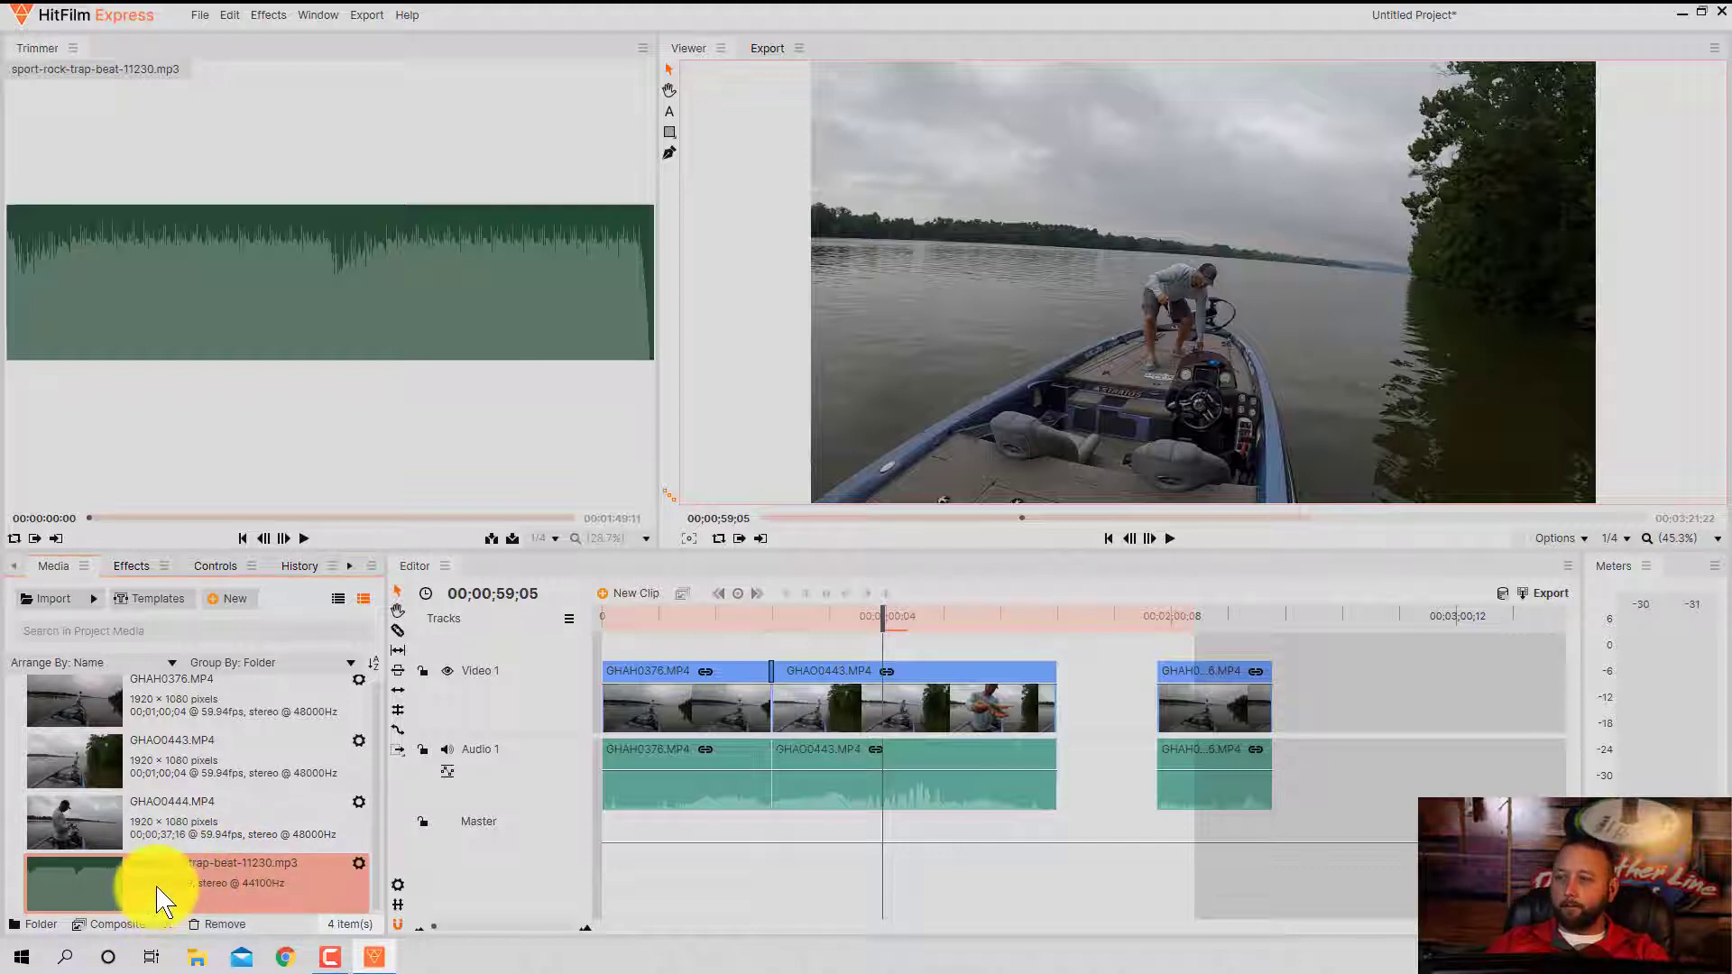
Add a second audio track and place sport-rock-trap-beat-11230.mp3 on it at the start of the timeline
{"action": "left_click_drag", "start_coordinate": [167, 896], "coordinate": [526, 812]}
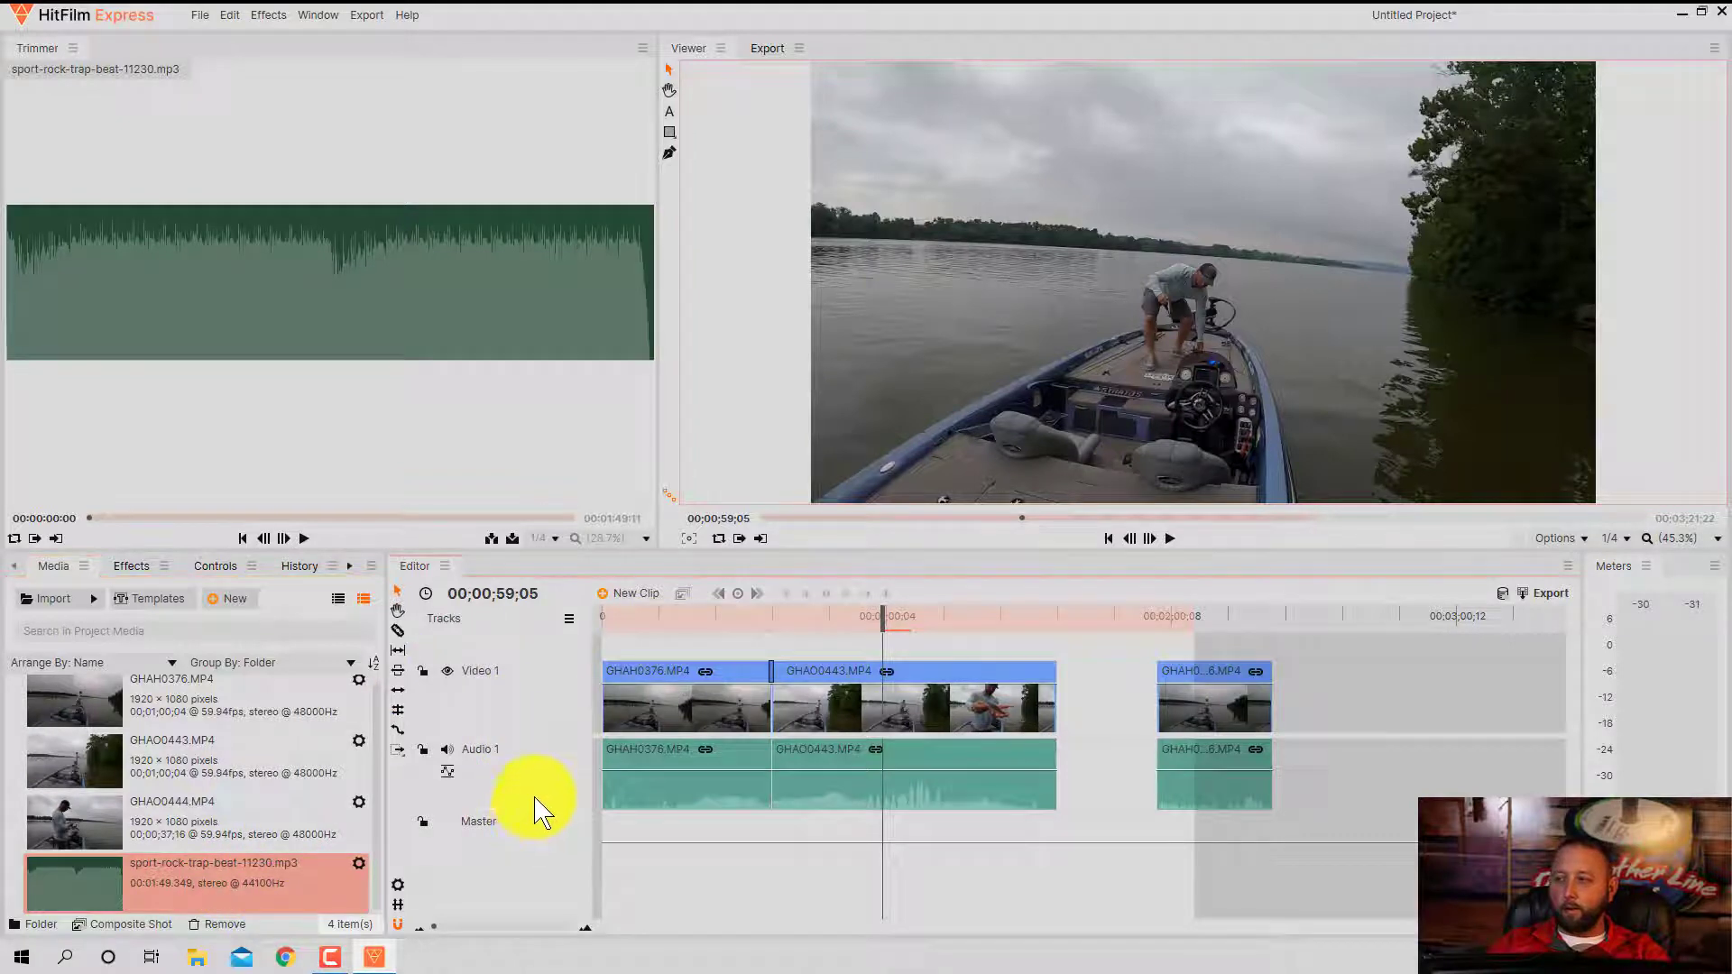
{"action": "right_click", "coordinate": [539, 809]}
{"action": "left_click", "coordinate": [563, 823]}
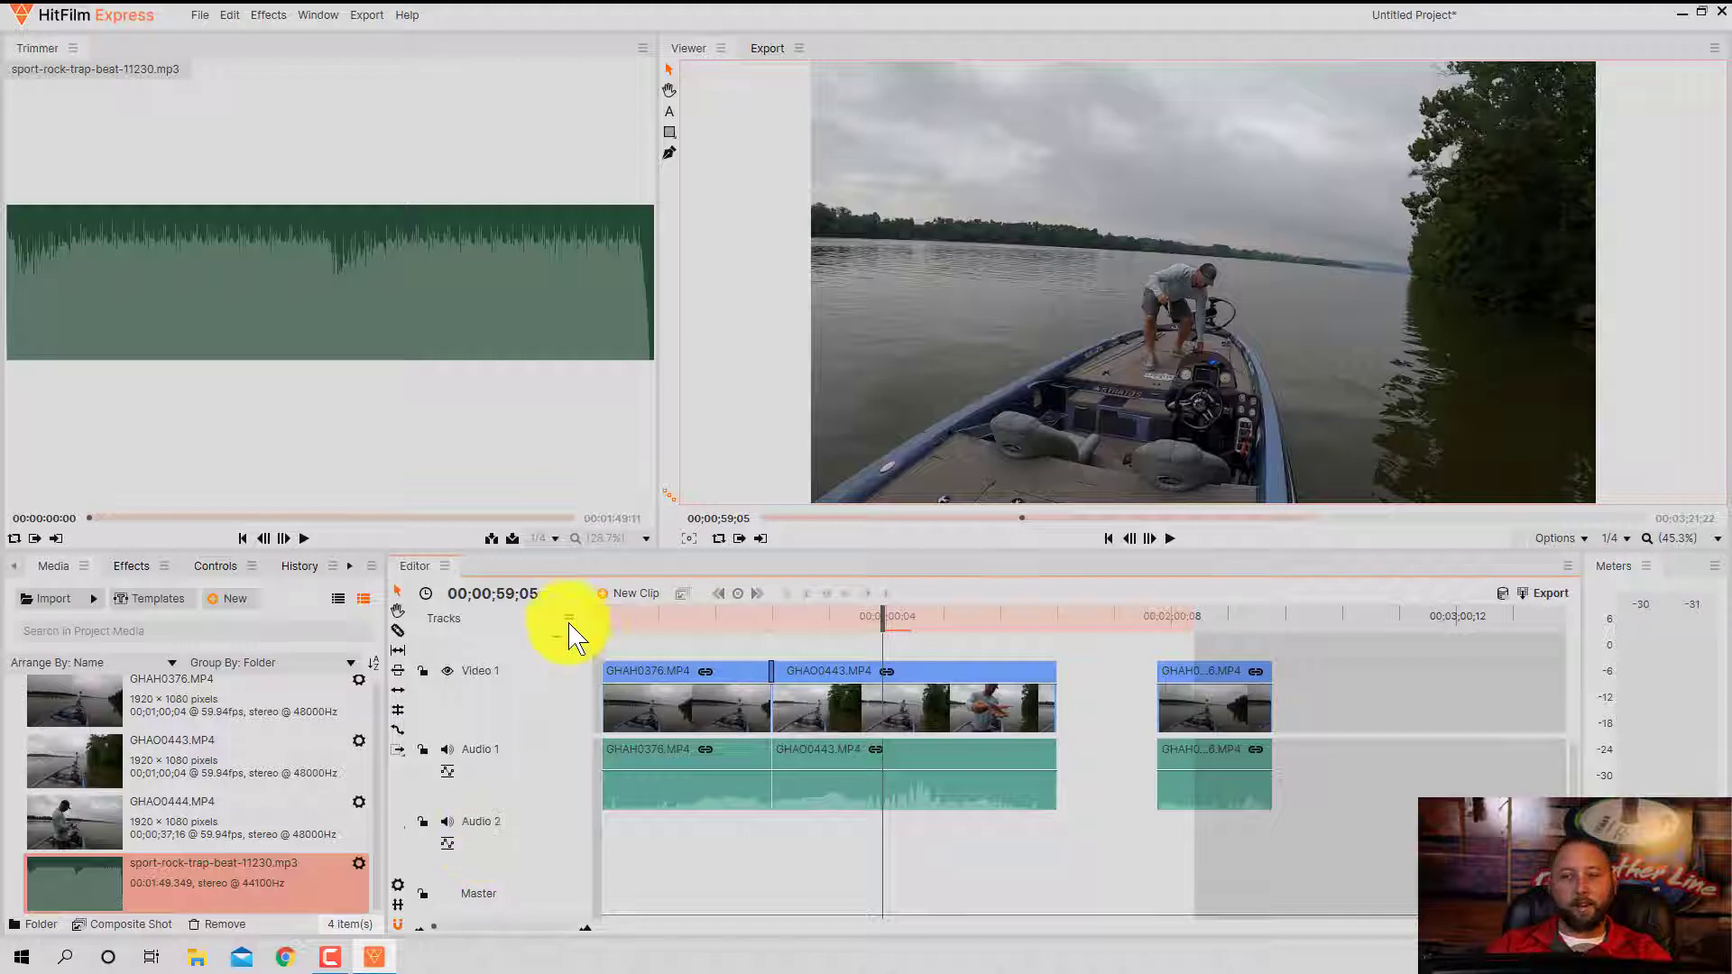
{"action": "left_click_drag", "start_coordinate": [213, 882], "coordinate": [609, 836]}
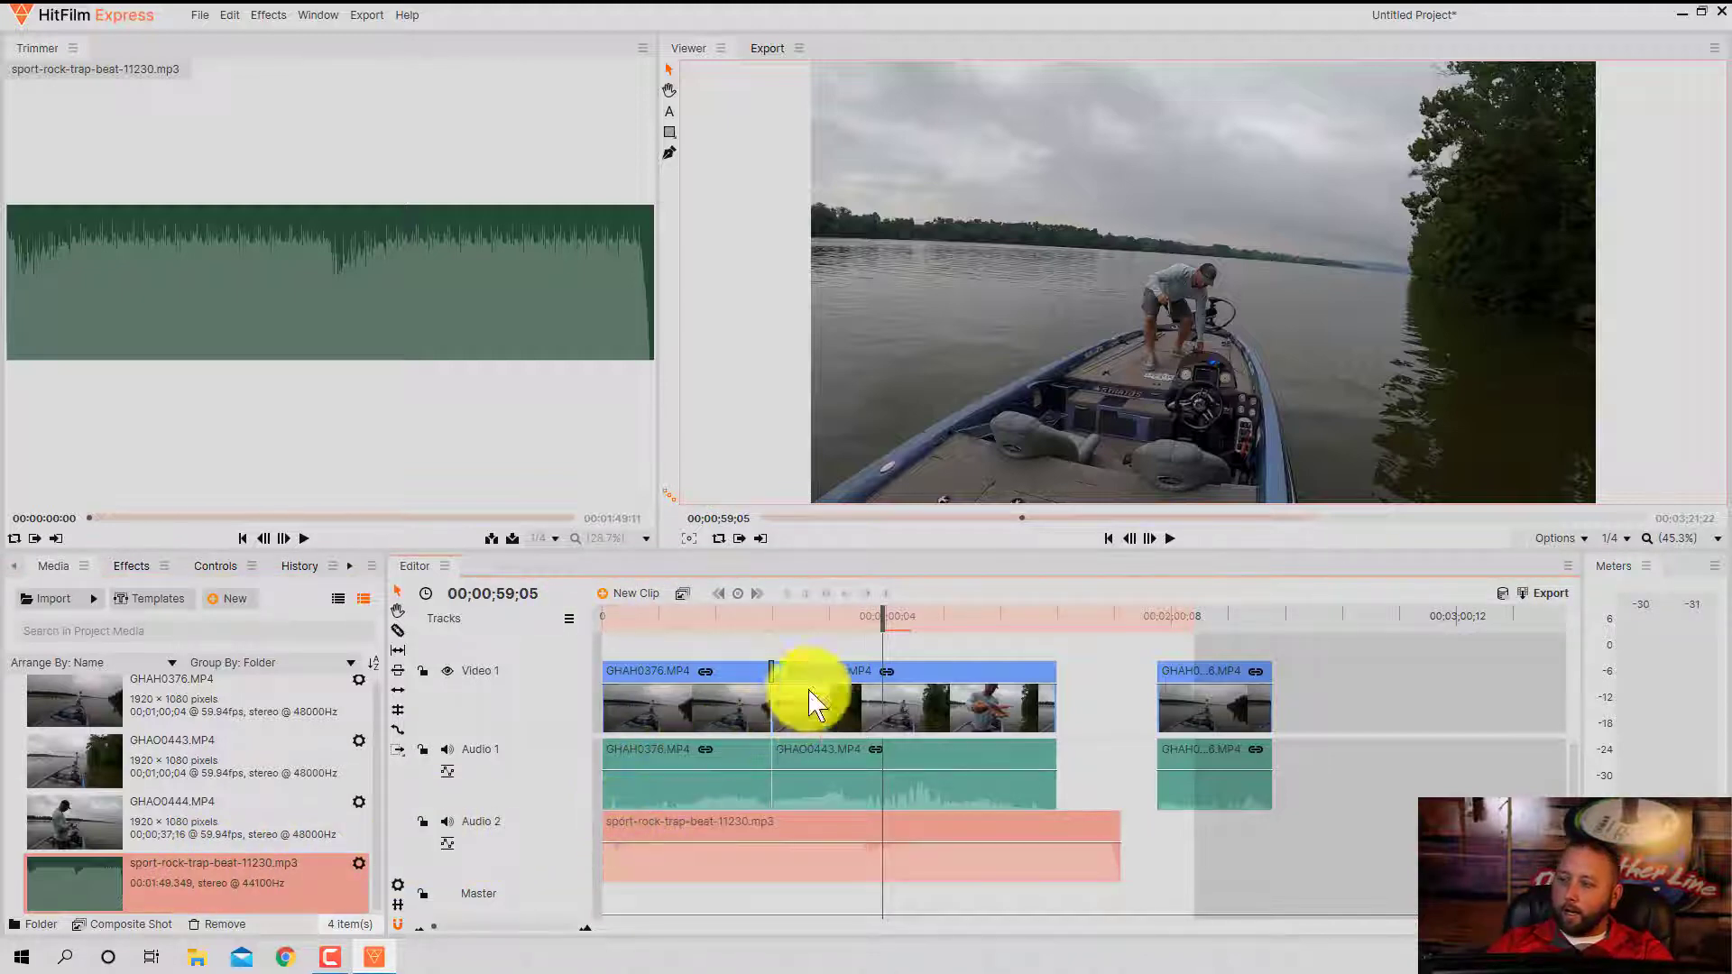
Play the timeline with the music from the beginning to about 11 seconds
{"action": "left_click_drag", "start_coordinate": [877, 619], "coordinate": [460, 641]}
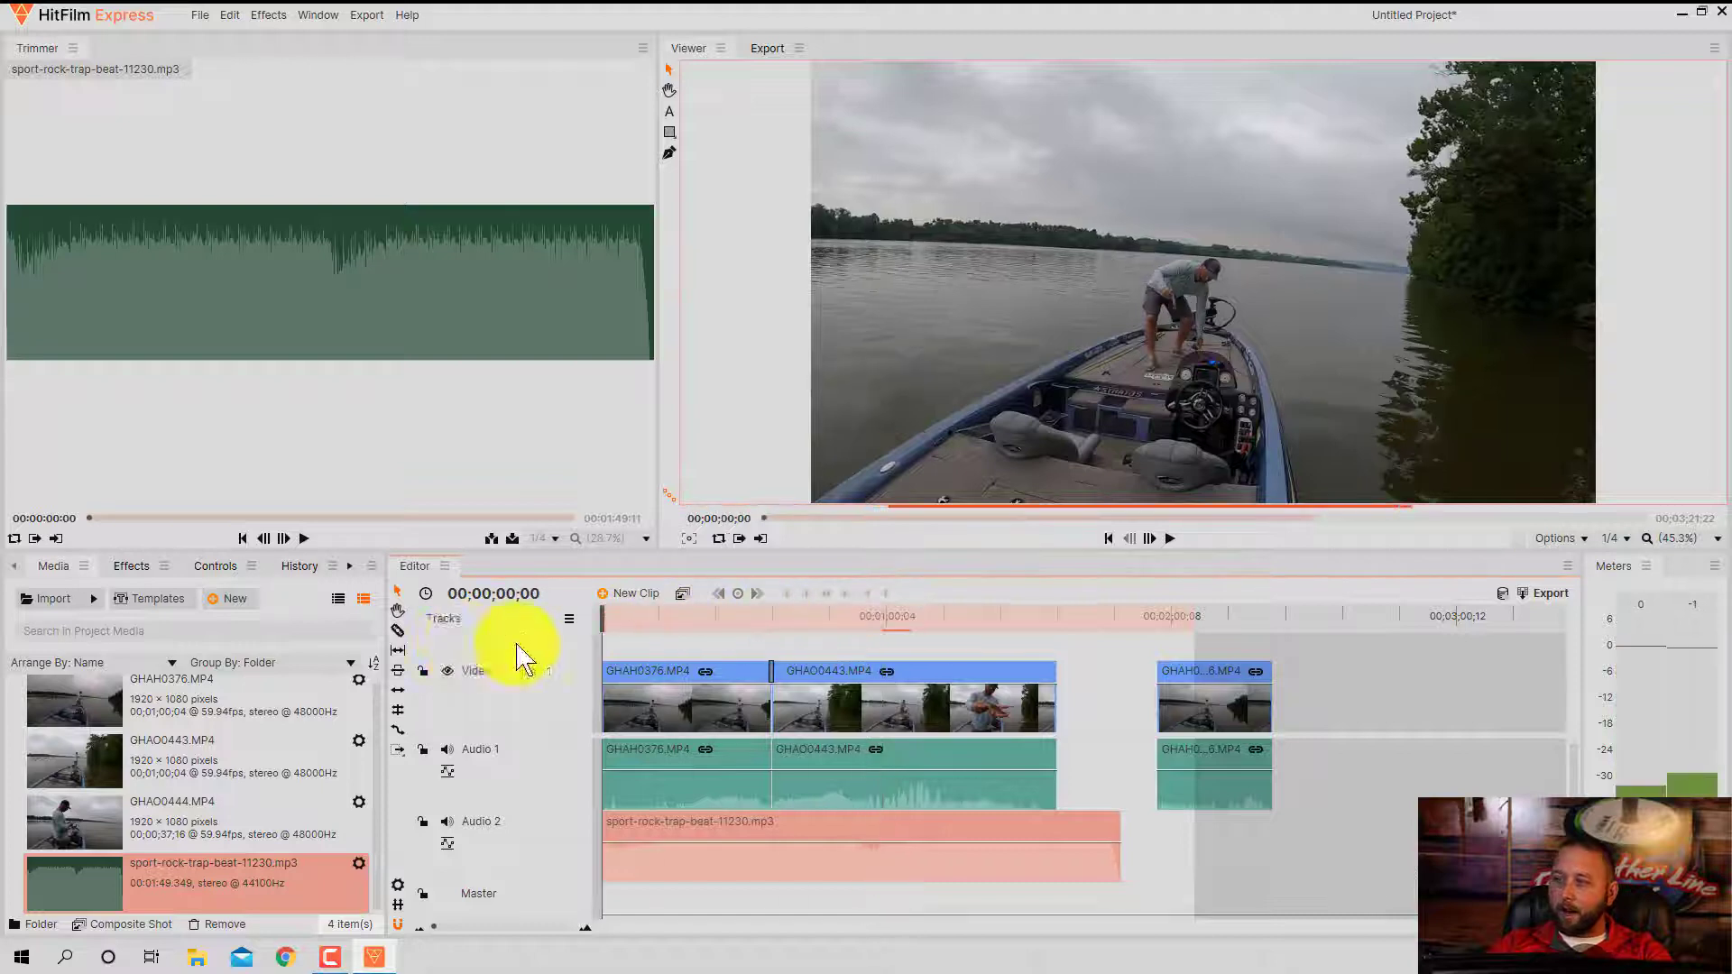
{"action": "key", "text": "space"}
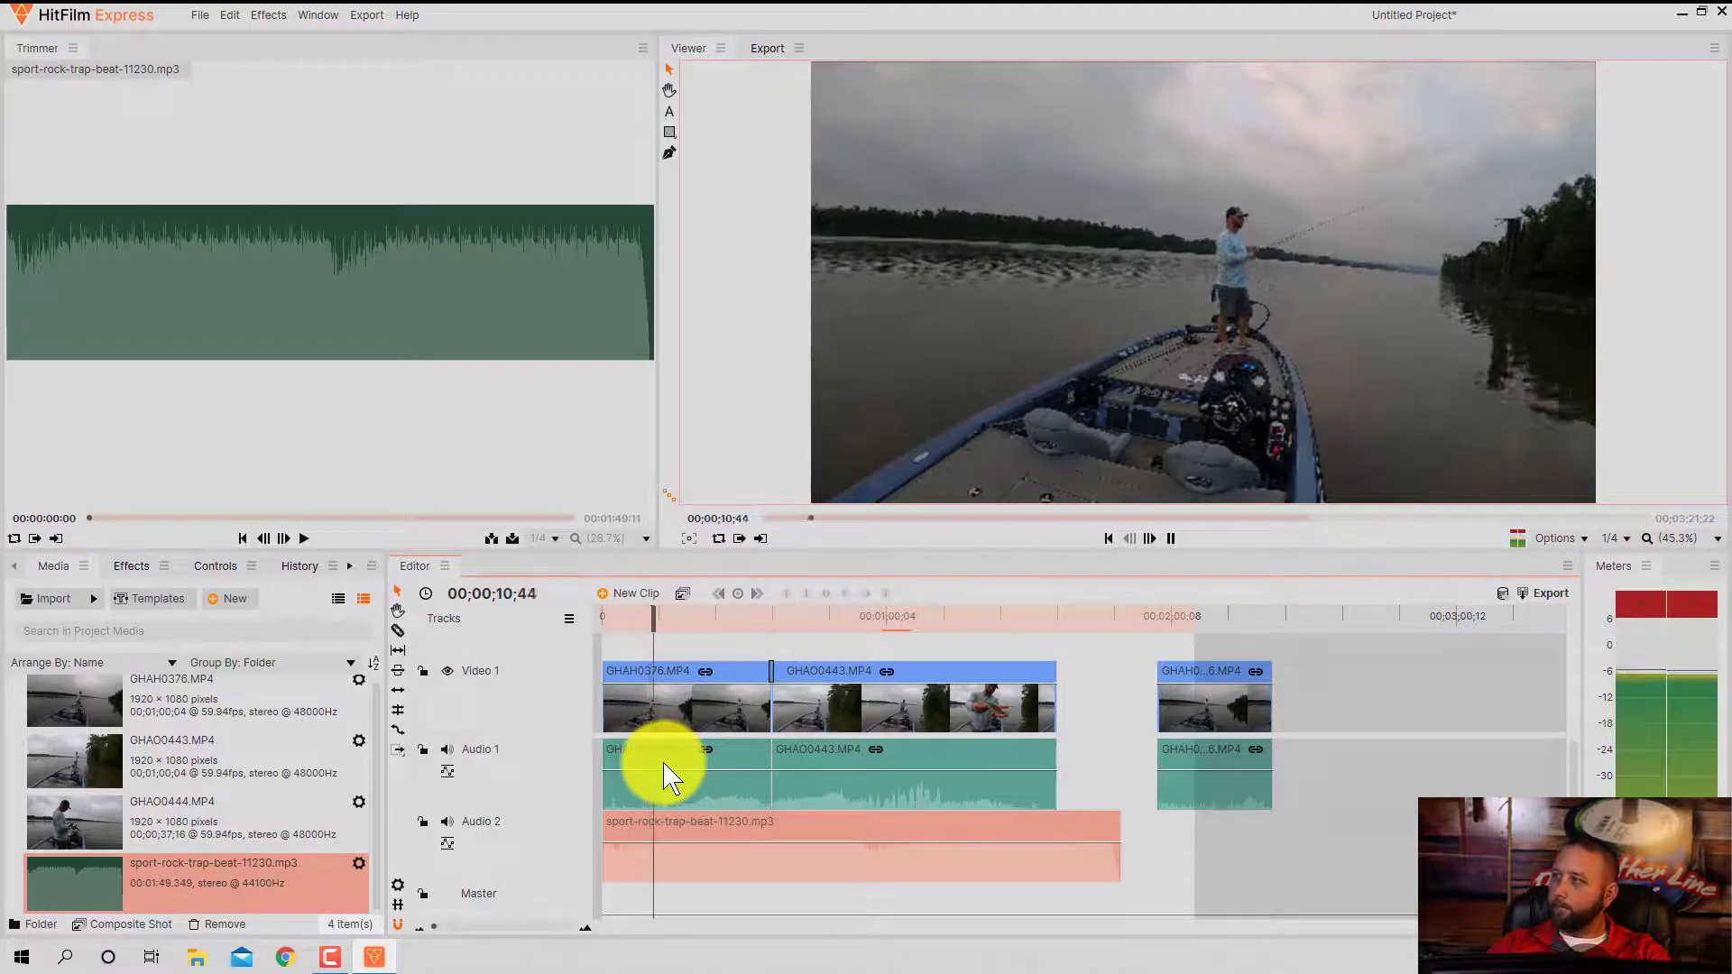
{"action": "key", "text": "space"}
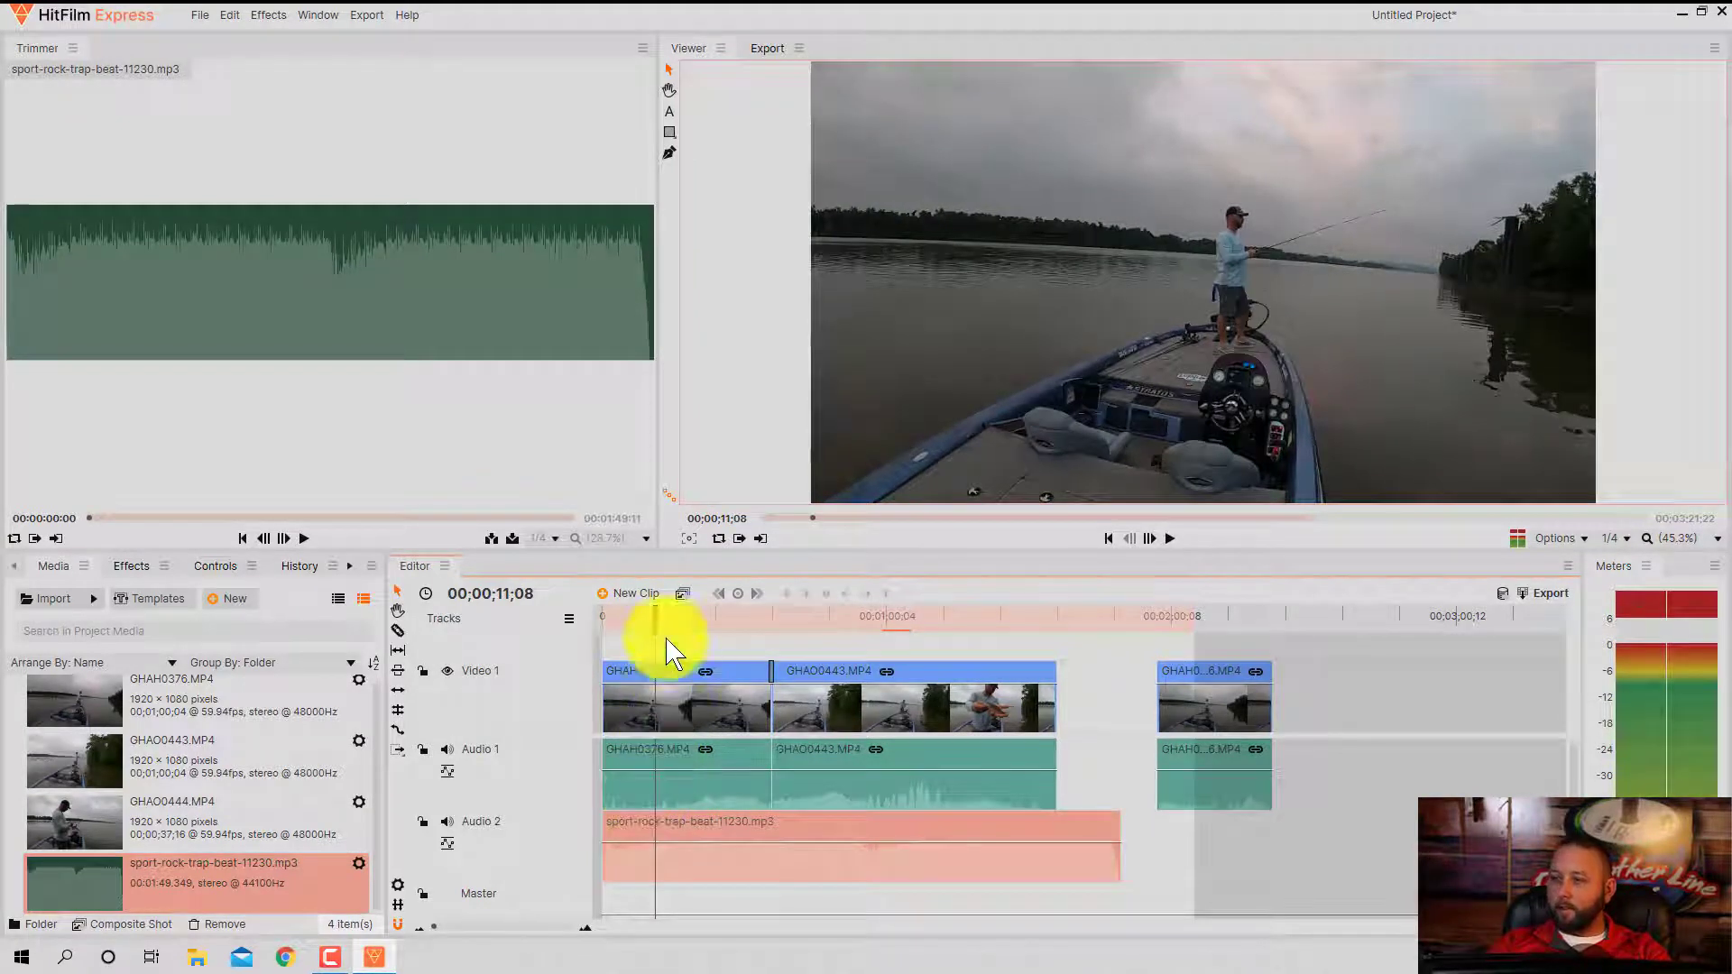
Play the timeline from about 7 seconds to 00;00;10;41 and slice the first GHAH0376.MP4 clip there
{"action": "left_click_drag", "start_coordinate": [658, 619], "coordinate": [638, 612]}
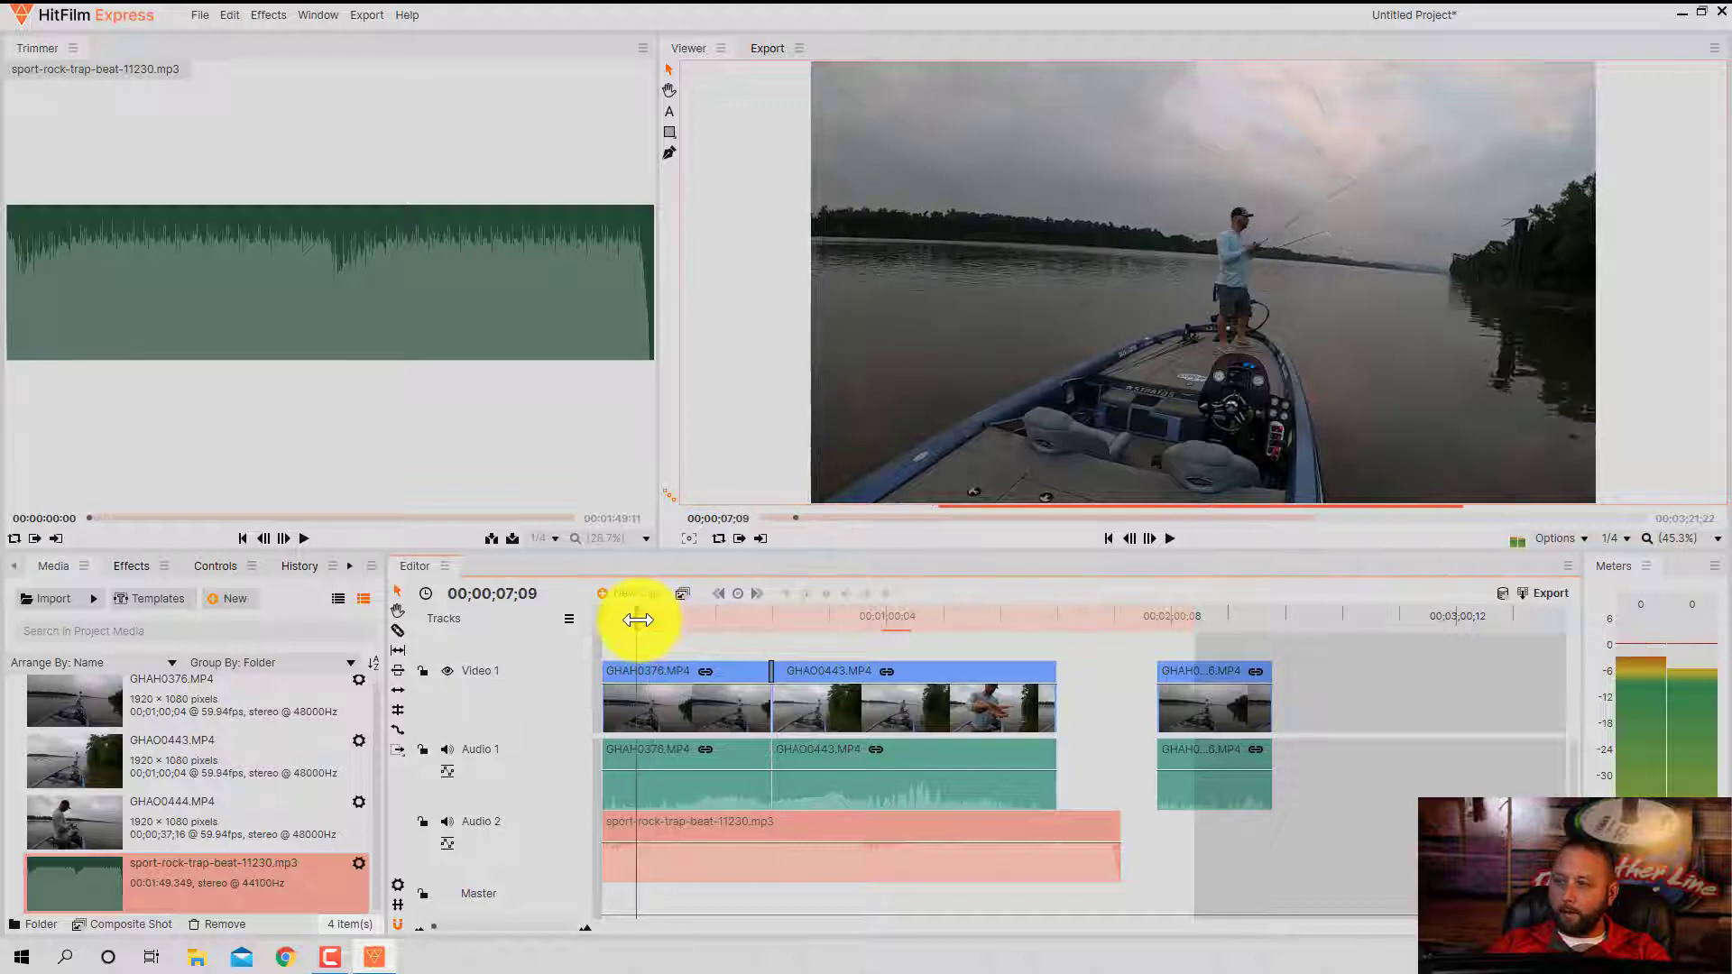
{"action": "key", "text": "space"}
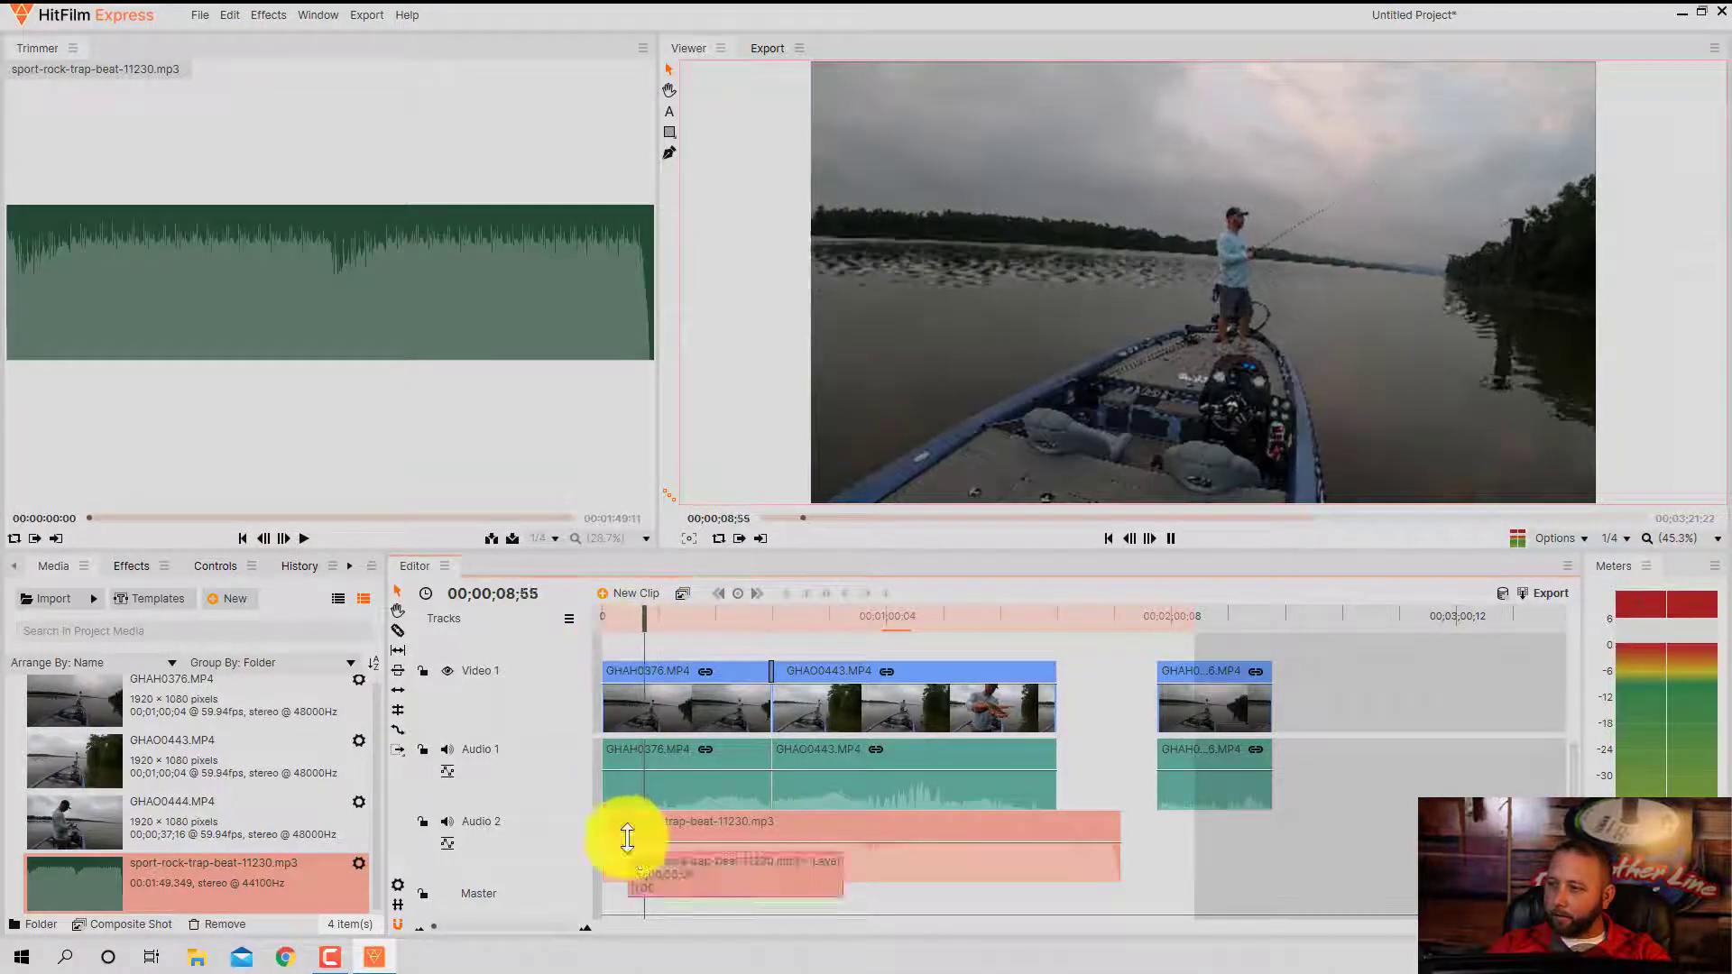
{"action": "key", "text": "space"}
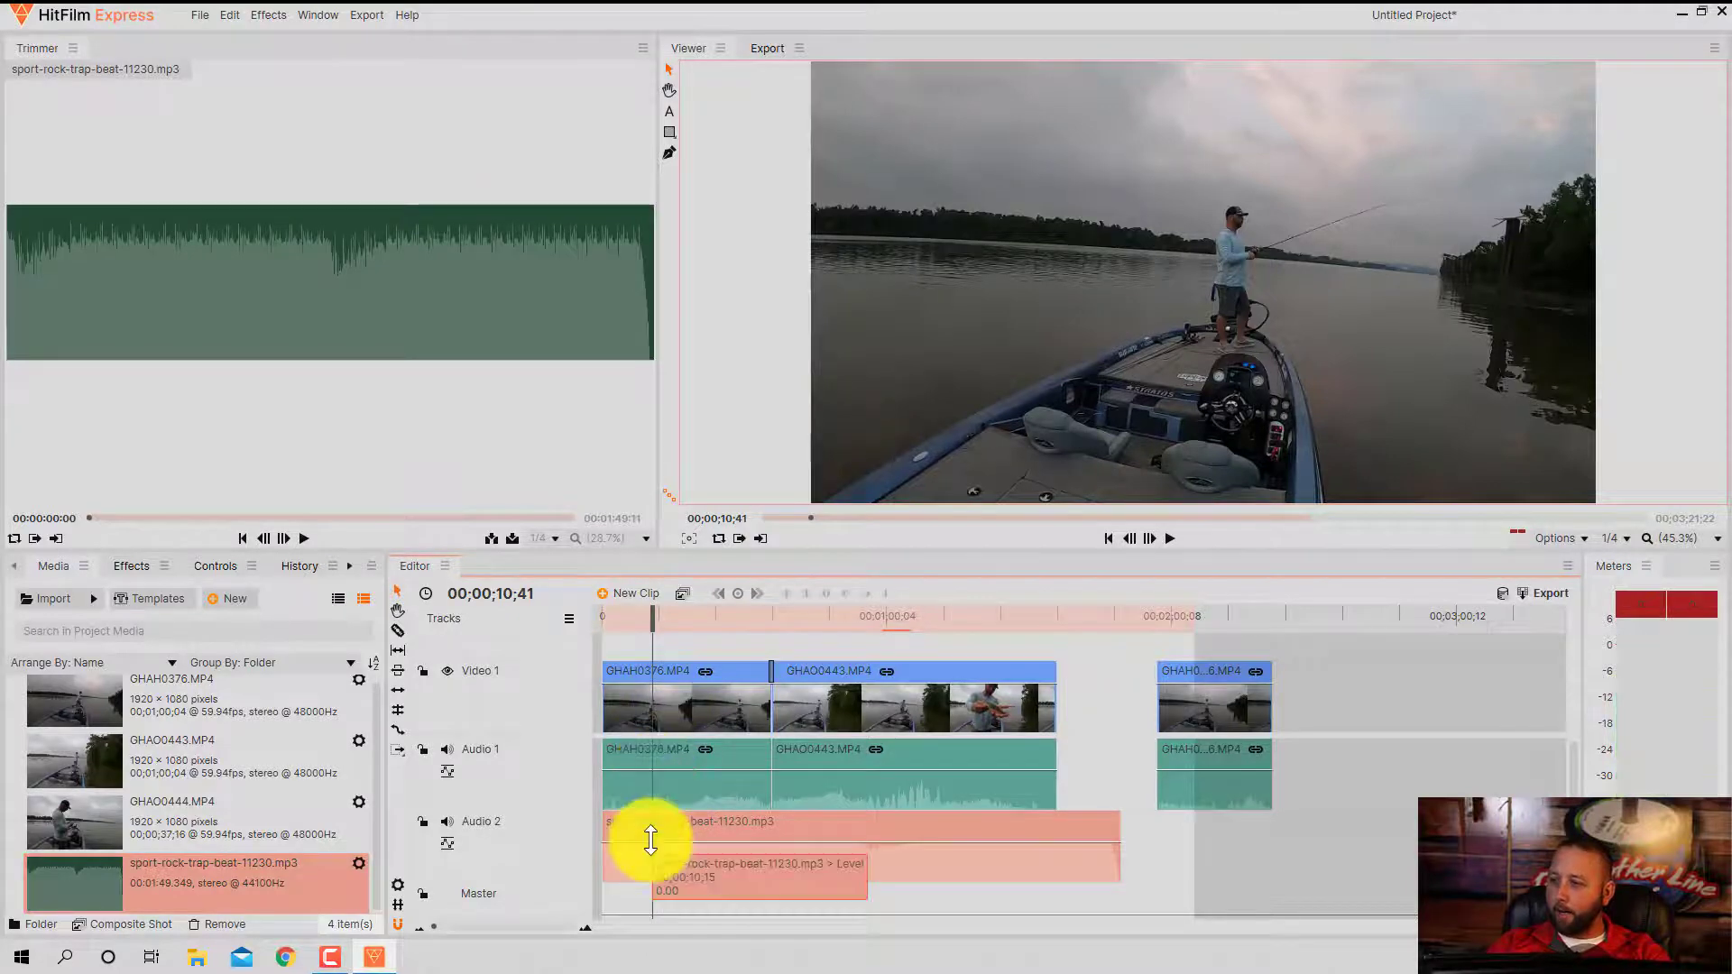
{"action": "left_click", "coordinate": [398, 631]}
{"action": "left_click", "coordinate": [650, 762]}
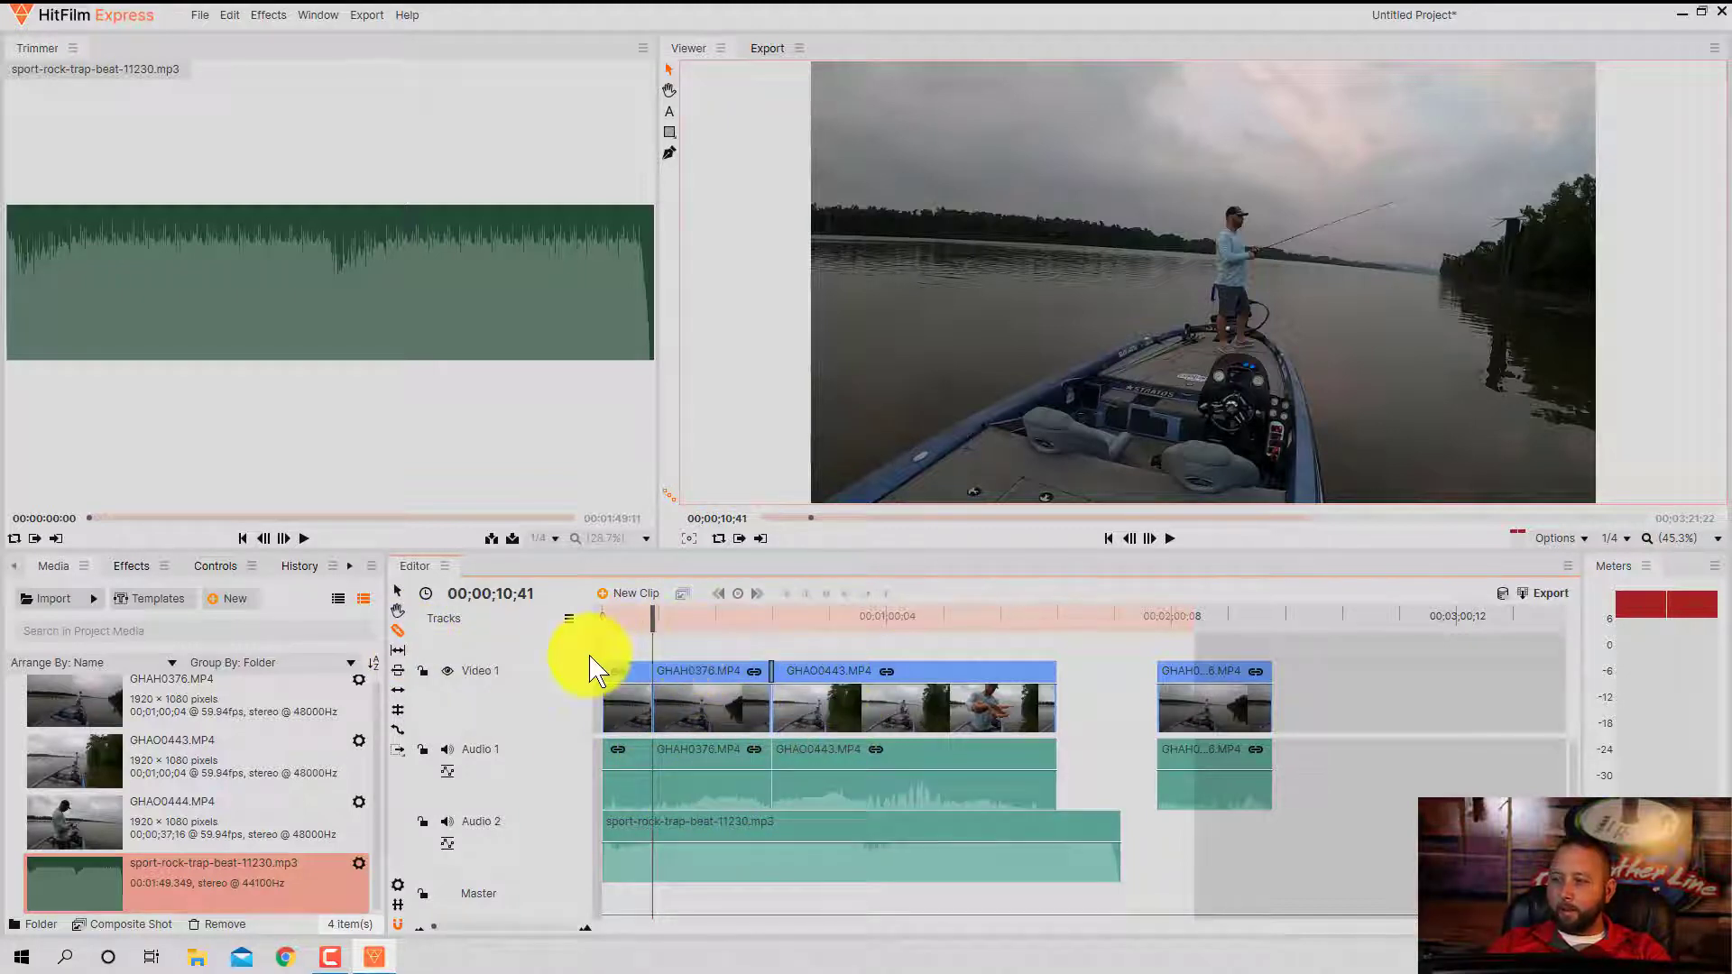
Shift all clips after the 00;00;10;41 cut about 25 seconds later to open a gap behind the opening clip
{"action": "left_click_drag", "start_coordinate": [681, 640], "coordinate": [1218, 793]}
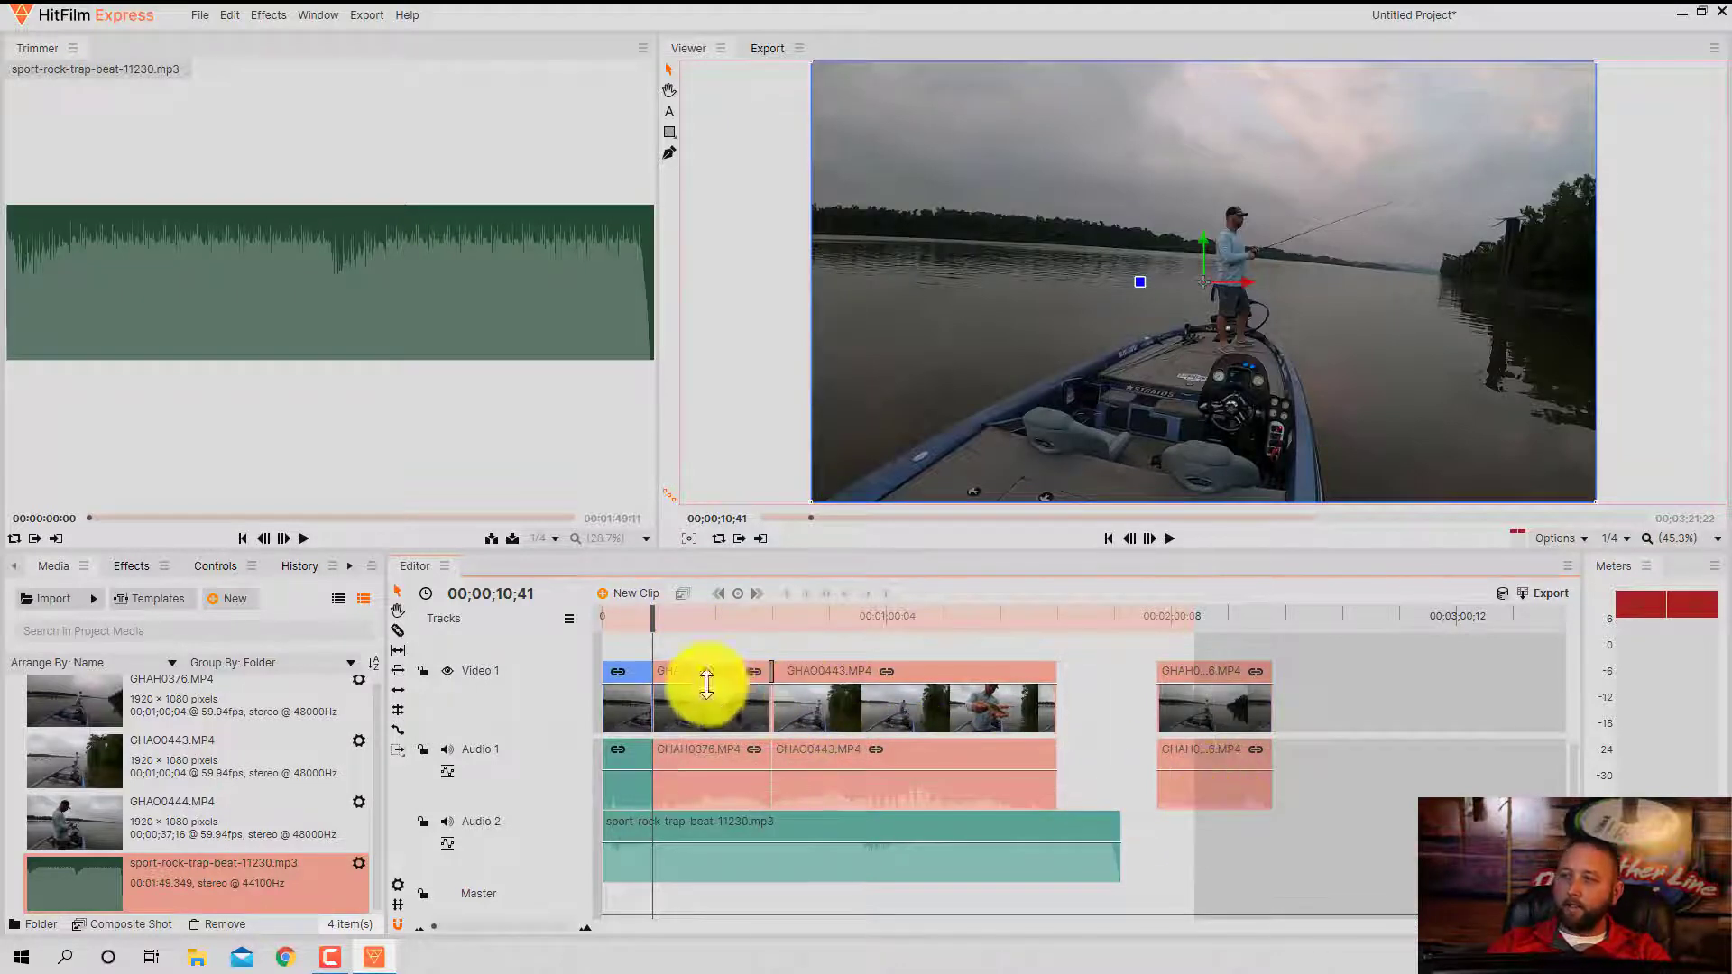
{"action": "left_click_drag", "start_coordinate": [686, 702], "coordinate": [805, 702]}
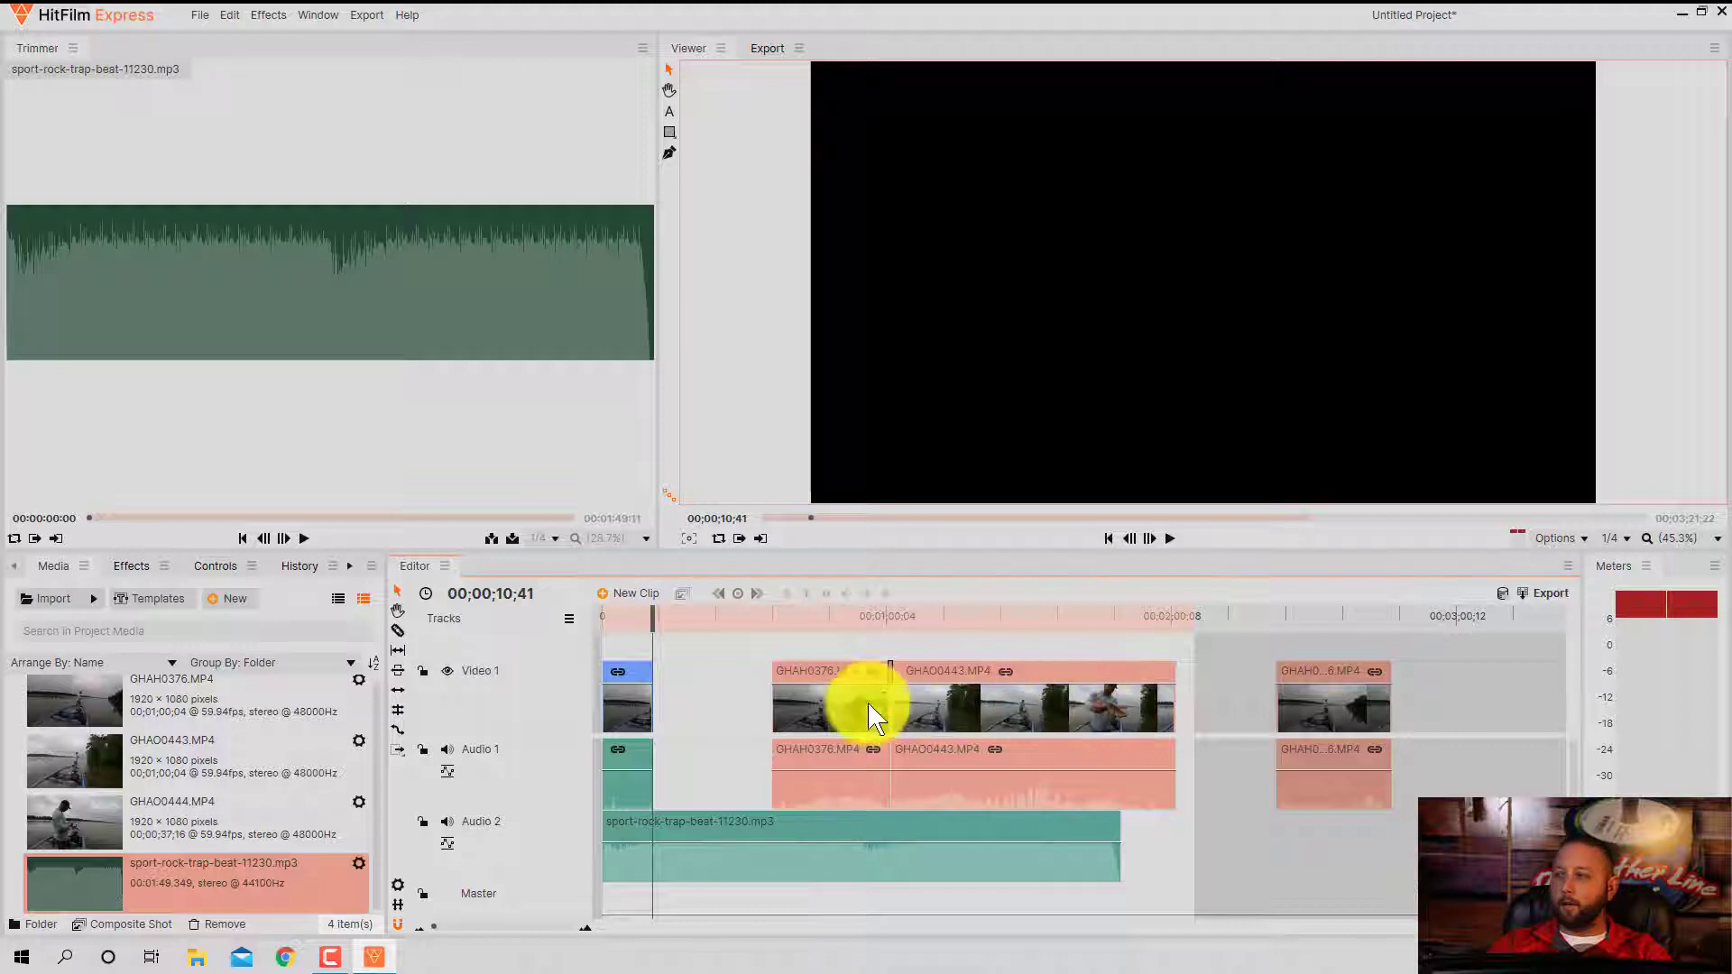
Try moving the second GHAH0376.MP4 clip about 25 seconds later over GHAO0443.MP4, undo the move and view the undo and redo commands
{"action": "left_click", "coordinate": [794, 699]}
{"action": "left_click_drag", "start_coordinate": [839, 702], "coordinate": [958, 707]}
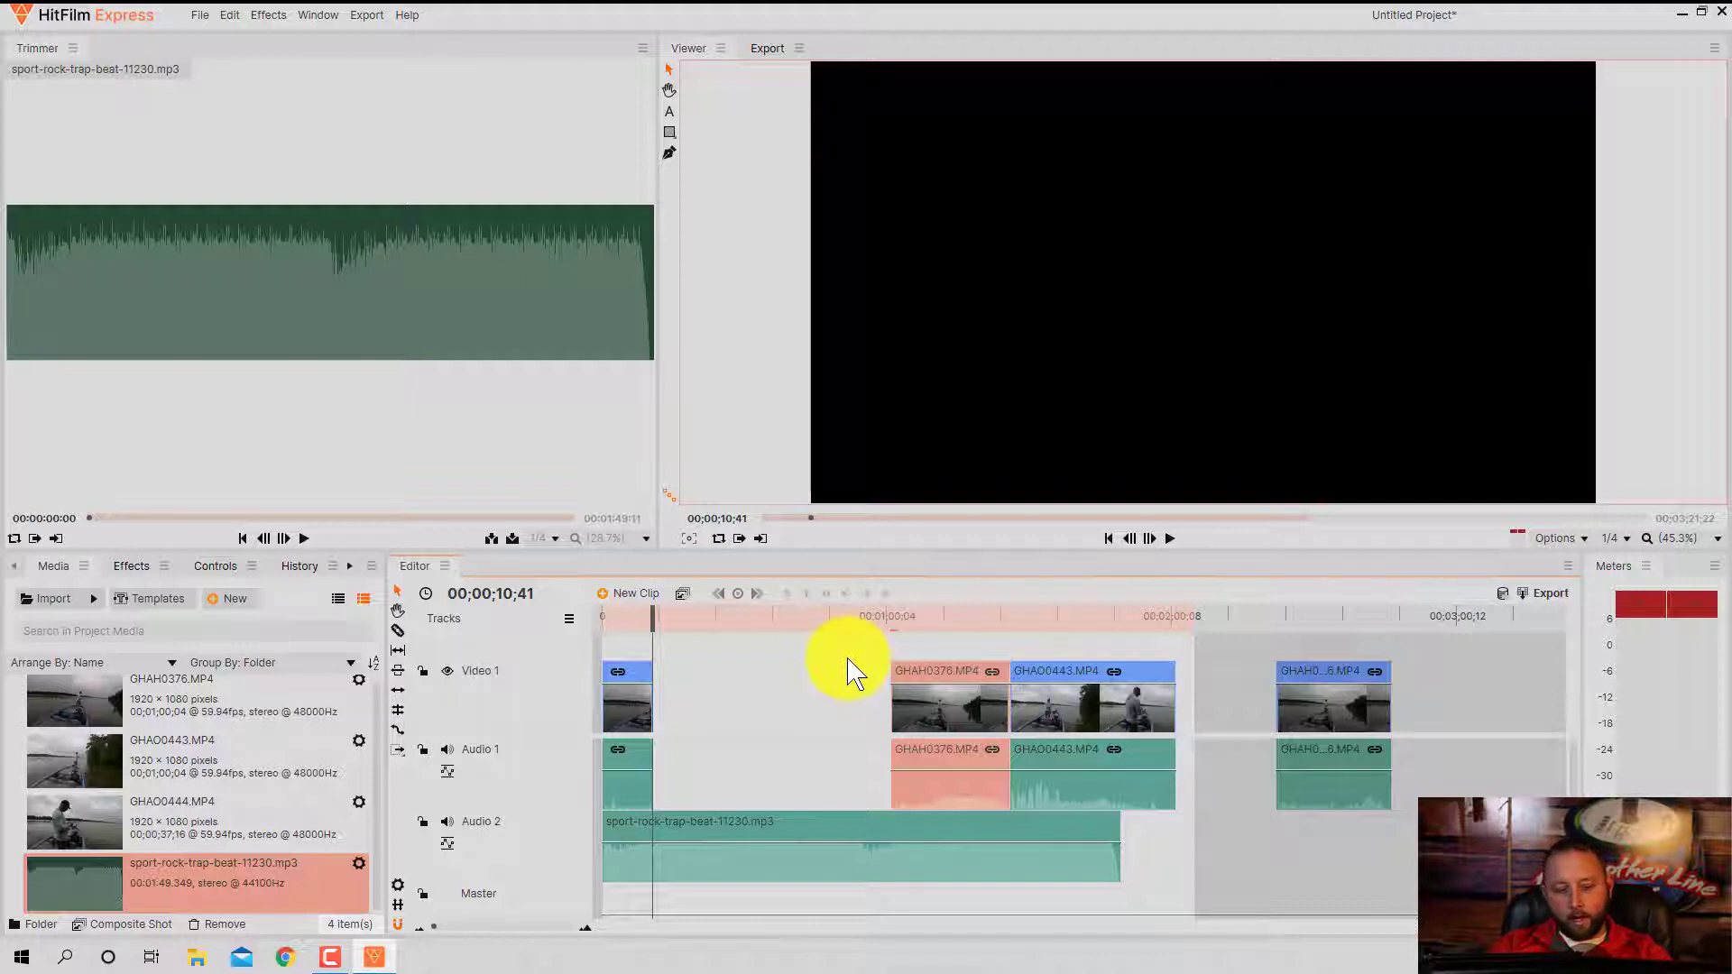
{"action": "key", "text": "ctrl+z"}
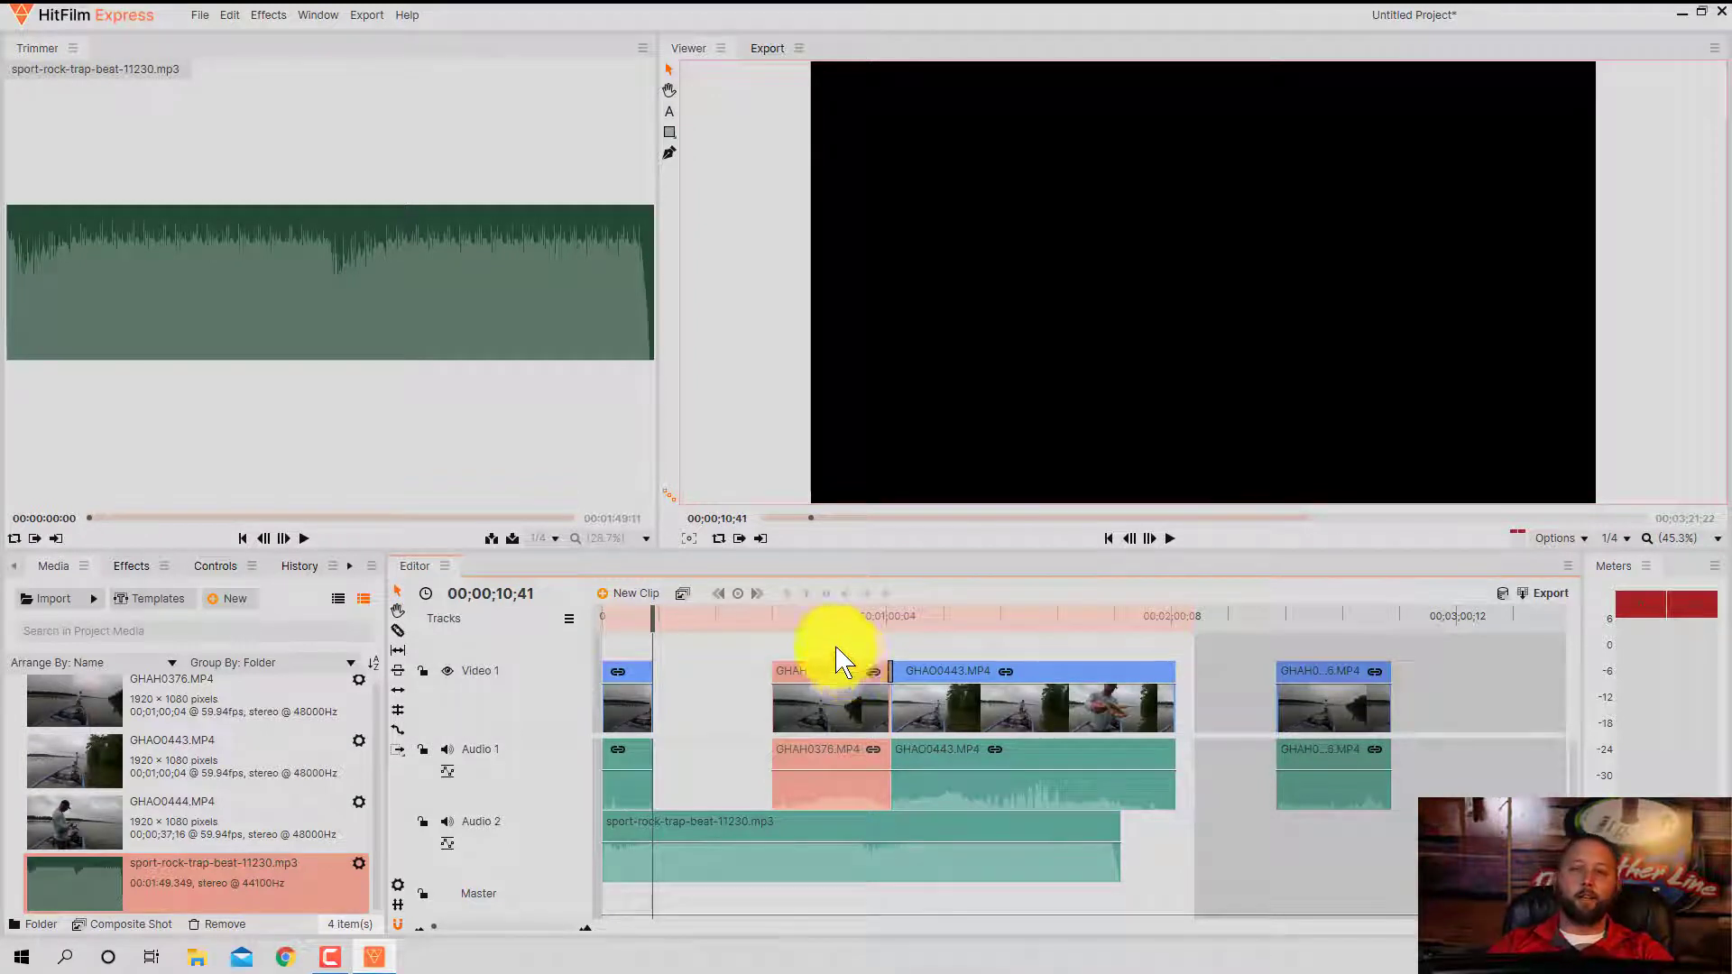
{"action": "left_click", "coordinate": [233, 12]}
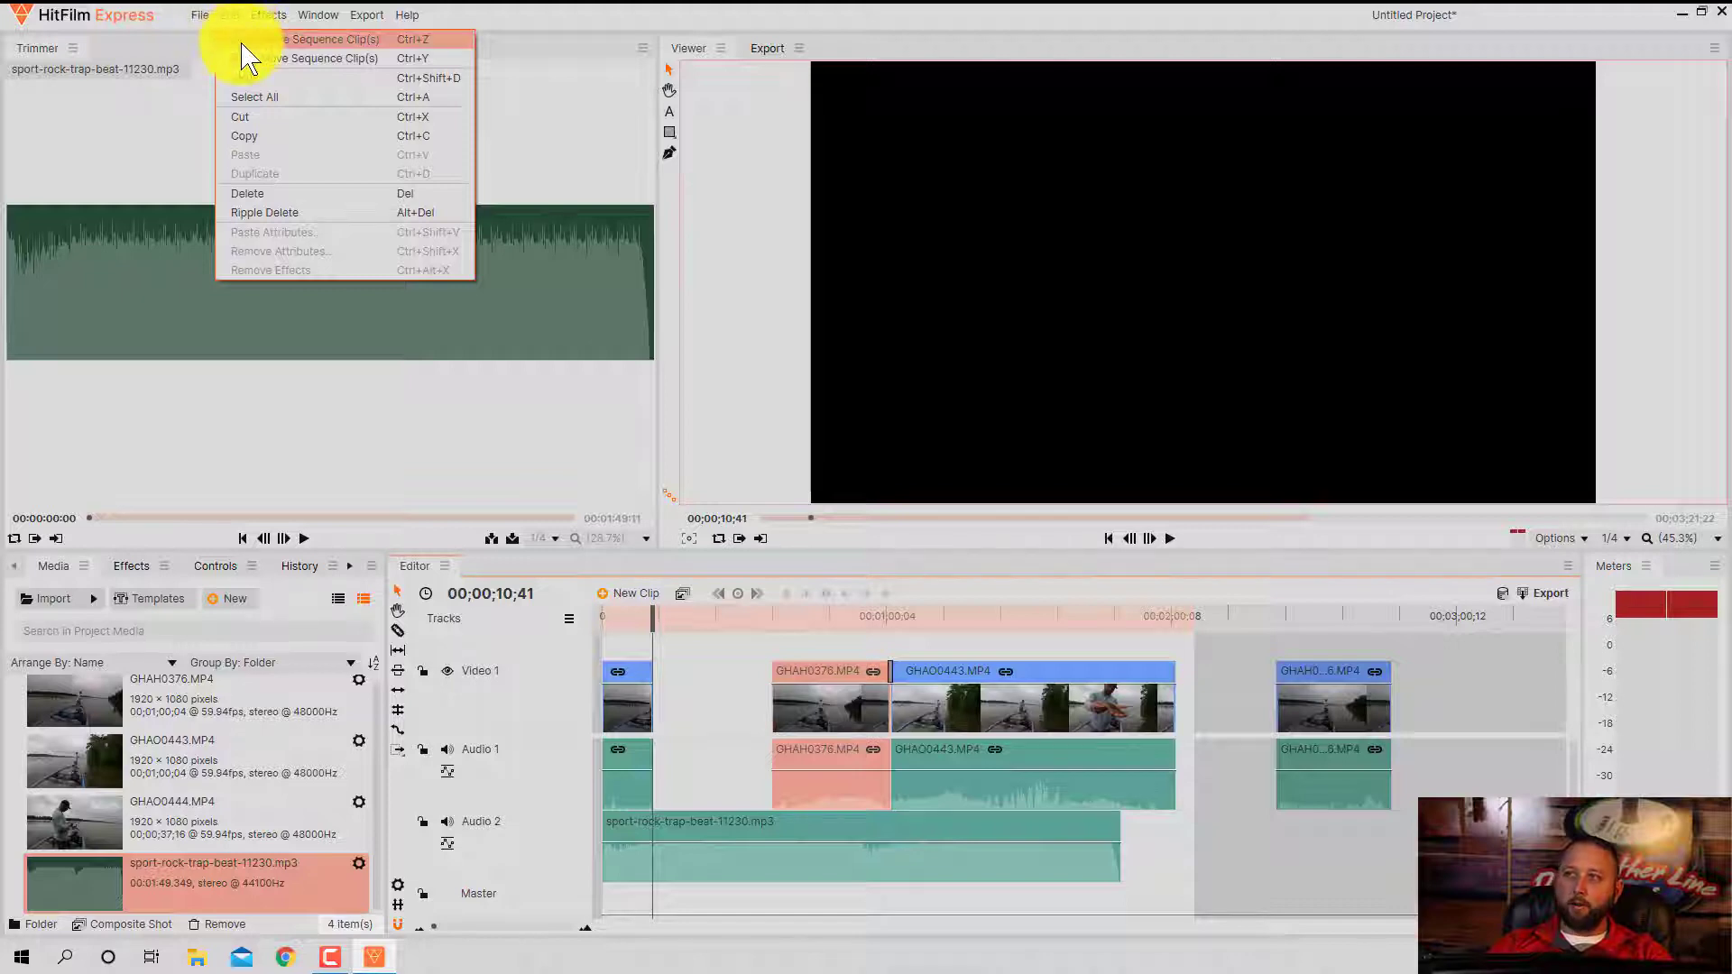
{"action": "mouse_move", "coordinate": [200, 17]}
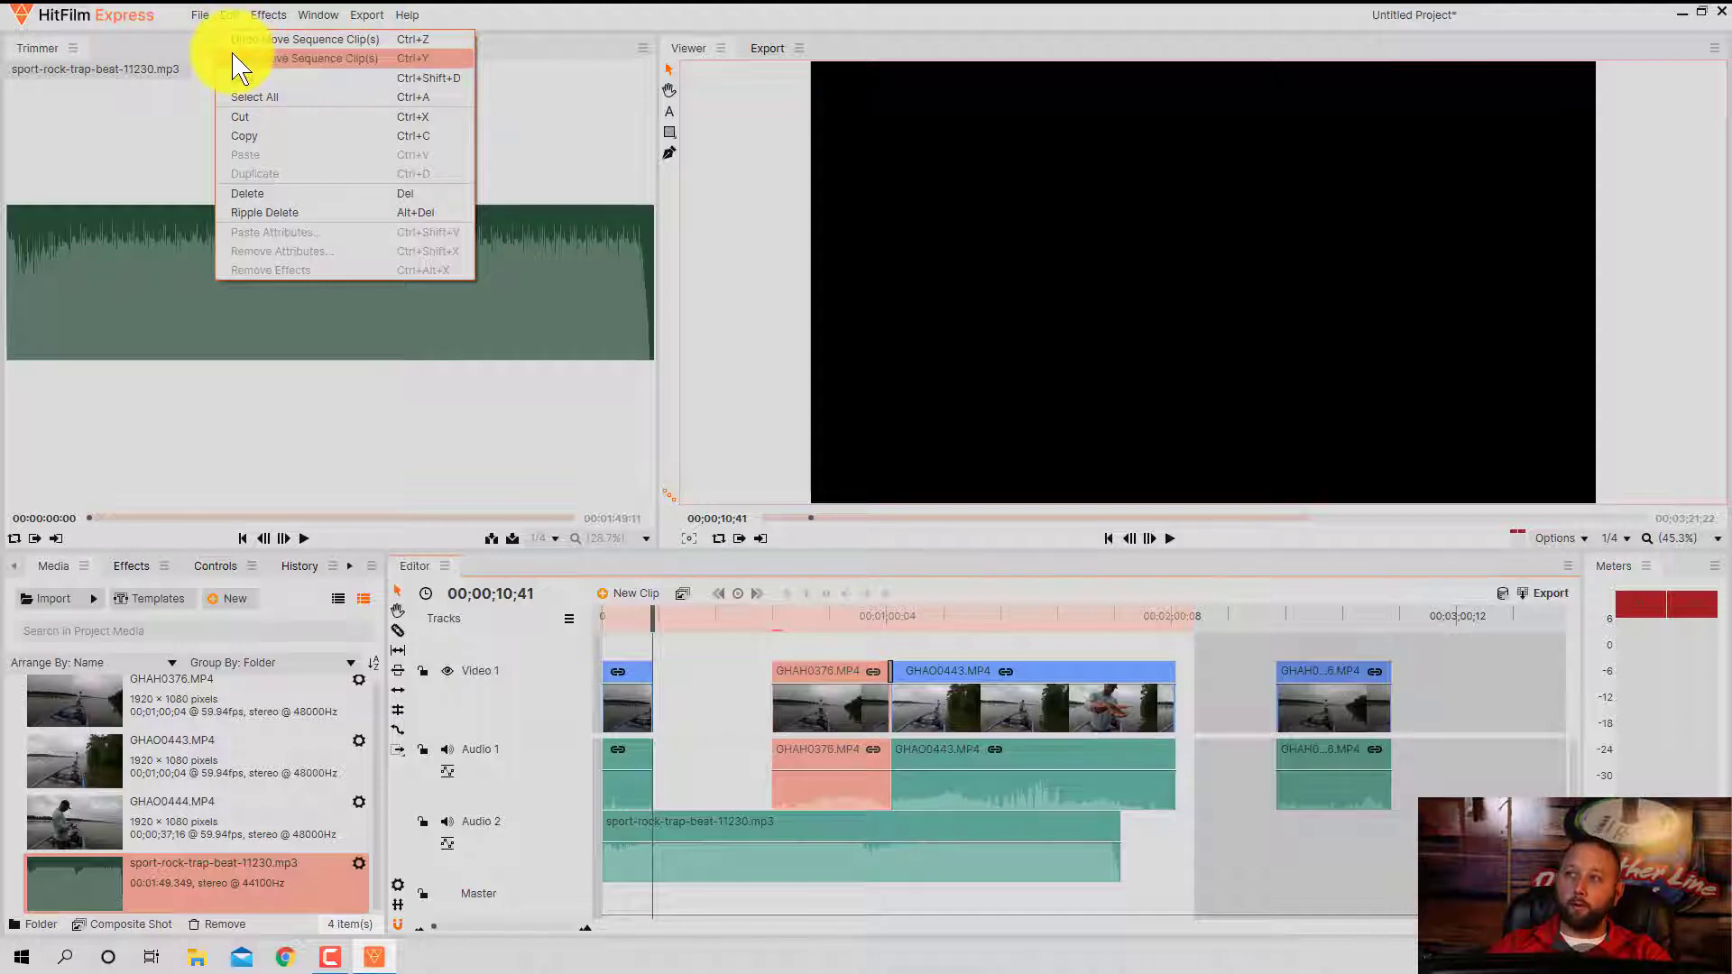
{"action": "left_click", "coordinate": [490, 19]}
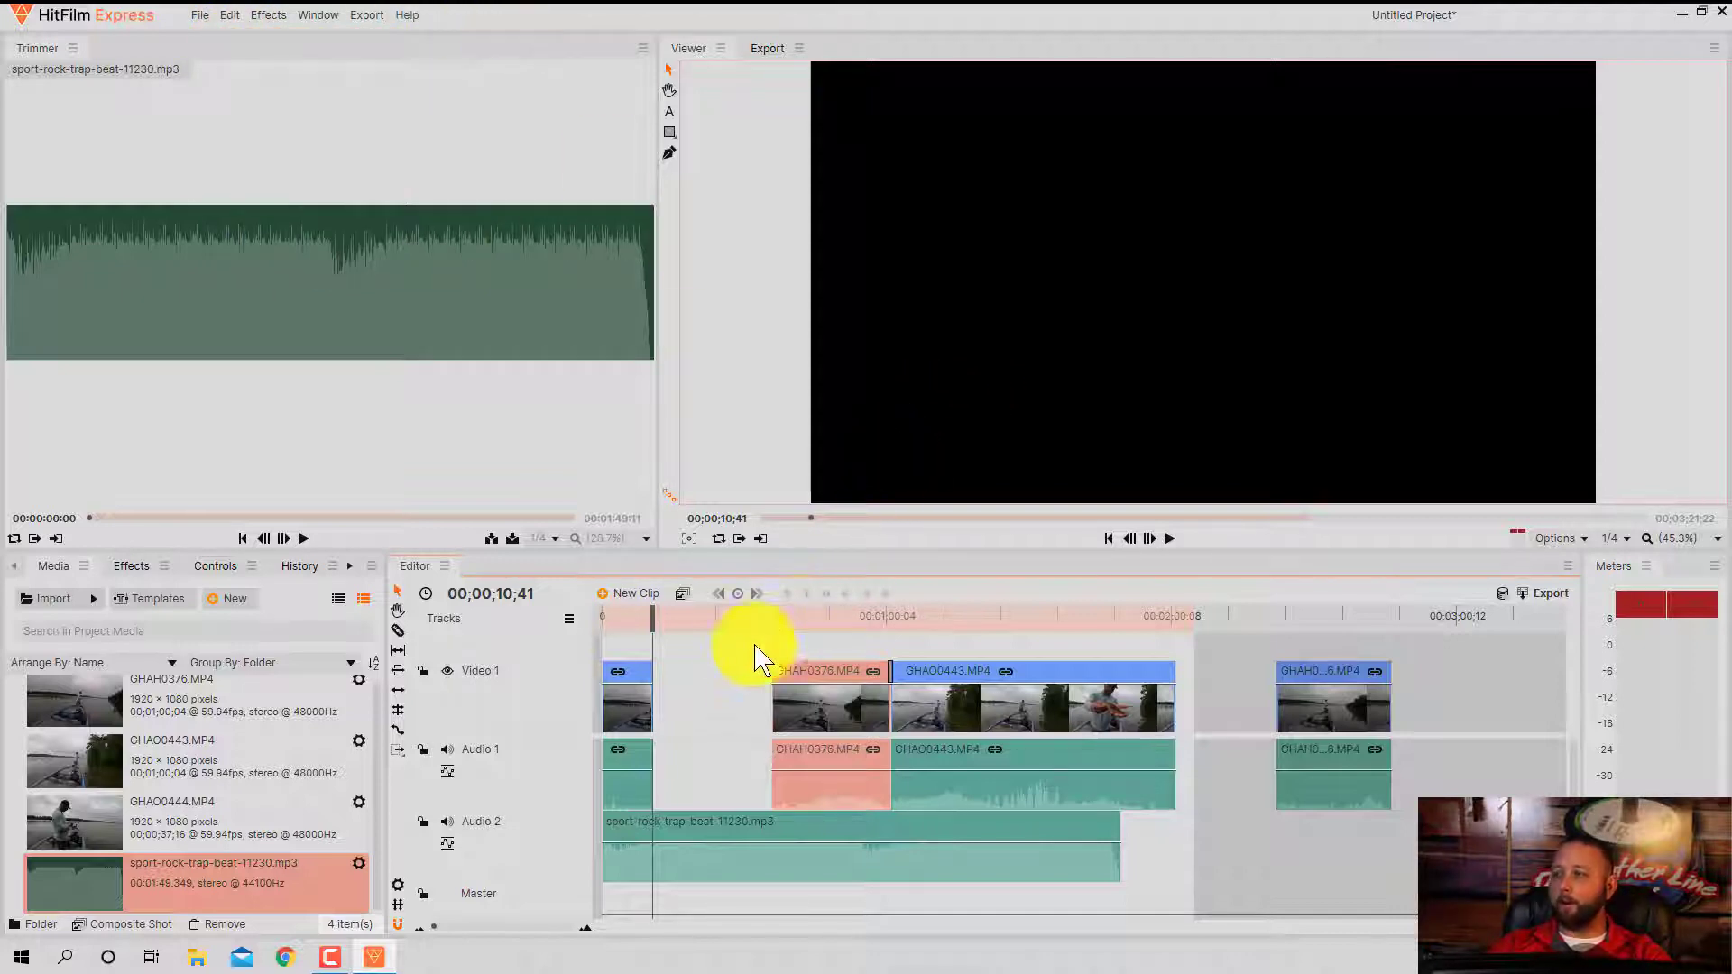
Cut the piece of GHAO0443.MP4 between 00;01;29;21 and 00;01;32;01 and place it directly after the opening clip
{"action": "left_click", "coordinate": [1090, 617]}
{"action": "left_click_drag", "start_coordinate": [1094, 624], "coordinate": [1027, 619]}
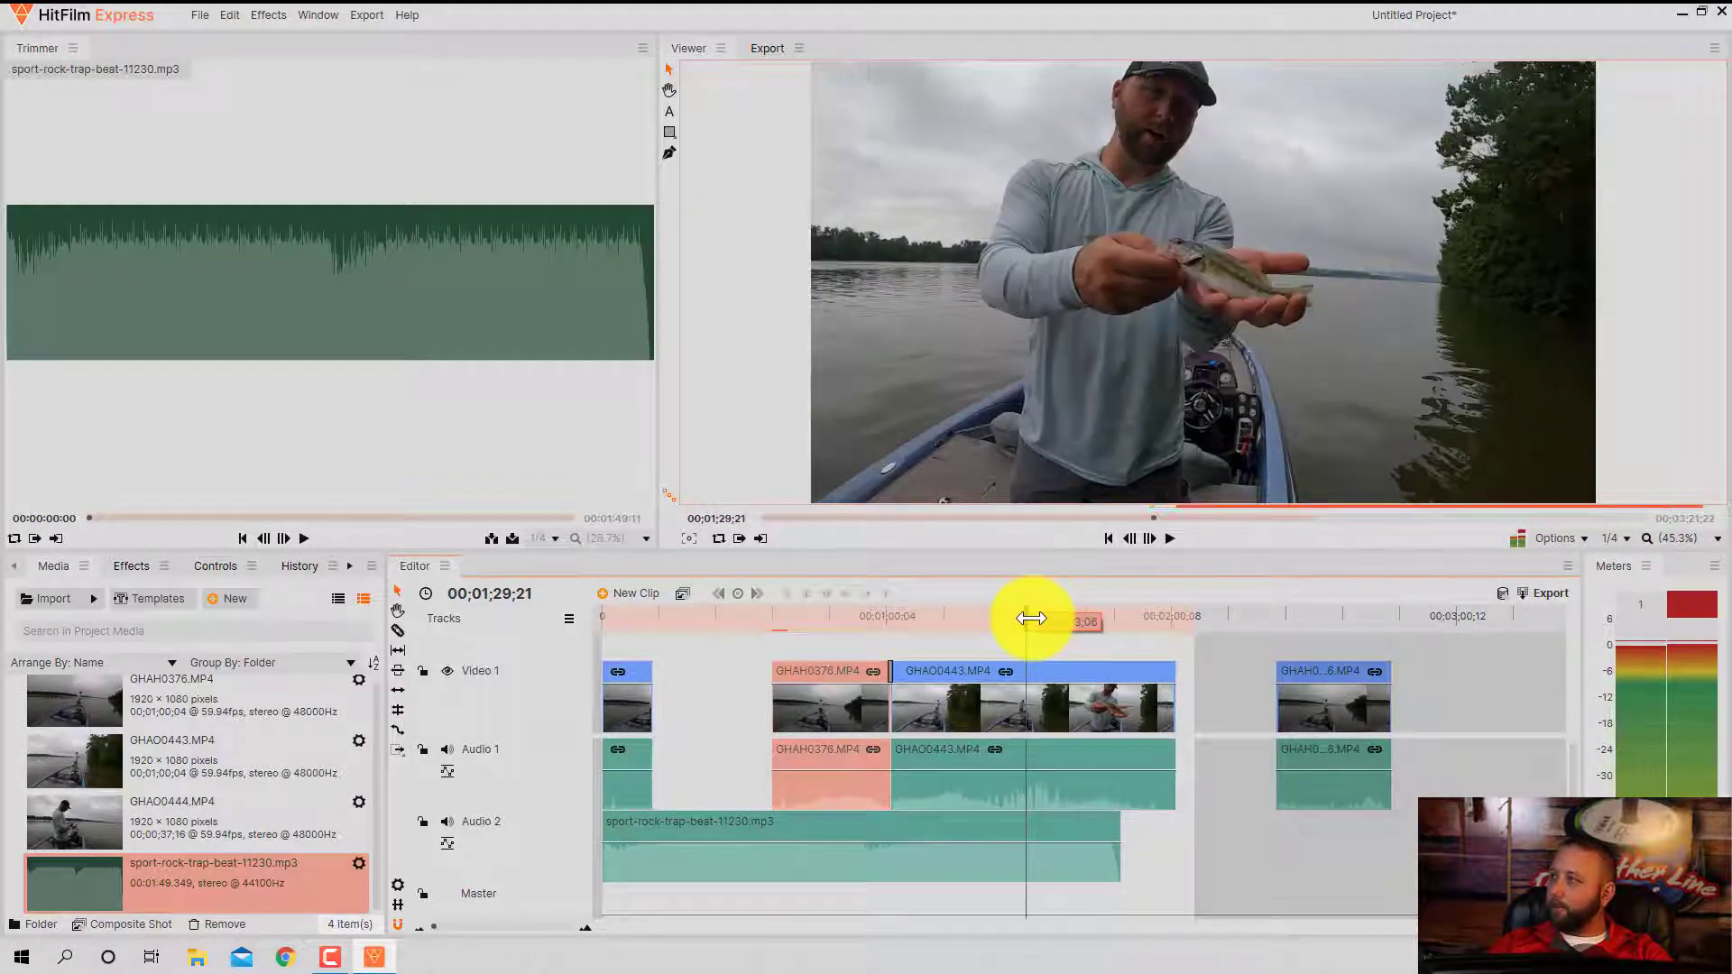
{"action": "left_click", "coordinate": [1027, 696]}
{"action": "key", "text": "space"}
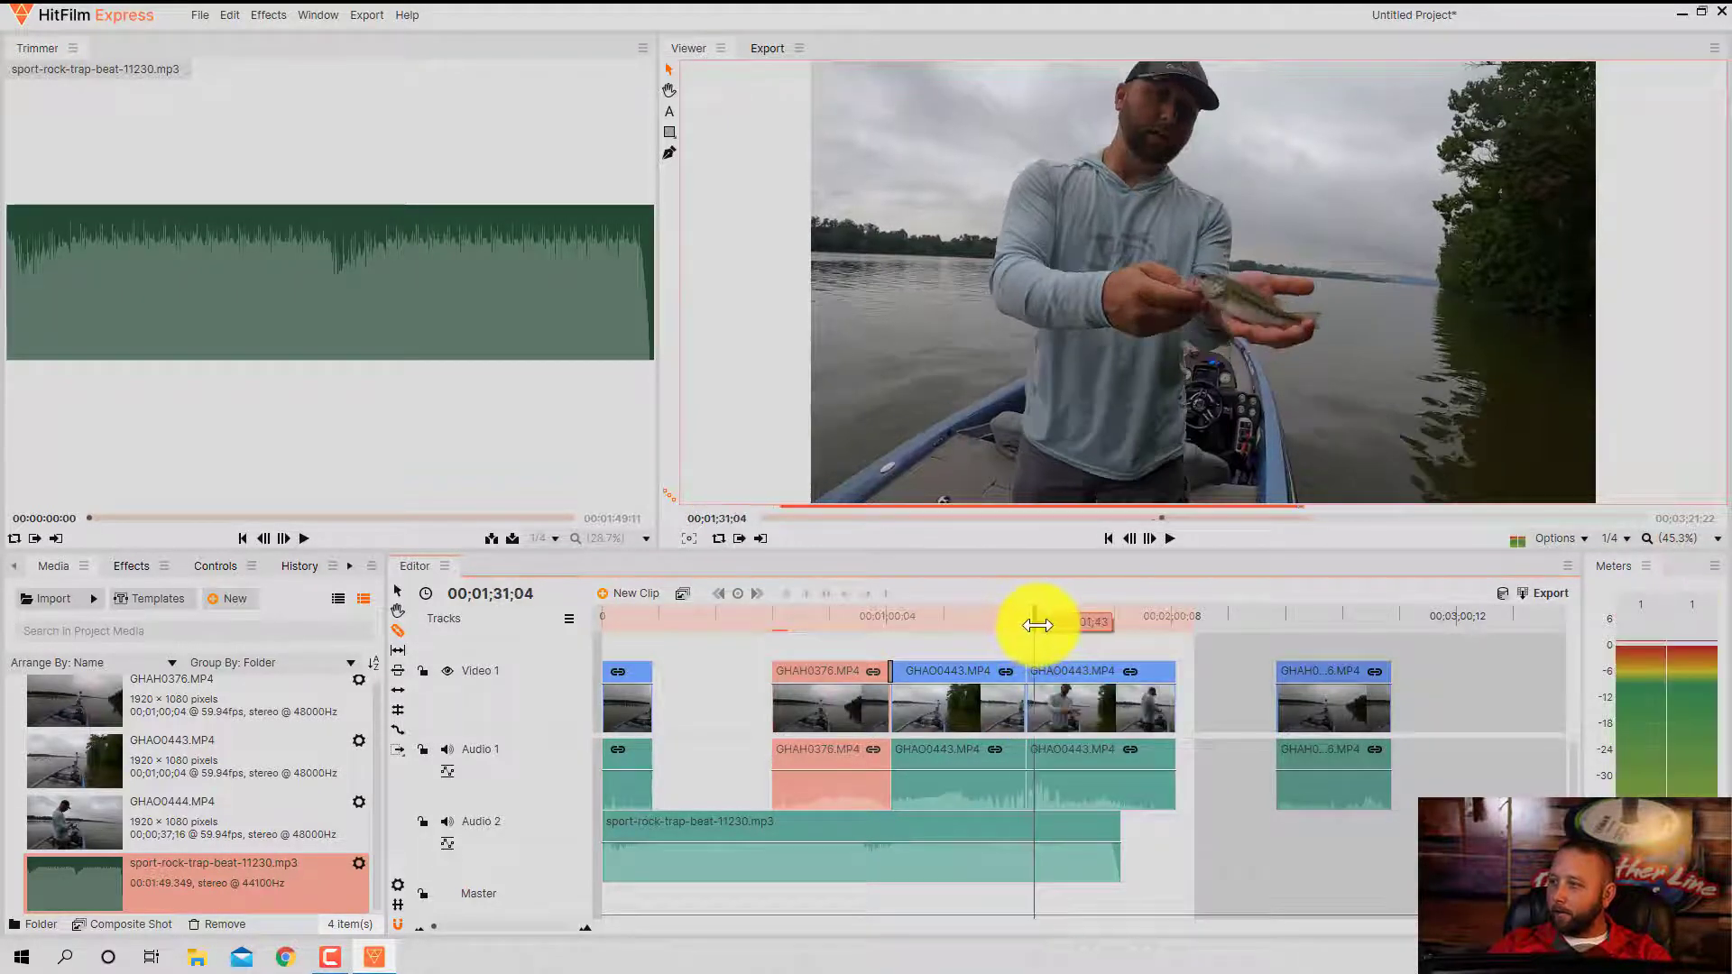
{"action": "left_click", "coordinate": [1039, 687]}
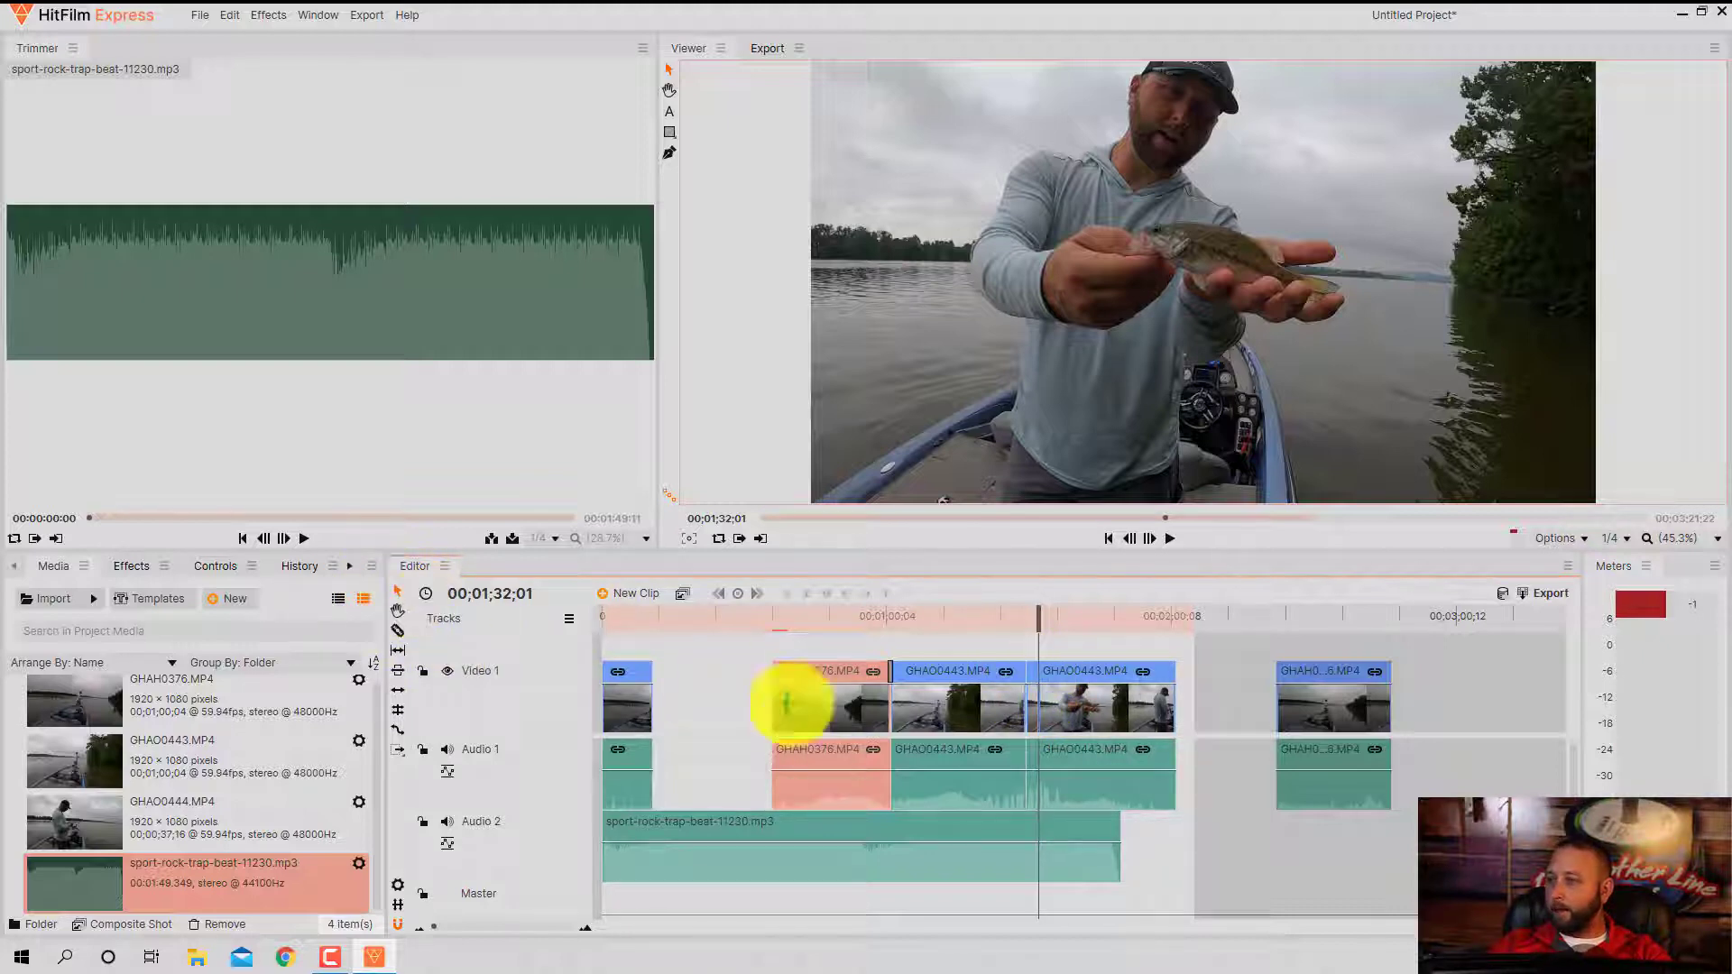
{"action": "left_click_drag", "start_coordinate": [1034, 672], "coordinate": [650, 672]}
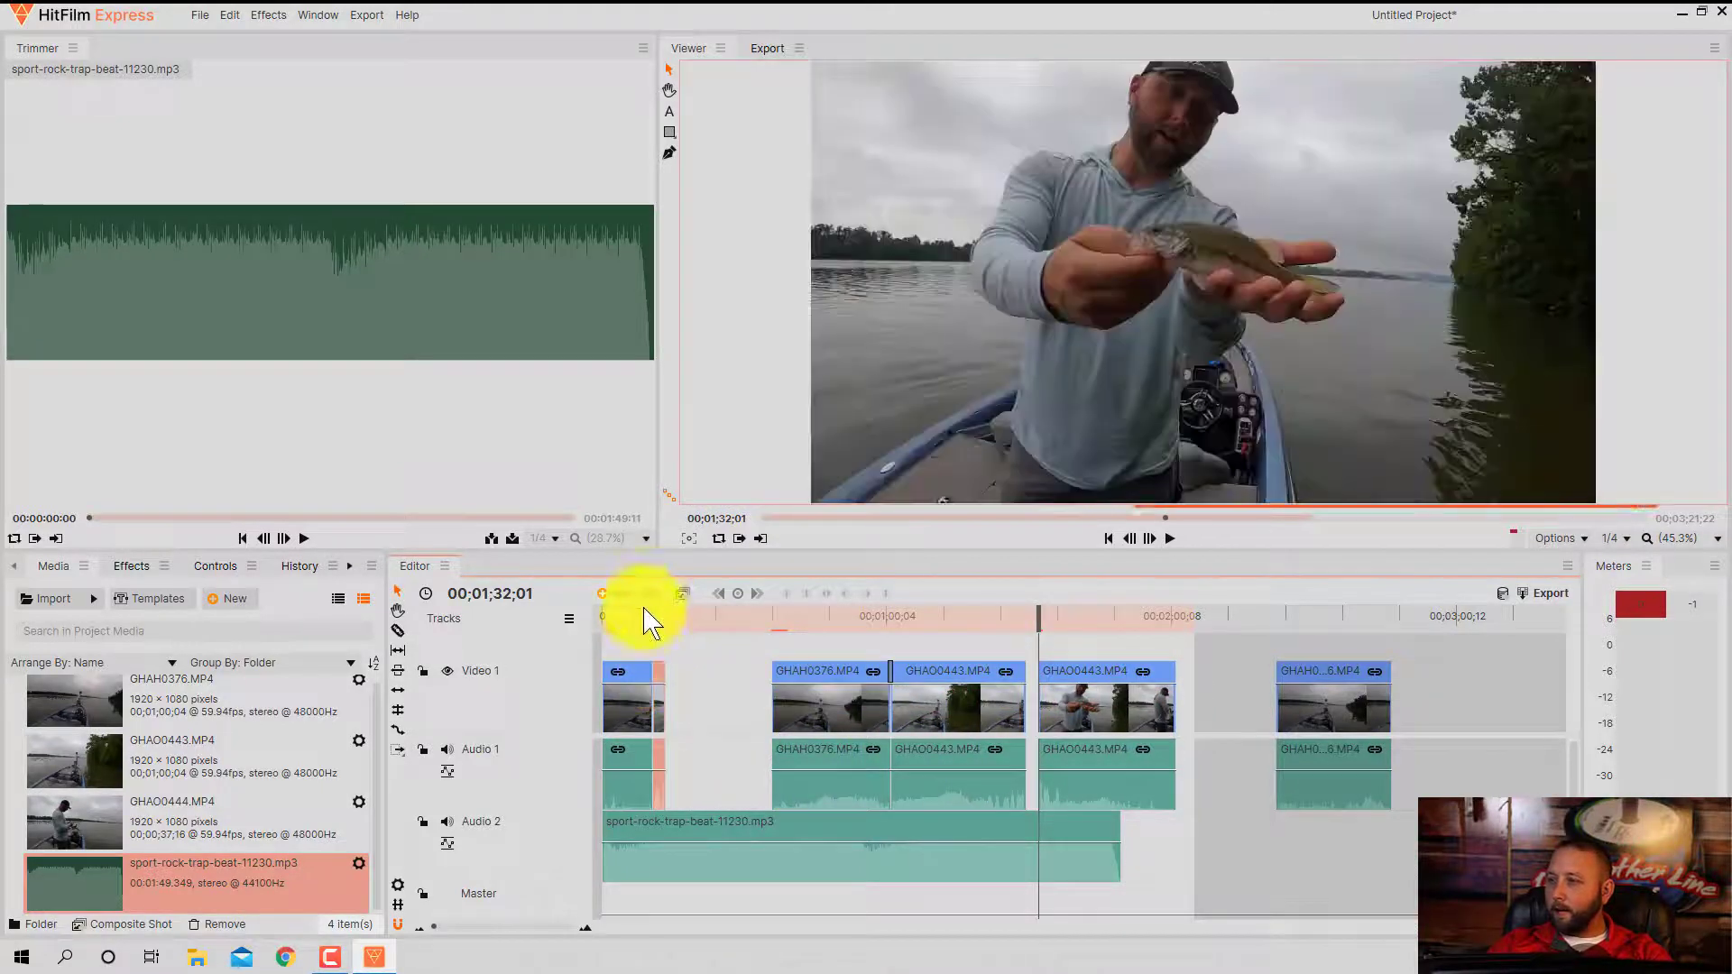
Play the join between the opening clip and the inserted fish shot, and return the playhead to 00;00;09;52
{"action": "left_click", "coordinate": [646, 617]}
{"action": "key", "text": "space"}
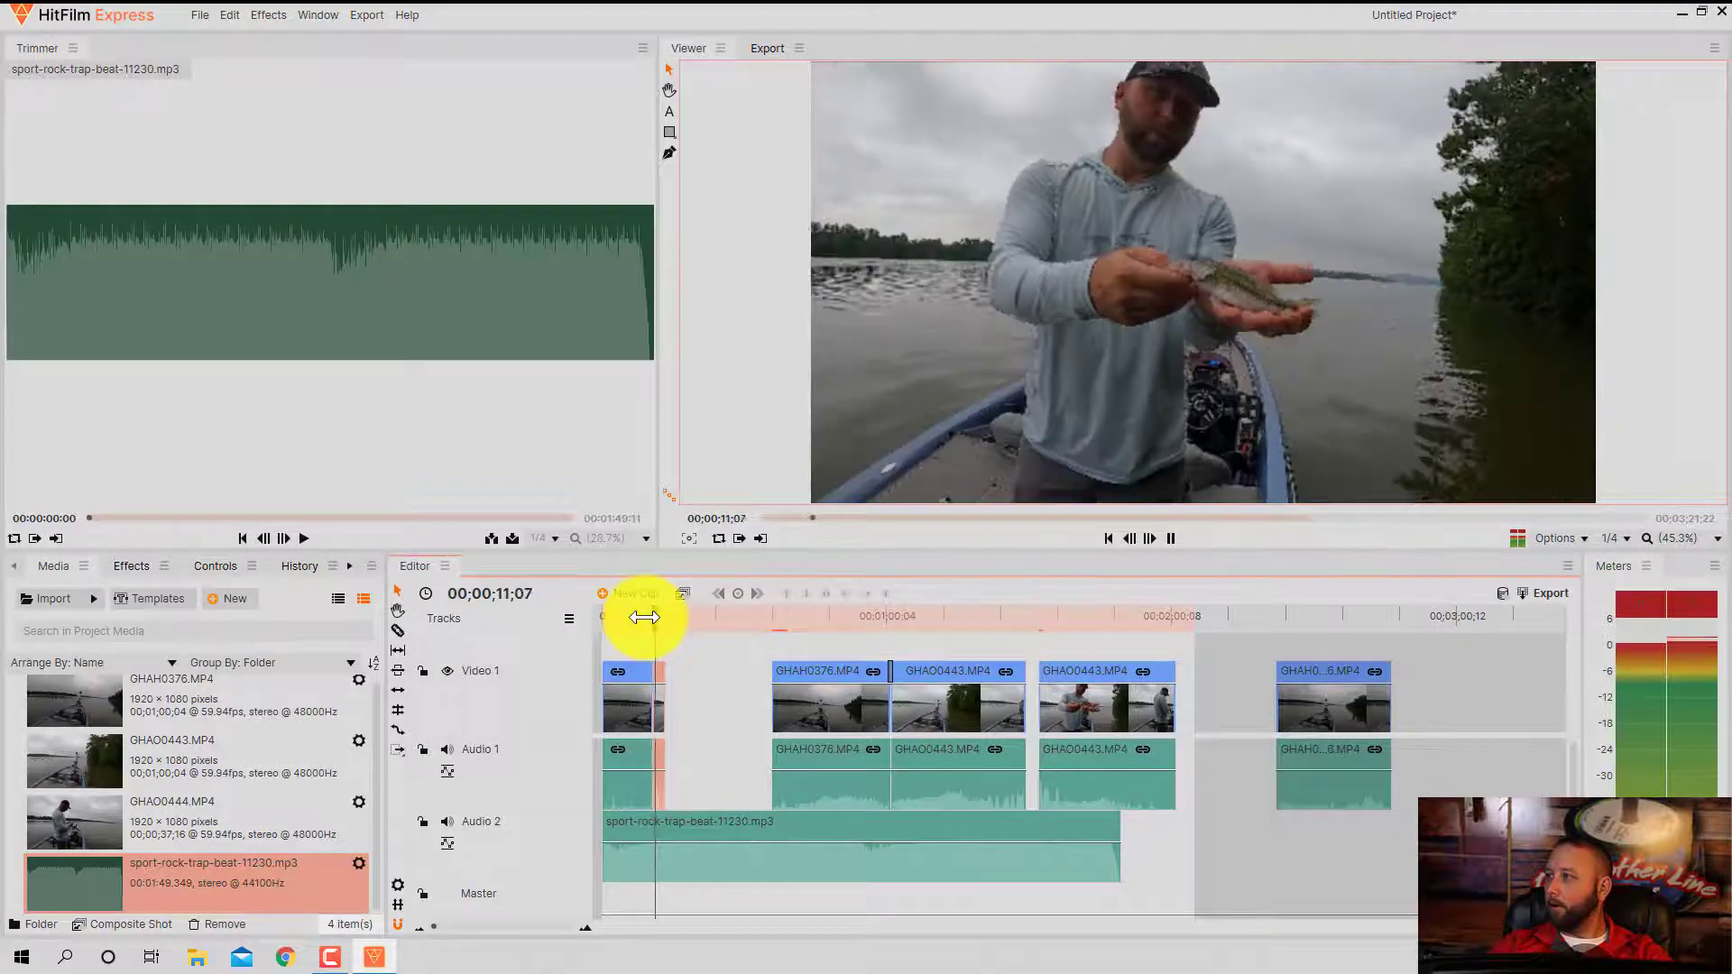
{"action": "key", "text": "space"}
{"action": "left_click", "coordinate": [650, 618]}
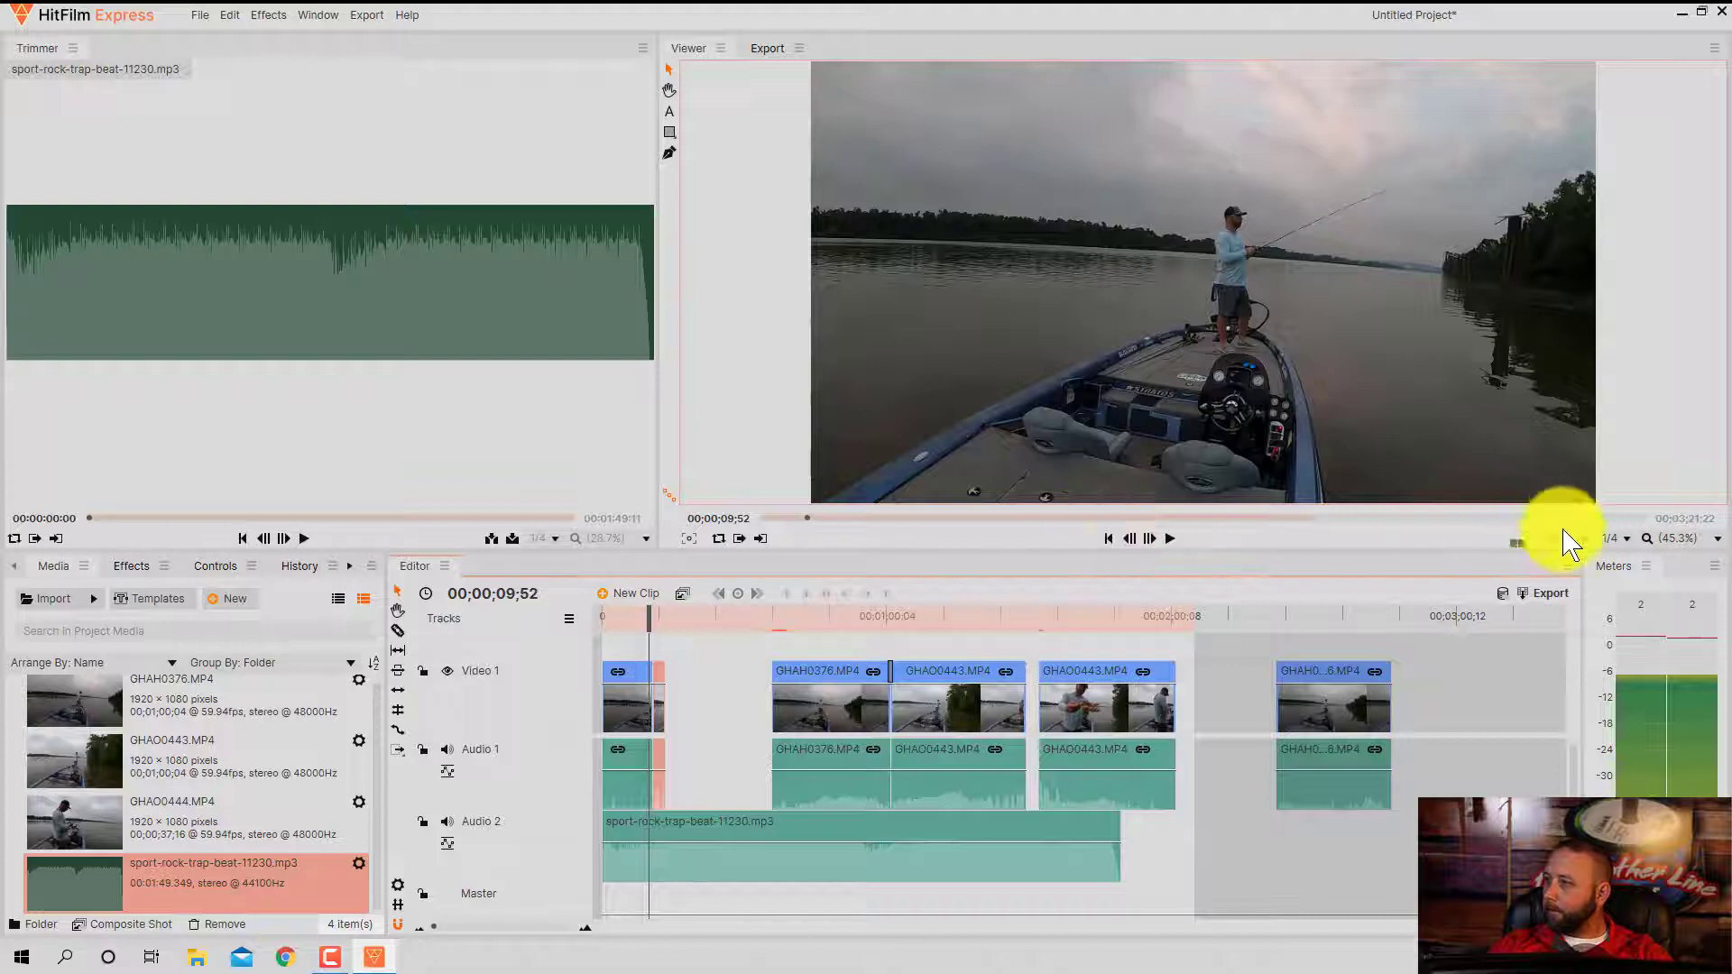
Try Full viewer resolution while playing across the join, and set the resolution to 1/2
{"action": "left_click", "coordinate": [1614, 540]}
{"action": "left_click", "coordinate": [1615, 570]}
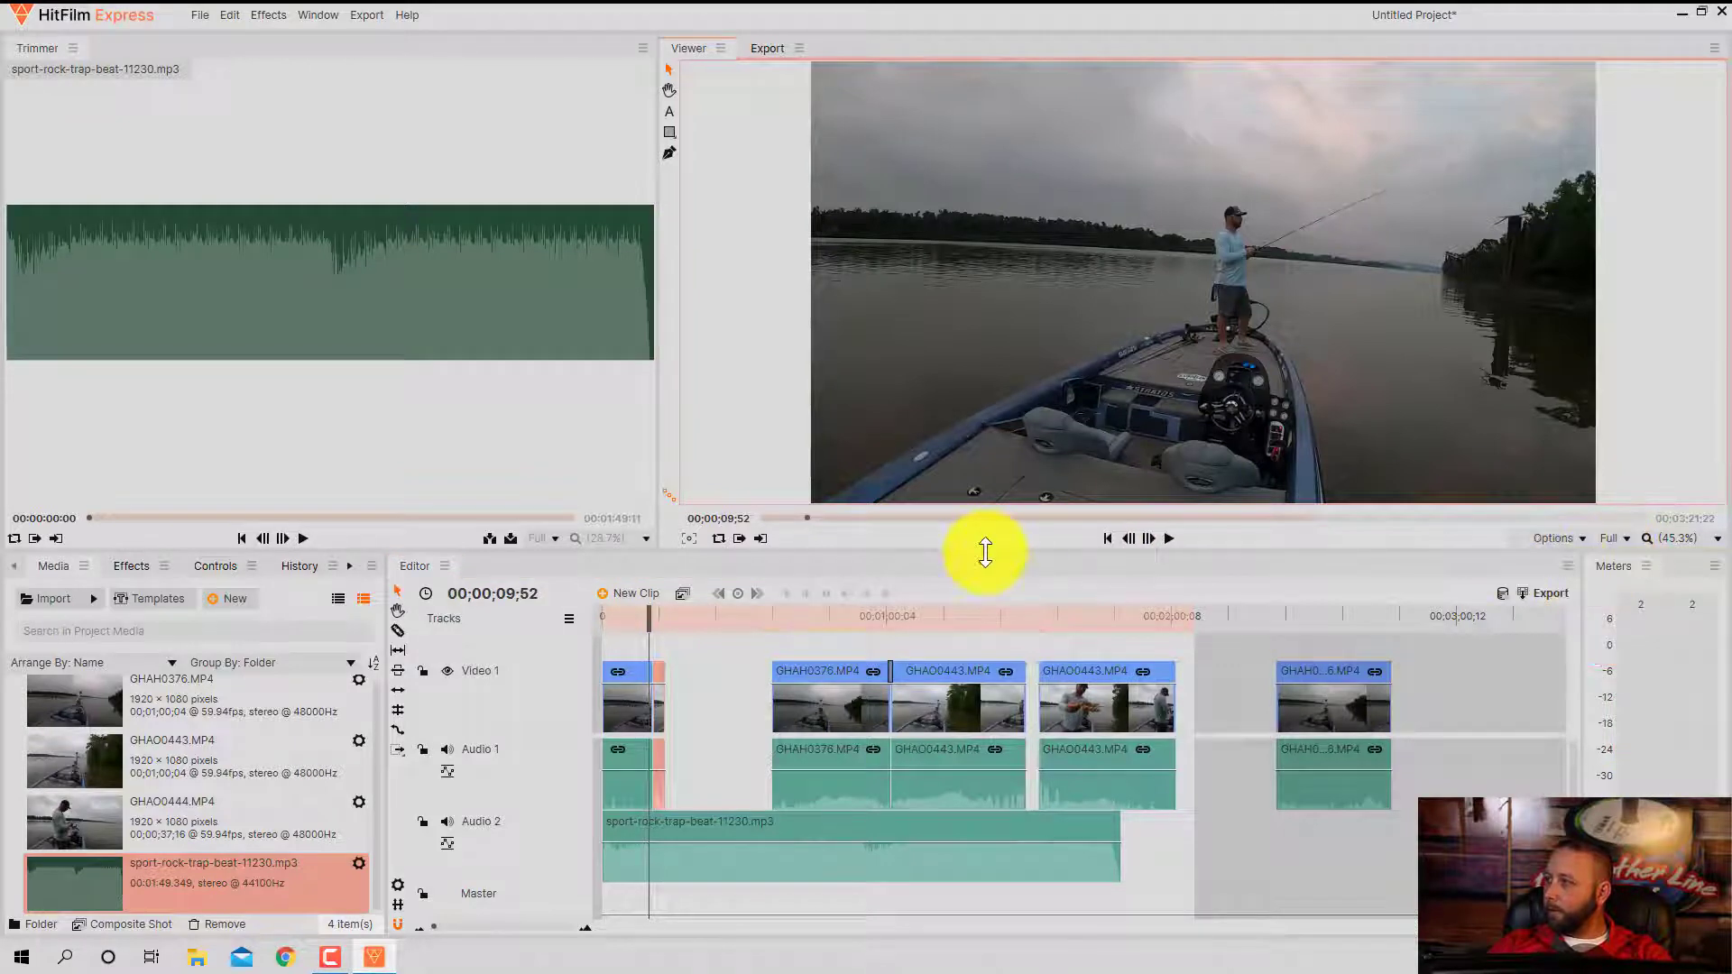
{"action": "key", "text": "space"}
{"action": "left_click", "coordinate": [1622, 539]}
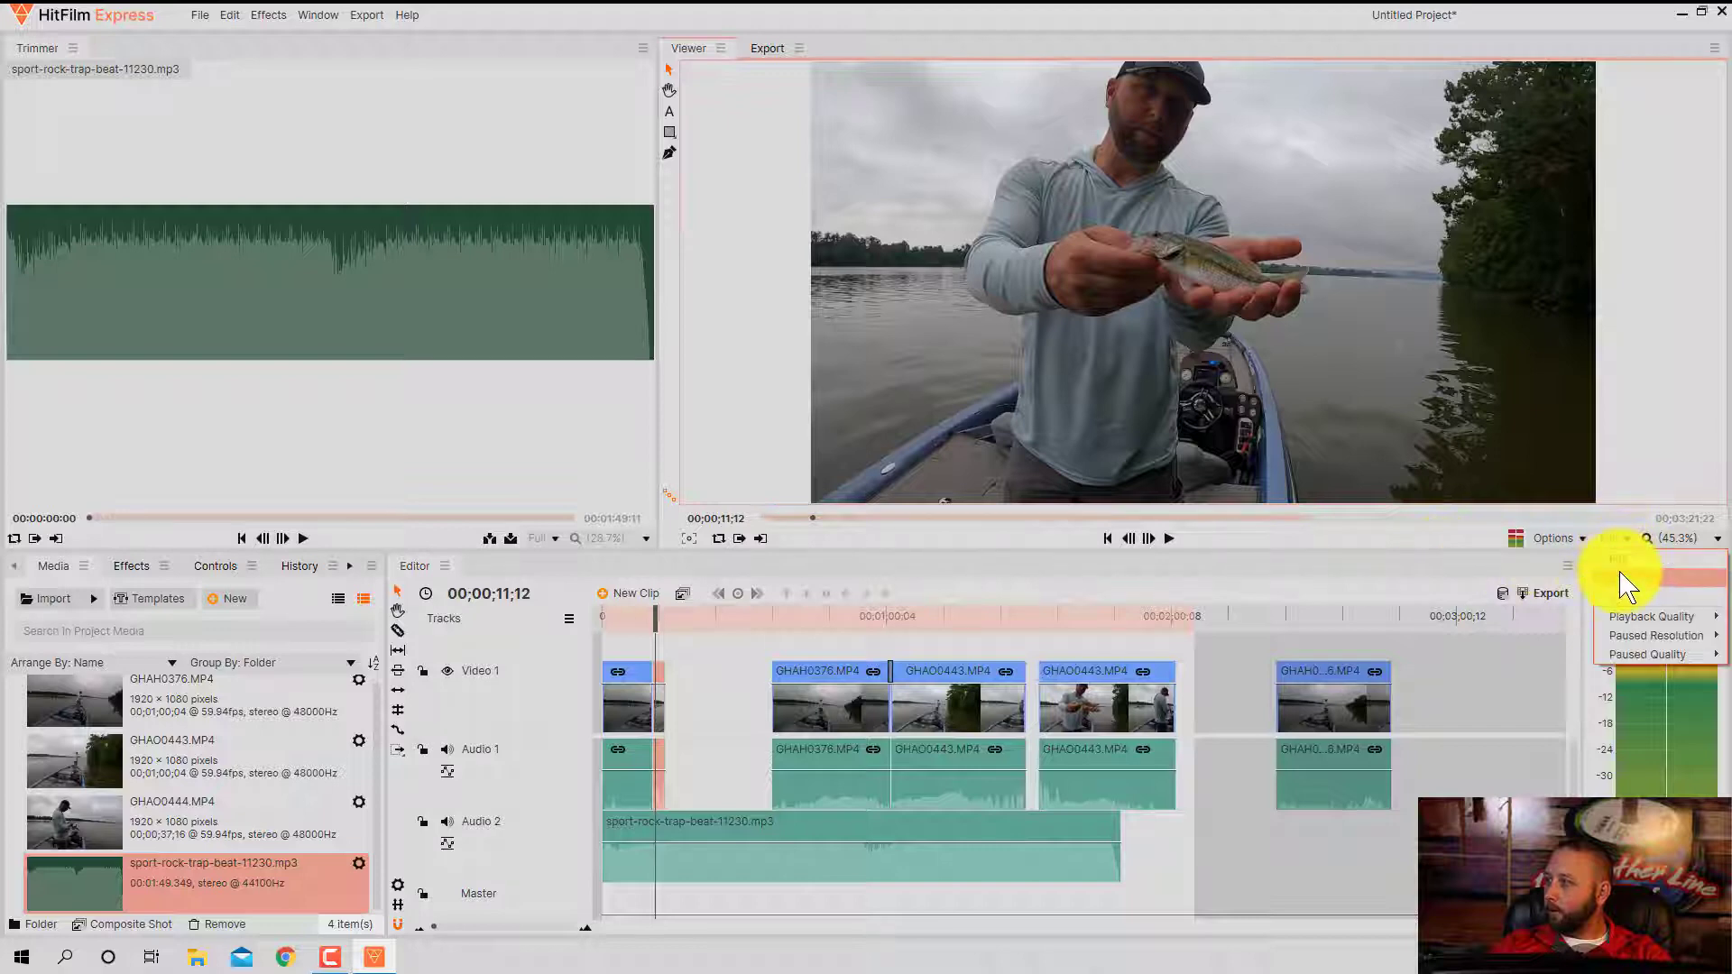
{"action": "left_click", "coordinate": [1633, 596]}
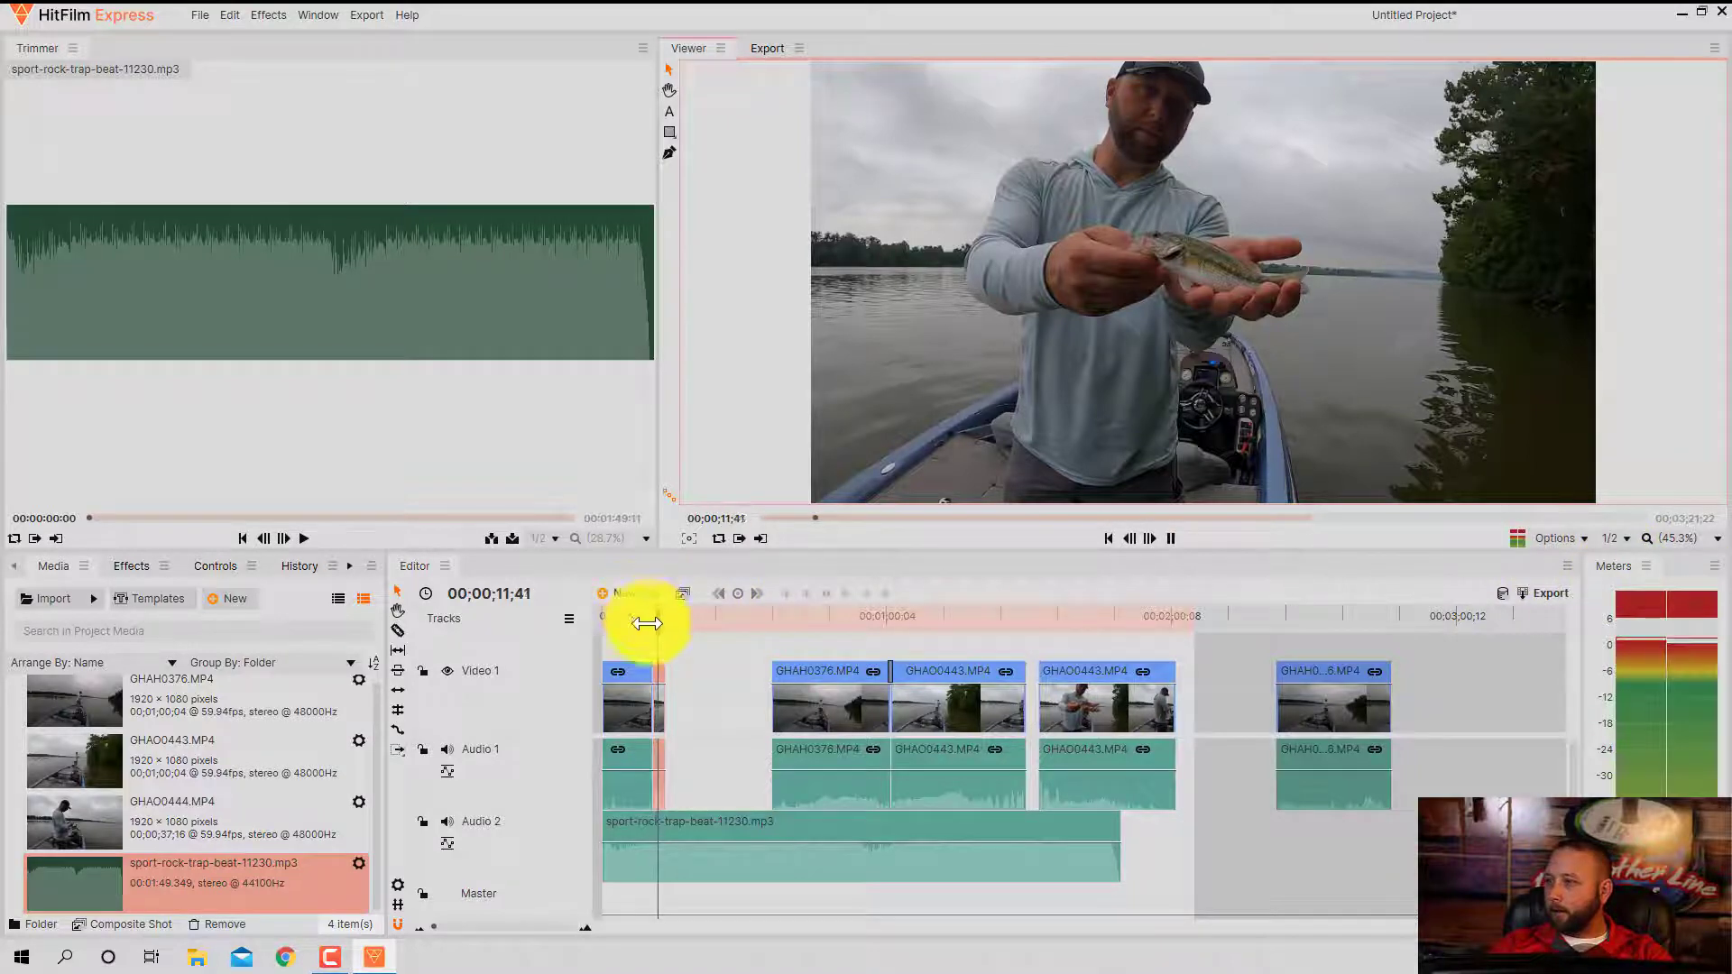
Play the timeline twice across the cut from the opening clip into the inserted fish shot
{"action": "left_click_drag", "start_coordinate": [644, 618], "coordinate": [622, 617]}
{"action": "key", "text": "space"}
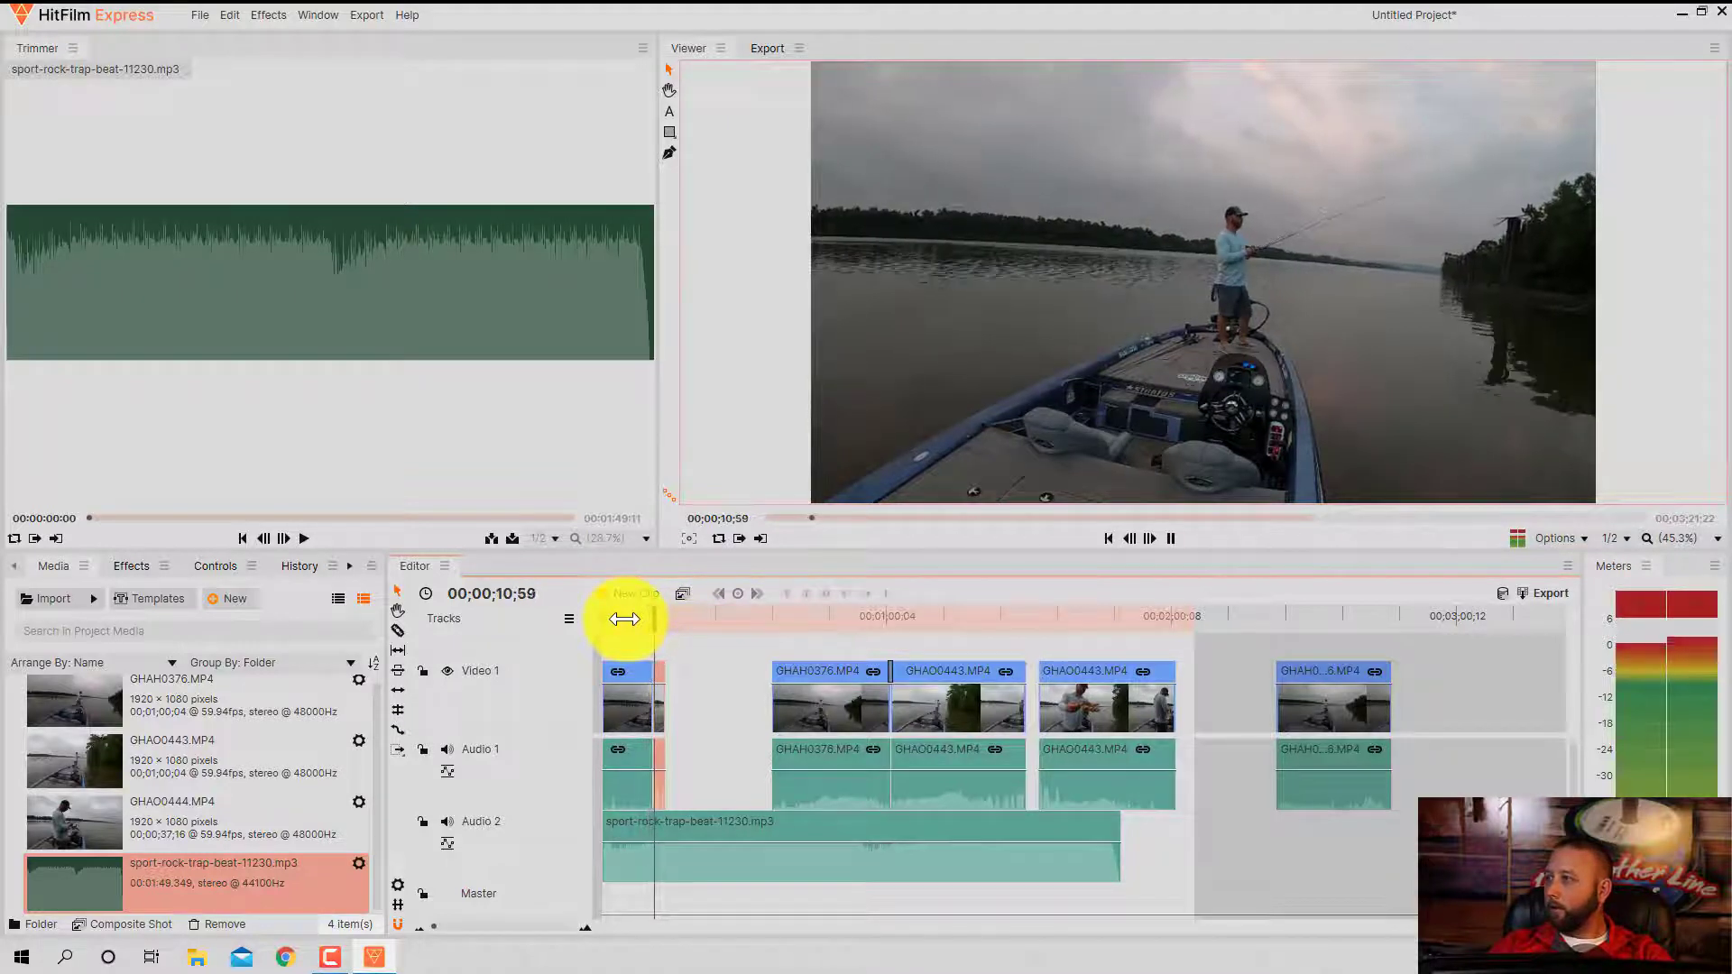
{"action": "key", "text": "space"}
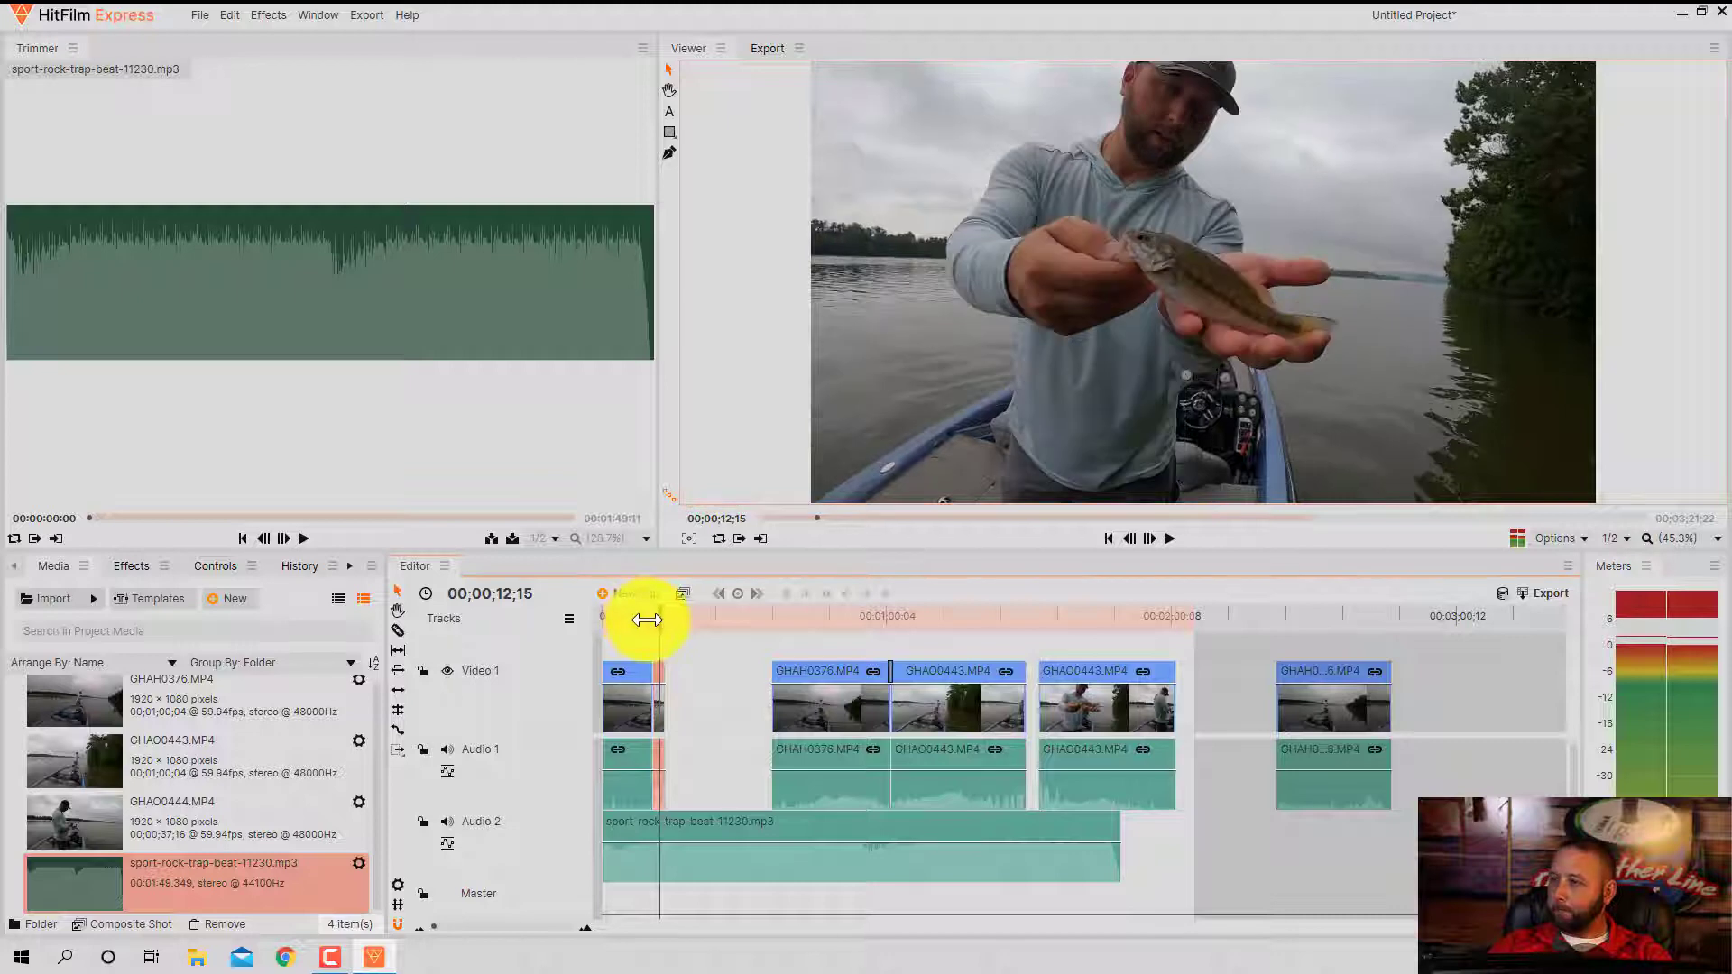
{"action": "left_click", "coordinate": [638, 619]}
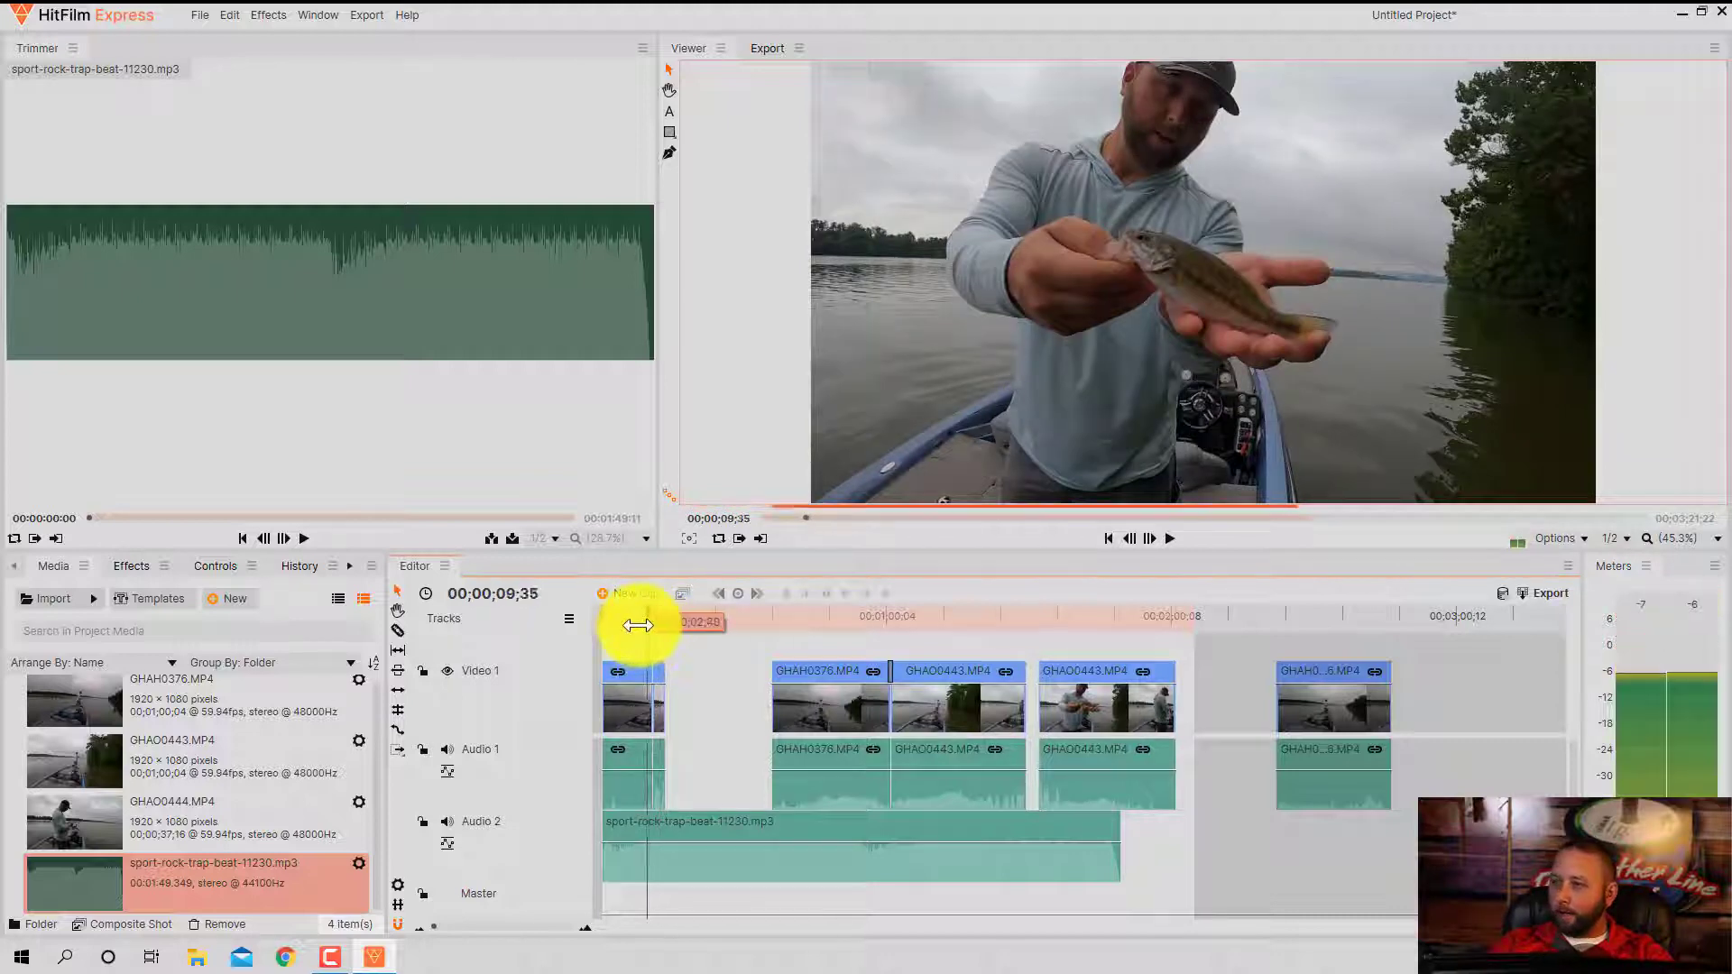
{"action": "key", "text": "space"}
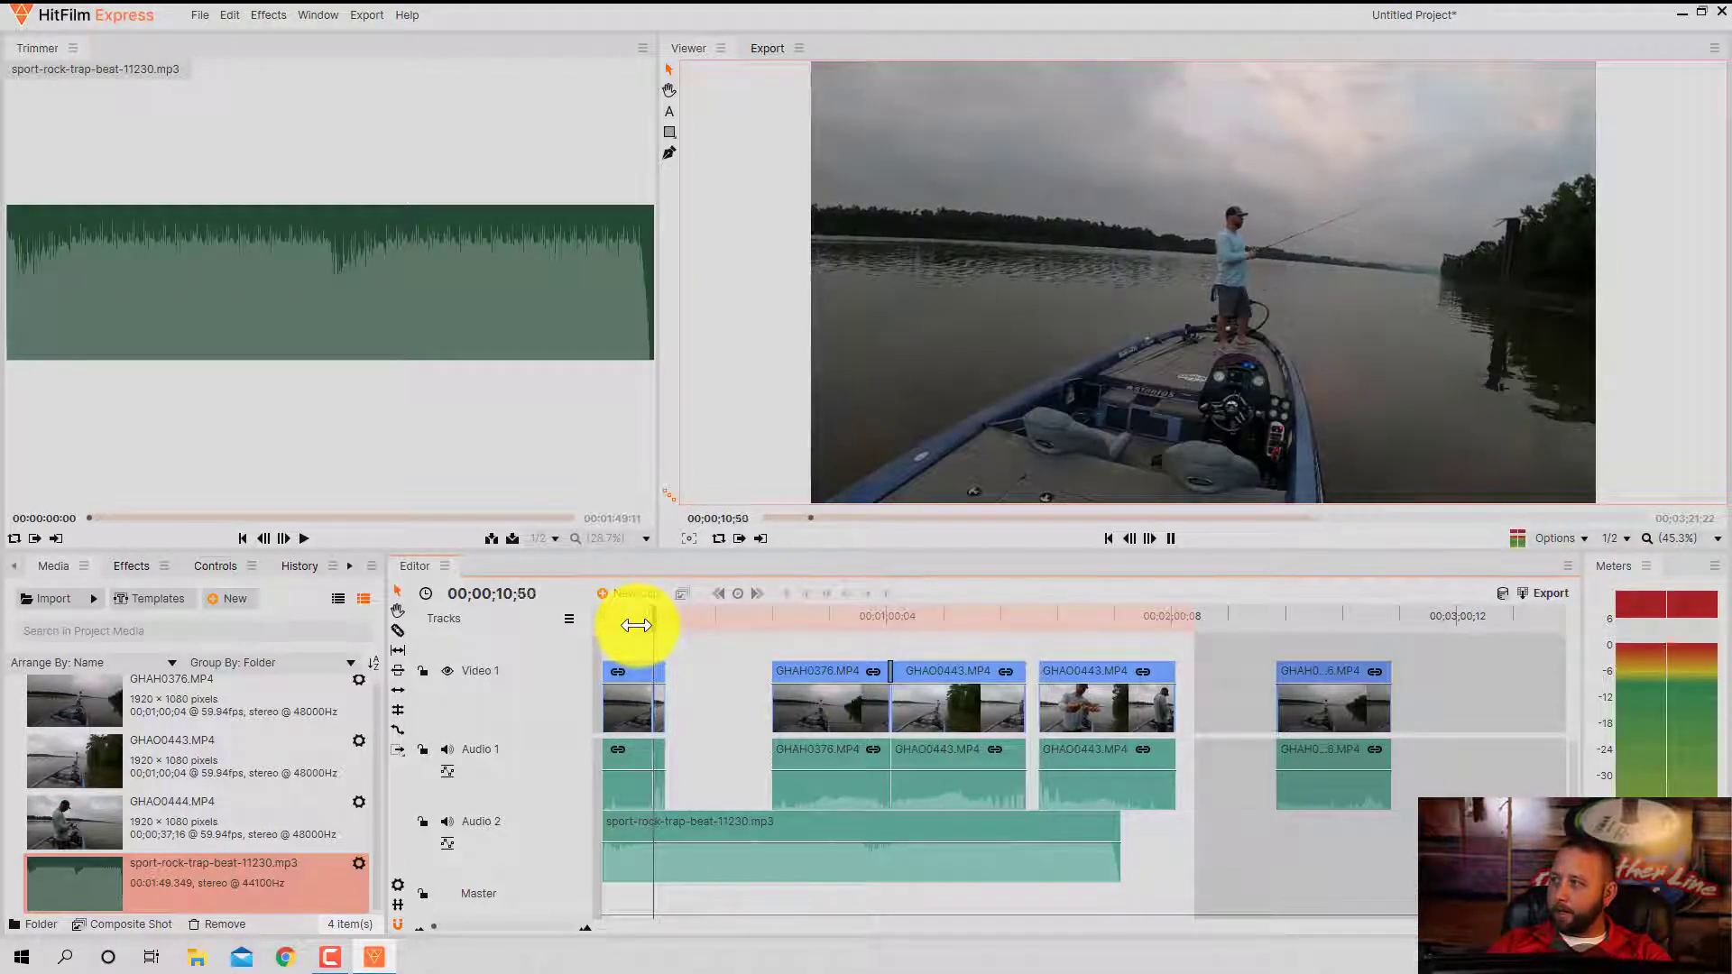
{"action": "key", "text": "space"}
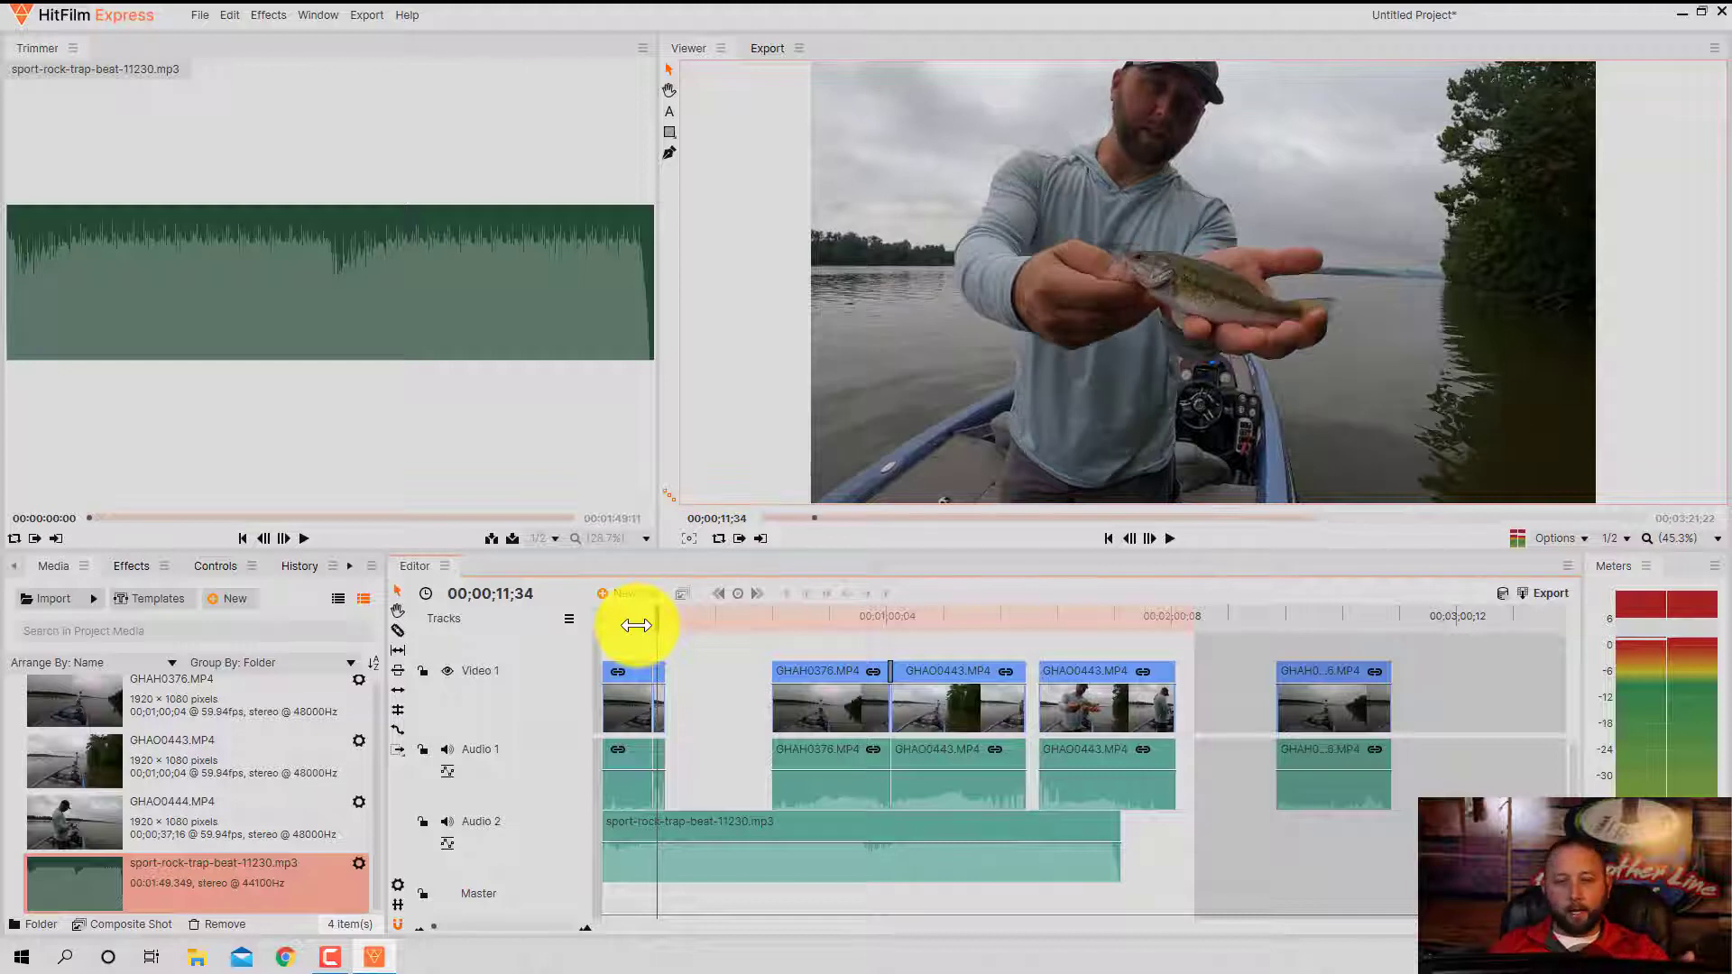
Select the GHAH0376.MP4 clip and both GHAO0443.MP4 pieces after the gap and move them together against the inserted fish shot
{"action": "left_click", "coordinate": [824, 703]}
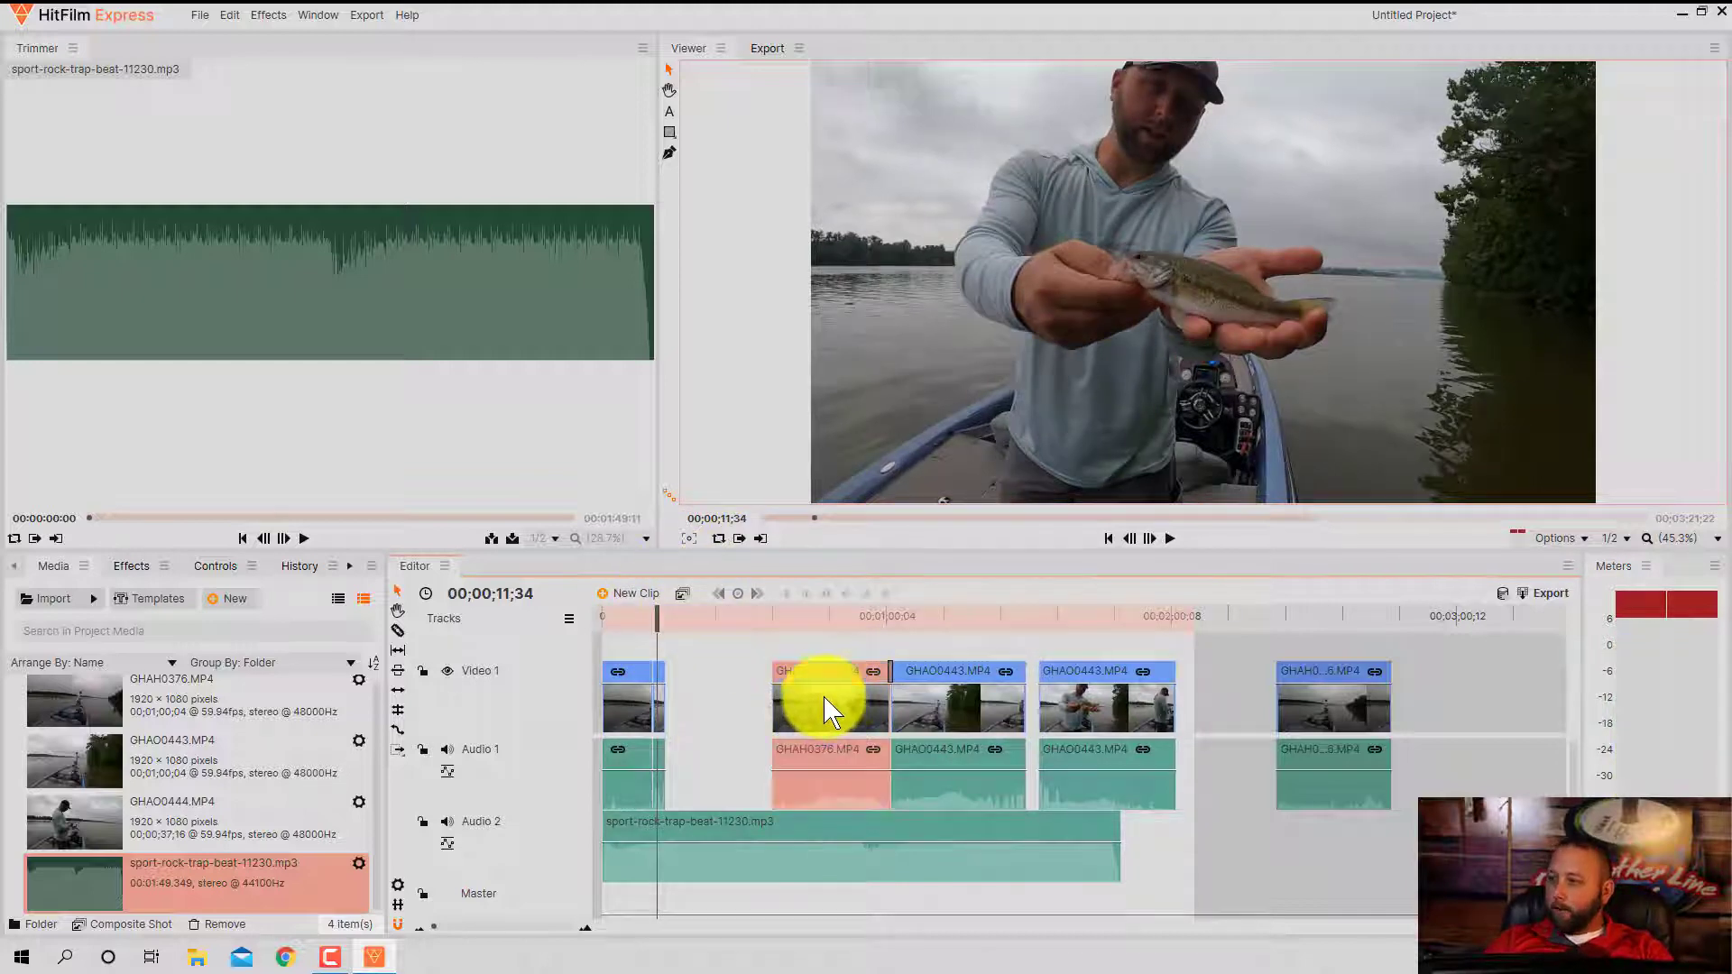
{"action": "left_click", "coordinate": [918, 695]}
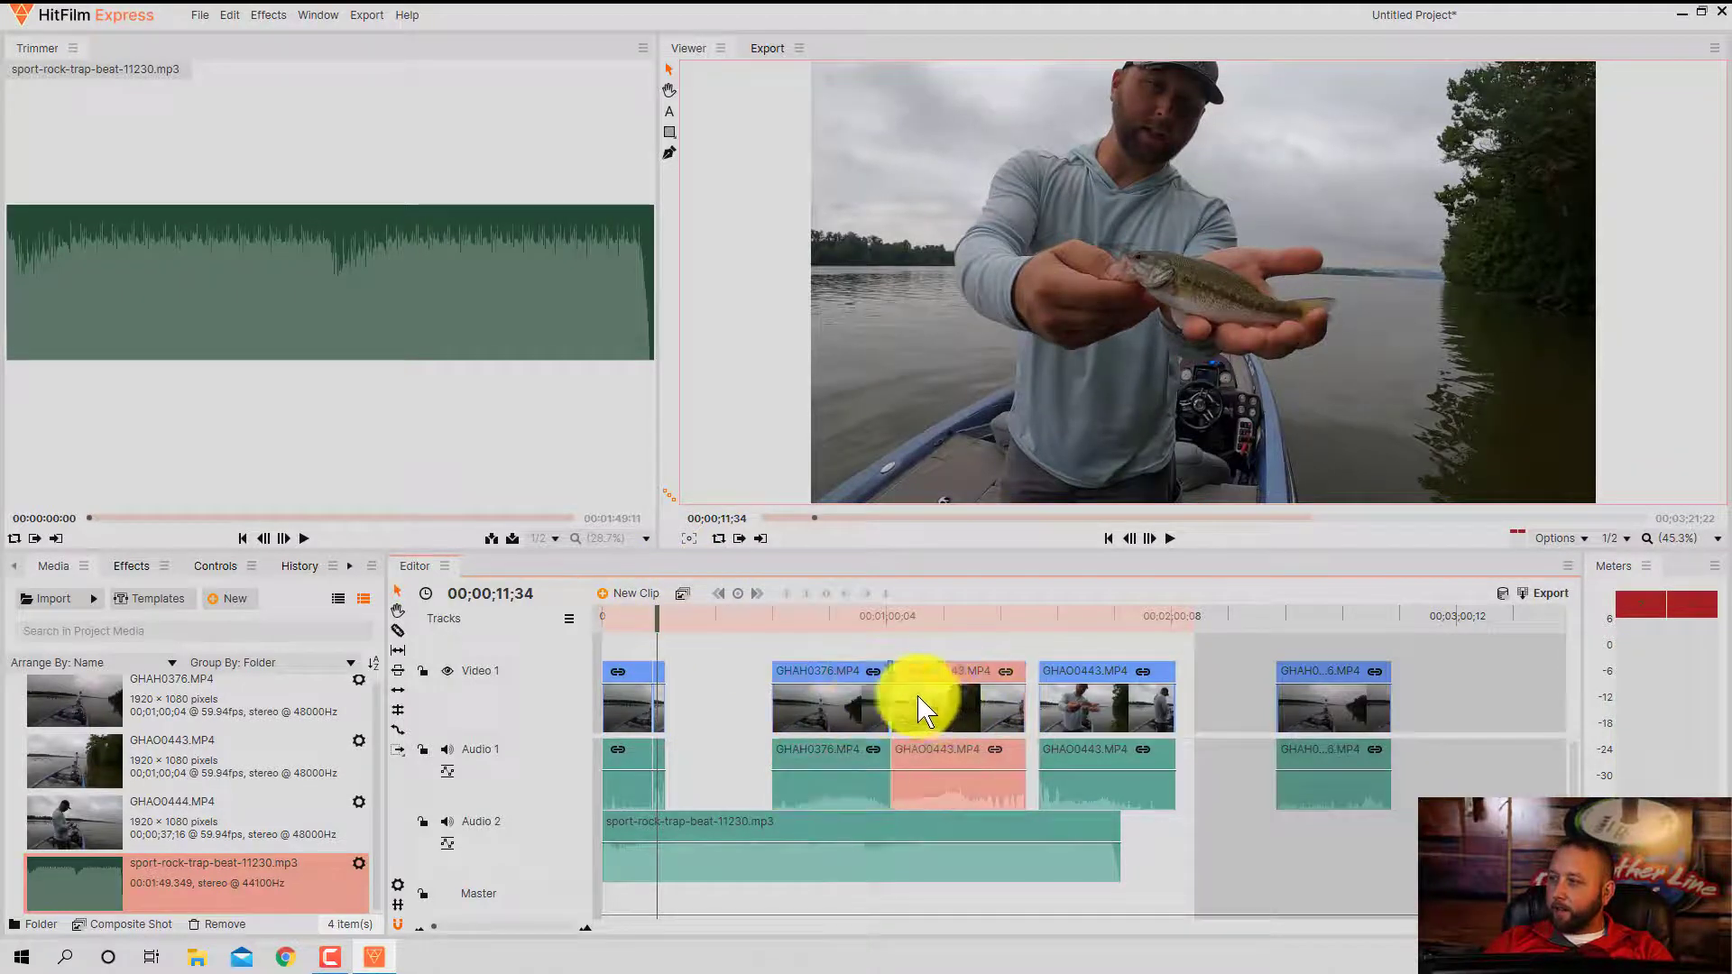
{"action": "left_click", "coordinate": [841, 694], "text": "ctrl"}
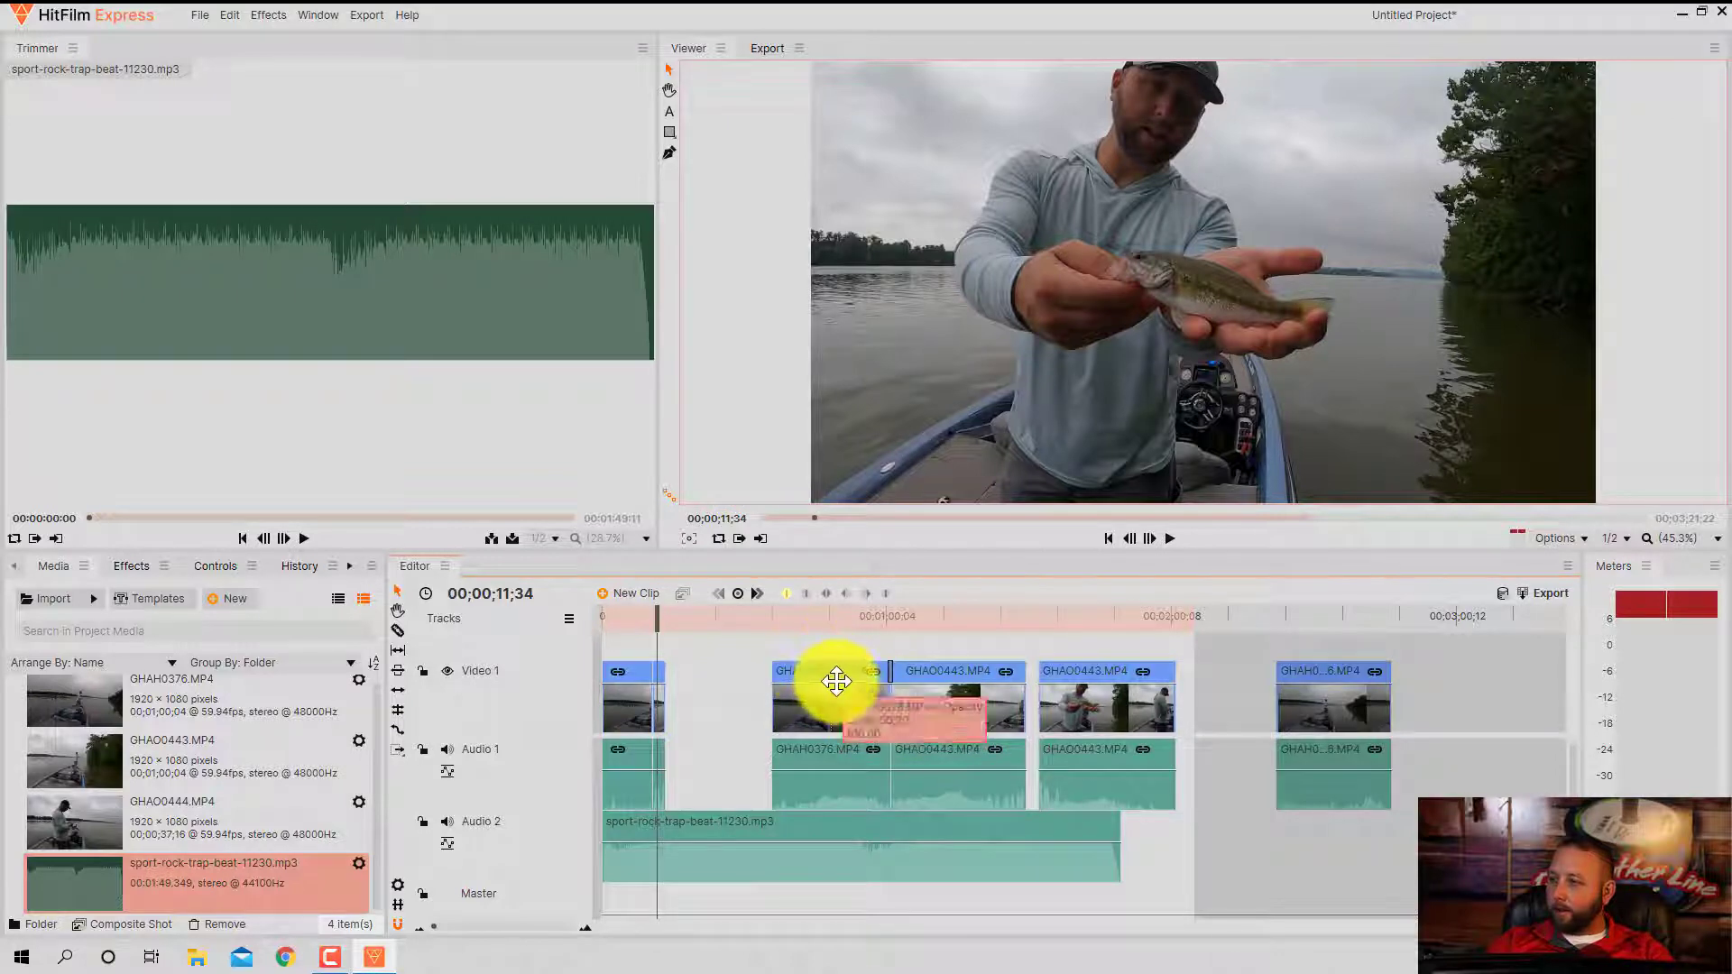
{"action": "left_click_drag", "start_coordinate": [770, 638], "coordinate": [1095, 754]}
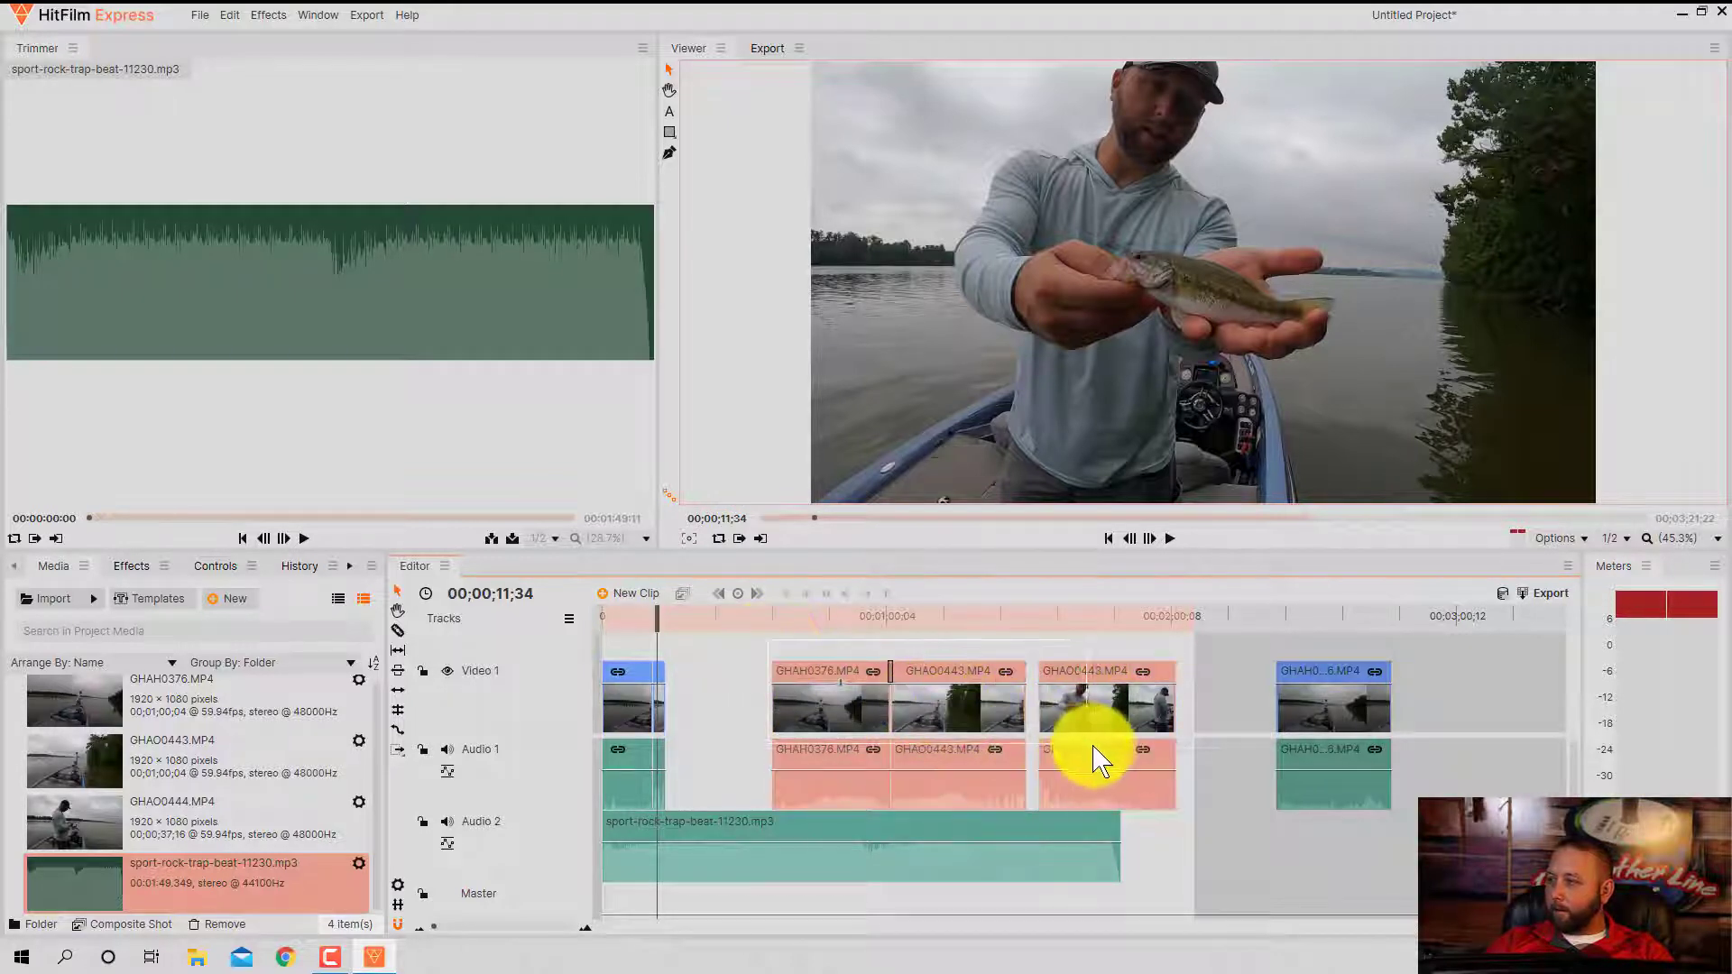
{"action": "left_click_drag", "start_coordinate": [857, 730], "coordinate": [707, 693]}
Check and close the gap between the two GHAO0443.MP4 pieces, and move the final GHAH0376.MP4 clip directly behind them
{"action": "left_click_drag", "start_coordinate": [905, 619], "coordinate": [912, 619]}
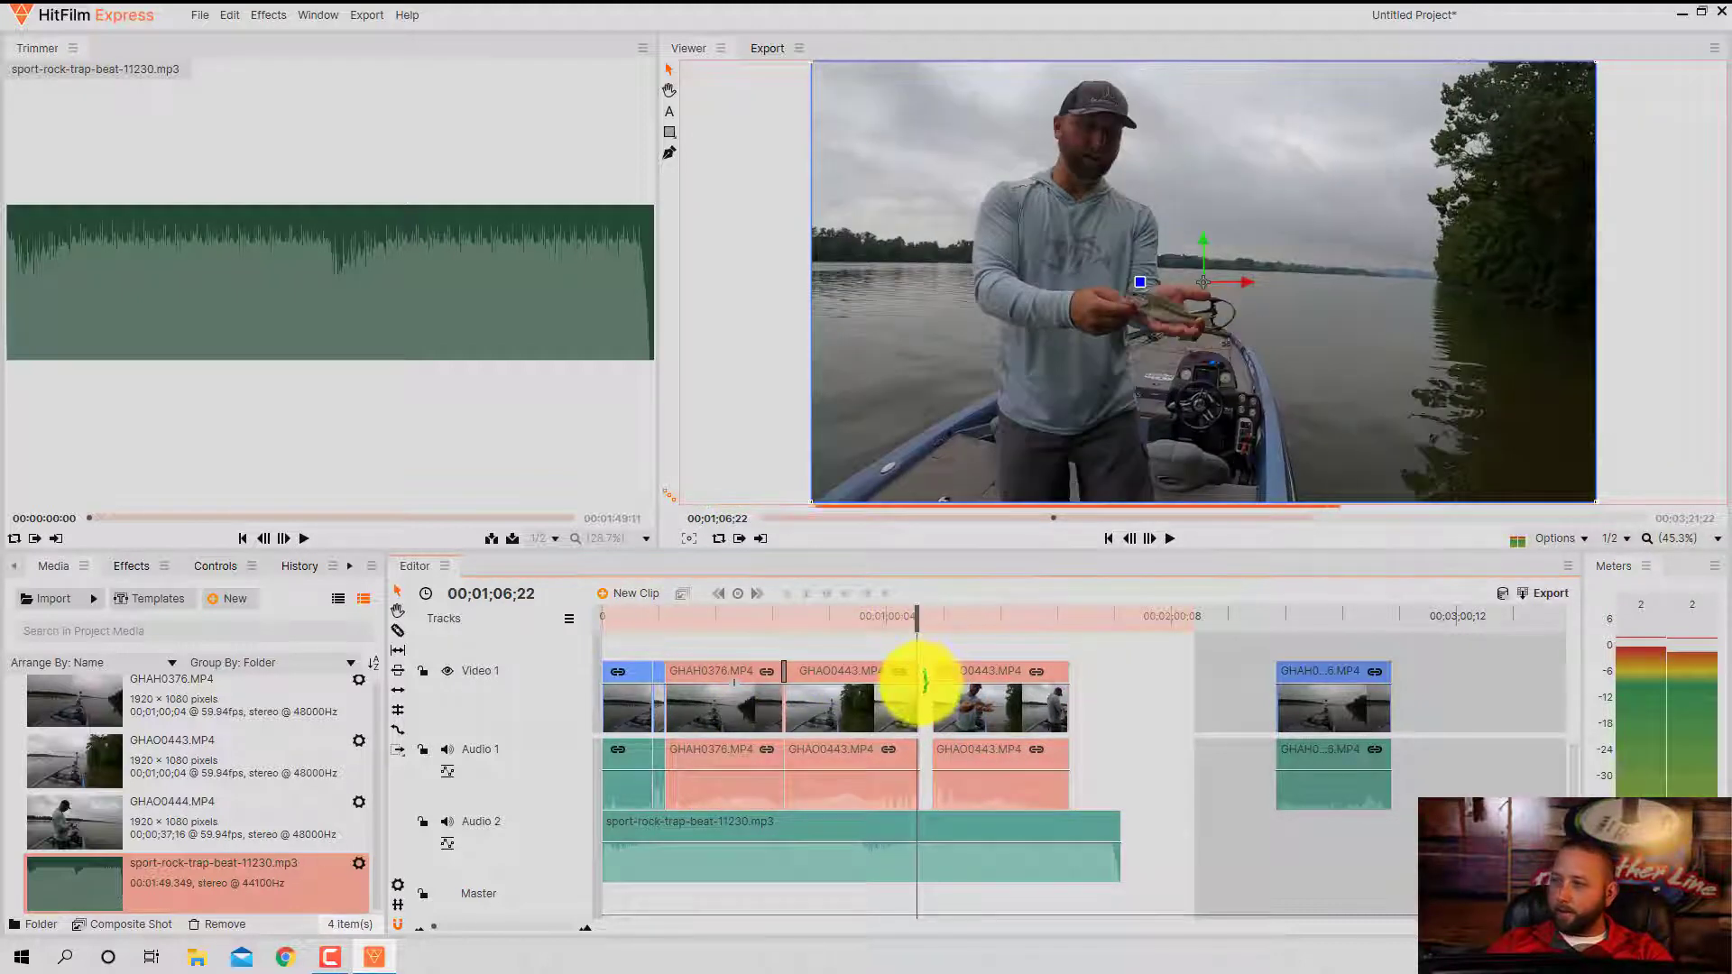
{"action": "key", "text": "space"}
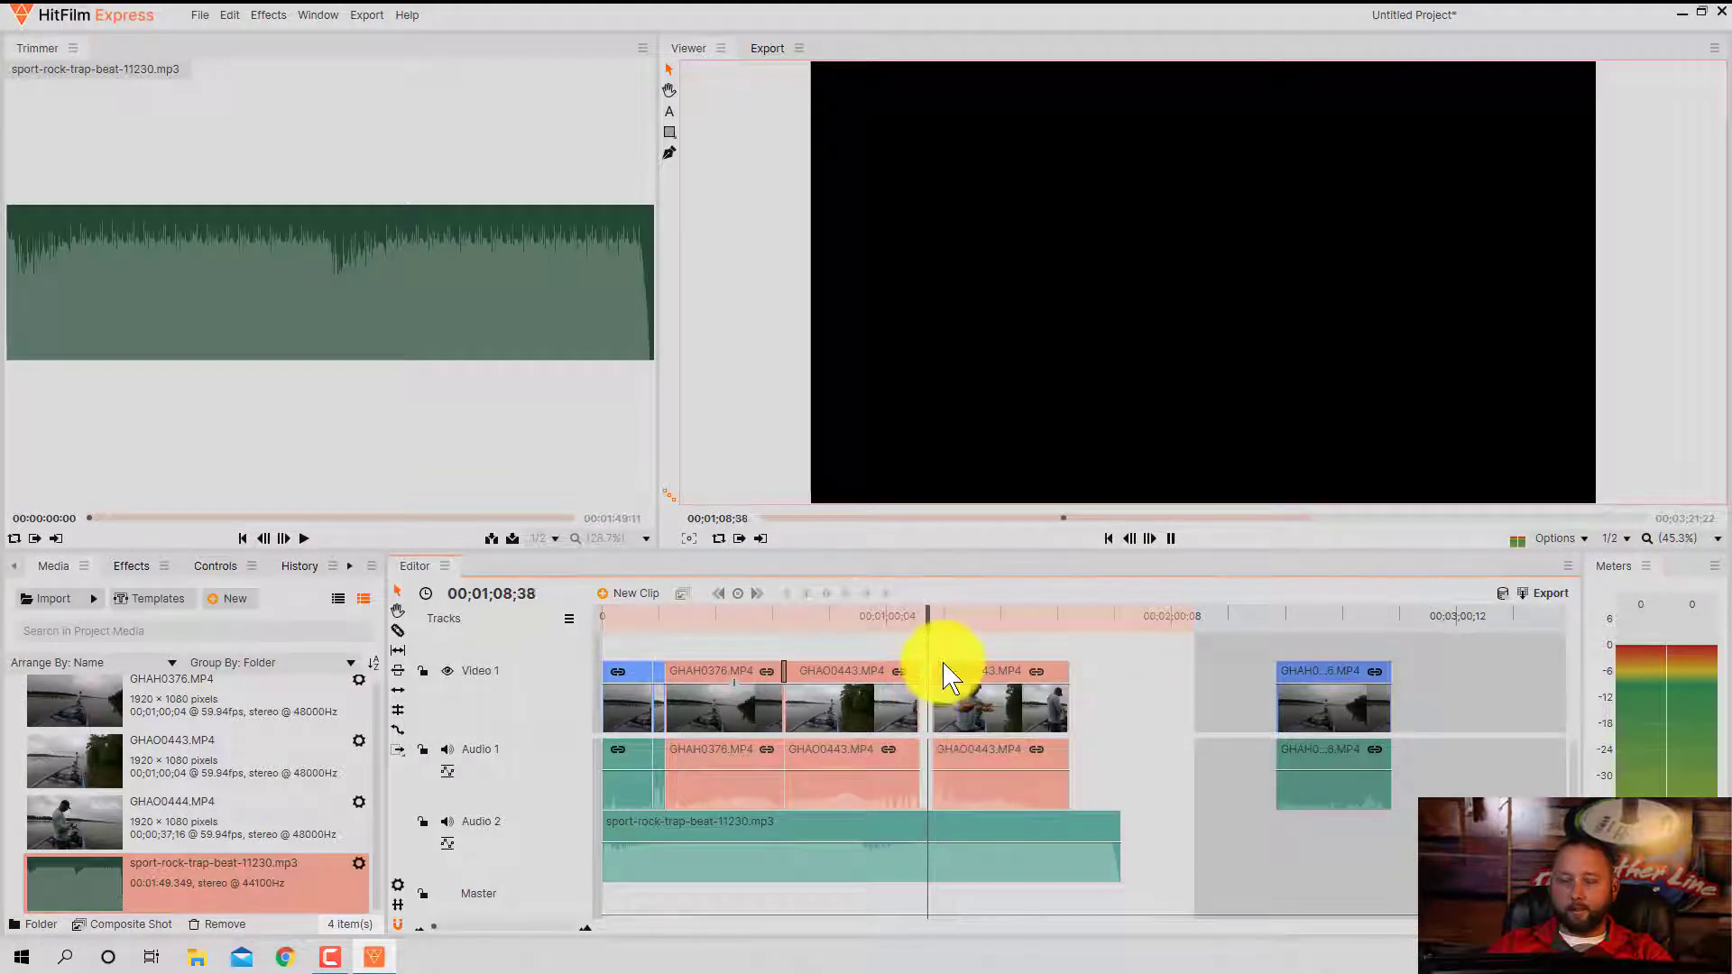
{"action": "key", "text": "space"}
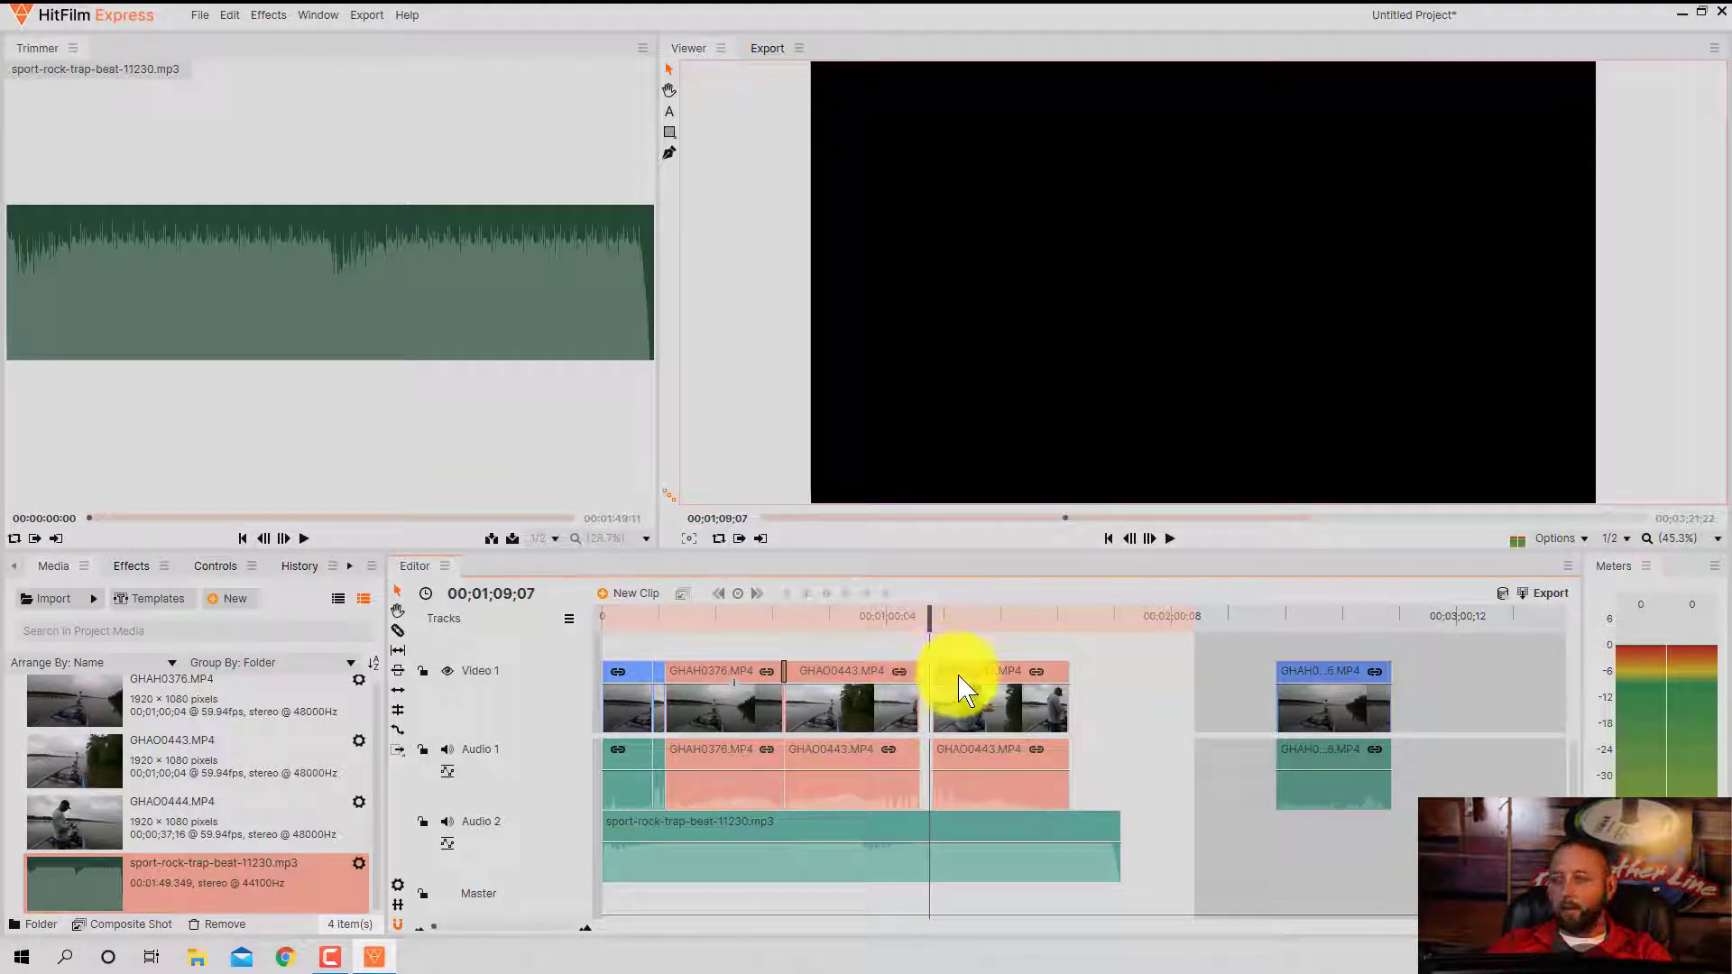
{"action": "mouse_move", "coordinate": [942, 672]}
{"action": "left_mouse_down"}
{"action": "mouse_move", "coordinate": [1009, 665]}
{"action": "mouse_move", "coordinate": [922, 669]}
{"action": "left_mouse_up"}
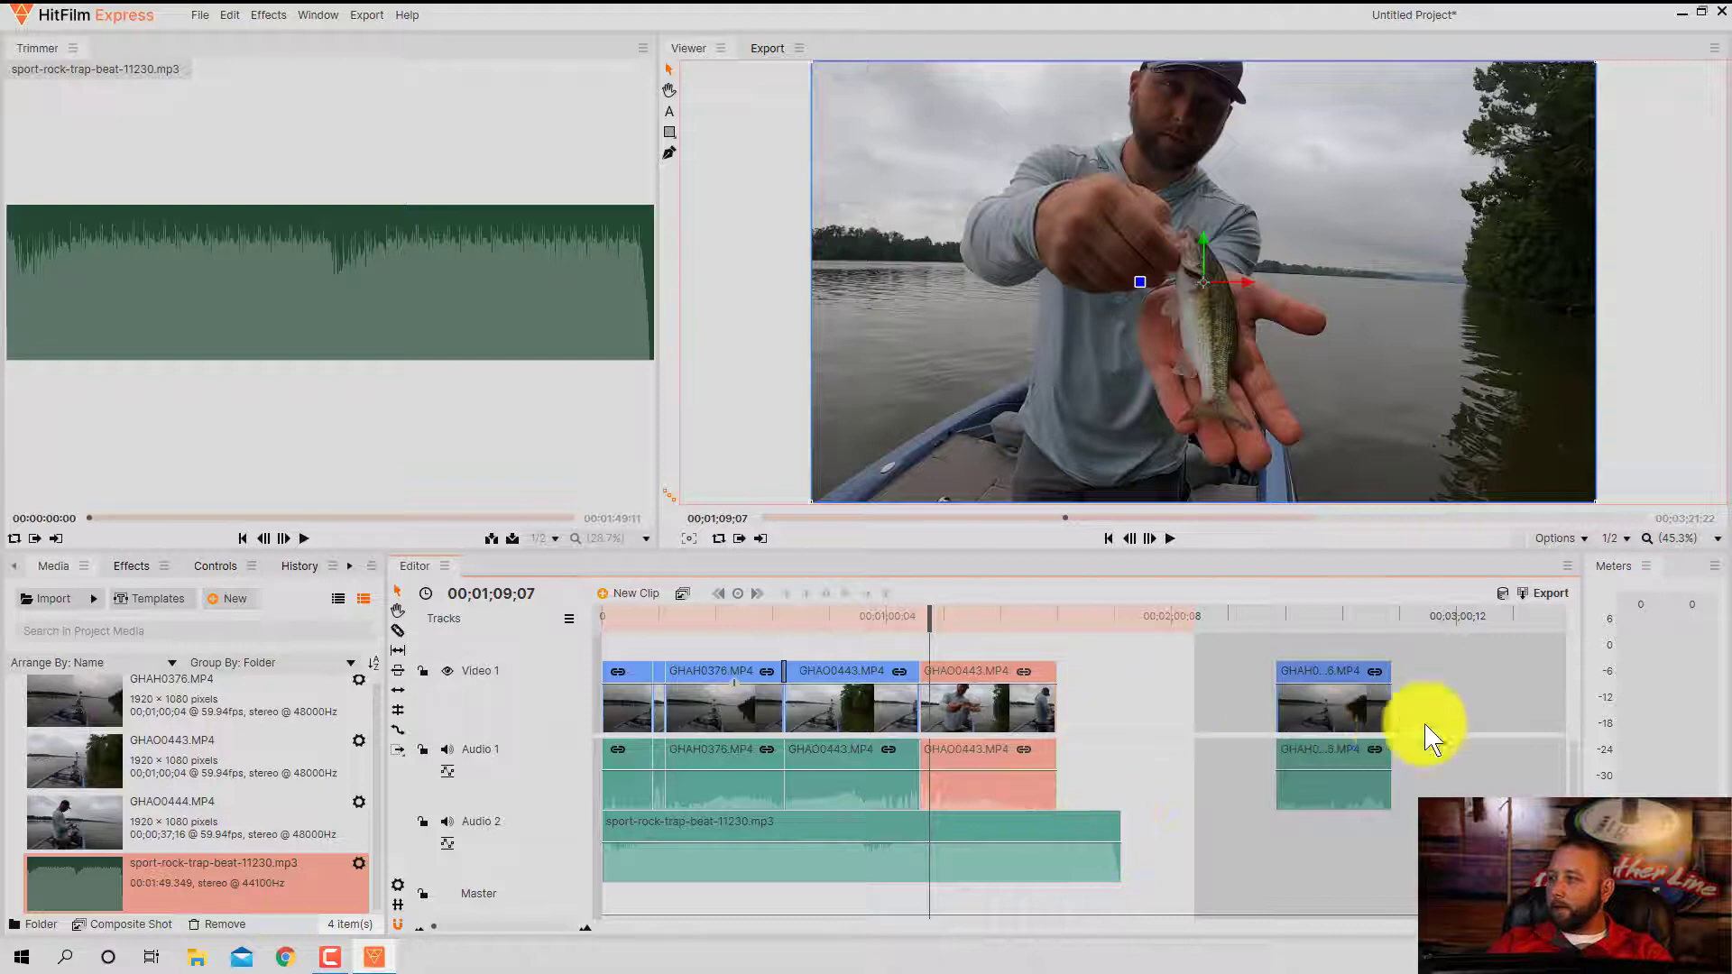
{"action": "left_click_drag", "start_coordinate": [1334, 700], "coordinate": [1109, 711]}
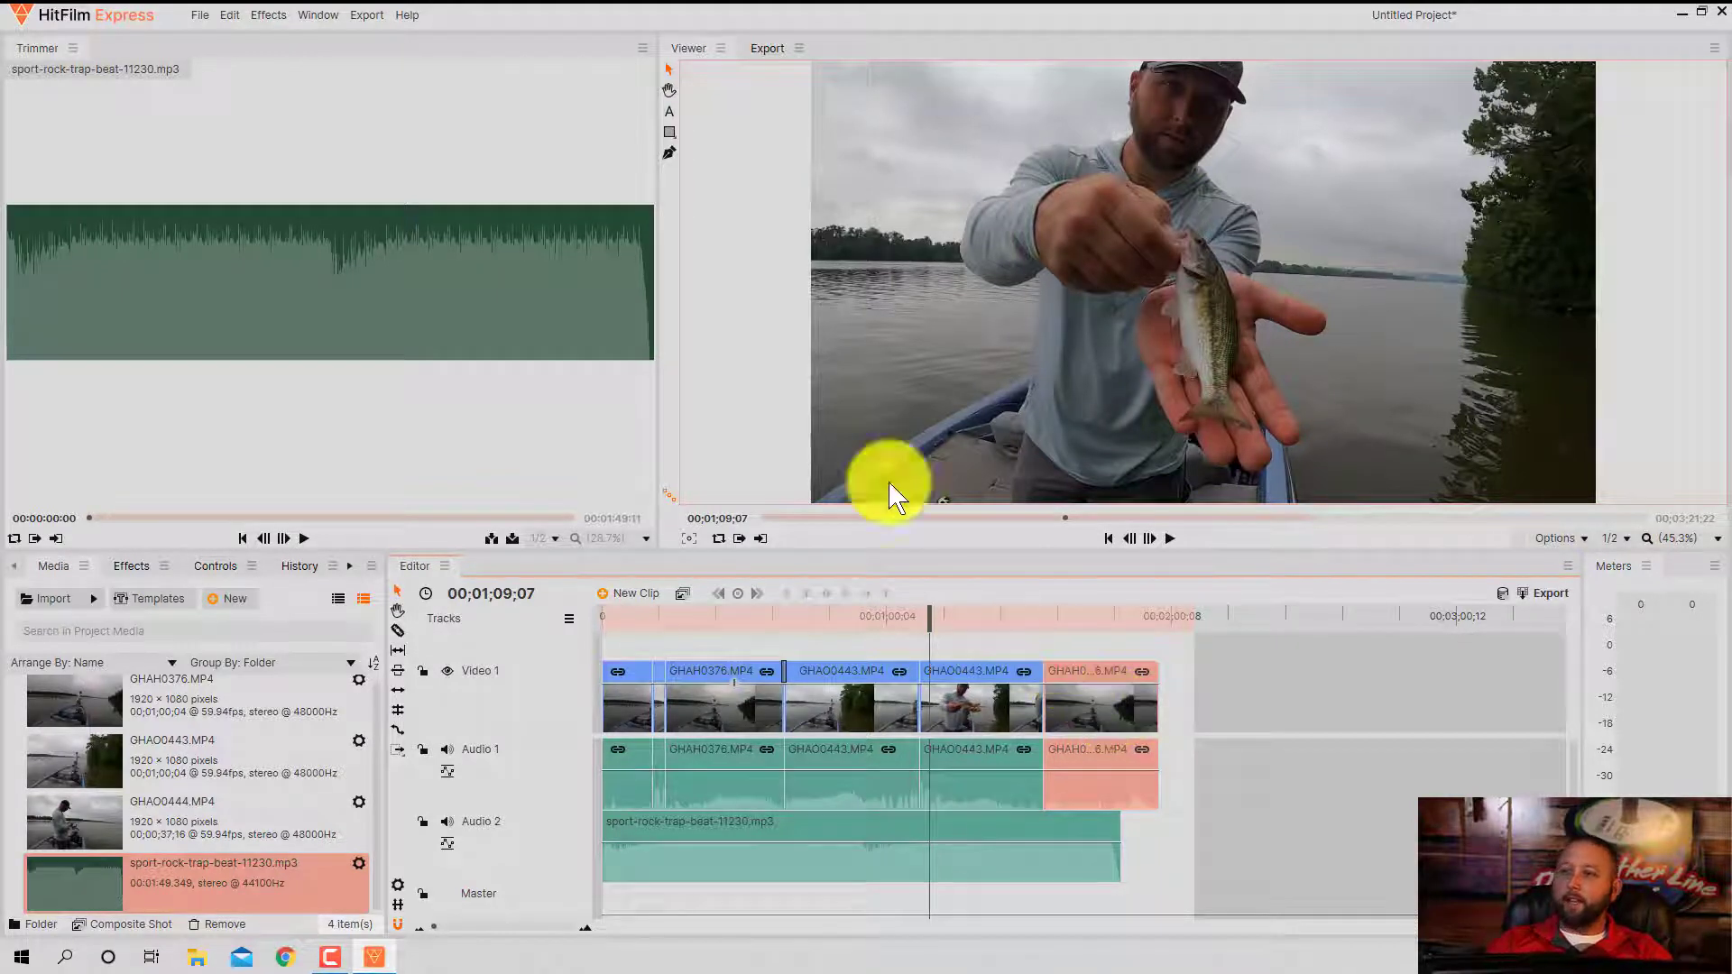
Set the end of the timeline's export range to the end of the last video clip
{"action": "left_click", "coordinate": [368, 17]}
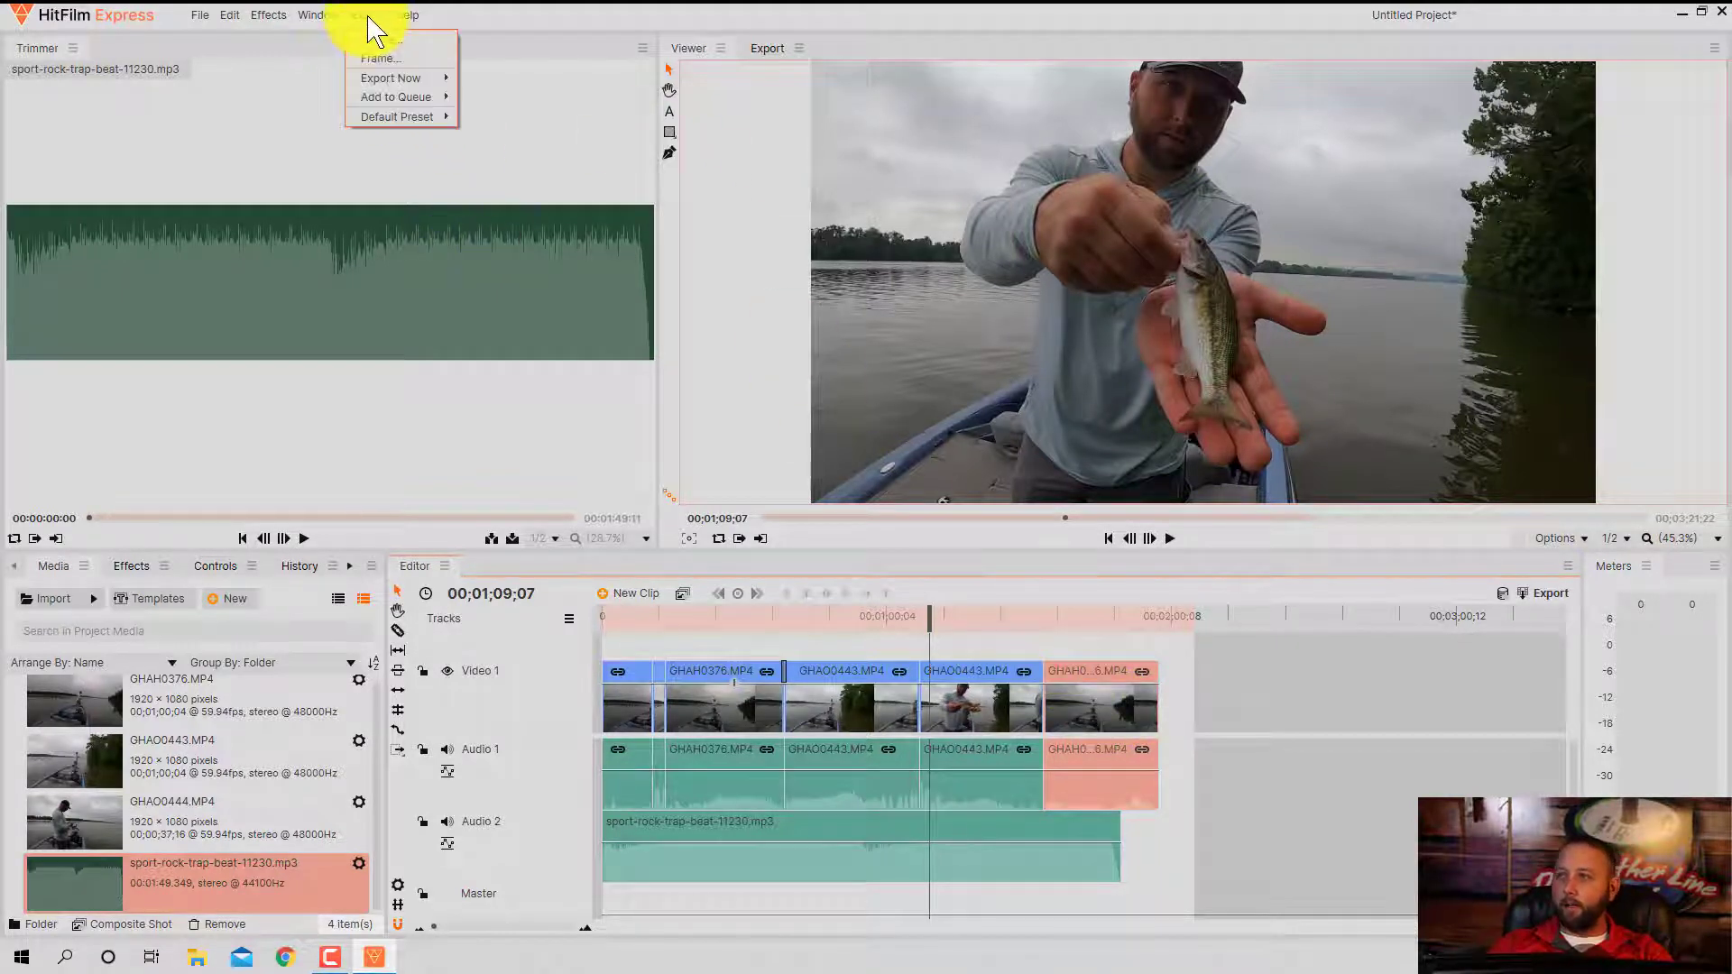
{"action": "left_click", "coordinate": [1173, 646]}
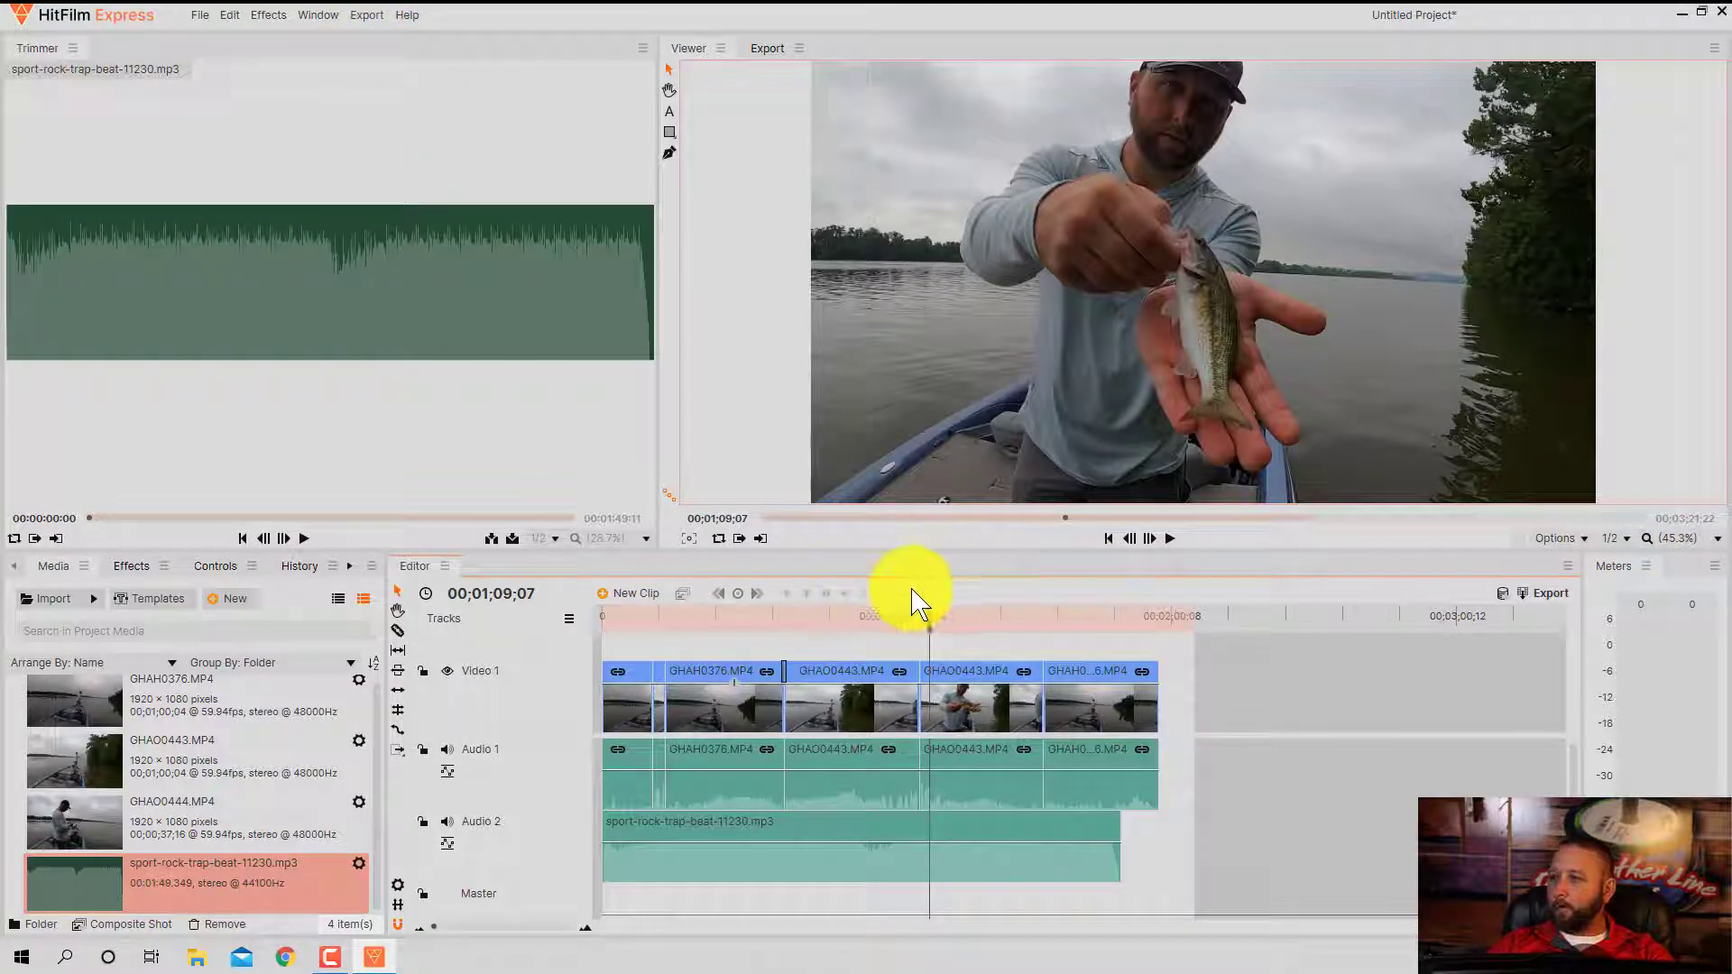
{"action": "left_click_drag", "start_coordinate": [1199, 616], "coordinate": [1505, 631]}
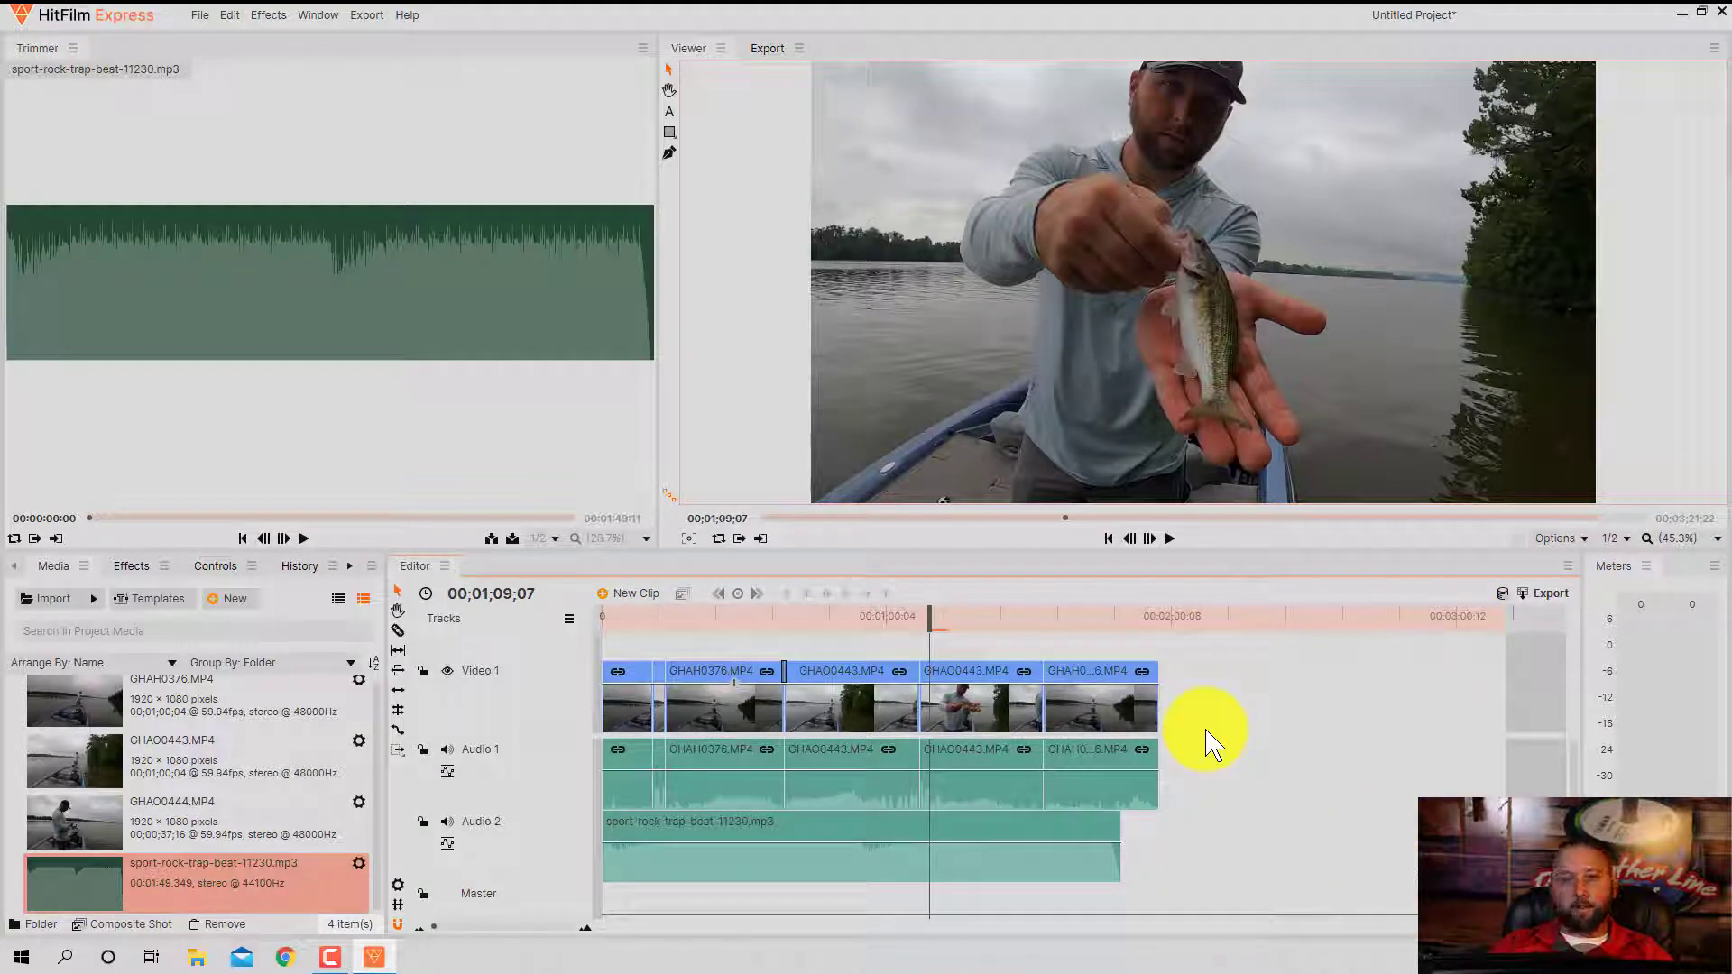
{"action": "left_click_drag", "start_coordinate": [1503, 615], "coordinate": [975, 614]}
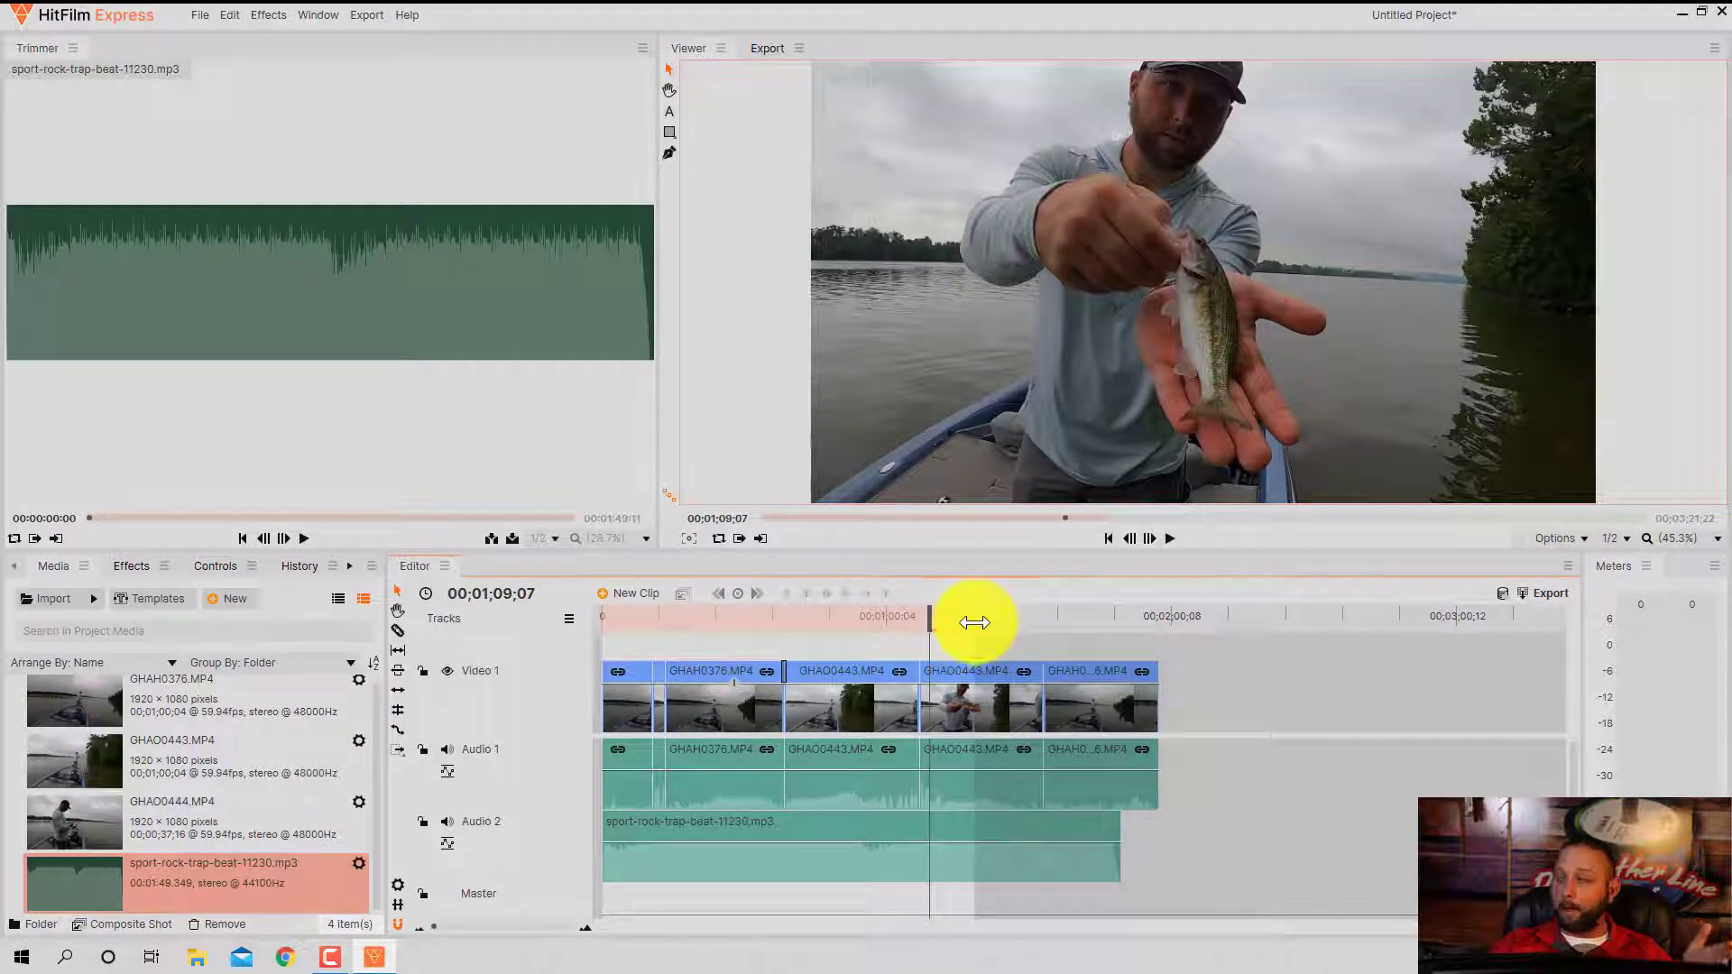
{"action": "left_click_drag", "start_coordinate": [978, 619], "coordinate": [1158, 632]}
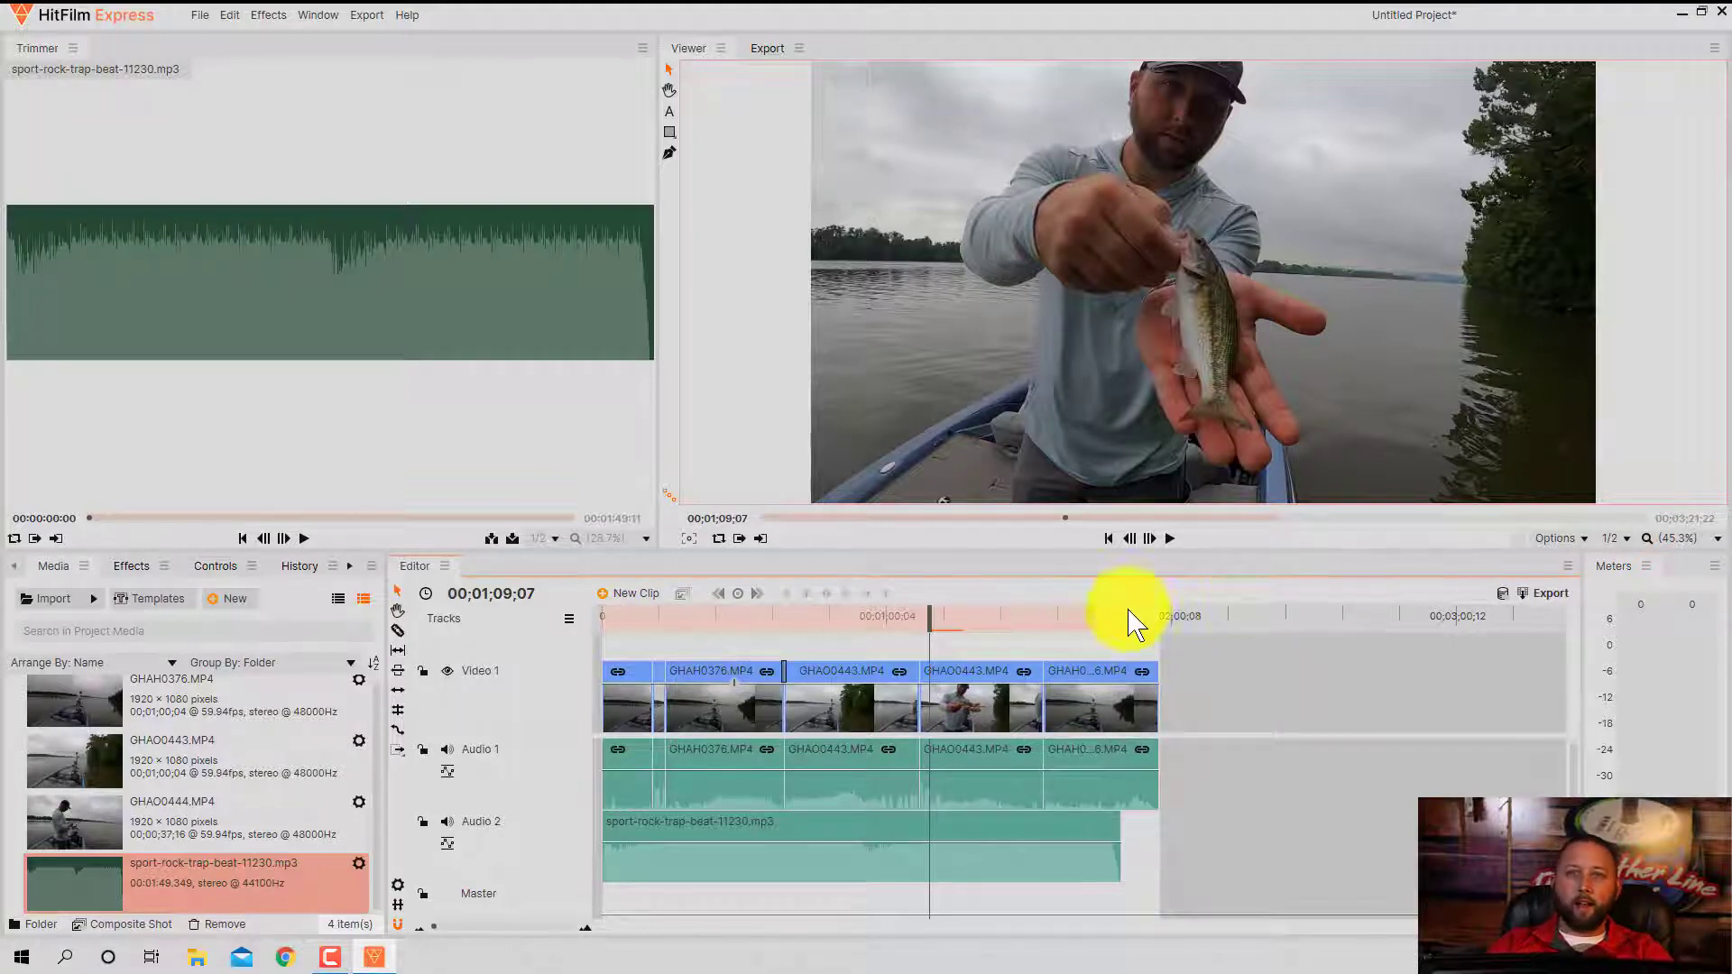
{"action": "left_click_drag", "start_coordinate": [1161, 620], "coordinate": [1160, 613]}
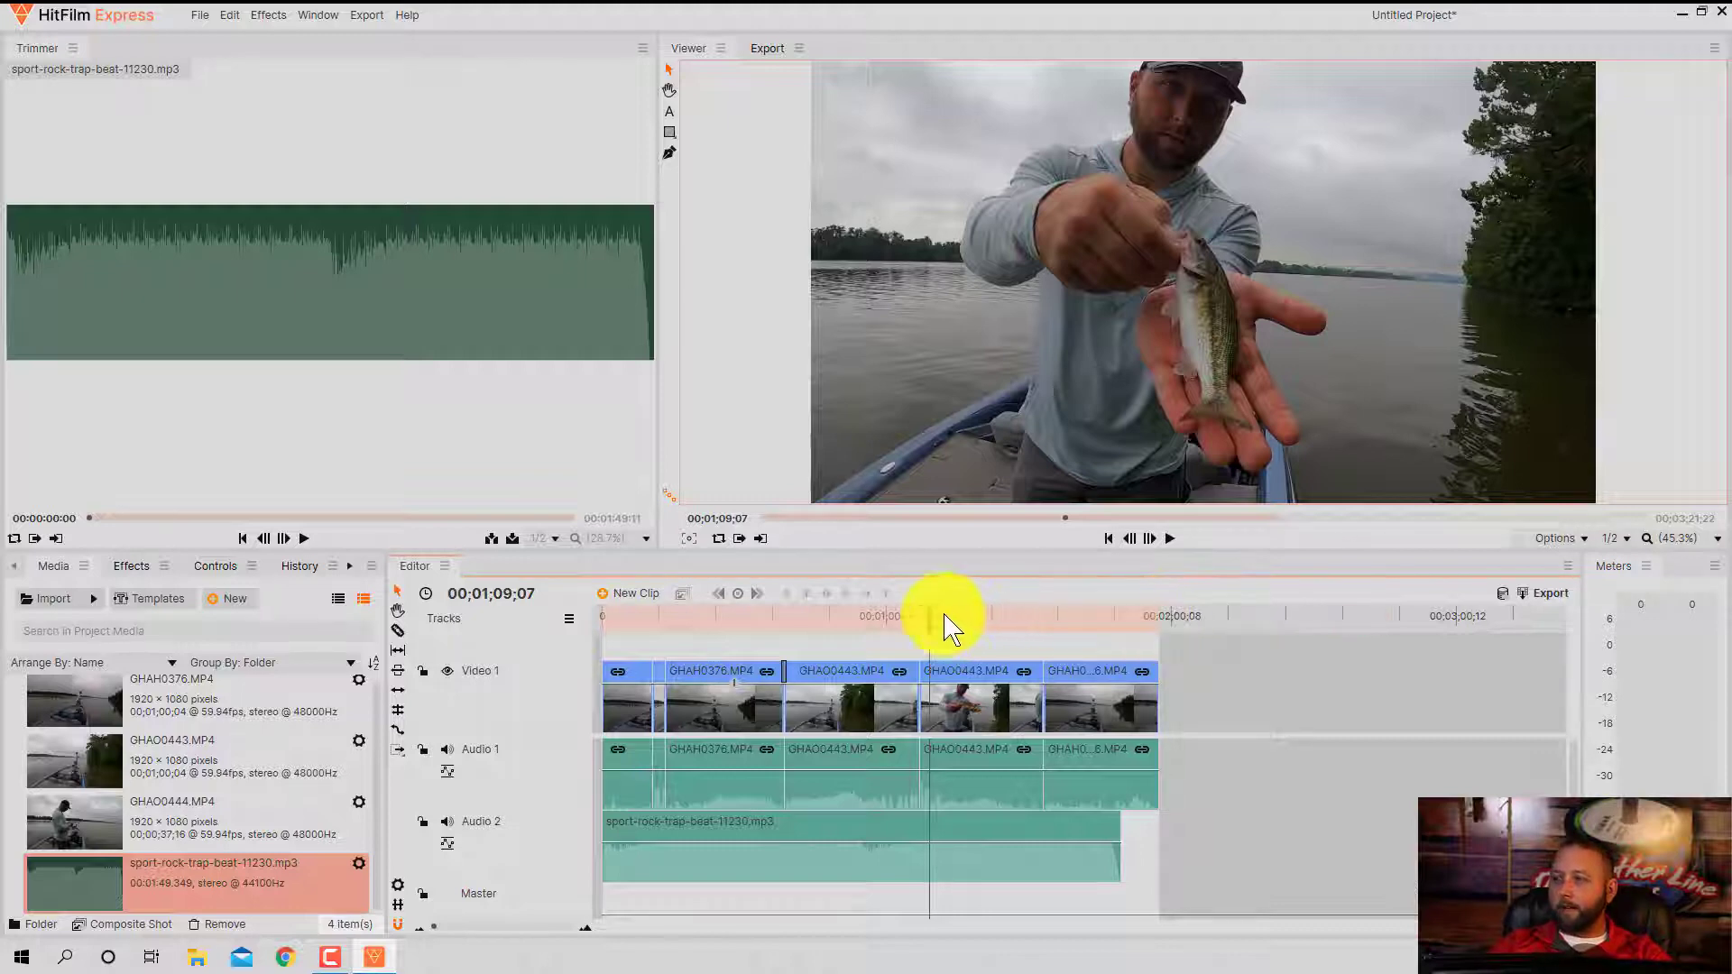
{"action": "left_click", "coordinate": [358, 15]}
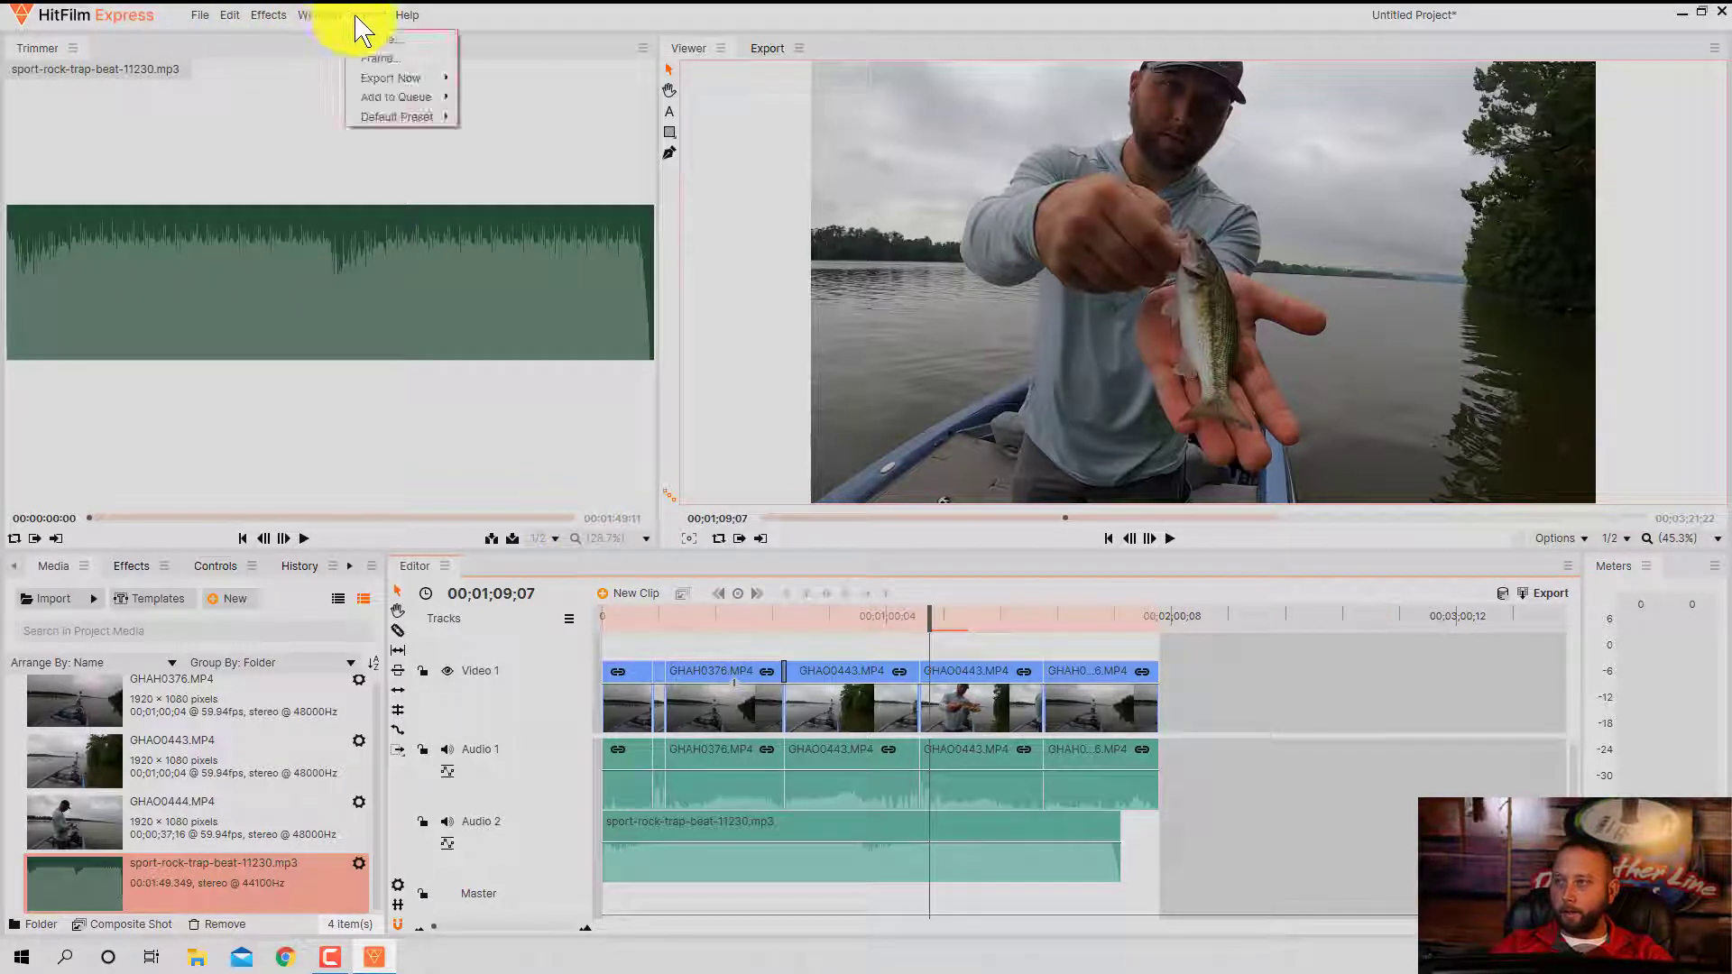
{"action": "mouse_move", "coordinate": [203, 14]}
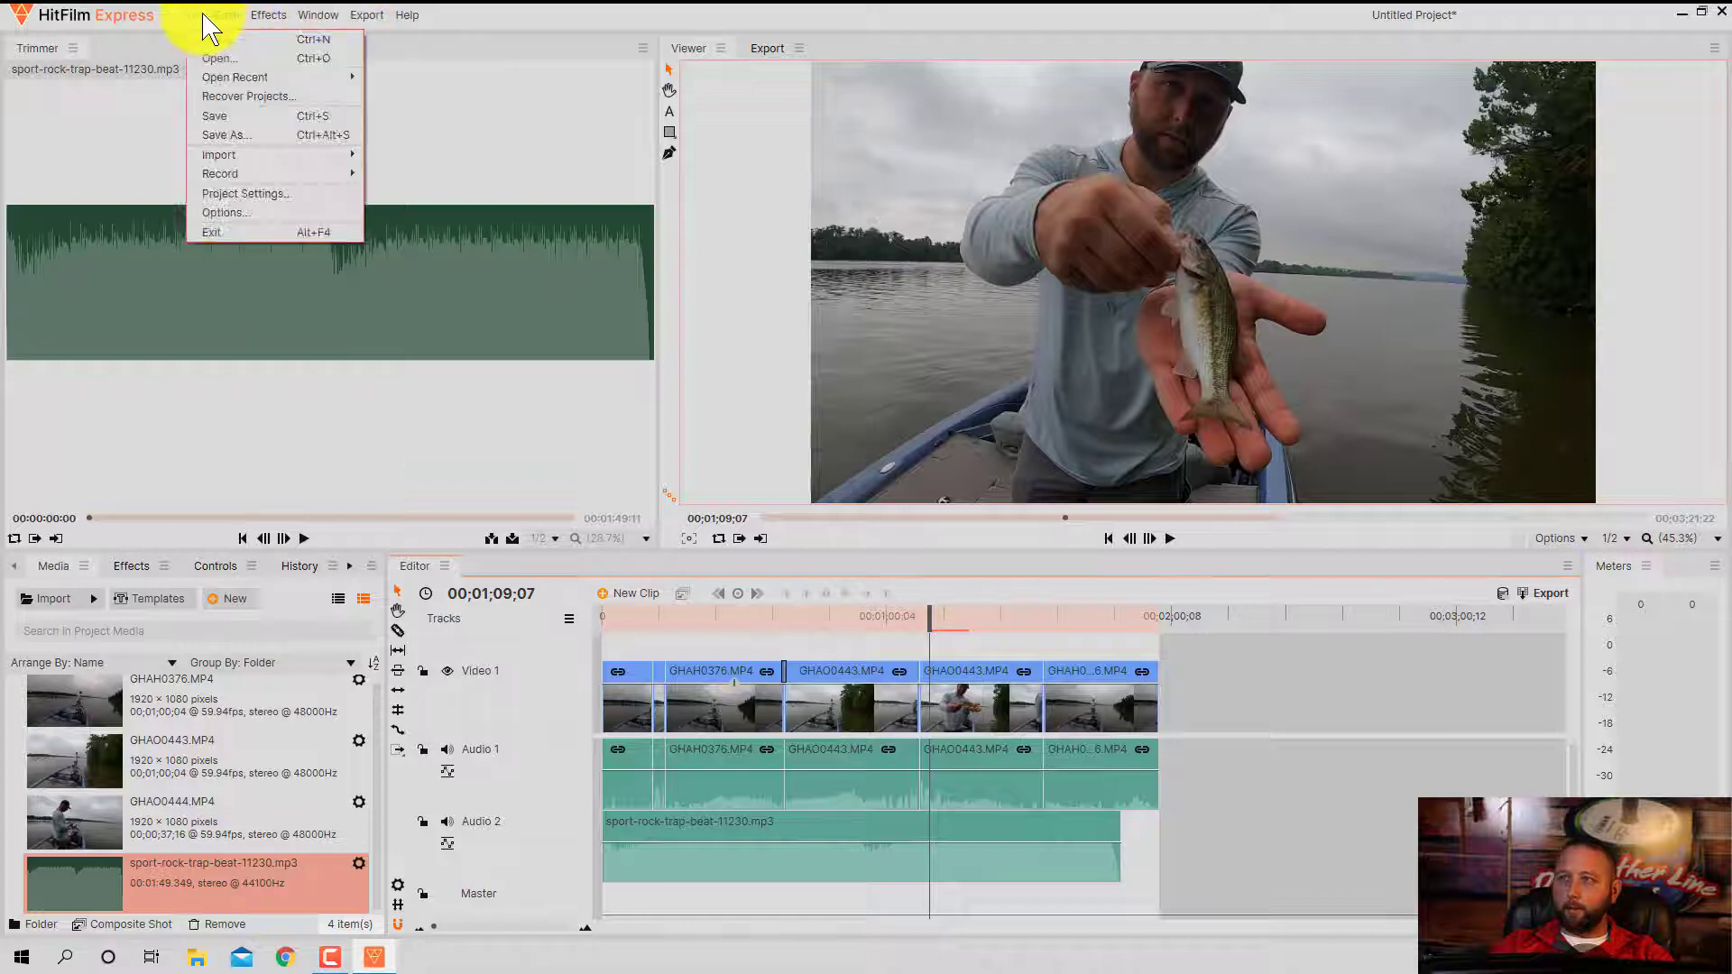
{"action": "left_click", "coordinate": [238, 15]}
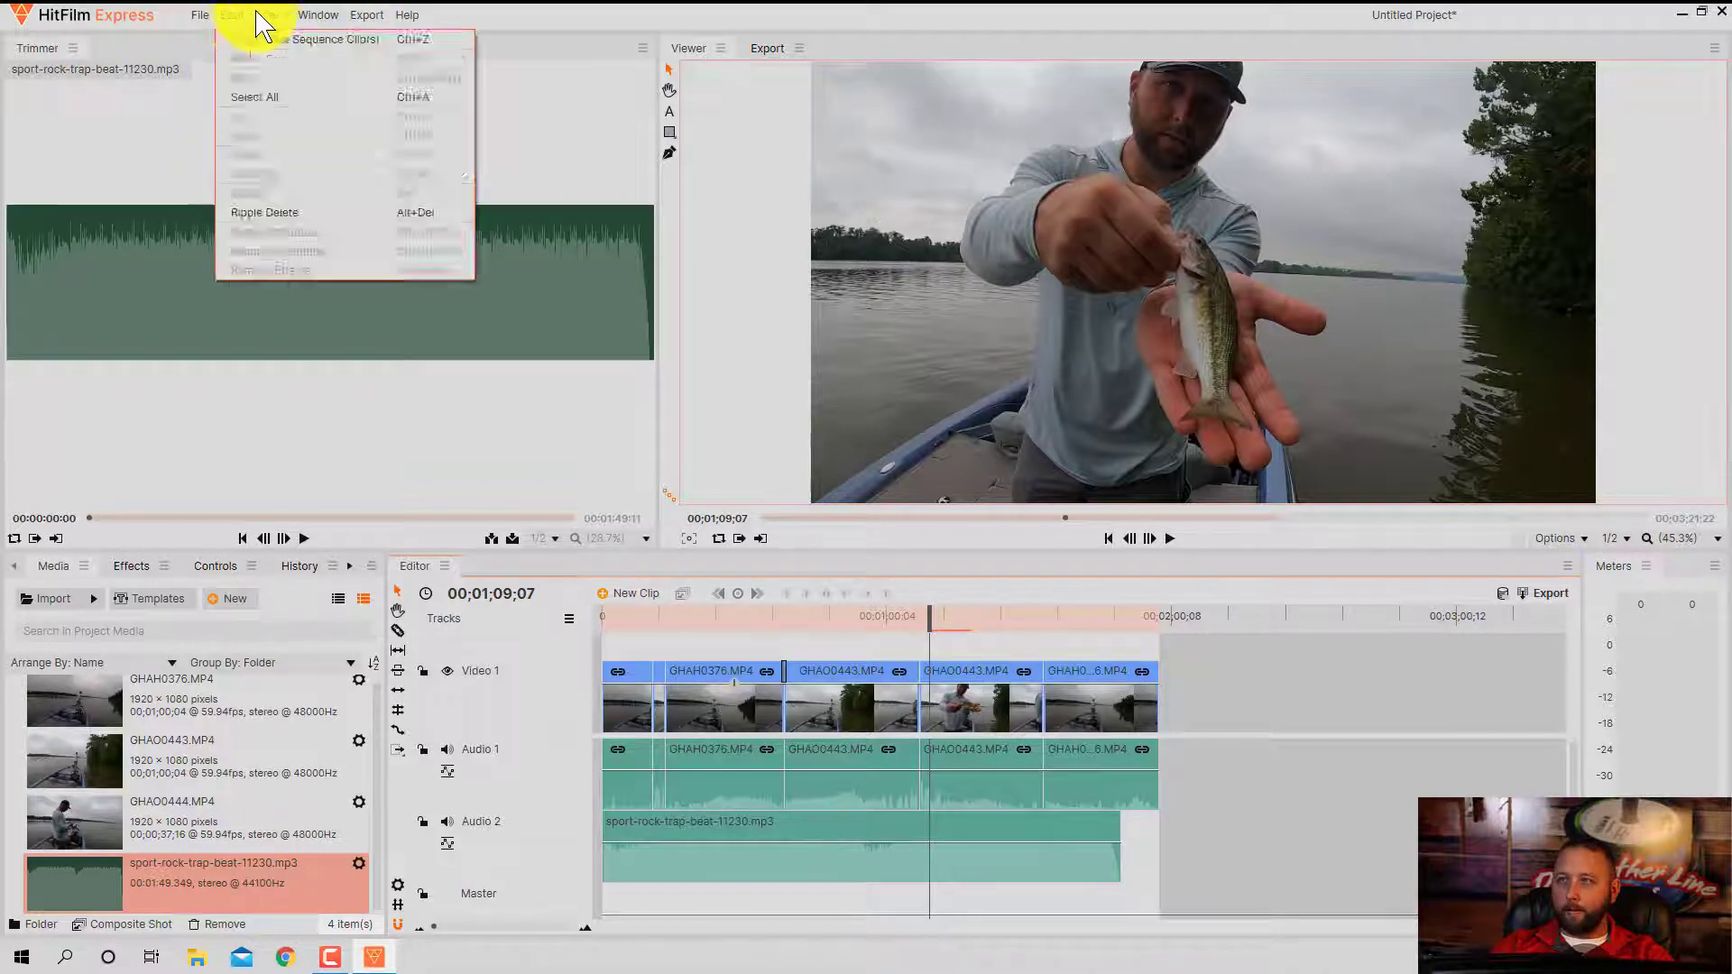
{"action": "mouse_move", "coordinate": [257, 16]}
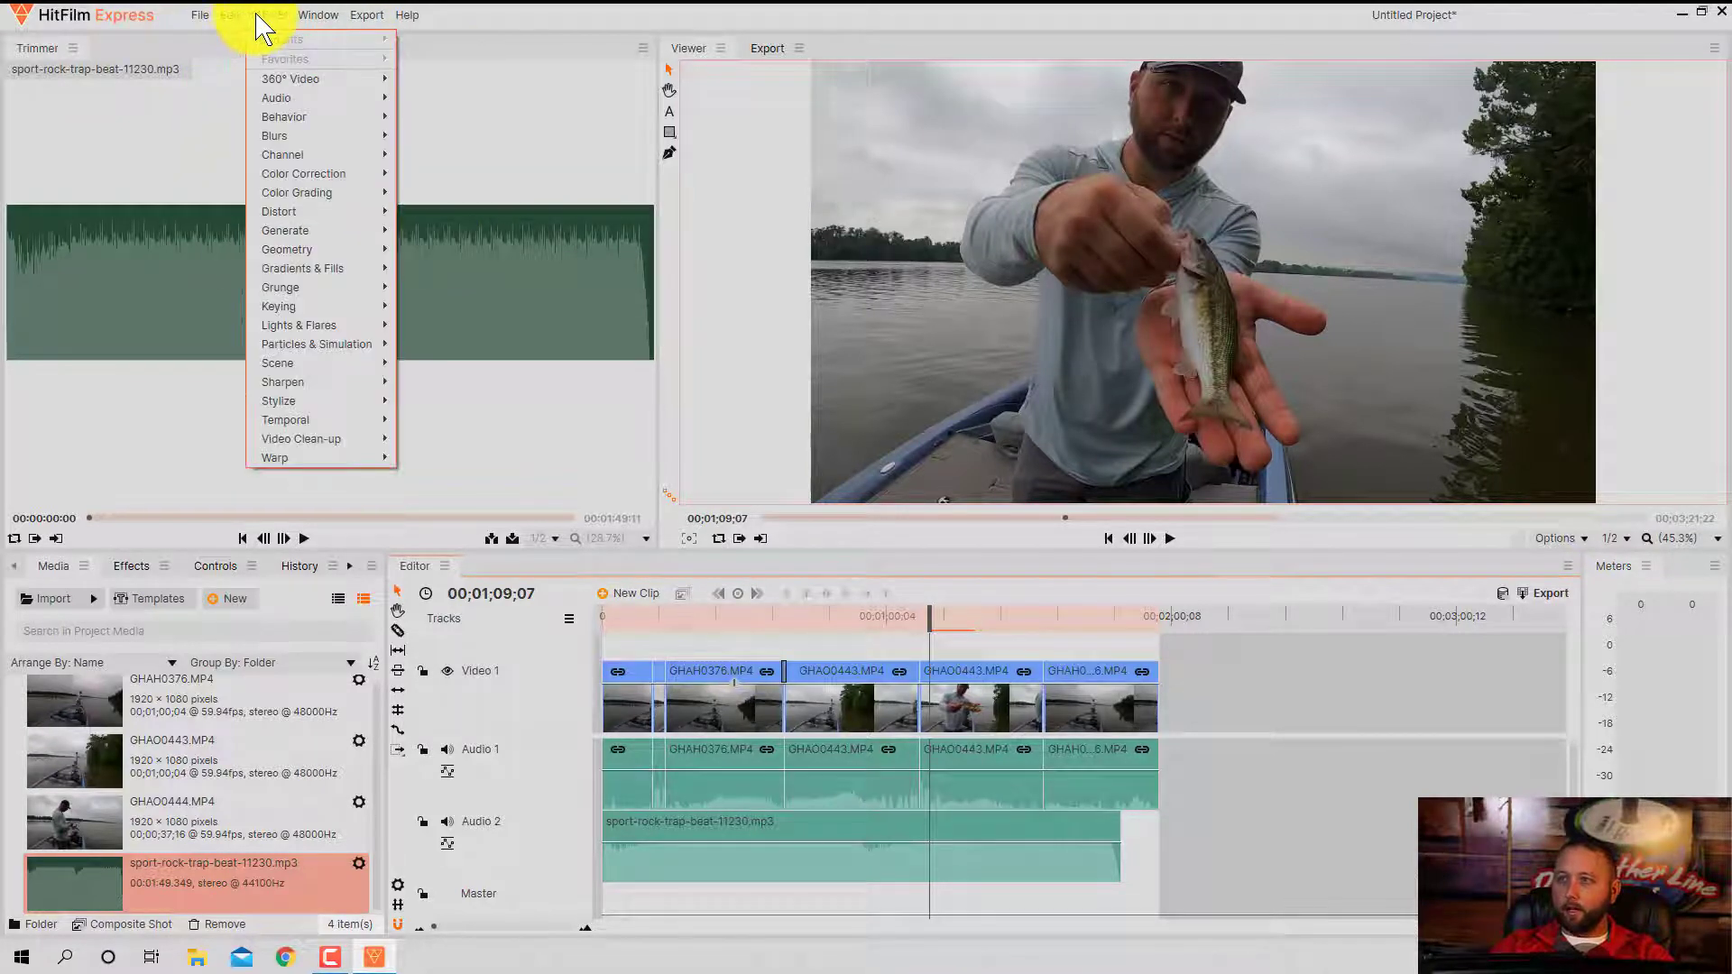
{"action": "mouse_move", "coordinate": [317, 14]}
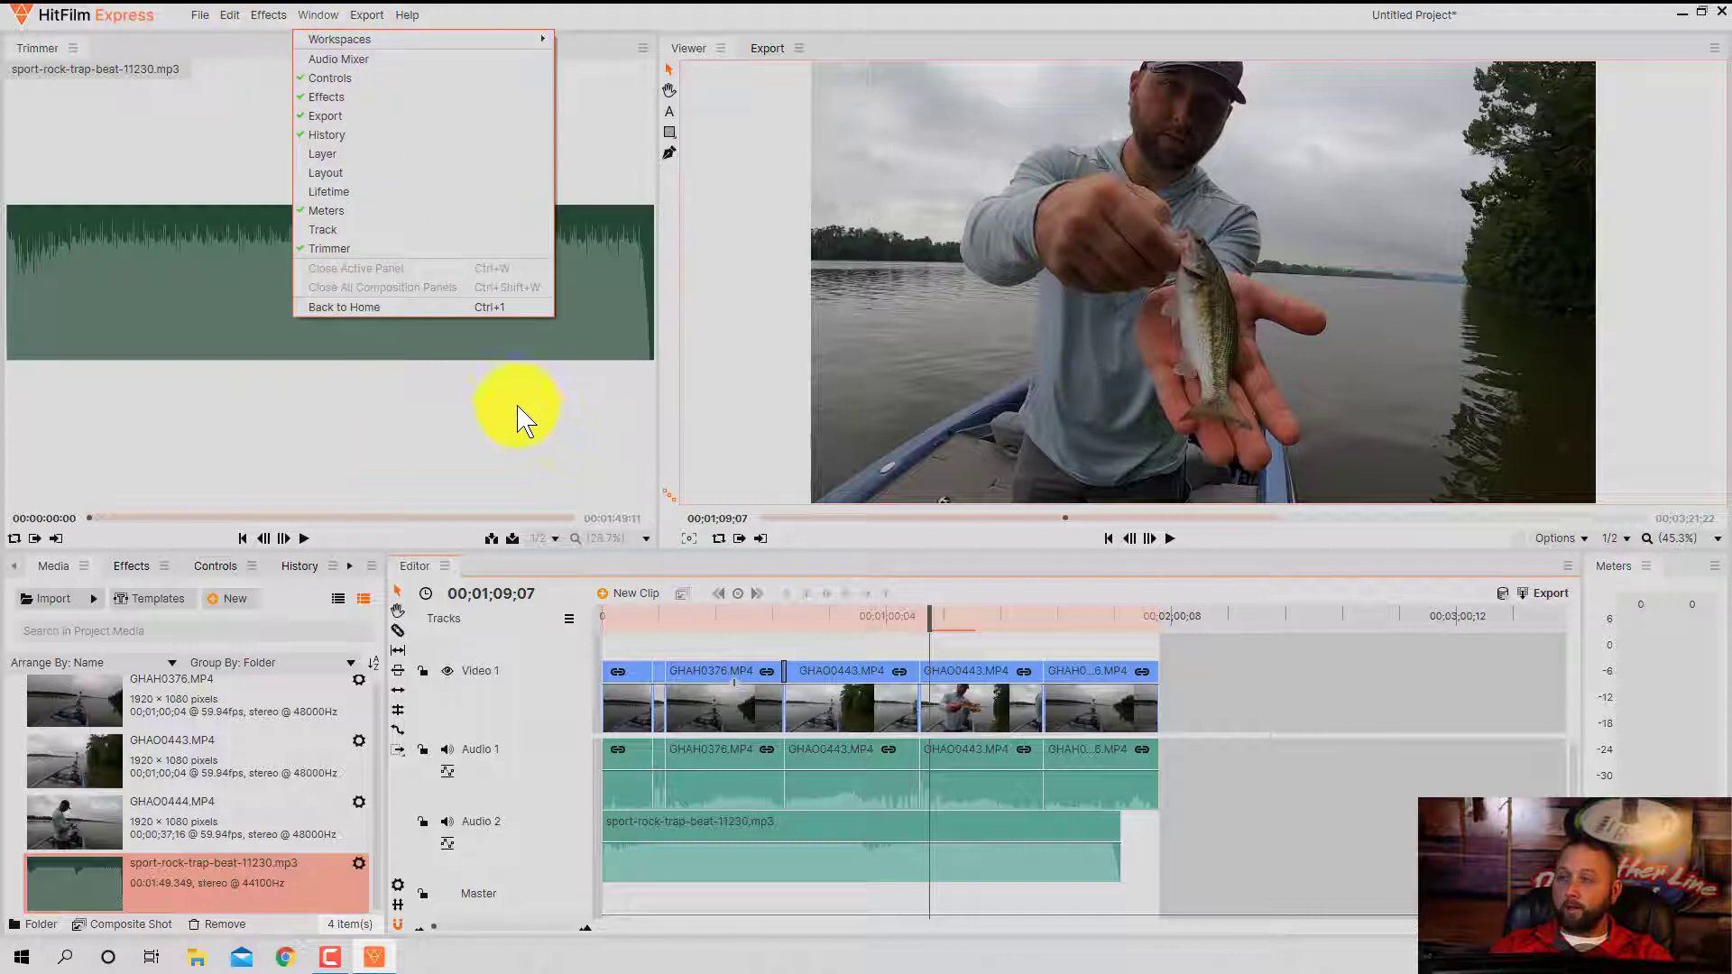
{"action": "left_click", "coordinate": [521, 419]}
Remove the GHAO0443.MP4 fish-shot clip before the final clip, leaving its gap open, and undo the removal
{"action": "left_click", "coordinate": [992, 708]}
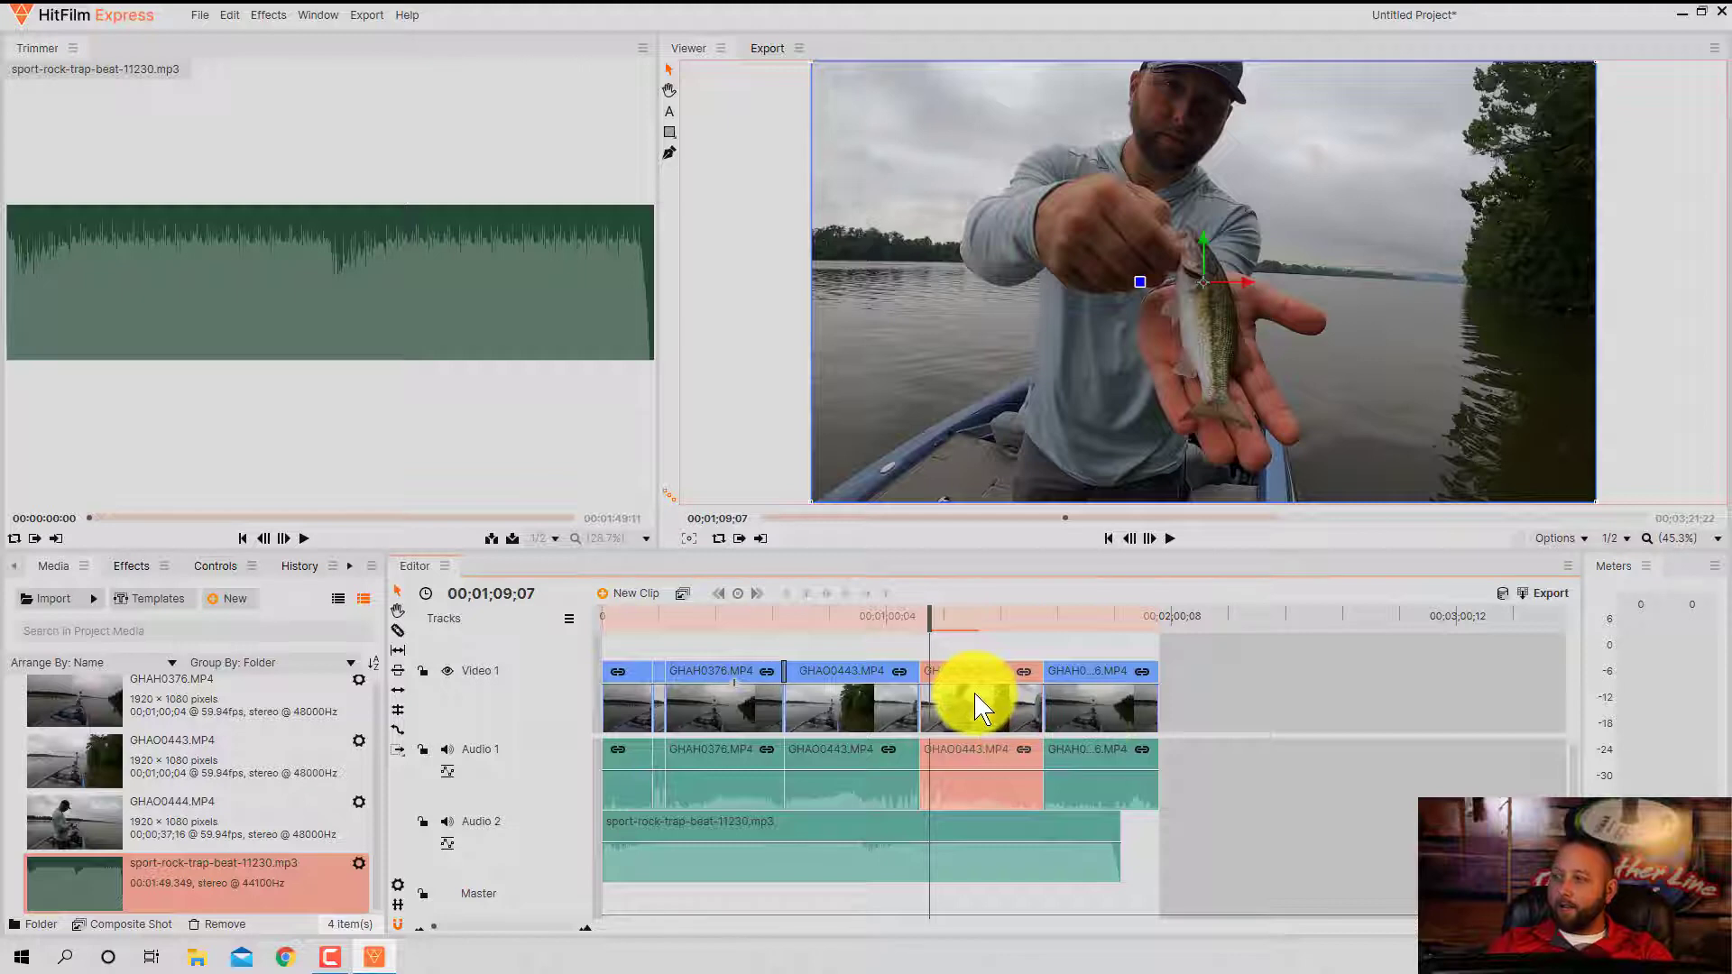
{"action": "right_click", "coordinate": [992, 697]}
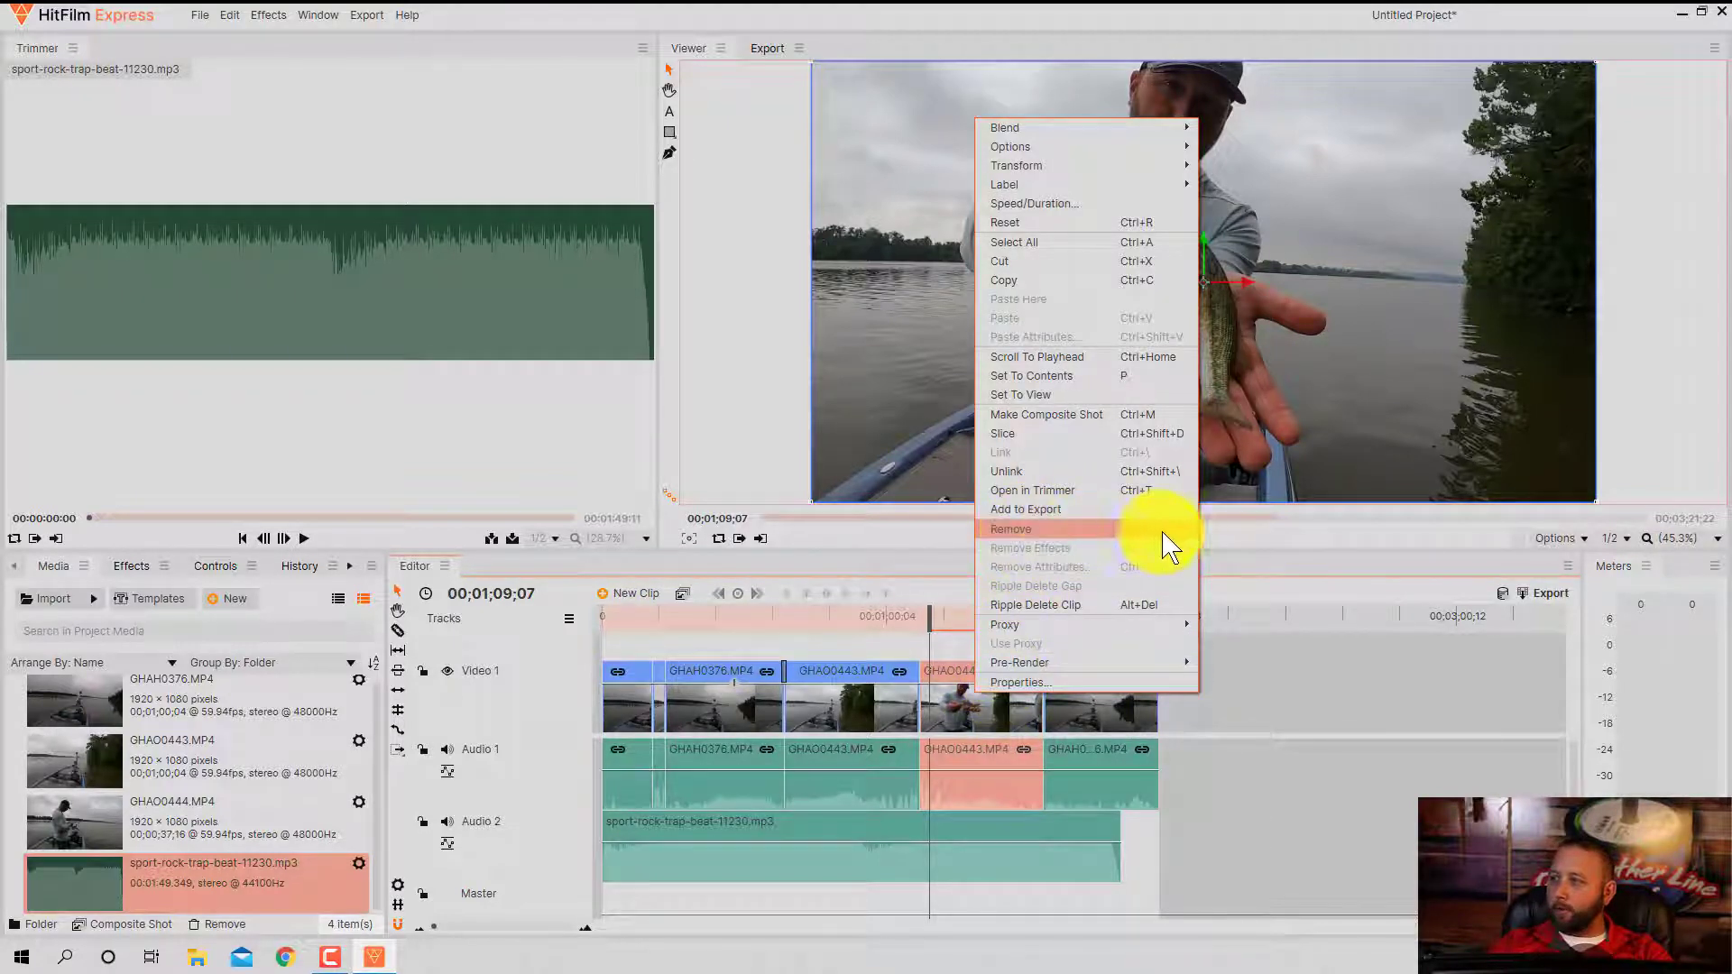
{"action": "left_click", "coordinate": [1038, 530]}
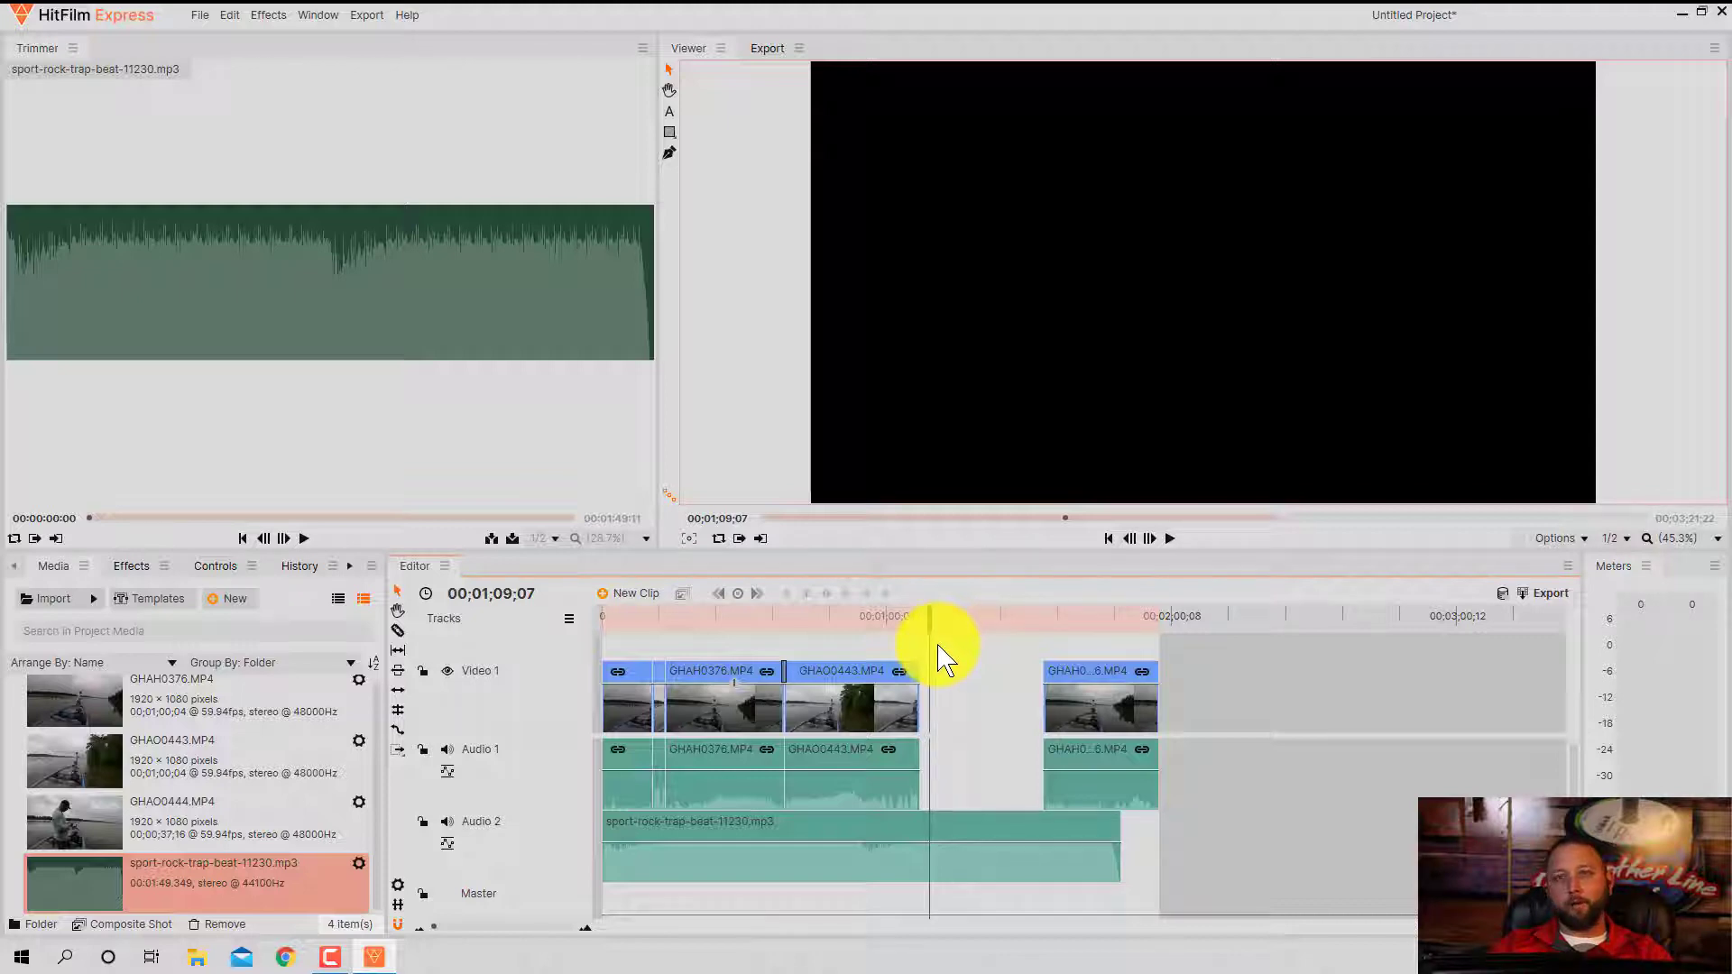
{"action": "key", "text": "ctrl+z"}
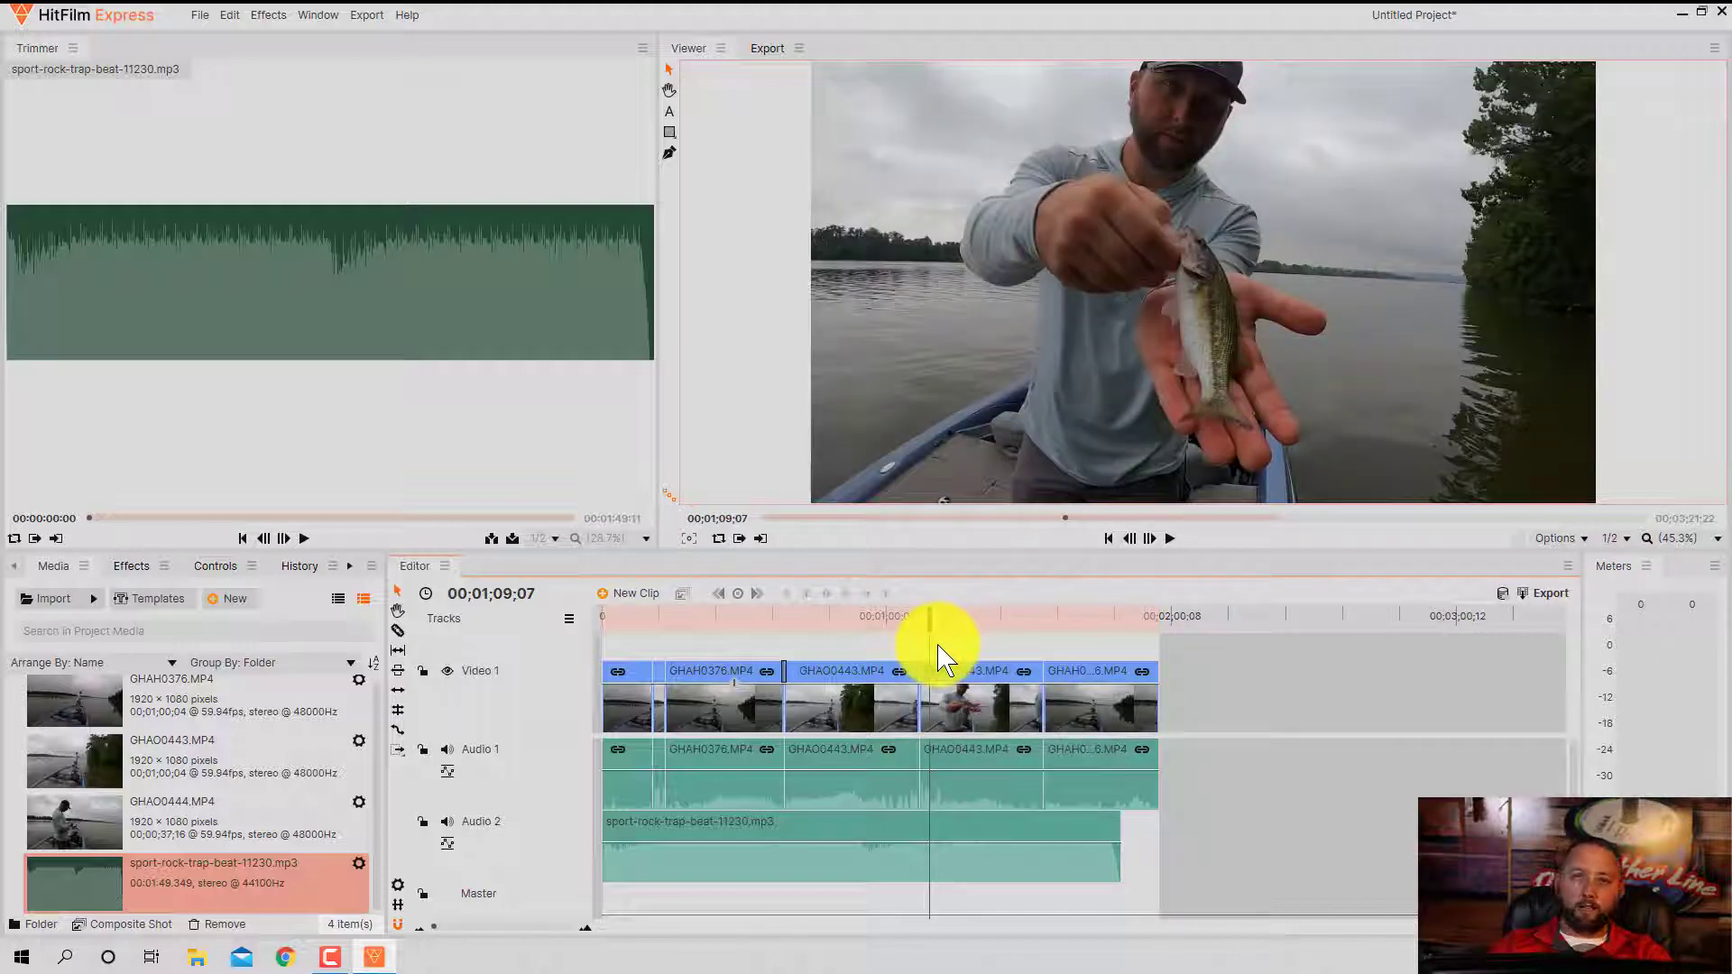
{"action": "left_click", "coordinate": [965, 709]}
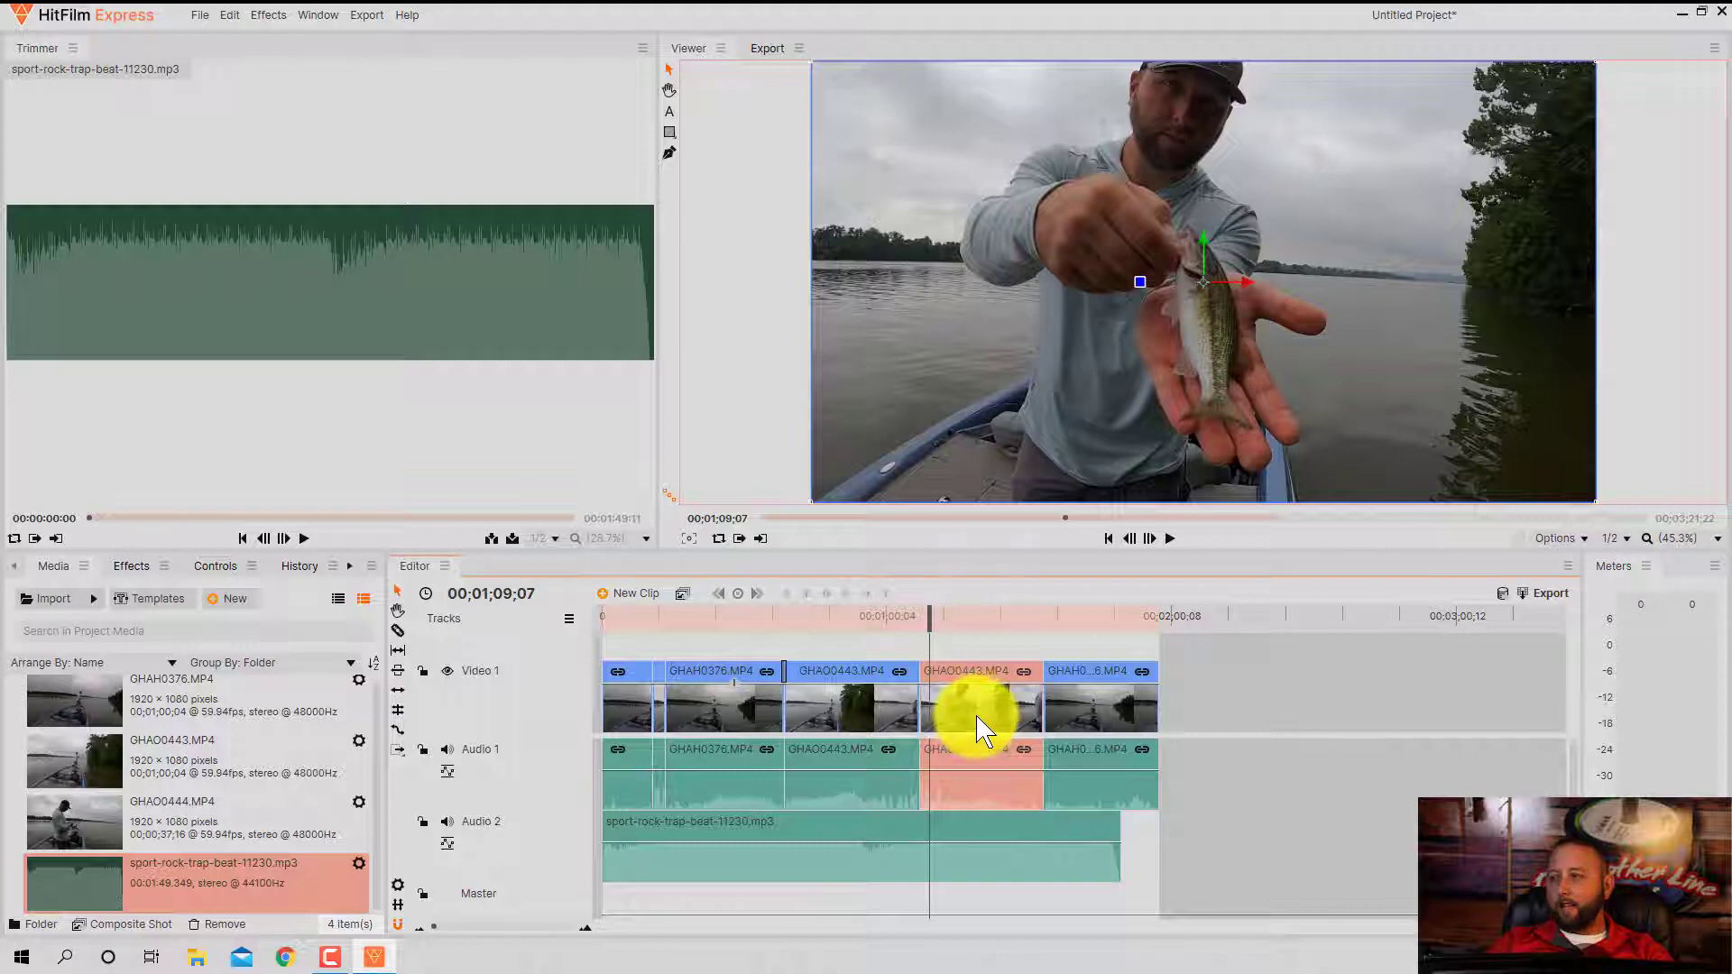
{"action": "right_click", "coordinate": [977, 720]}
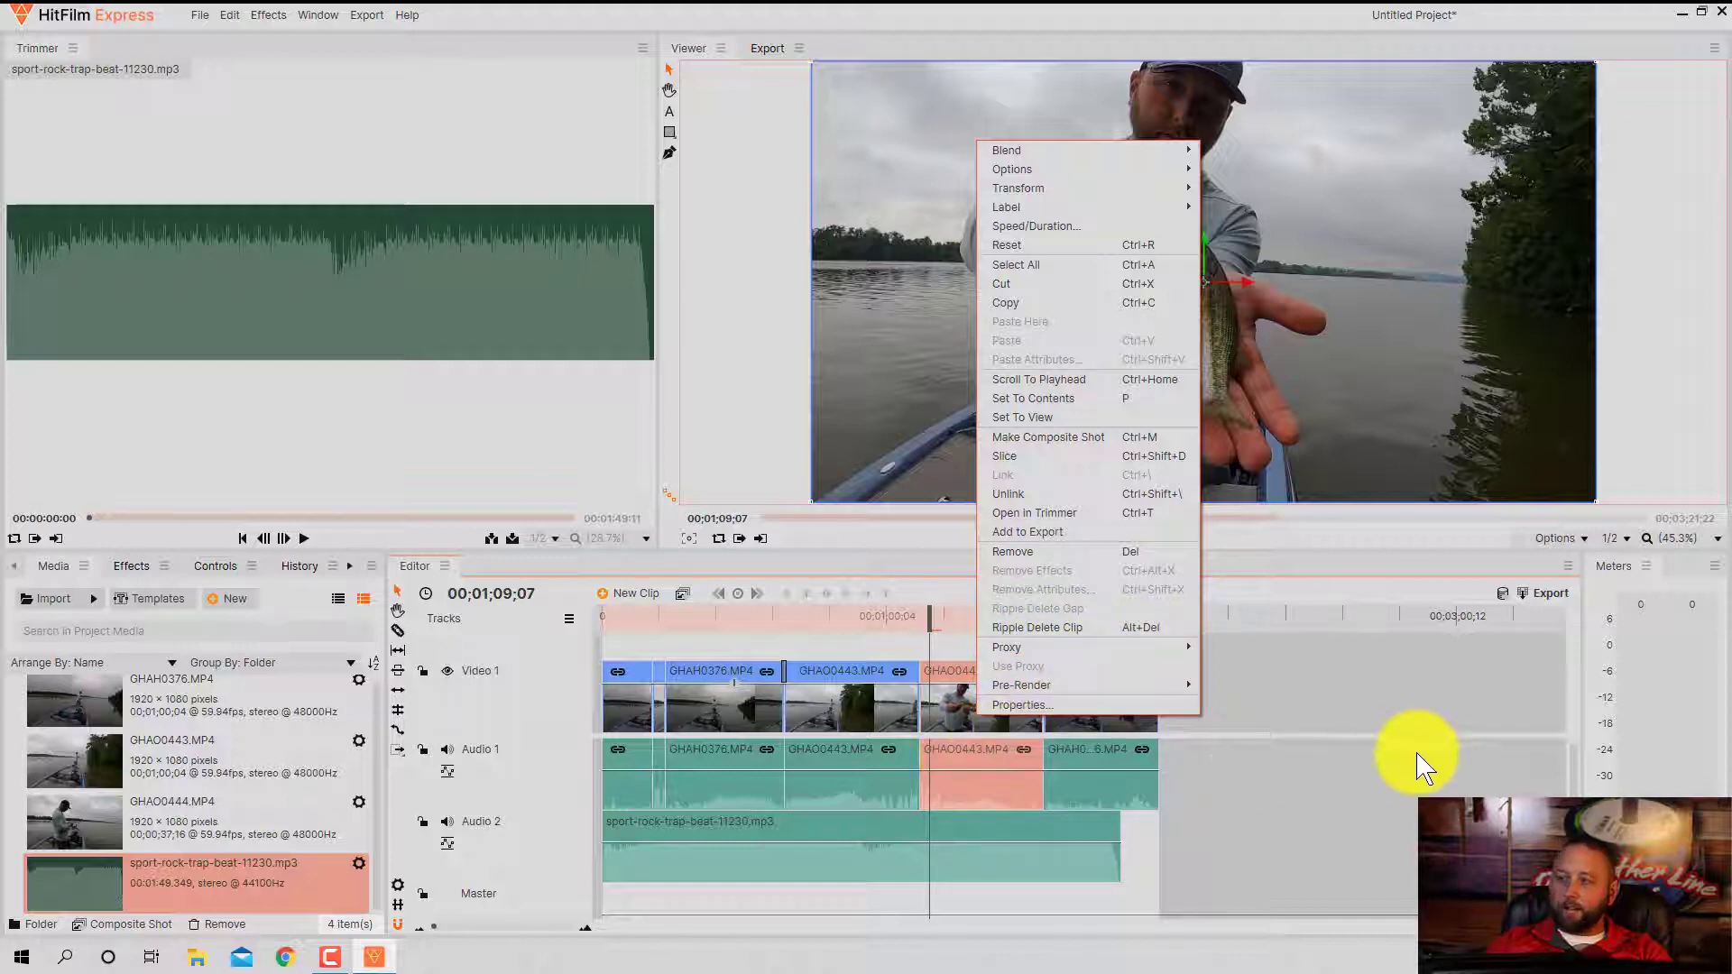
{"action": "left_click", "coordinate": [1439, 756]}
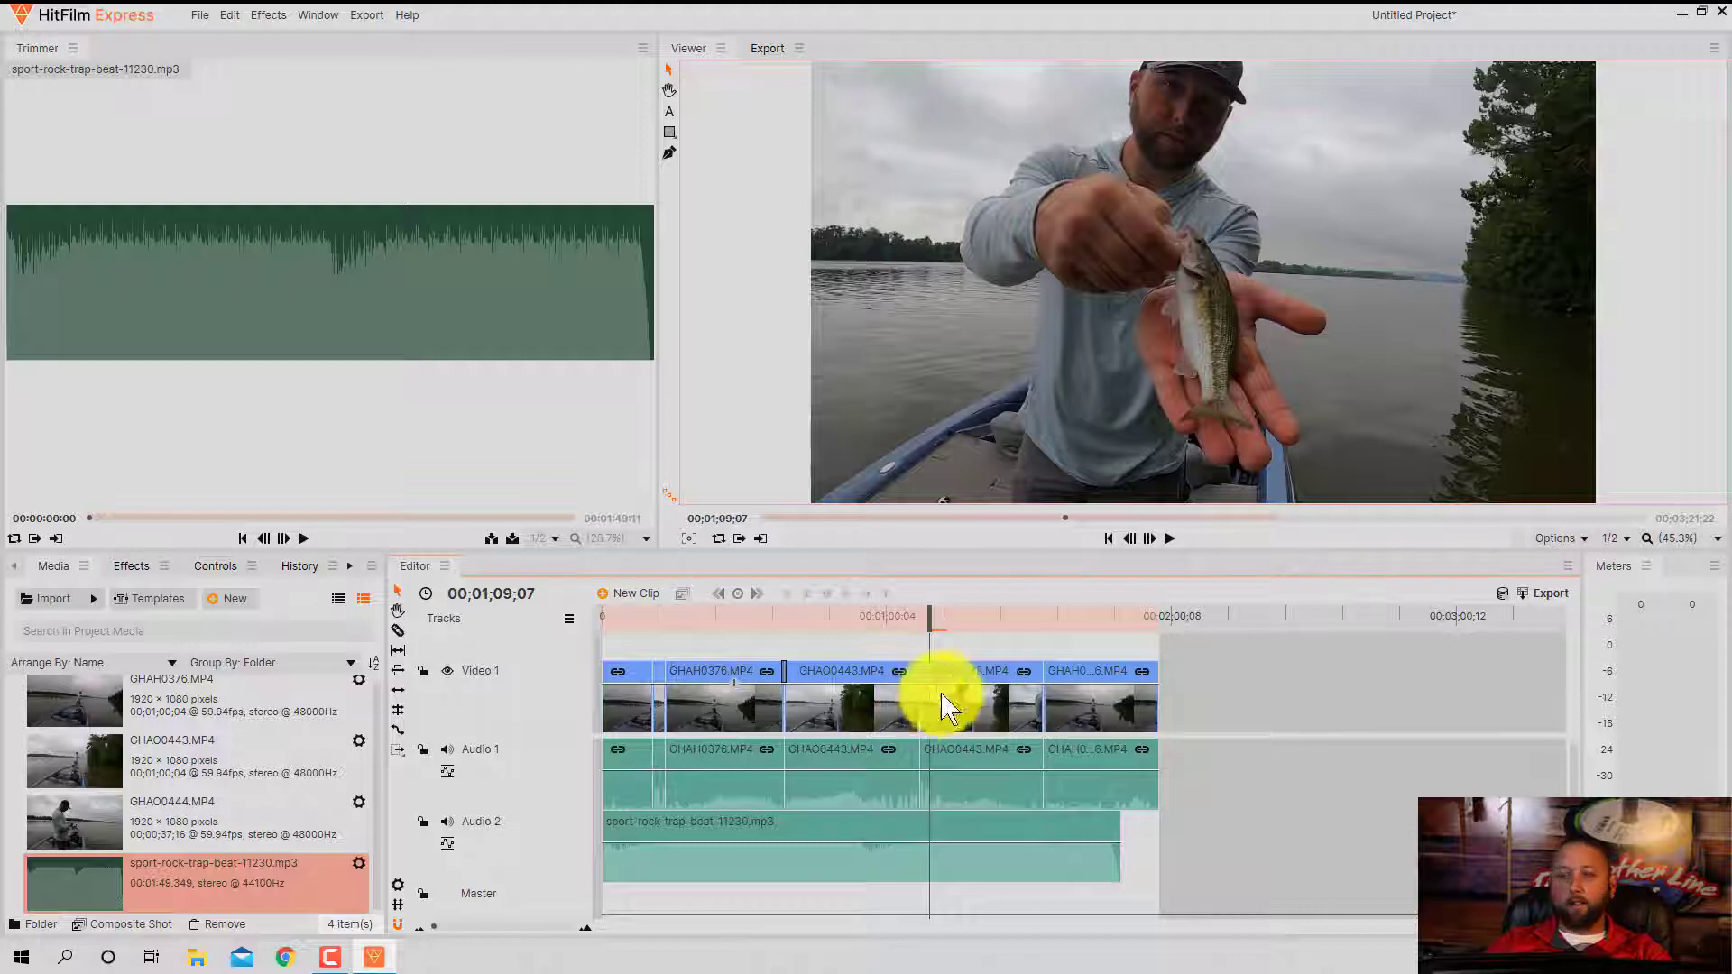
Place the GHAO0444.MP4 clip on the Video 1 track well behind the last clip, leaving a gap
{"action": "left_click", "coordinate": [1095, 716]}
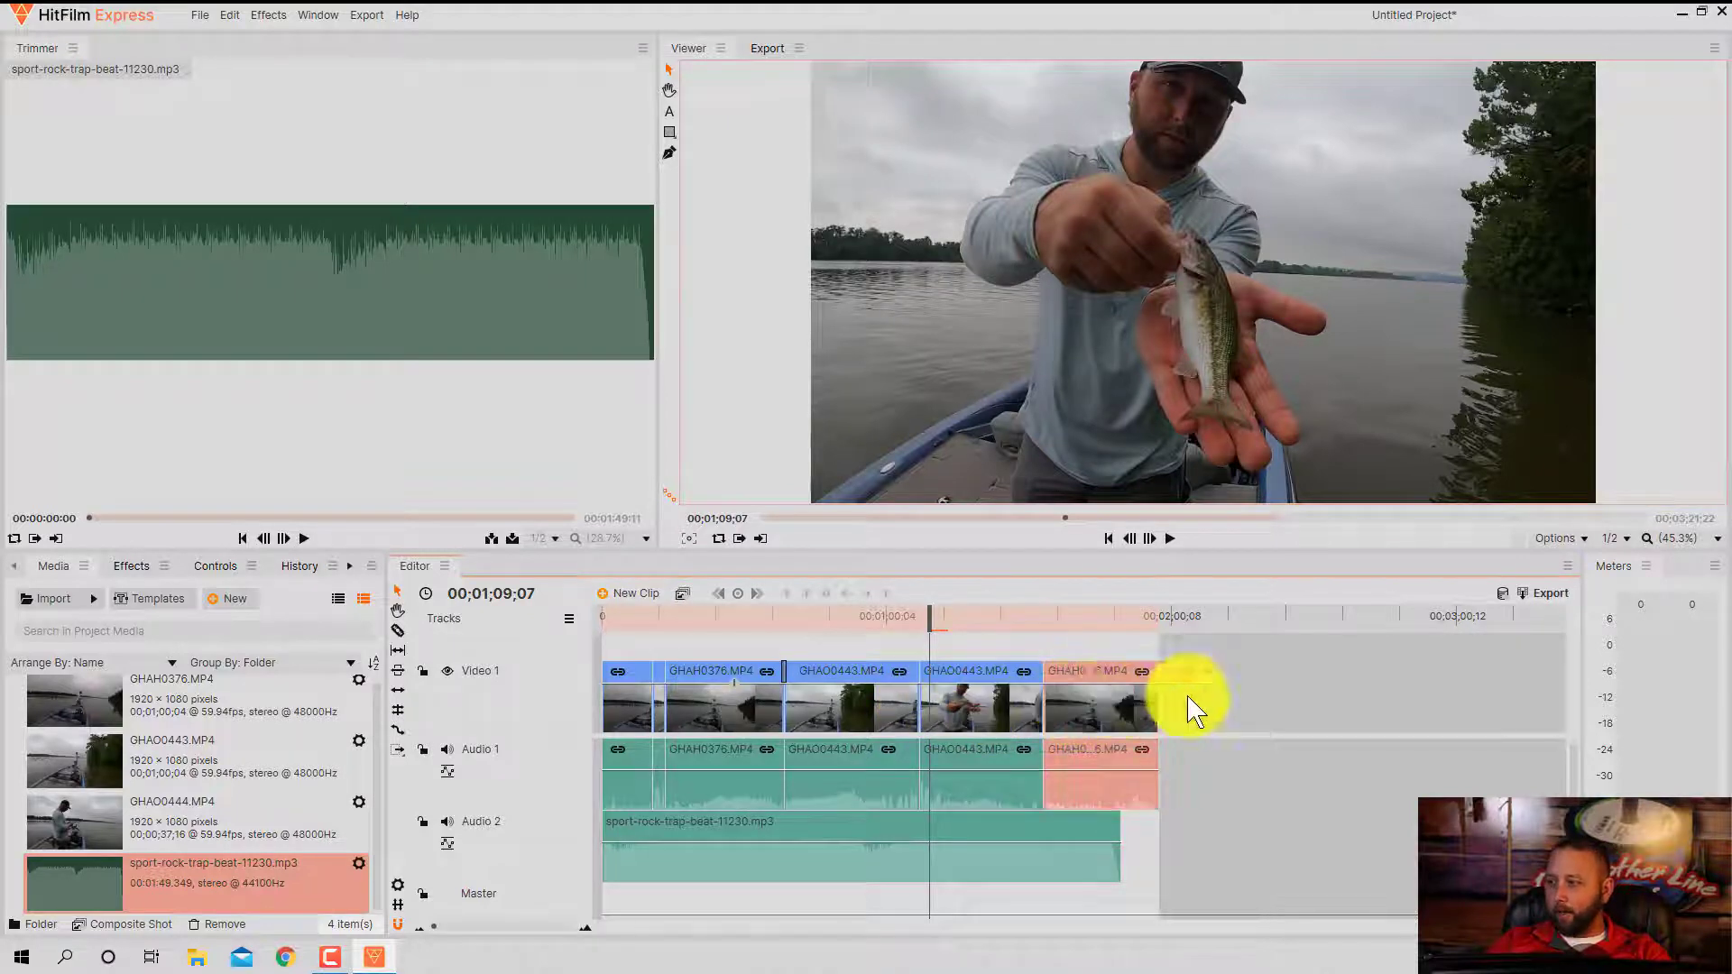
{"action": "right_click", "coordinate": [1381, 710]}
{"action": "left_click_drag", "start_coordinate": [78, 812], "coordinate": [1304, 718]}
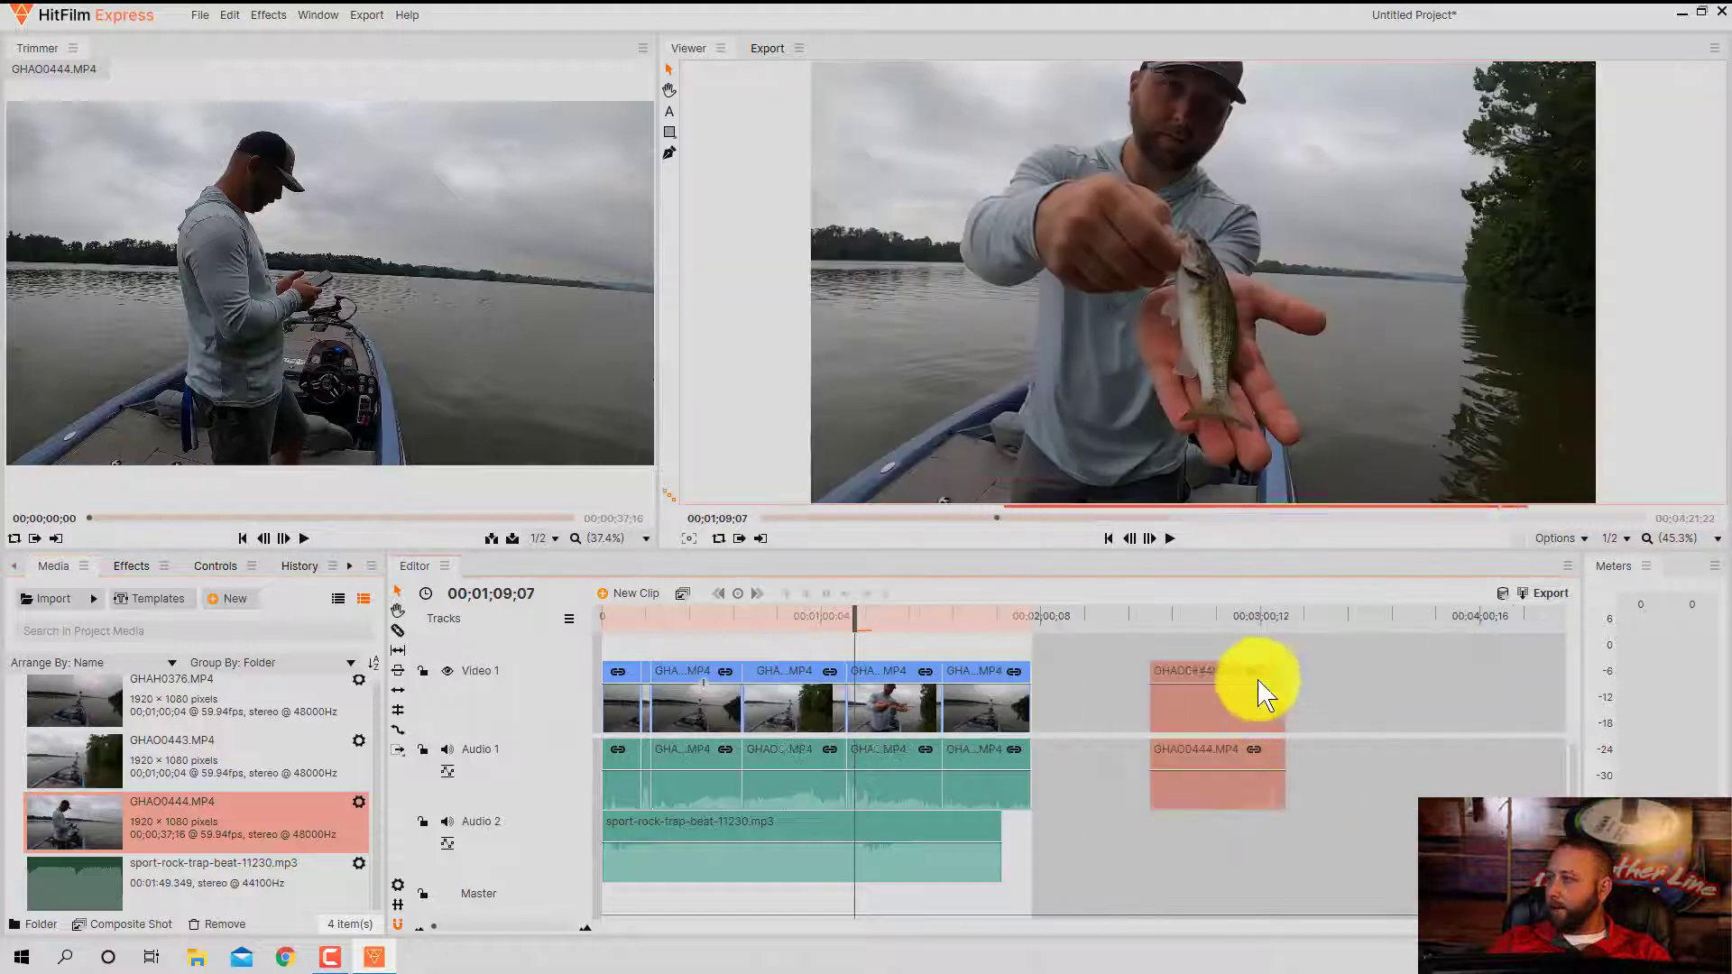
{"action": "left_click", "coordinate": [1074, 695]}
Ripple delete the GHAO0443.MP4 fish-shot clip, and undo back to the arrangement before GHAO0444.MP4 was added
{"action": "left_click", "coordinate": [910, 720]}
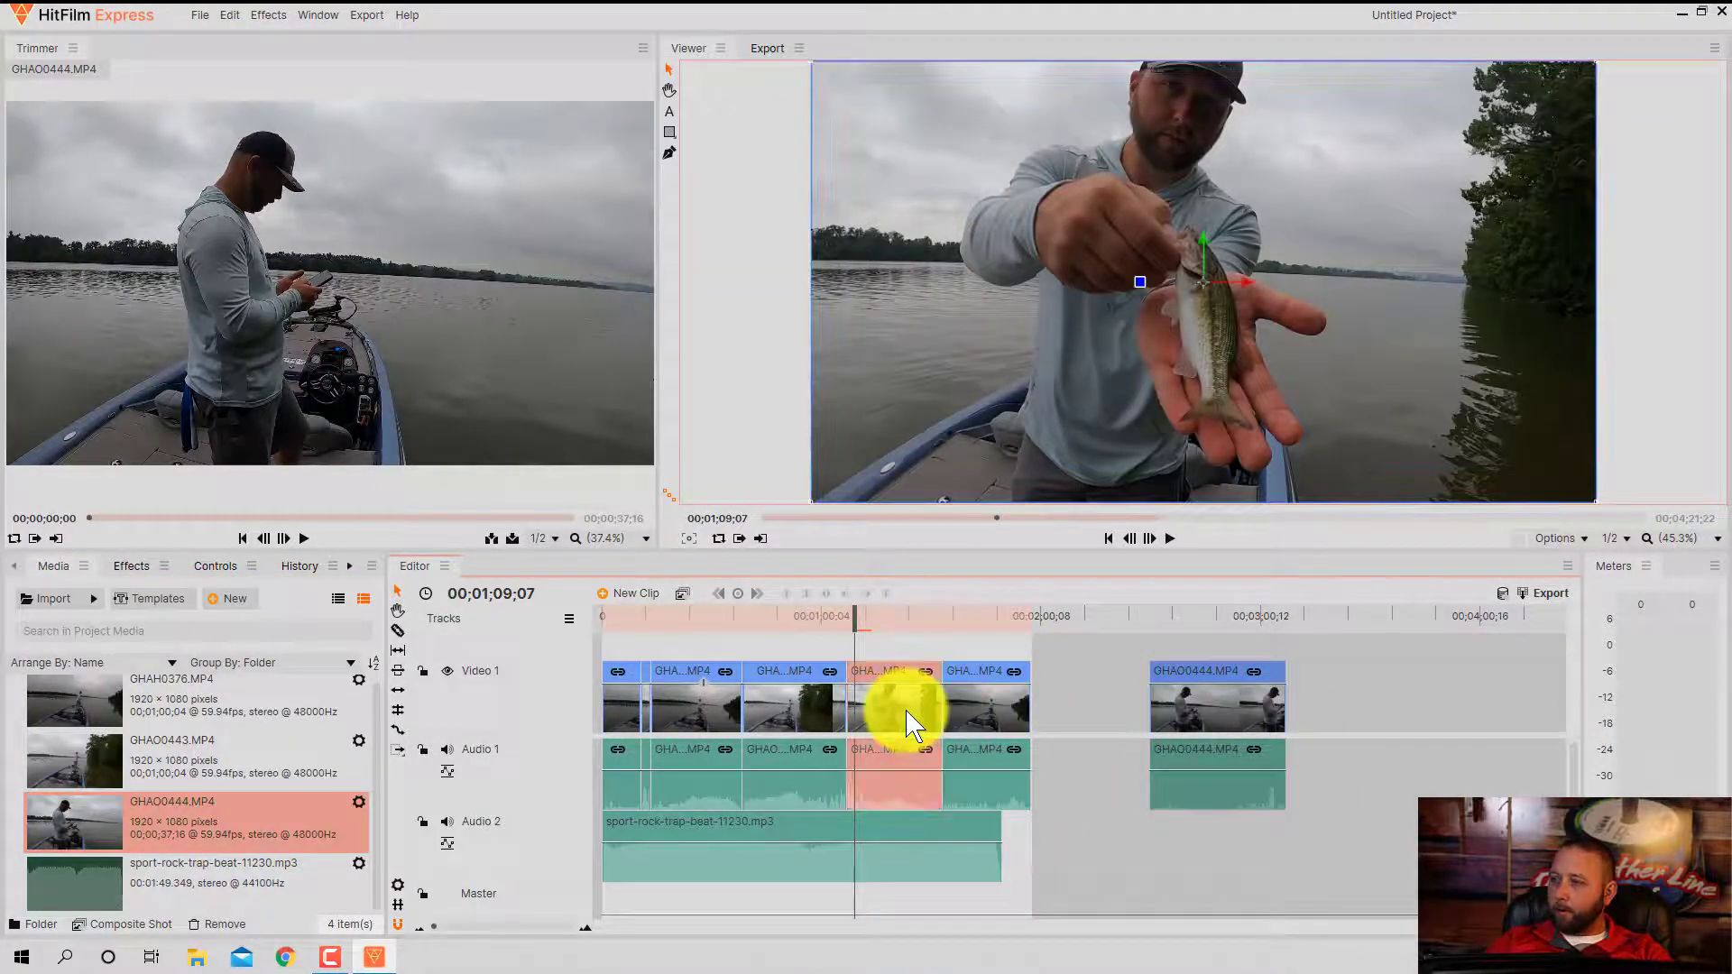
{"action": "right_click", "coordinate": [909, 720]}
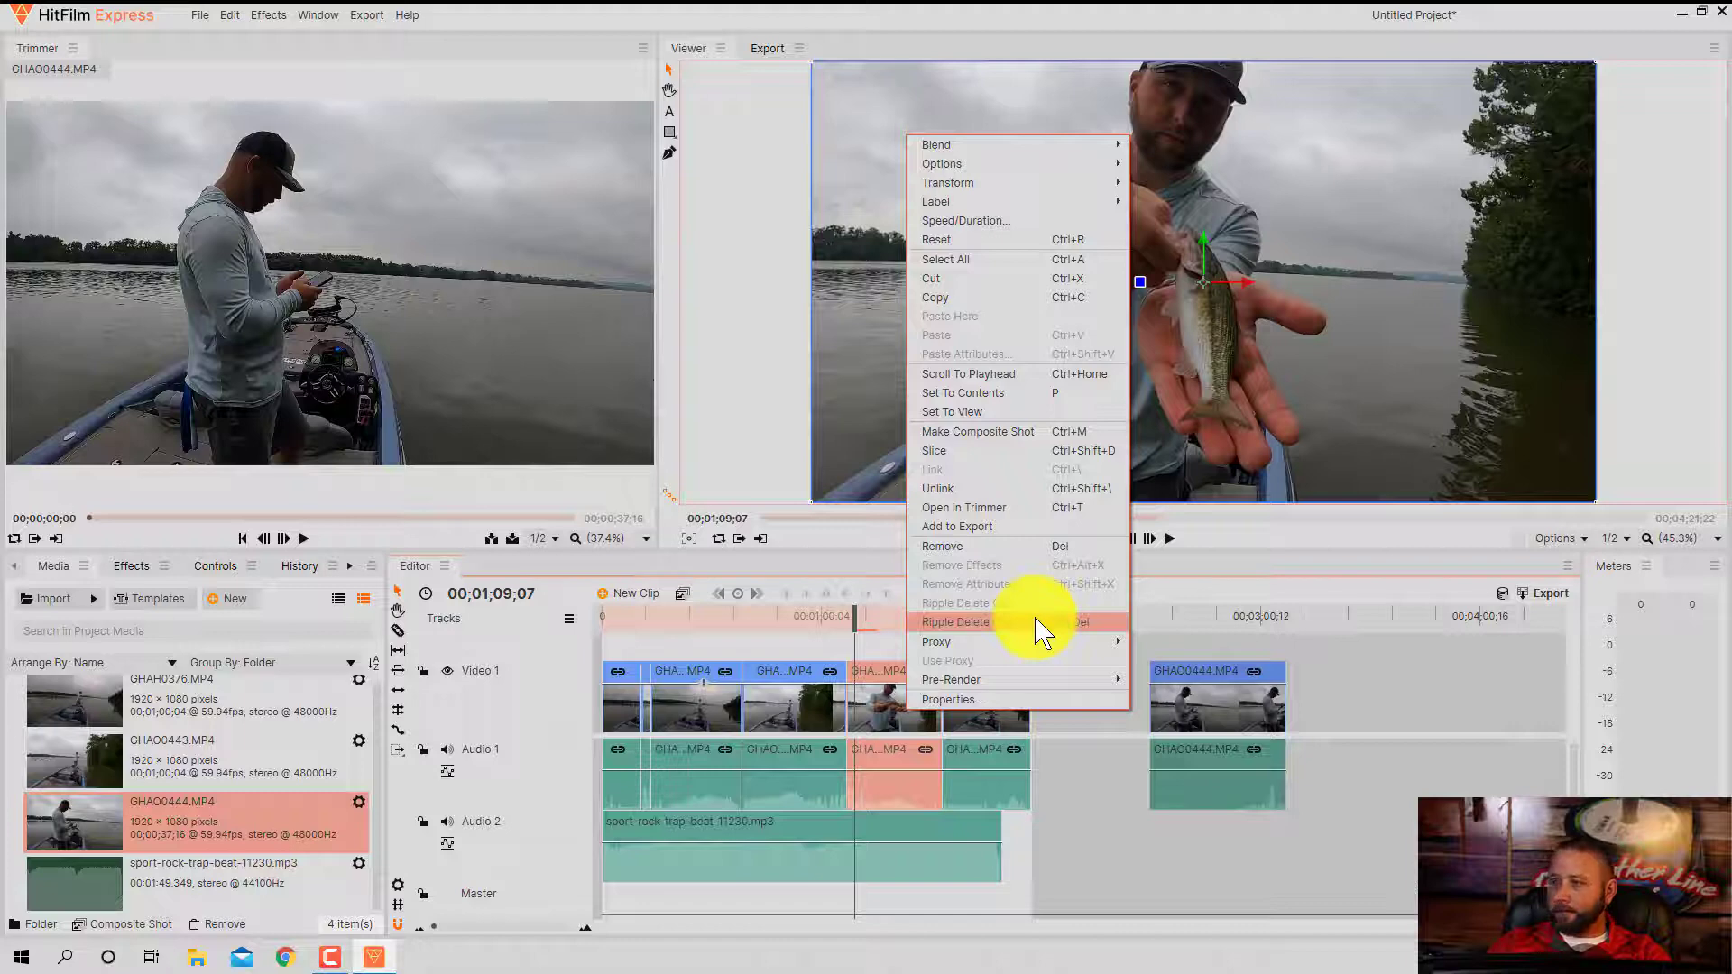
{"action": "left_click", "coordinate": [1038, 622]}
{"action": "left_click", "coordinate": [902, 715]}
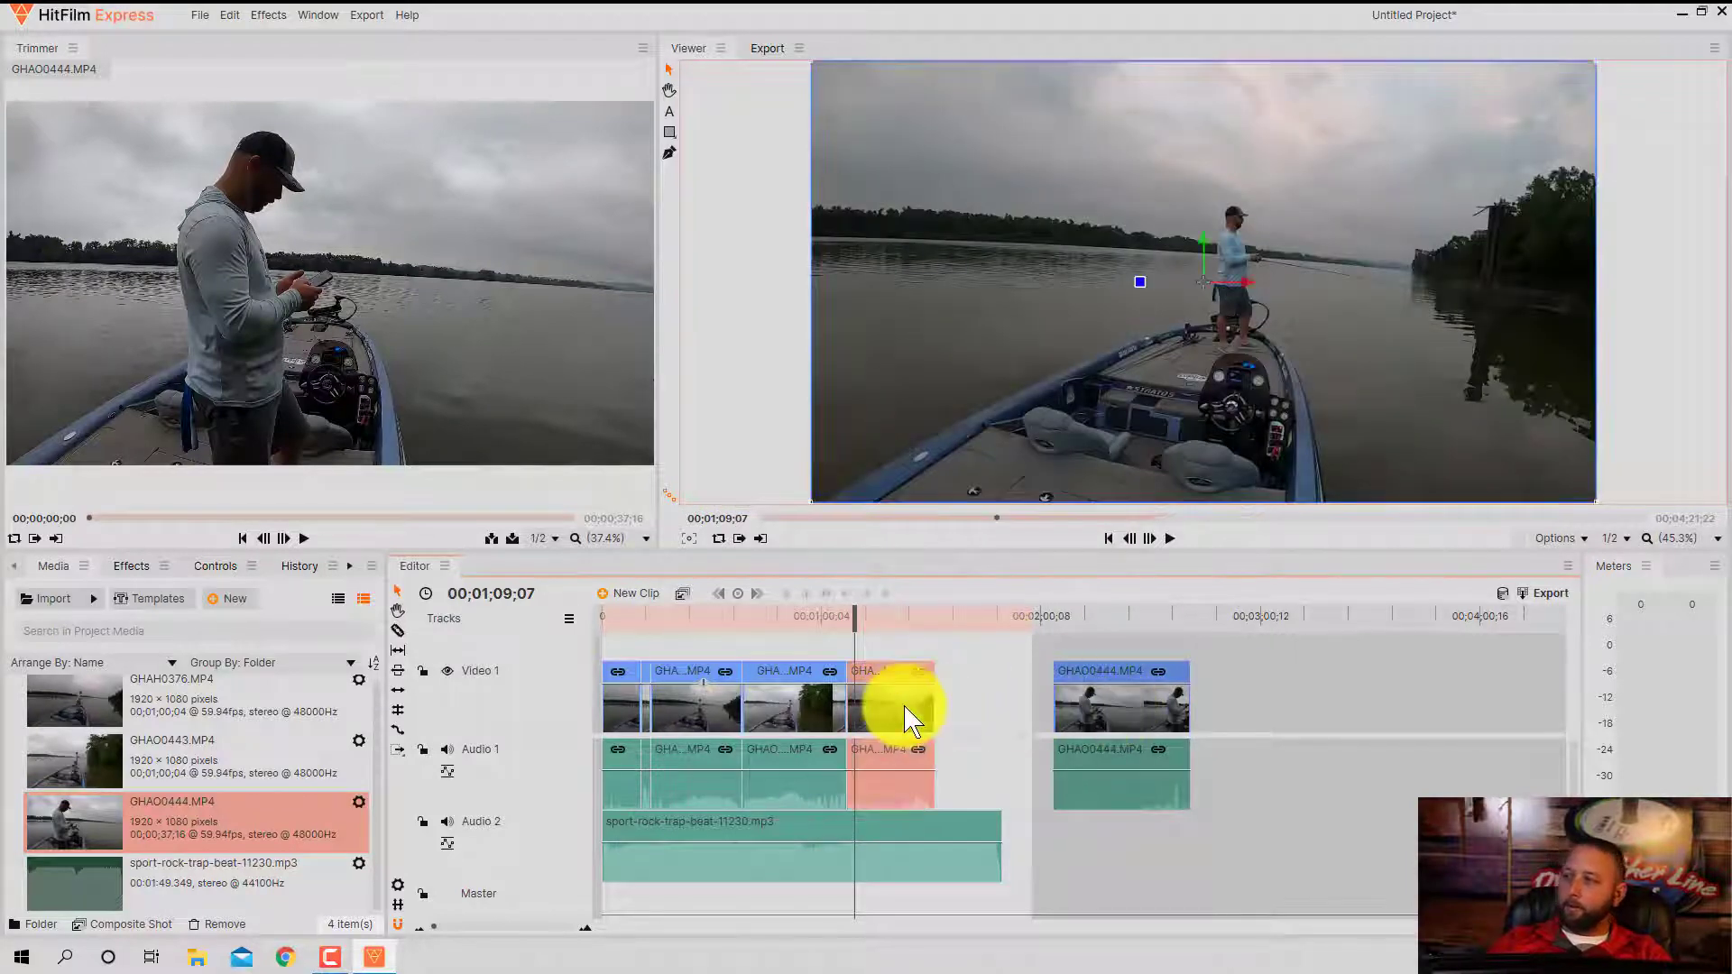
{"action": "left_click", "coordinate": [1155, 718]}
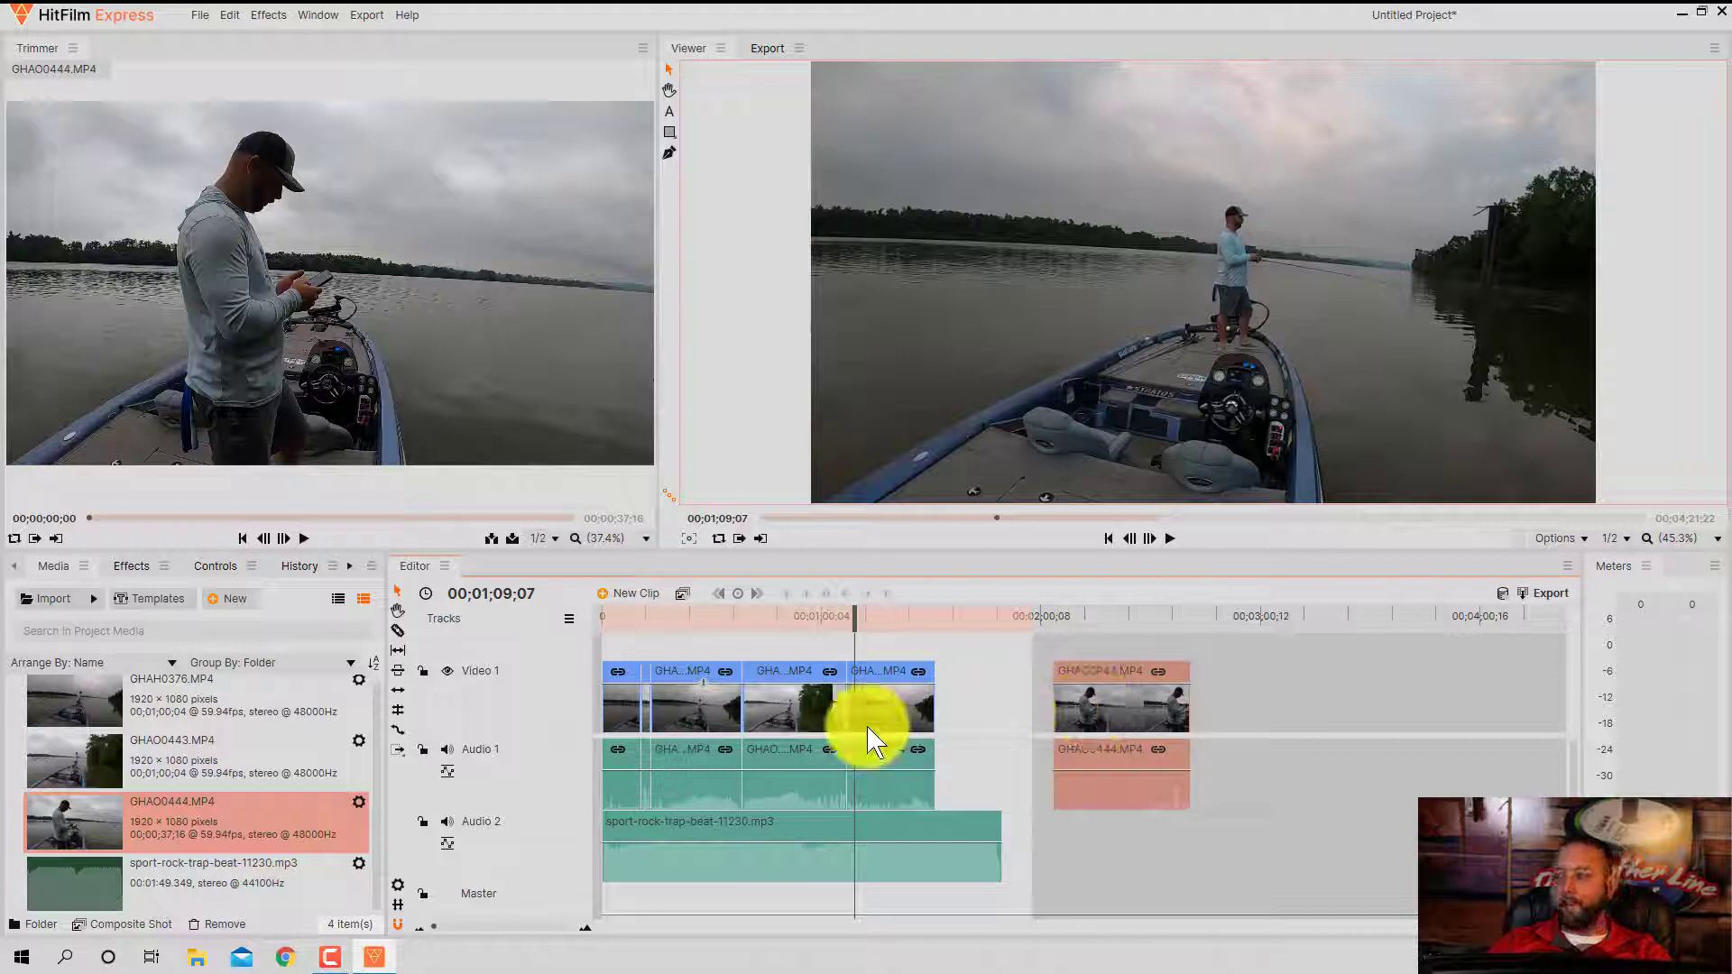
{"action": "left_click_drag", "start_coordinate": [955, 708], "coordinate": [1108, 706]}
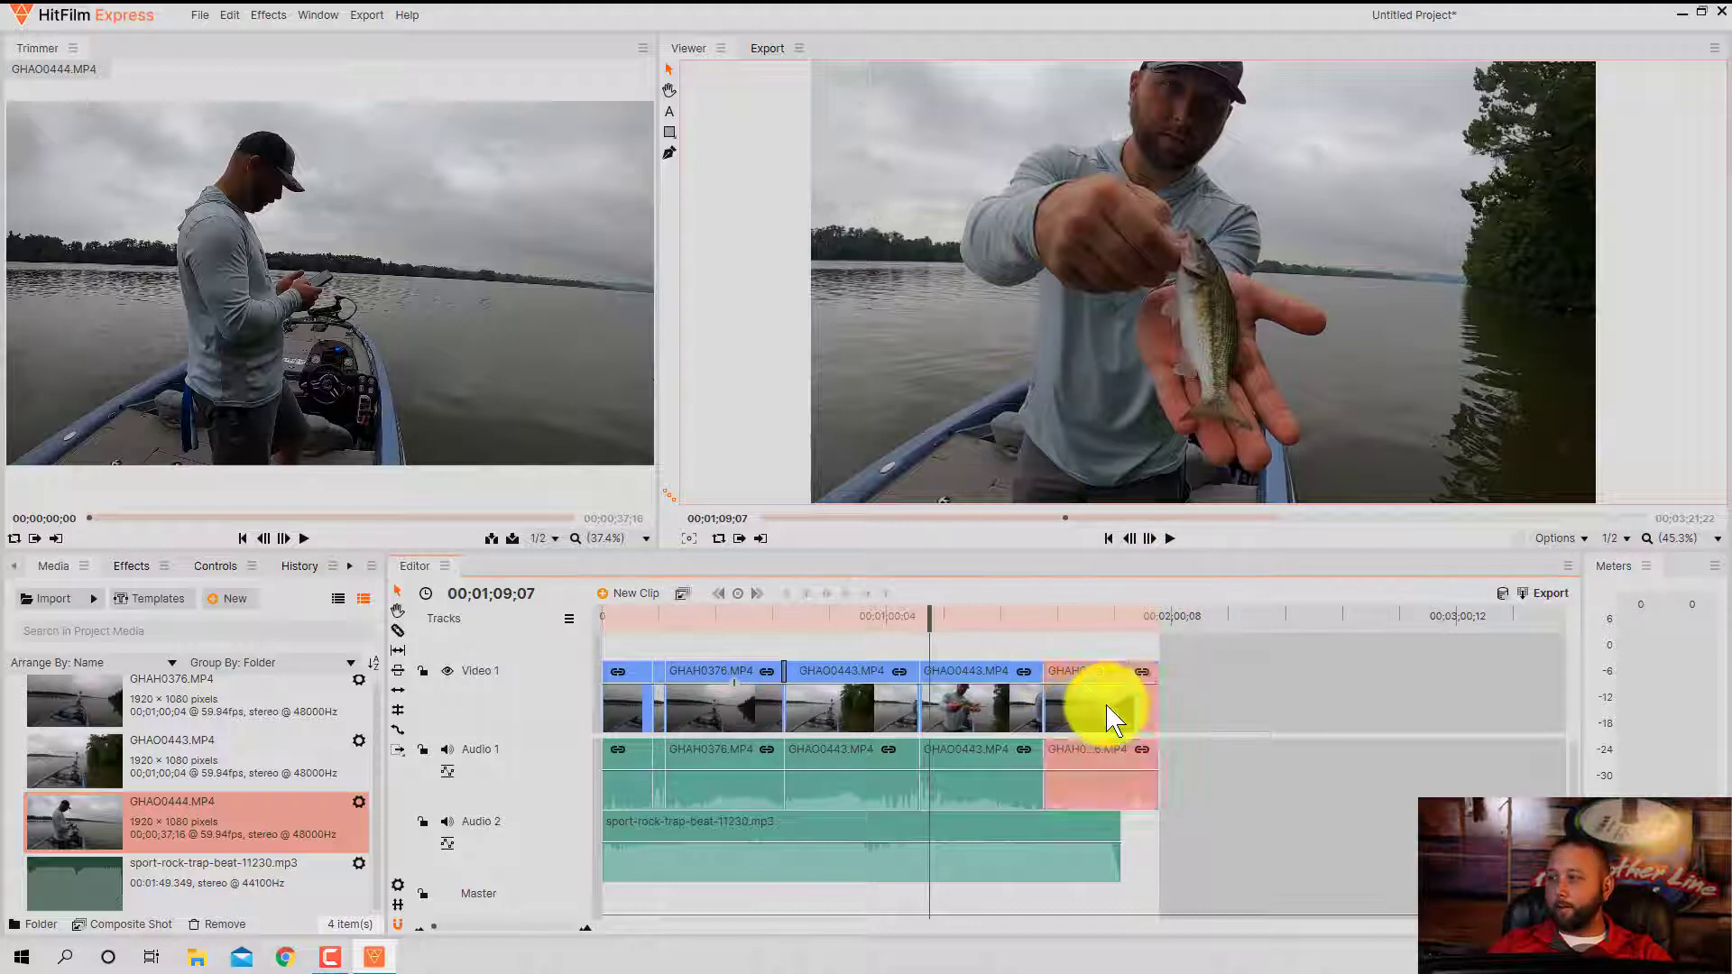
{"action": "right_click", "coordinate": [1110, 717]}
{"action": "left_click", "coordinate": [1229, 762]}
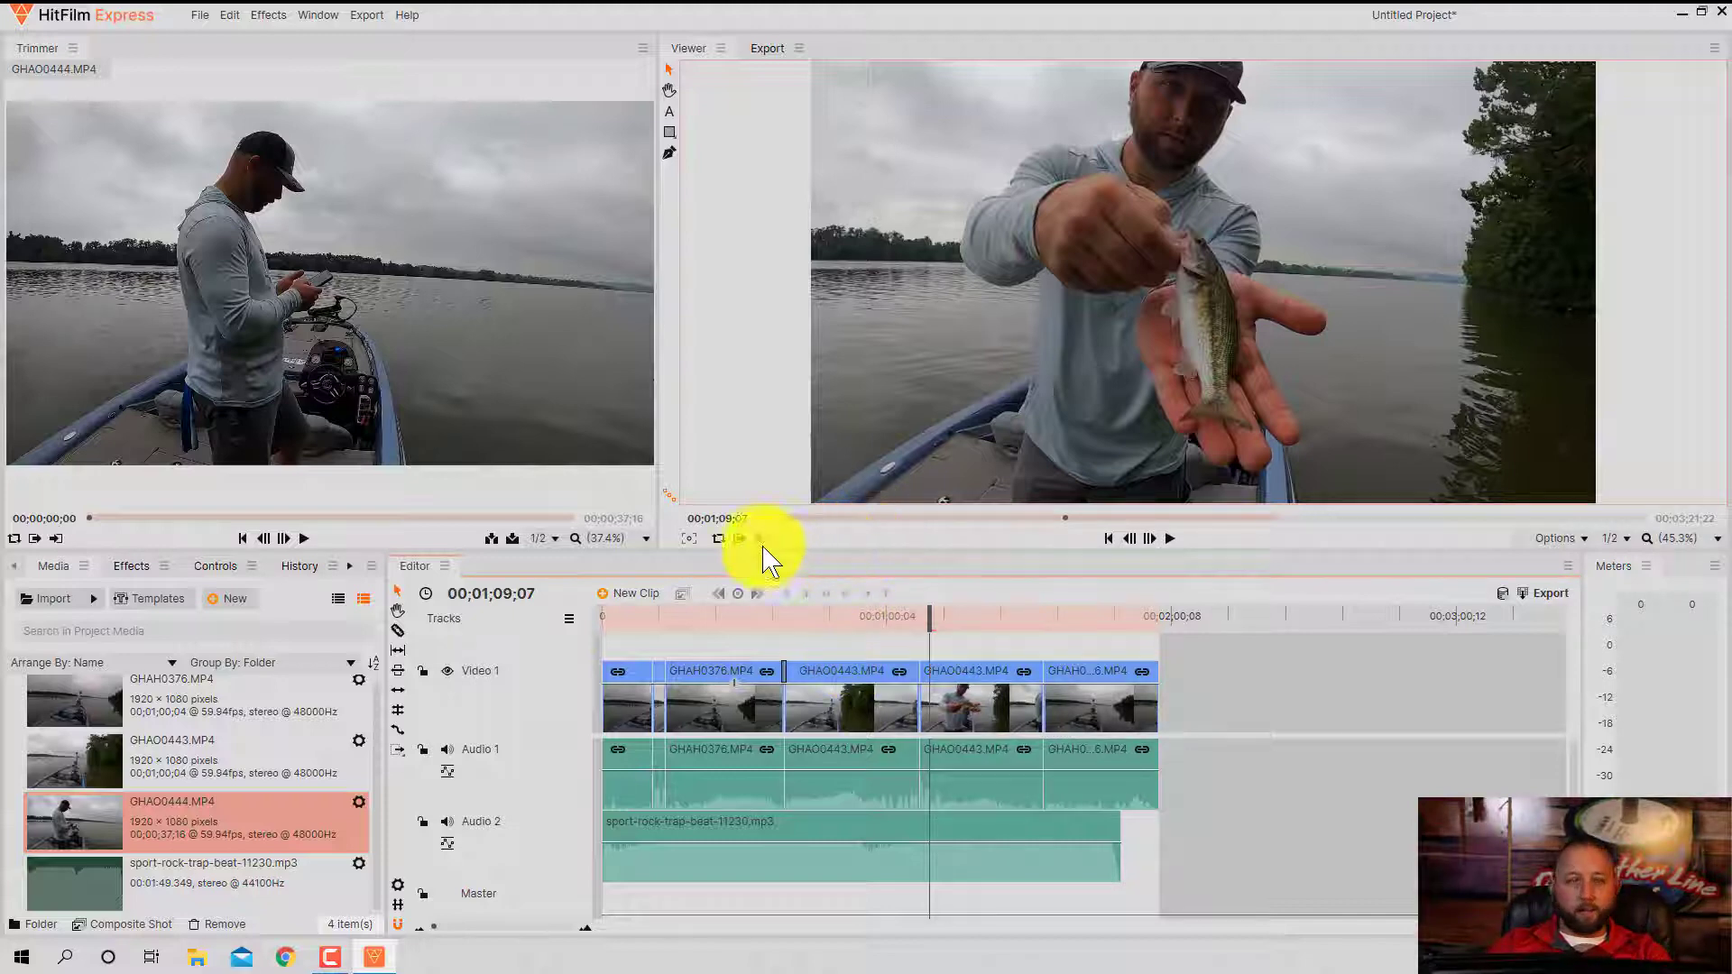
{"action": "mouse_move", "coordinate": [511, 484]}
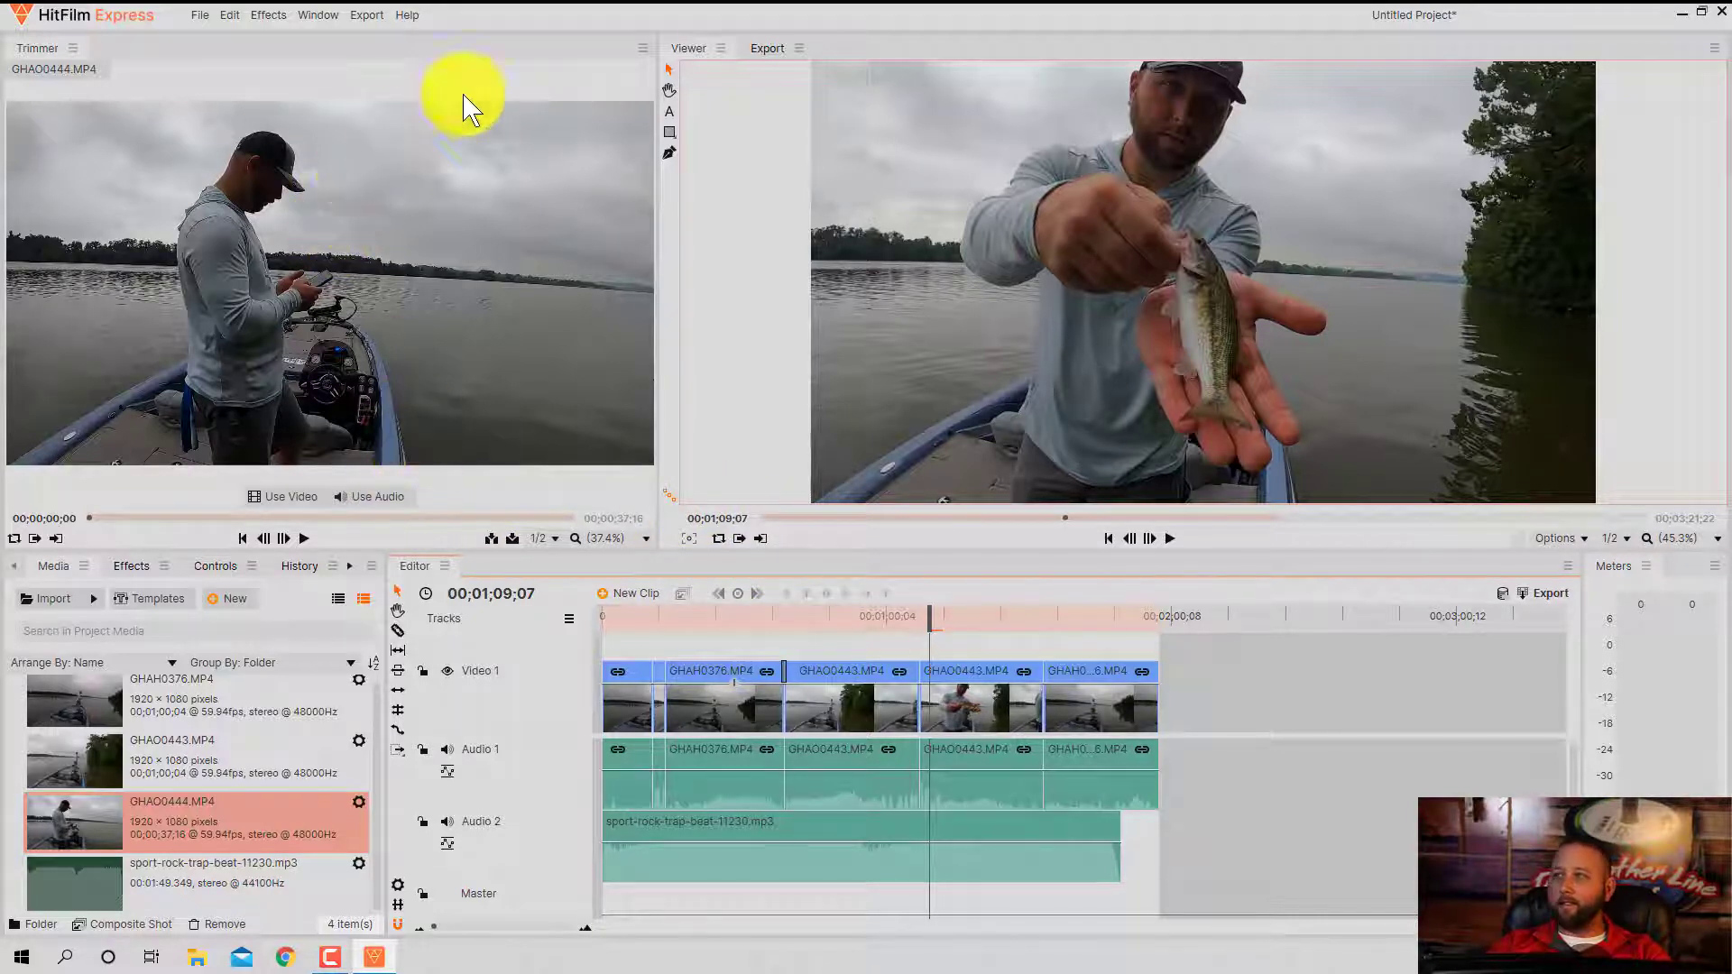
Start exporting the timeline contents and choose the YouTube Video folder on the Backup (E:) drive as the destination
{"action": "left_click", "coordinate": [763, 52]}
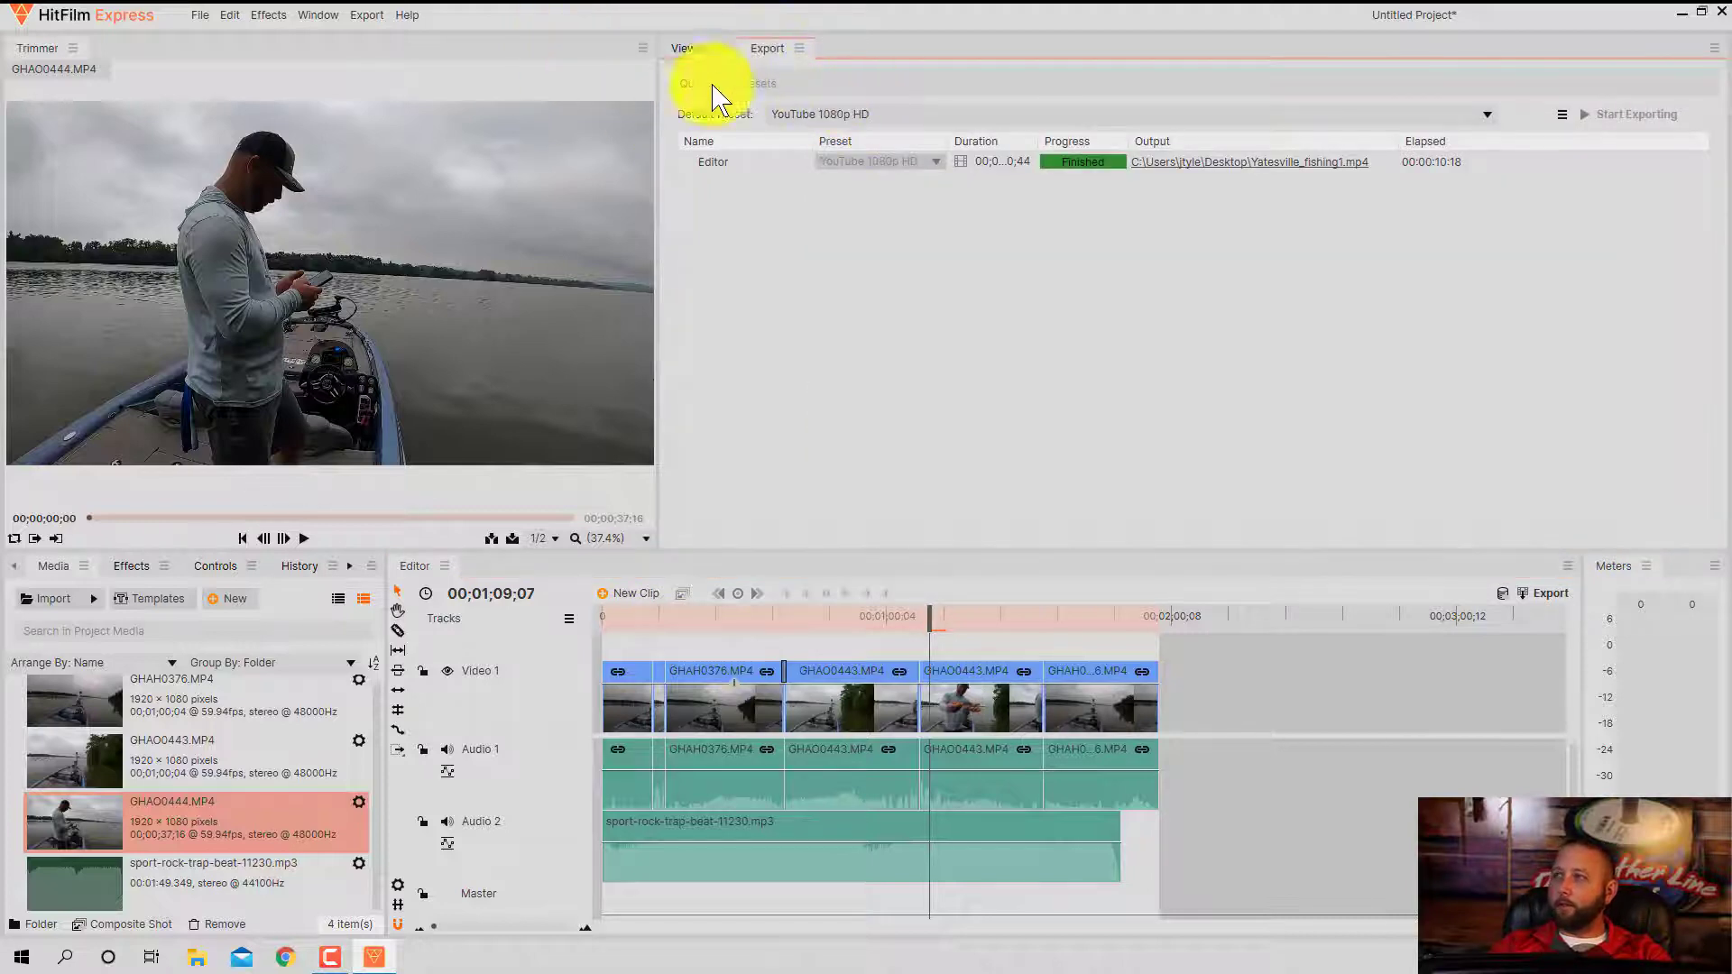
{"action": "left_click", "coordinate": [370, 18]}
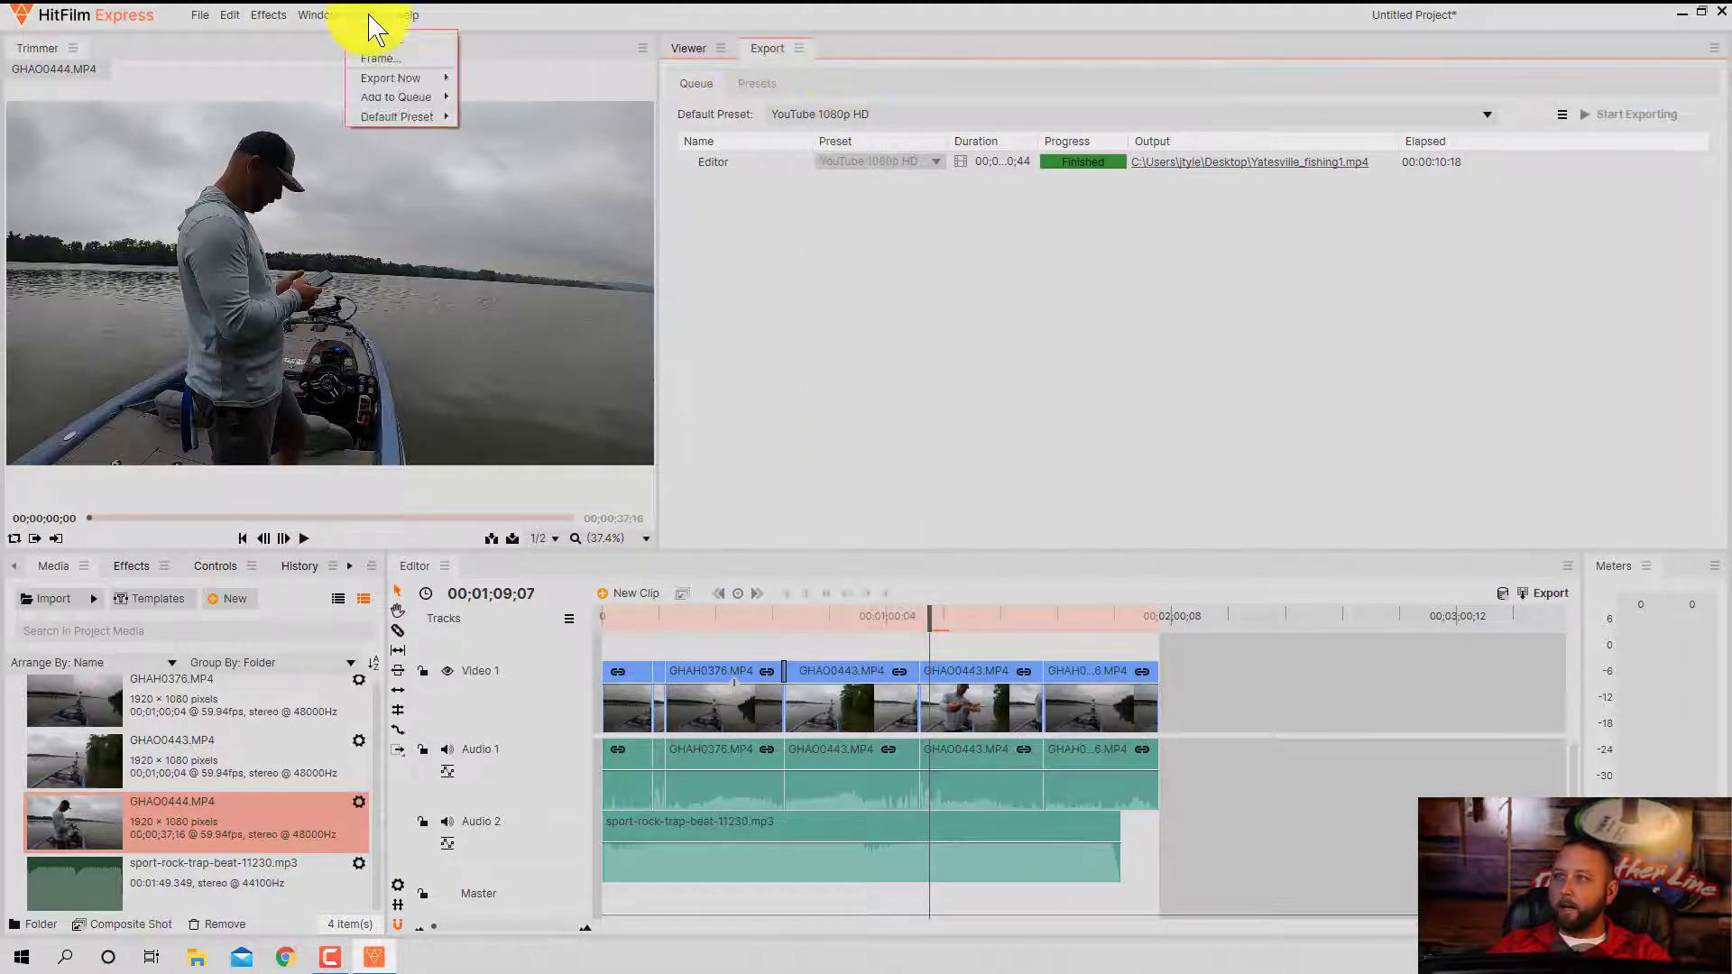
{"action": "left_click", "coordinate": [370, 40]}
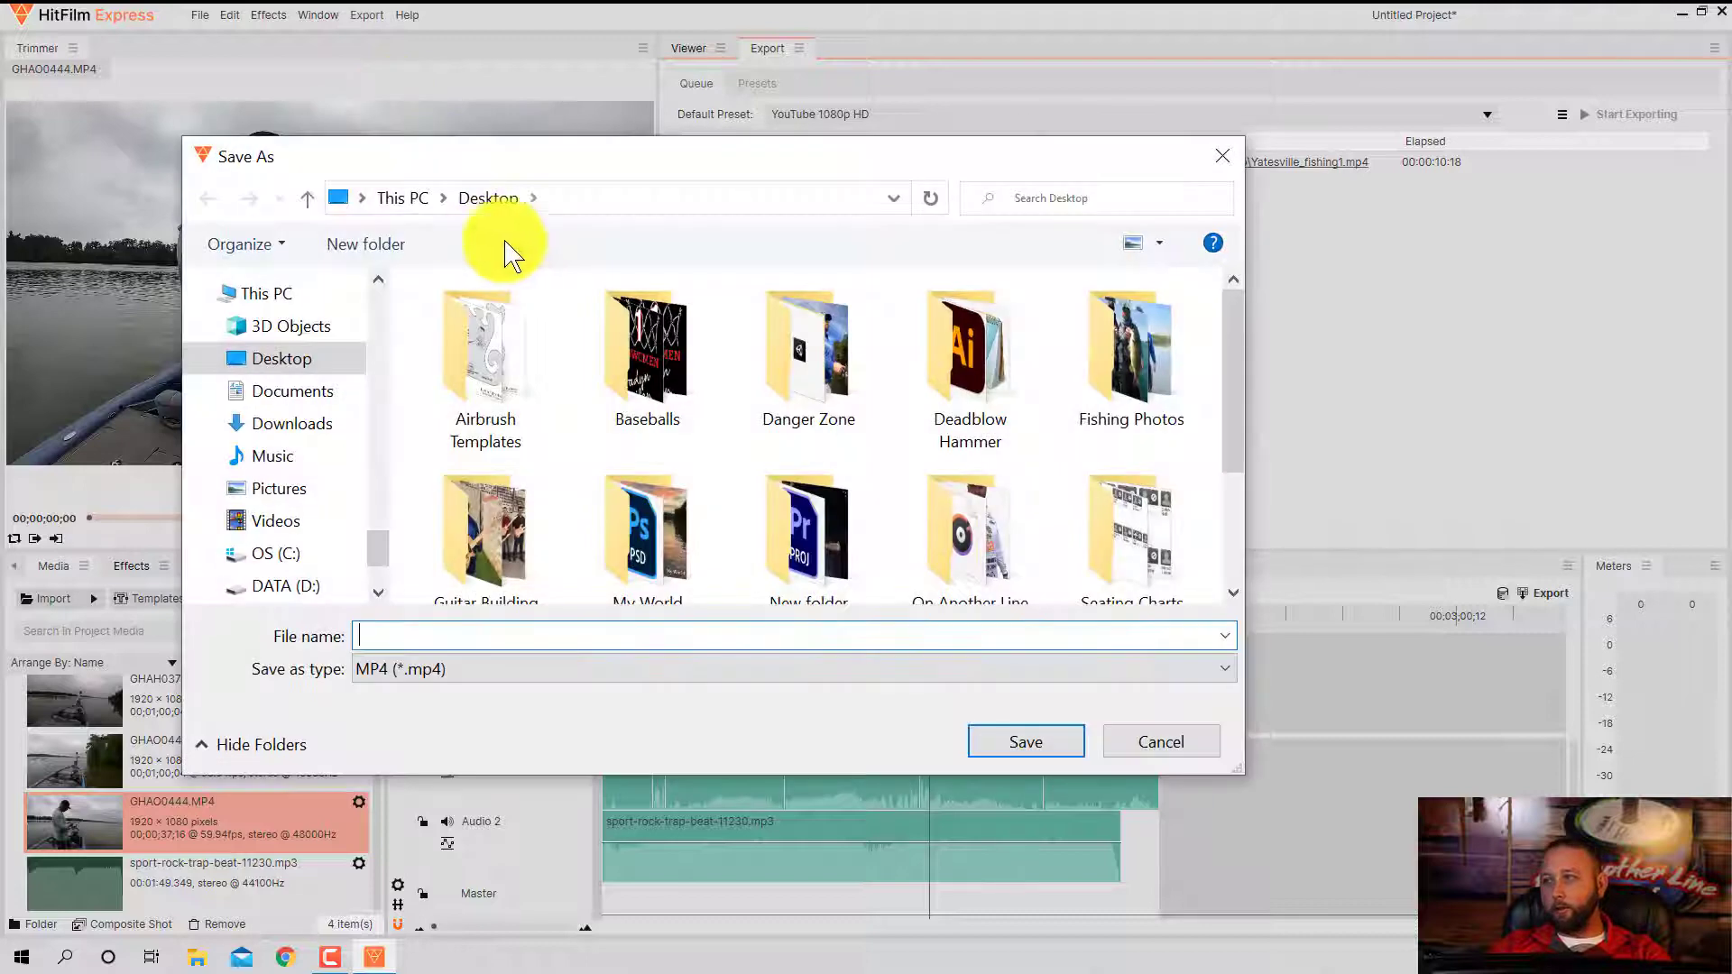
{"action": "scroll", "coordinate": [375, 560], "scroll_direction": "down", "scroll_amount": 2}
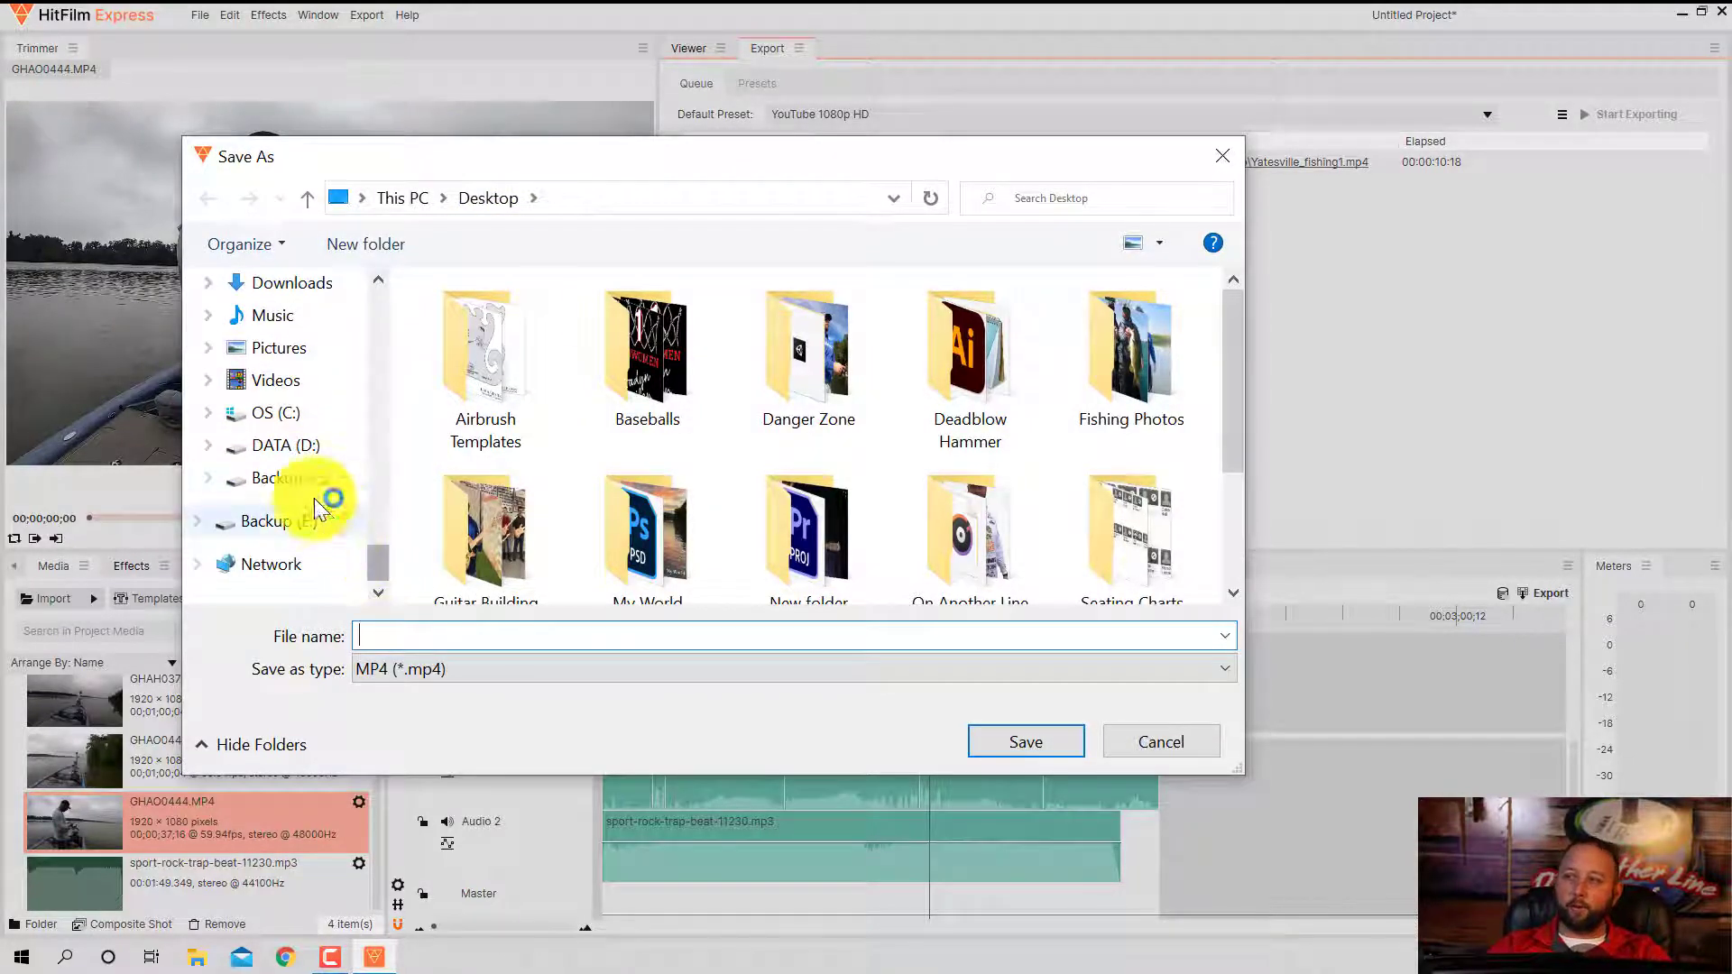
{"action": "left_click", "coordinate": [298, 480]}
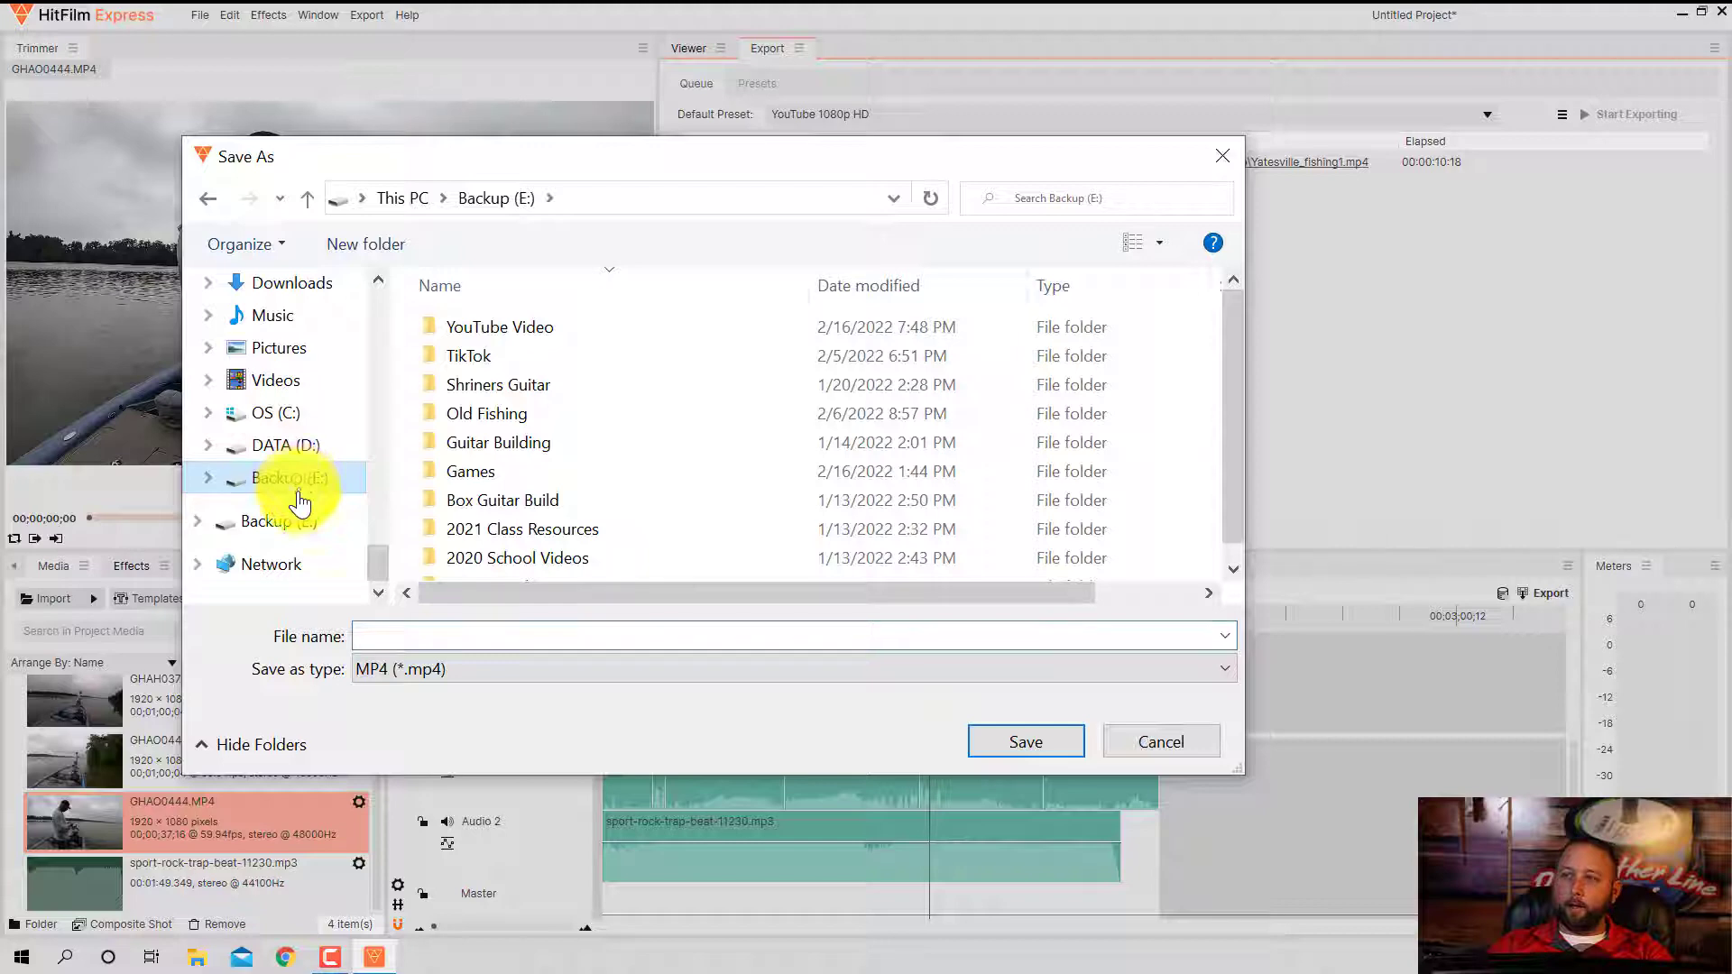
{"action": "double_click", "coordinate": [505, 329]}
Name the MP4 export FinalEdit_OhioRiver and save it so the export begins
{"action": "left_click", "coordinate": [452, 631]}
{"action": "type", "text": "FinalEdit_OhioRiver"}
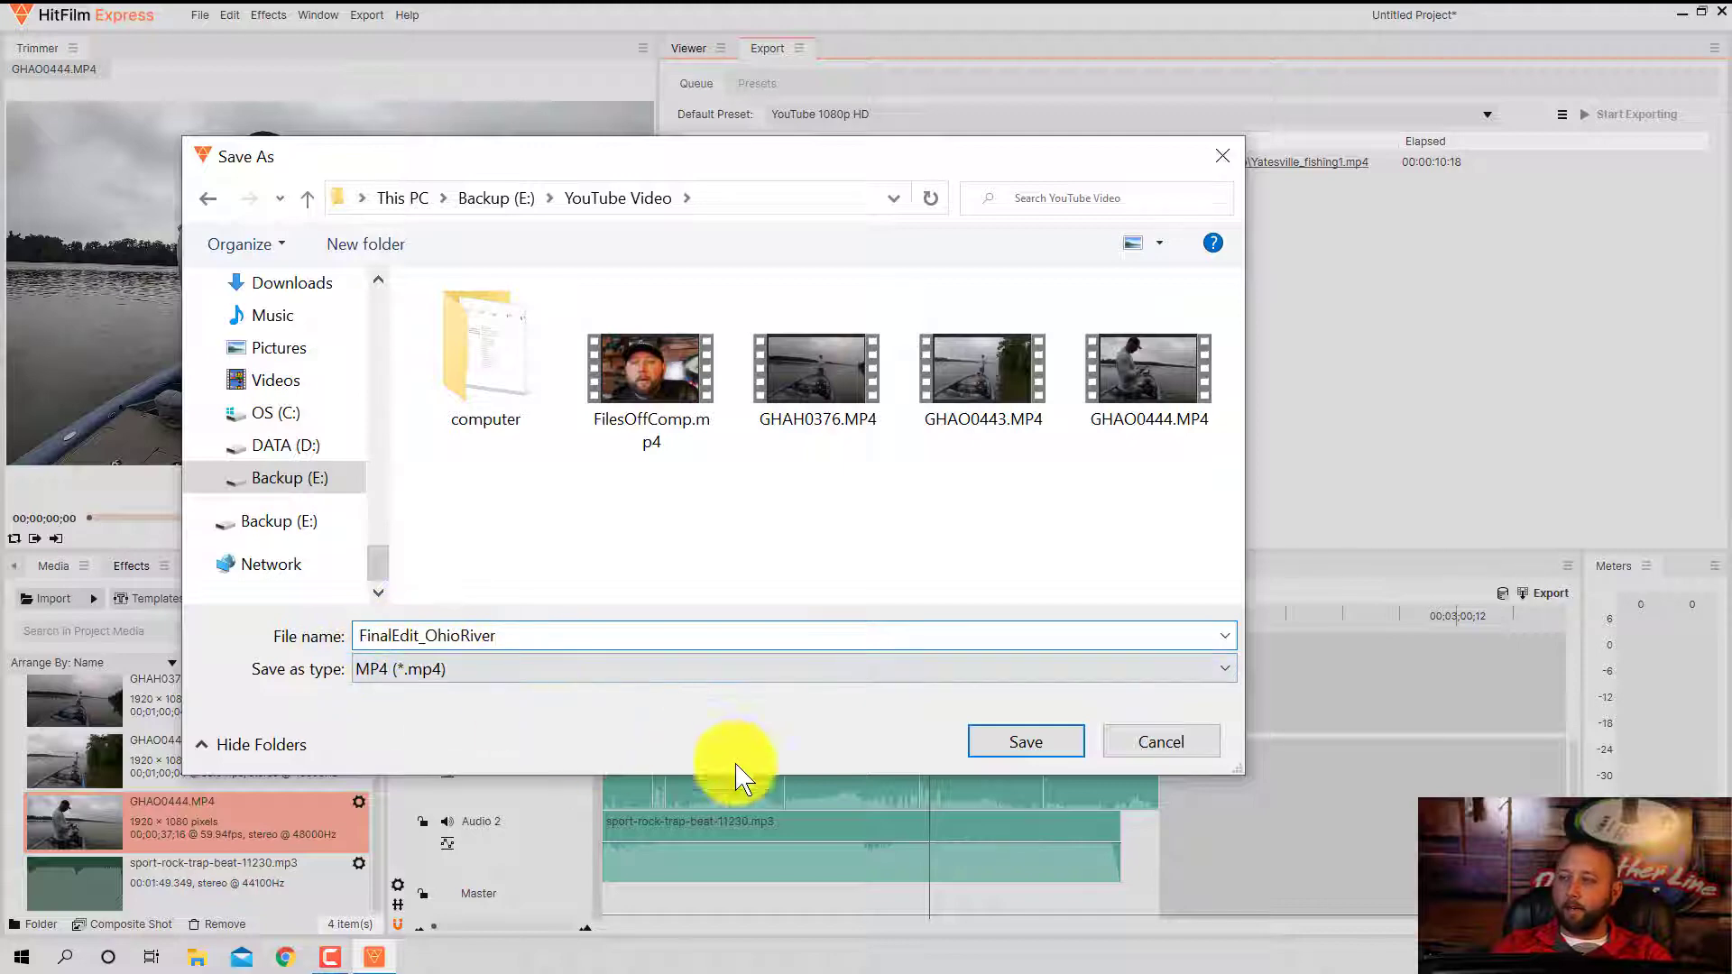
{"action": "left_click", "coordinate": [992, 747]}
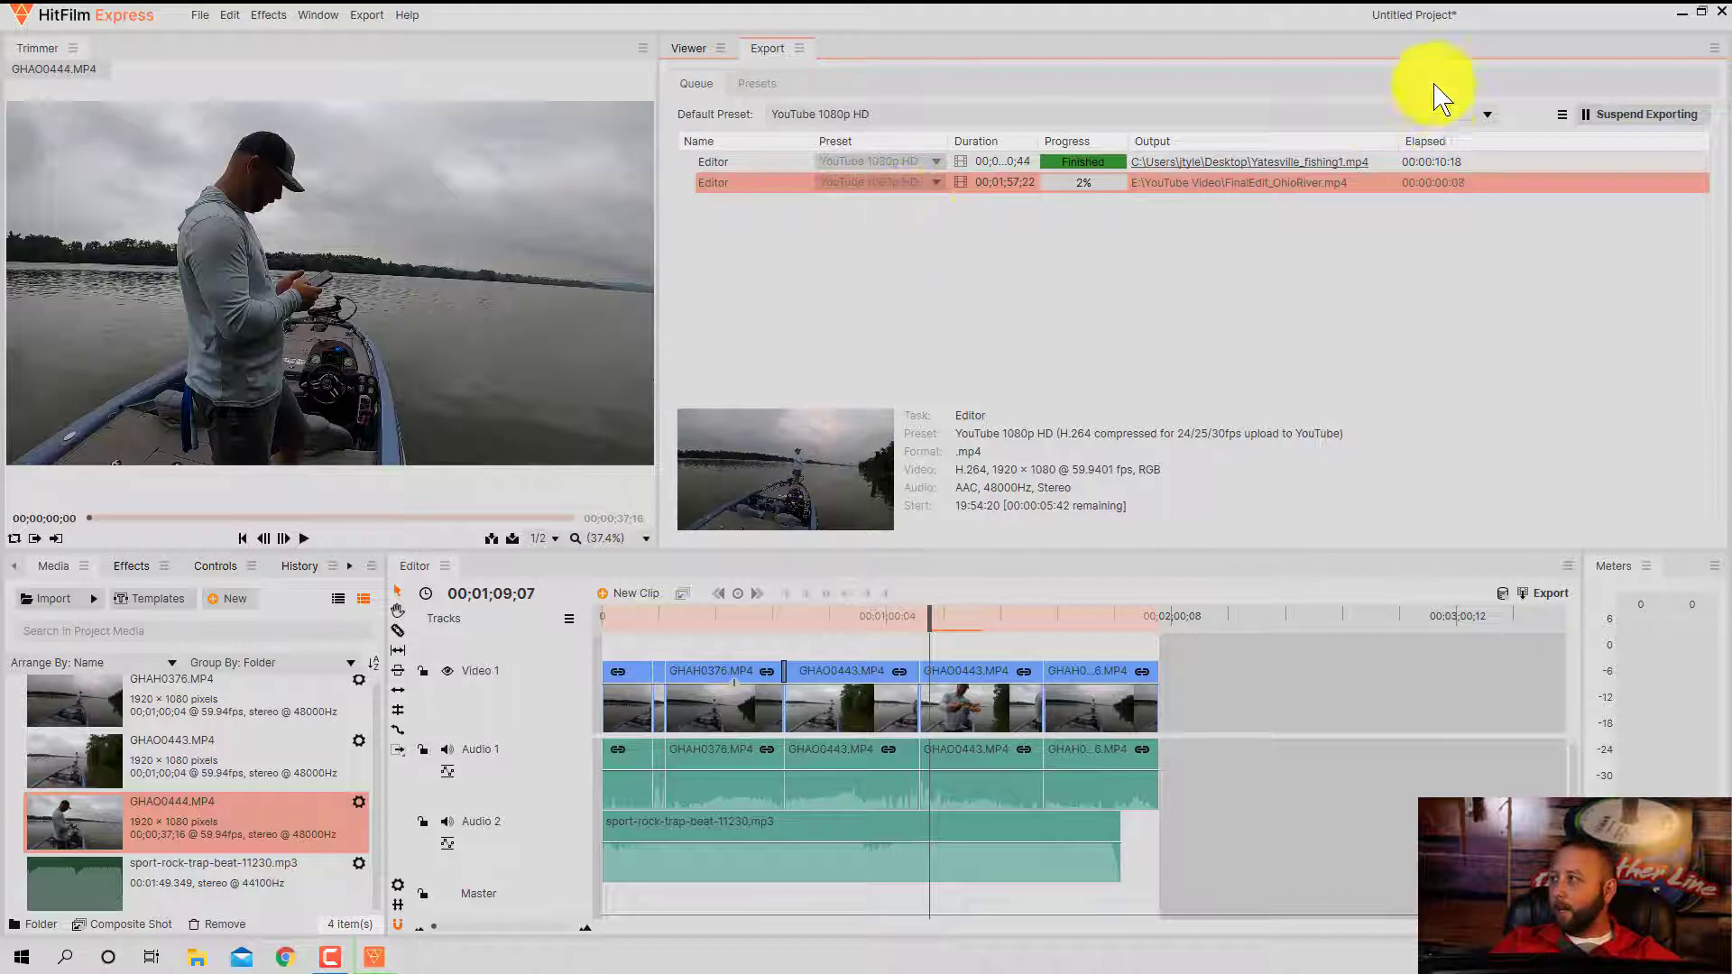
Look through the available default export presets and the project's save options
{"action": "left_click", "coordinate": [1487, 115]}
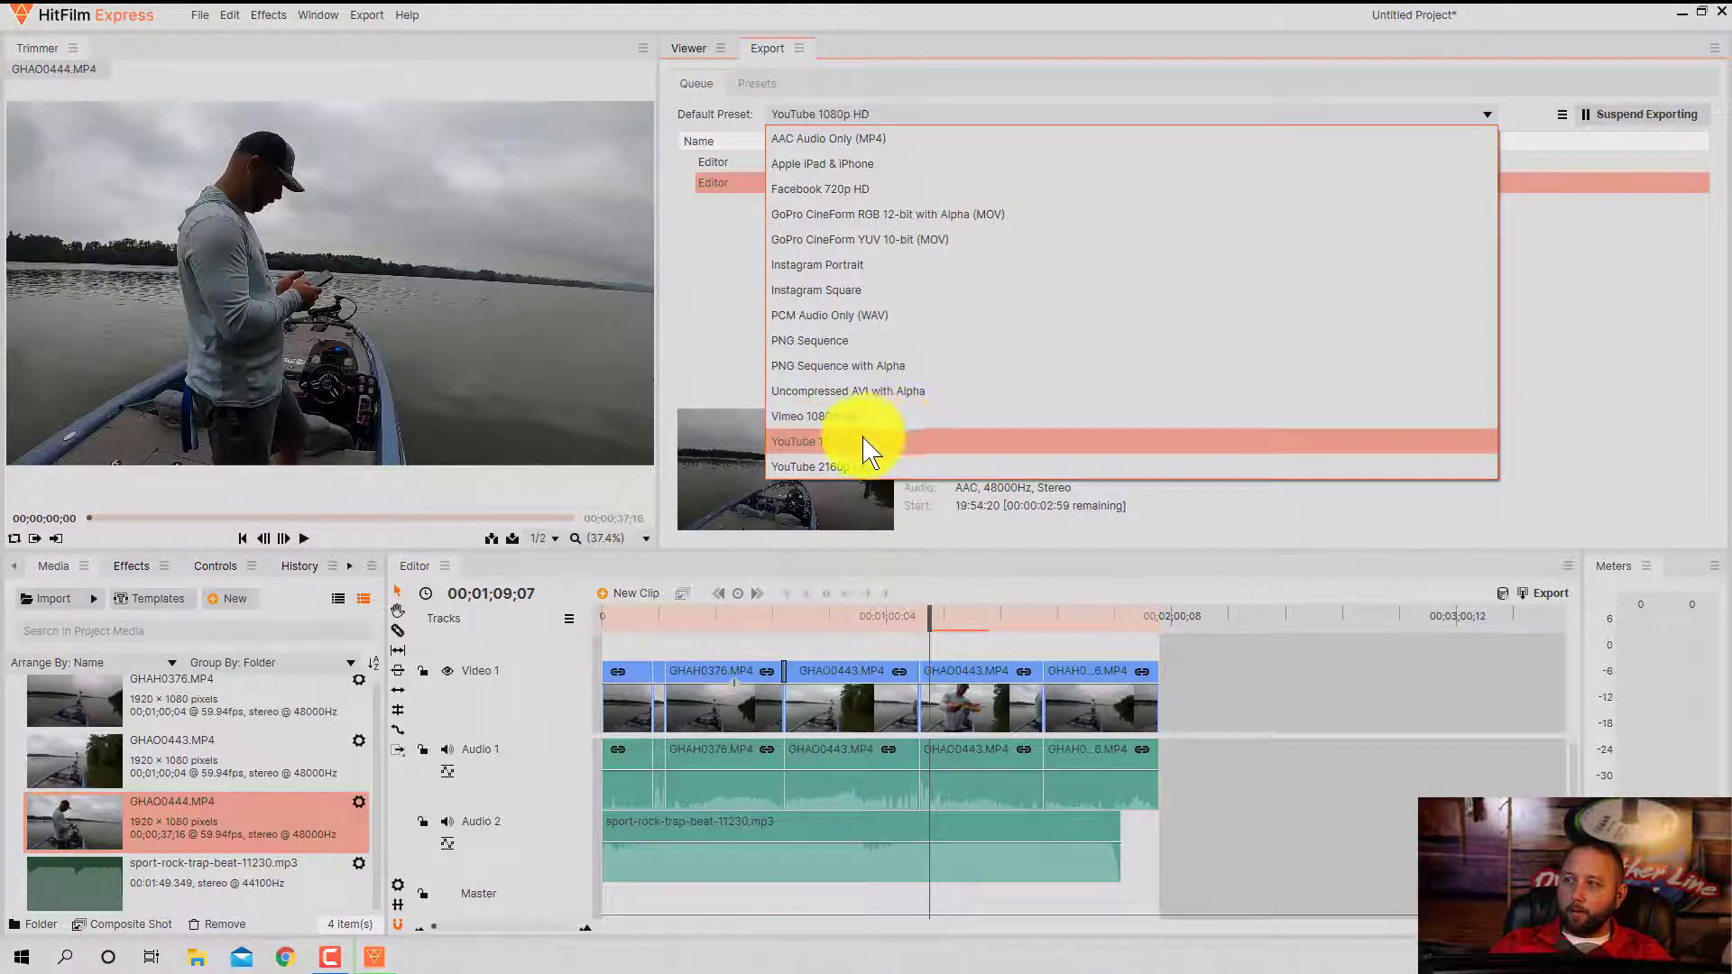
{"action": "left_click", "coordinate": [951, 63]}
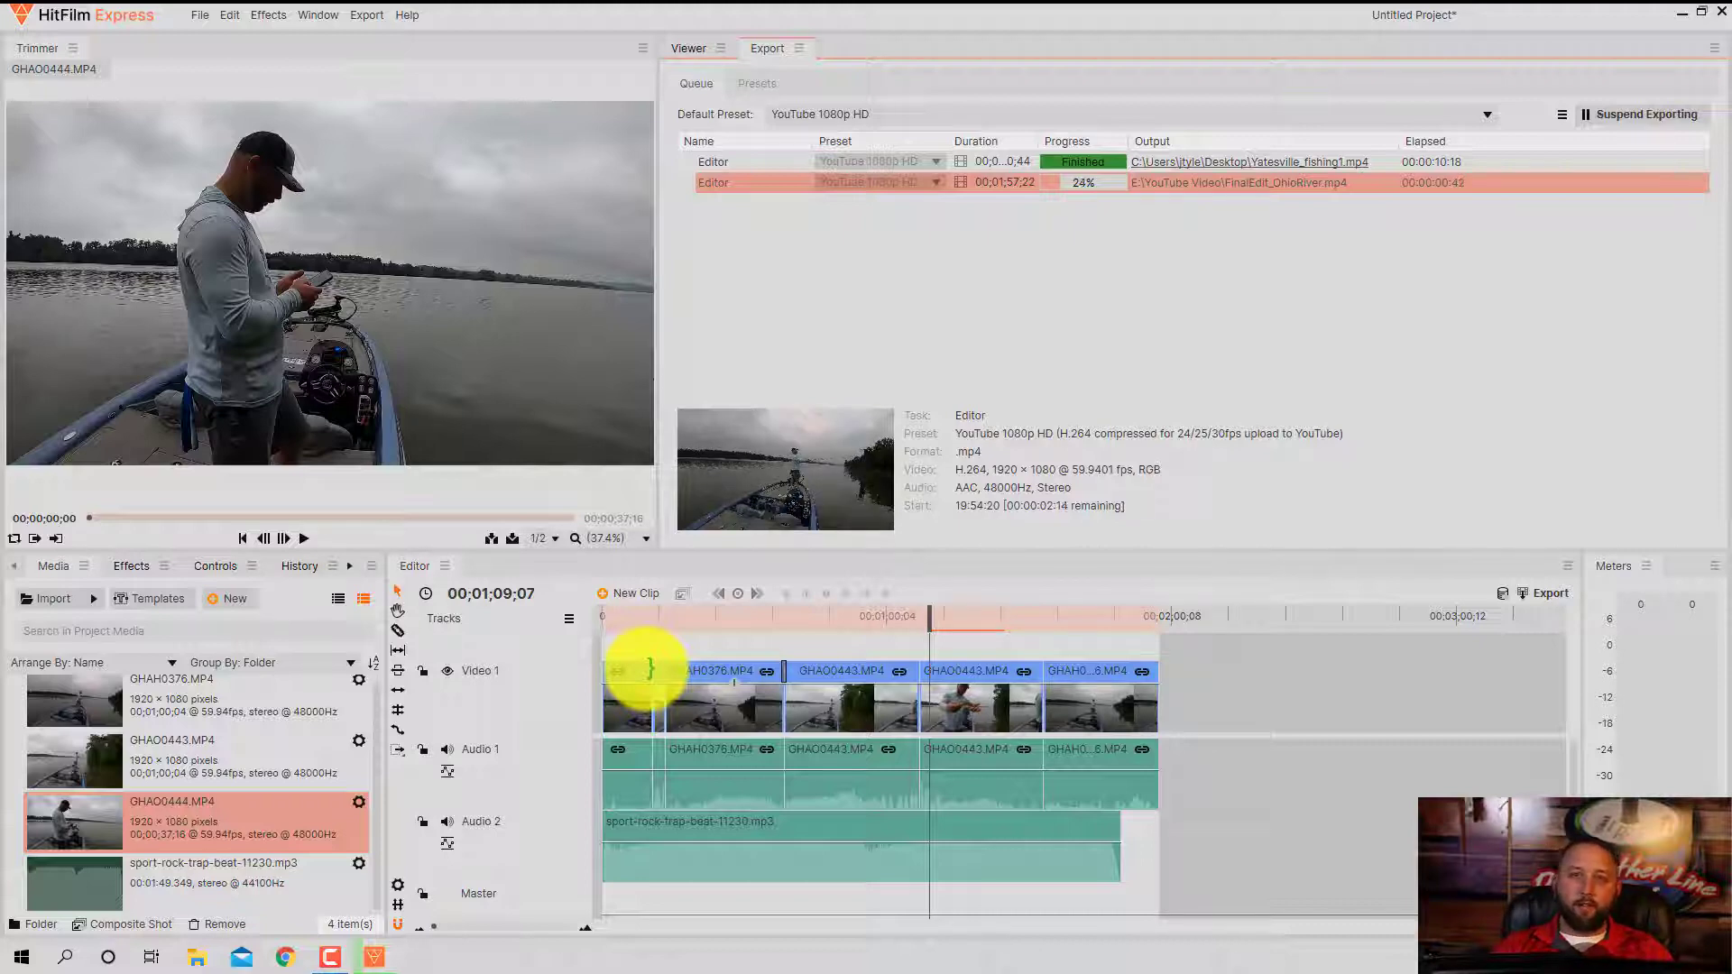
{"action": "left_click", "coordinate": [195, 16]}
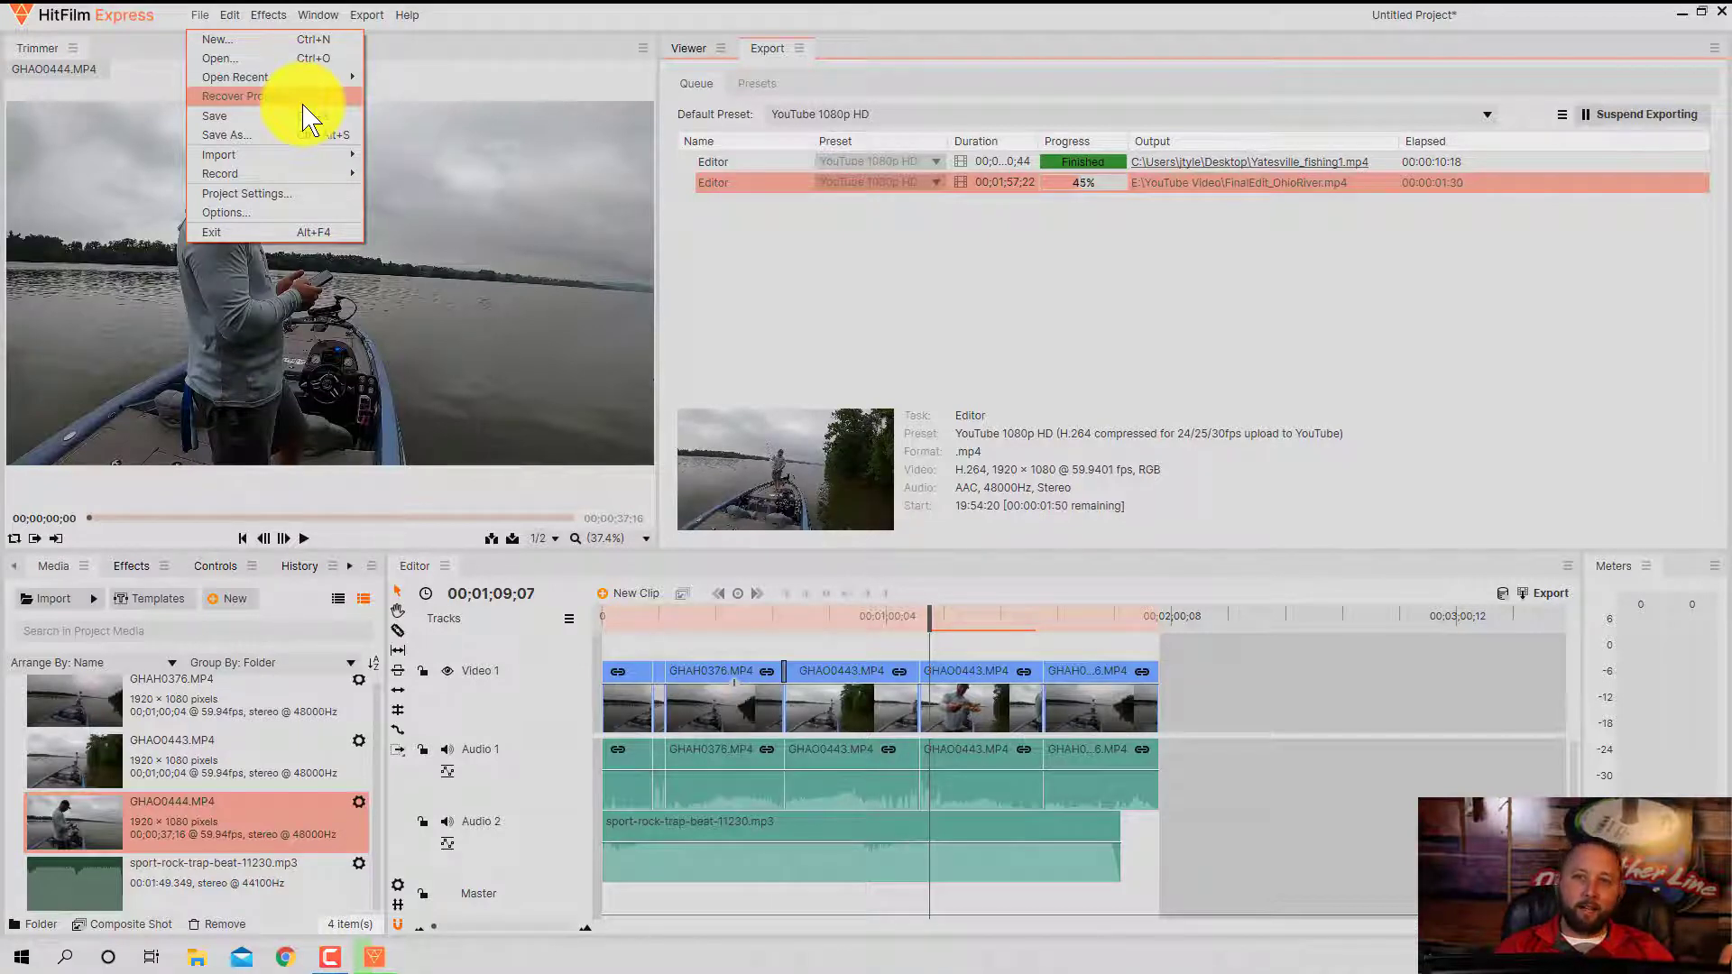
{"action": "left_click", "coordinate": [1123, 270]}
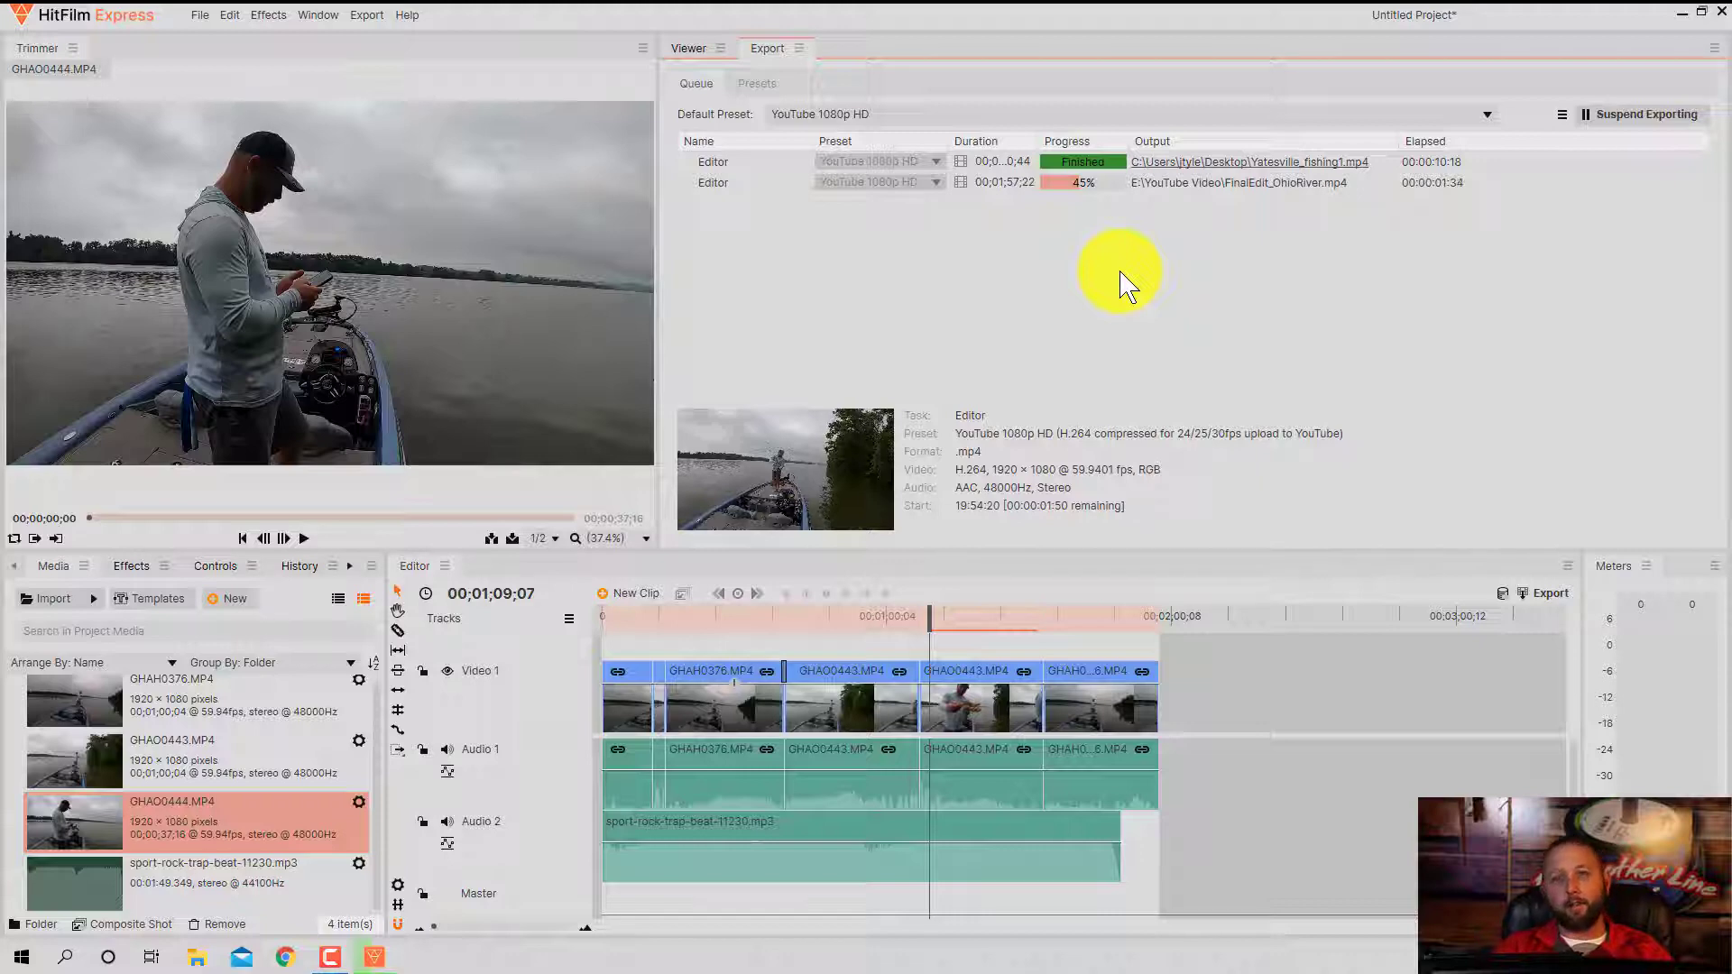